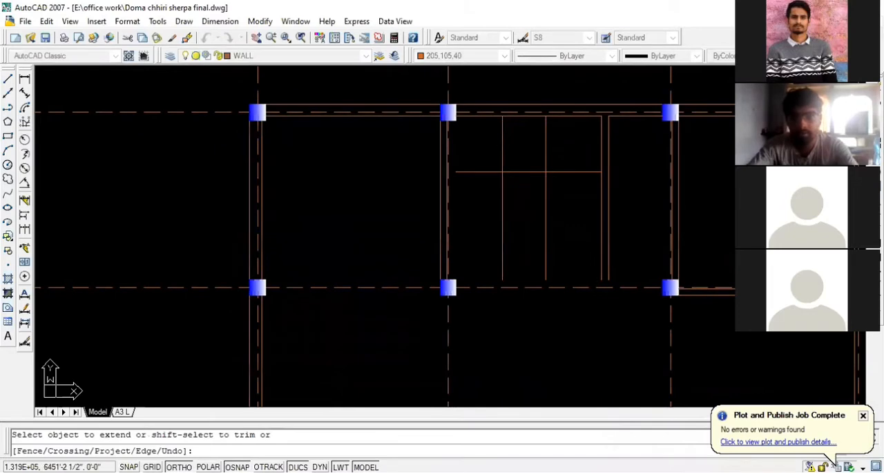
- Draw the parking room's right wall line from the middle-row column down to the bottom-row column
{"action": "key", "text": "Escape"}
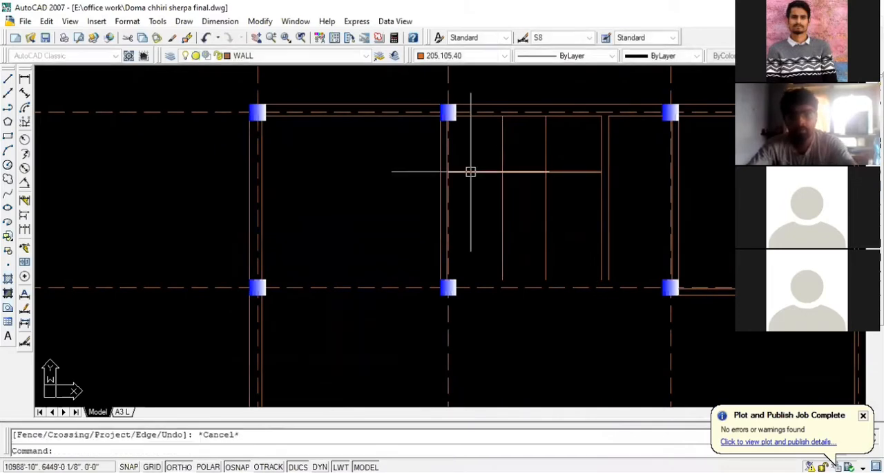
{"action": "scroll", "coordinate": [615, 207], "scroll_direction": "down", "scroll_amount": 6}
{"action": "scroll", "coordinate": [565, 231], "scroll_direction": "down", "scroll_amount": 3}
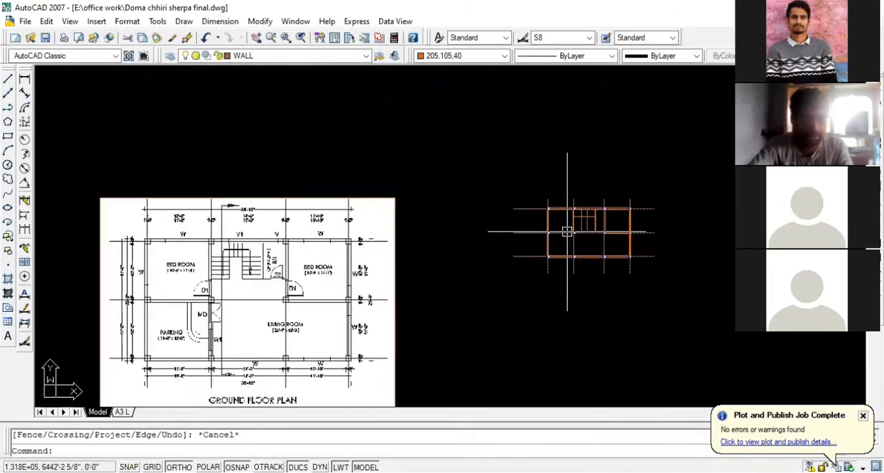
{"action": "scroll", "coordinate": [539, 228], "scroll_direction": "up", "scroll_amount": 6}
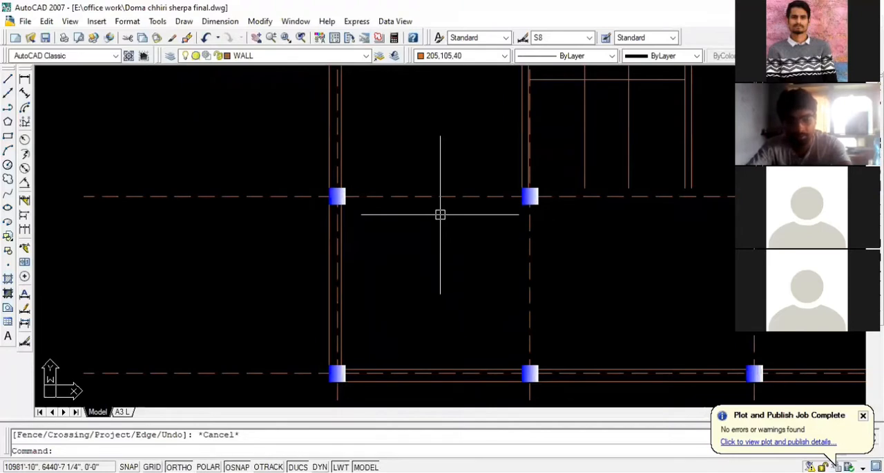
{"action": "key", "text": "Return"}
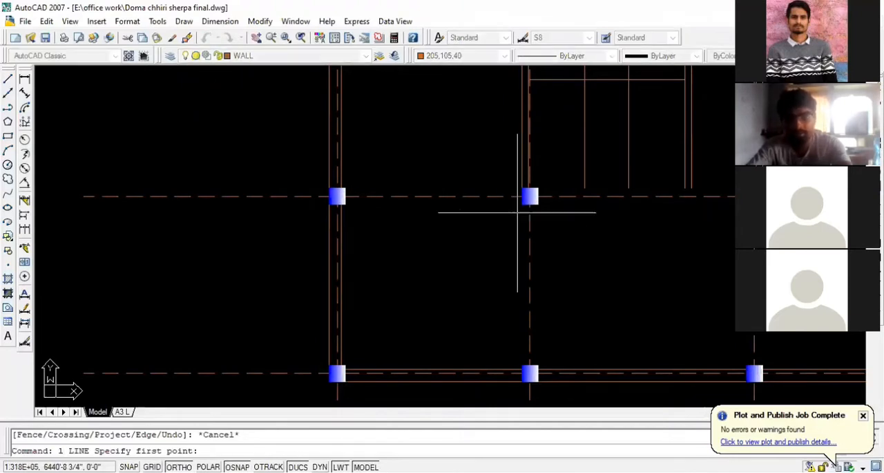
{"action": "left_click", "coordinate": [522, 204]}
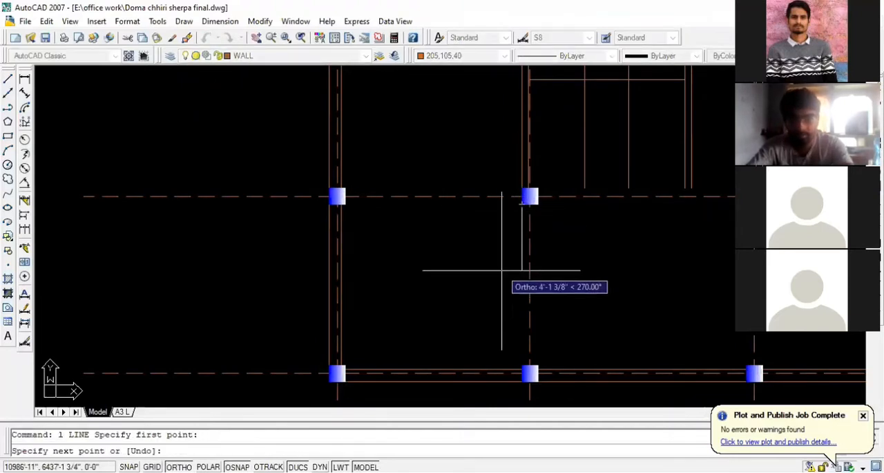
{"action": "left_click", "coordinate": [521, 366]}
{"action": "key", "text": "Escape"}
- Draw the parking room's upper wall line from the second middle-row column across to the first one
{"action": "key", "text": "Return"}
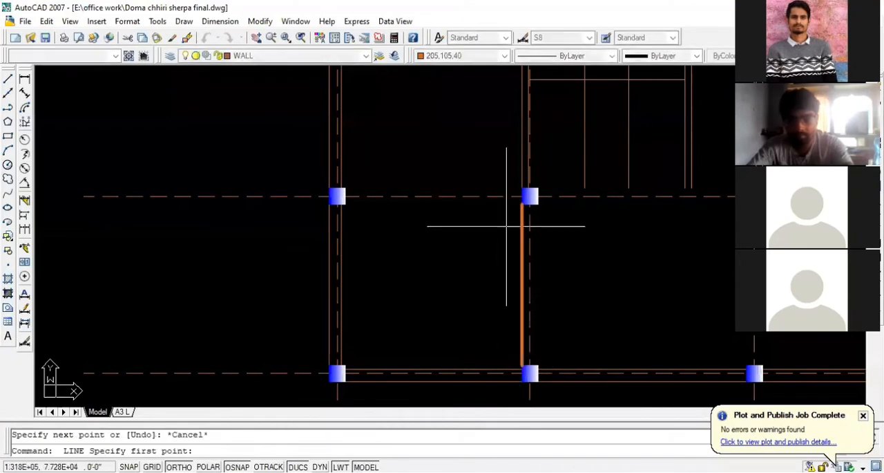
{"action": "left_click", "coordinate": [522, 204]}
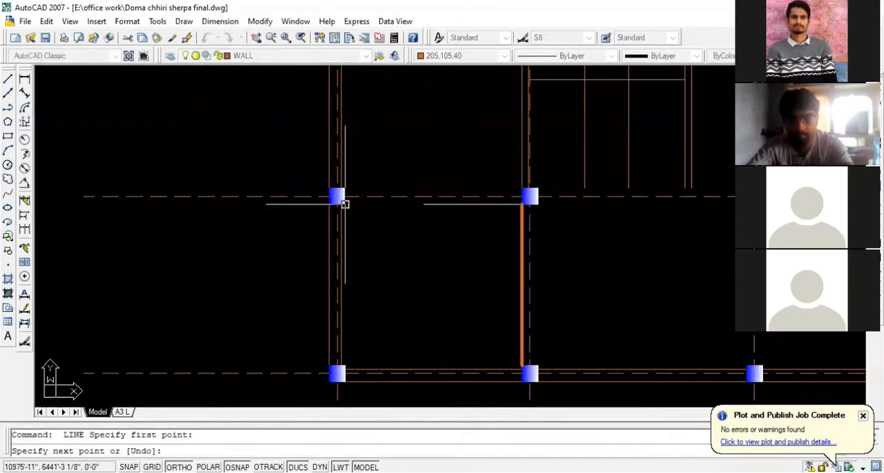
{"action": "left_click", "coordinate": [339, 204]}
{"action": "key", "text": "Escape"}
- Match the properties of the two new wall lines to the existing bottom wall line
{"action": "type", "text": "ma"}
{"action": "key", "text": "Return"}
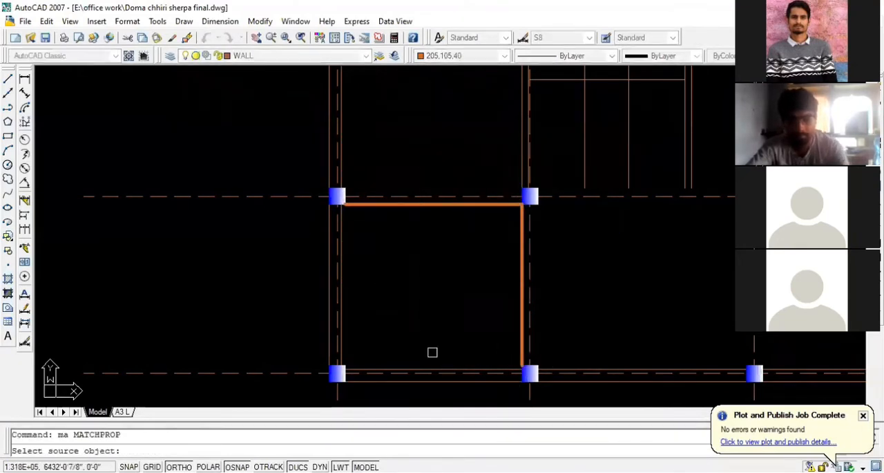
{"action": "left_click", "coordinate": [425, 379]}
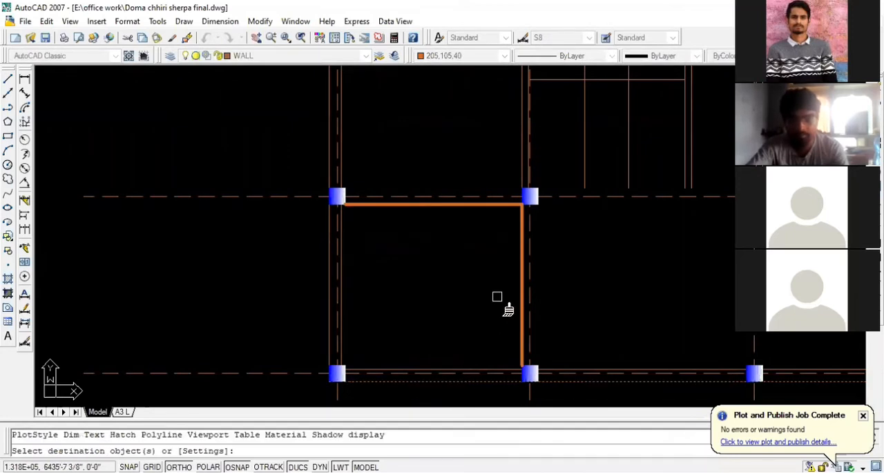
{"action": "left_click", "coordinate": [521, 282]}
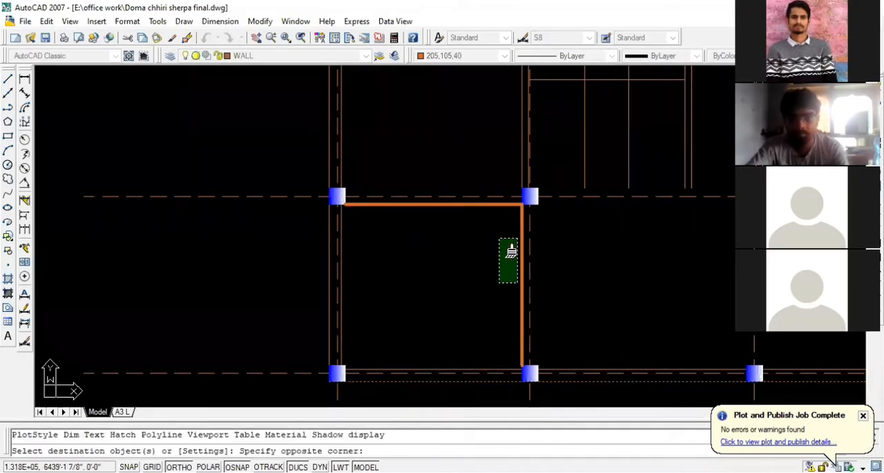
{"action": "left_click", "coordinate": [501, 238]}
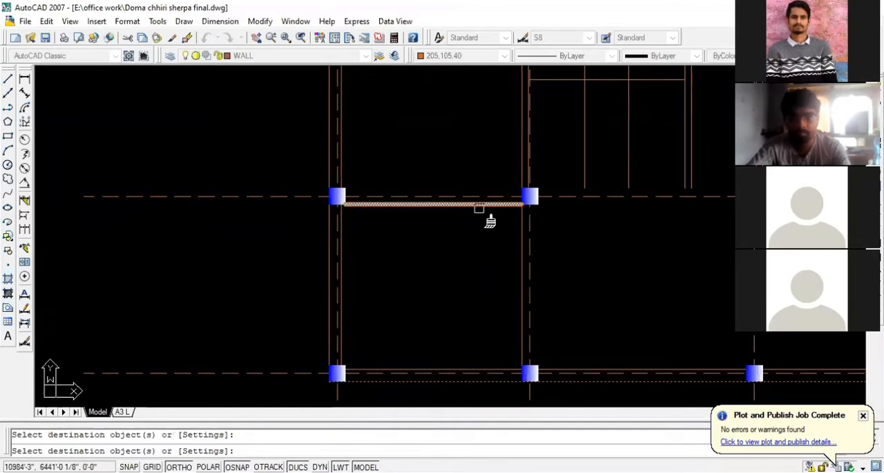
{"action": "key", "text": "Escape"}
- Offset the parking room's right wall line 9 inches to the right and its upper wall line 9 inches upward
{"action": "scroll", "coordinate": [384, 269], "scroll_direction": "down", "scroll_amount": 2}
{"action": "scroll", "coordinate": [476, 276], "scroll_direction": "up", "scroll_amount": 3}
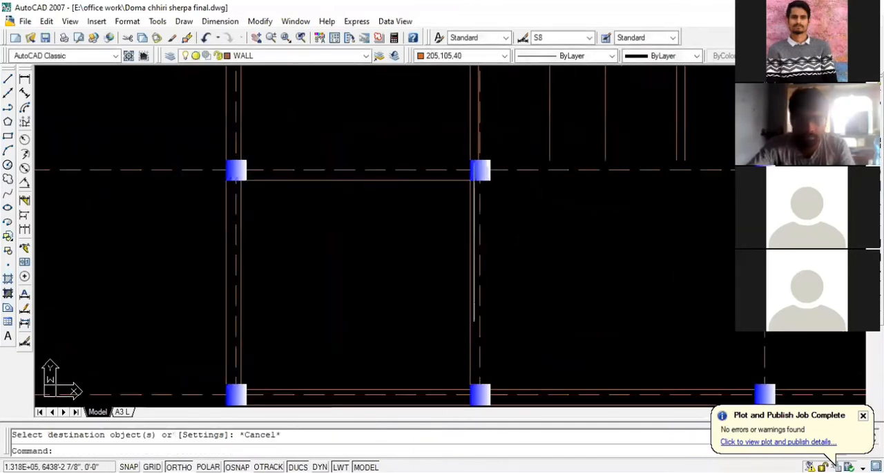
{"action": "key", "text": "Escape"}
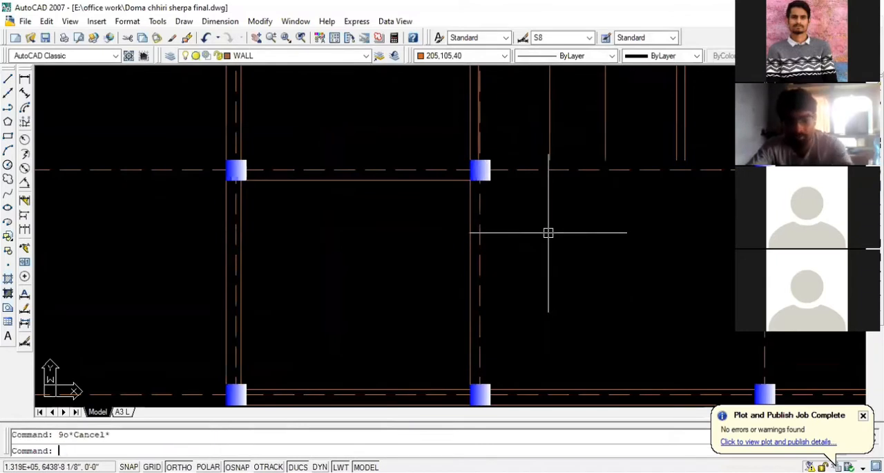
{"action": "type", "text": "o"}
{"action": "key", "text": "Return"}
{"action": "type", "text": "9"}
{"action": "key", "text": "Return"}
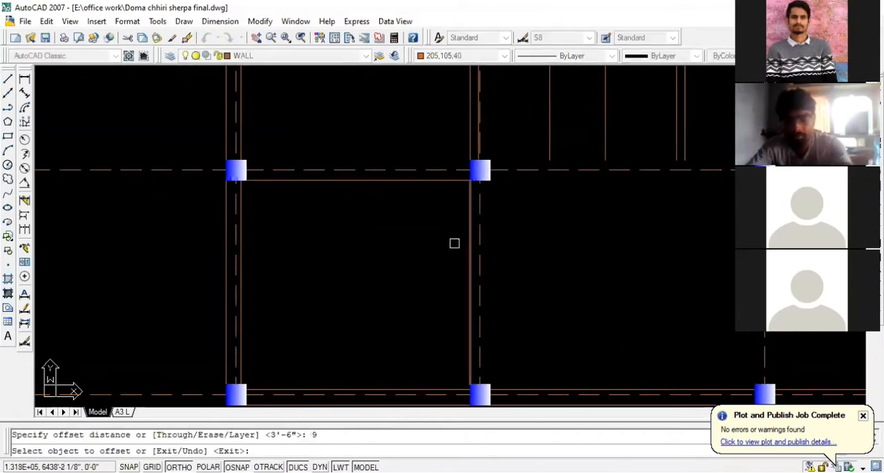
{"action": "left_click", "coordinate": [472, 246]}
{"action": "left_click", "coordinate": [514, 244]}
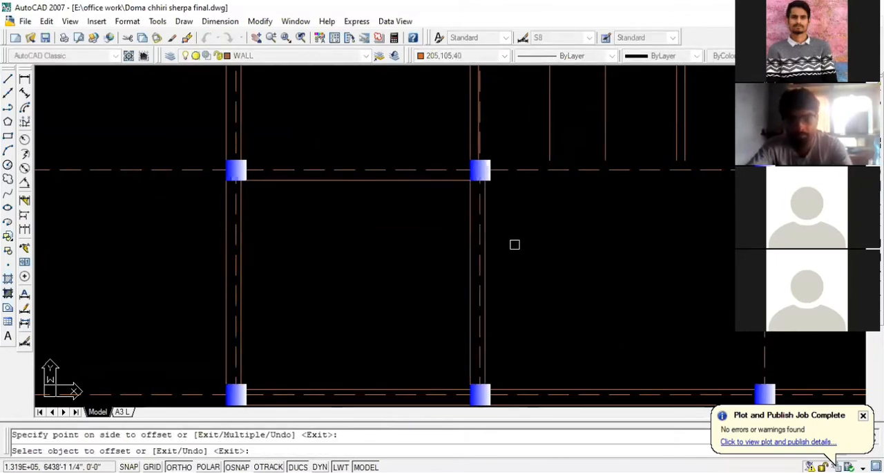
{"action": "left_click", "coordinate": [401, 182]}
{"action": "left_click", "coordinate": [401, 146]}
{"action": "key", "text": "Escape"}
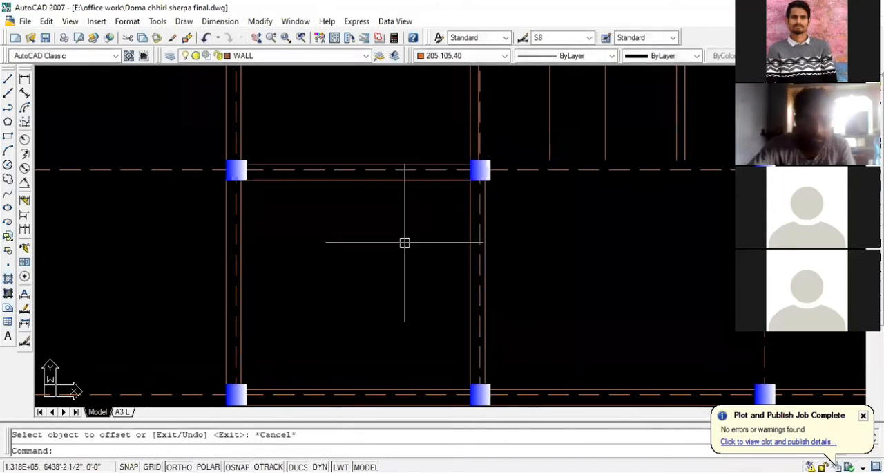
- Delete the inner wall lines along the left and bottom sides of the parking room
{"action": "left_click", "coordinate": [240, 310]}
{"action": "left_click", "coordinate": [311, 388]}
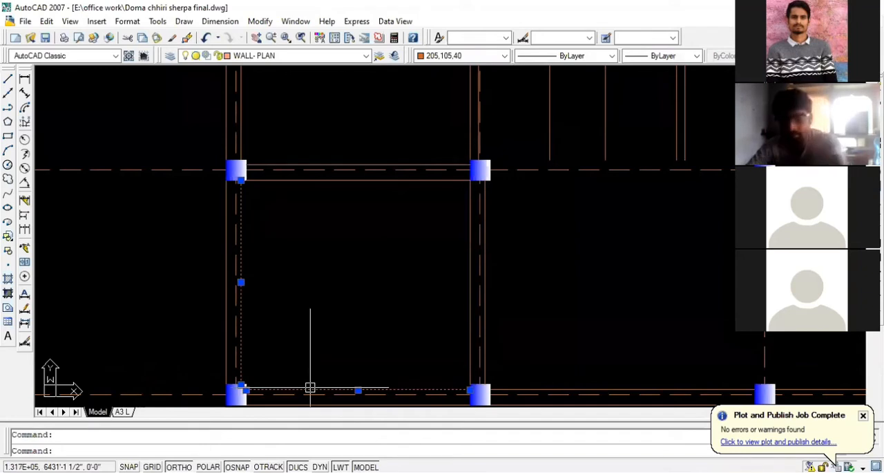
{"action": "key", "text": "Delete"}
- Examine the drawn walls and the door positions on the reference ground floor plan
{"action": "scroll", "coordinate": [95, 312], "scroll_direction": "down", "scroll_amount": 2}
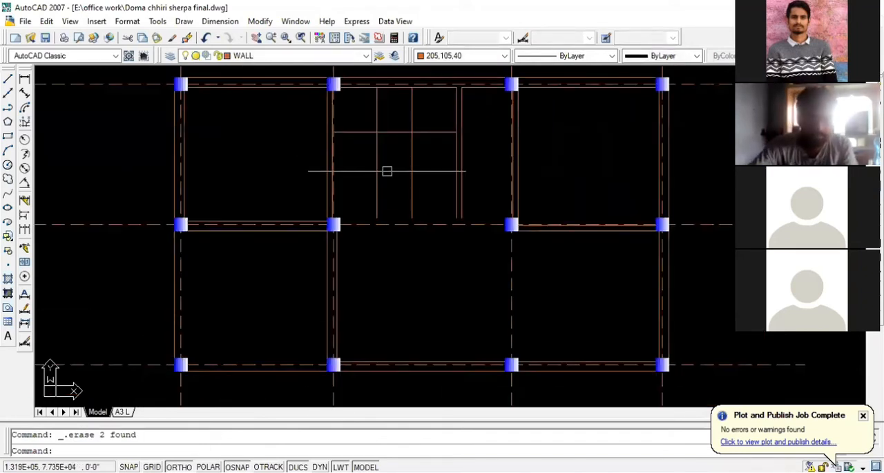
{"action": "scroll", "coordinate": [385, 200], "scroll_direction": "up", "scroll_amount": 2}
{"action": "scroll", "coordinate": [375, 198], "scroll_direction": "down", "scroll_amount": 3}
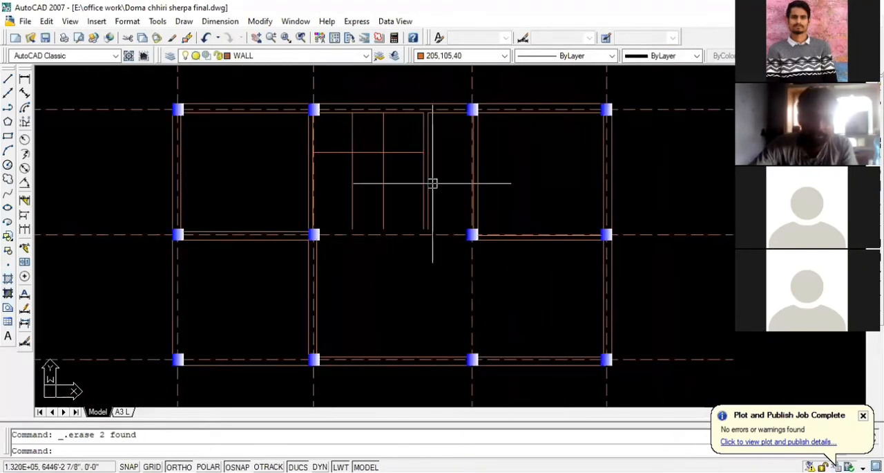
{"action": "scroll", "coordinate": [428, 190], "scroll_direction": "down", "scroll_amount": 2}
{"action": "scroll", "coordinate": [490, 211], "scroll_direction": "up", "scroll_amount": 2}
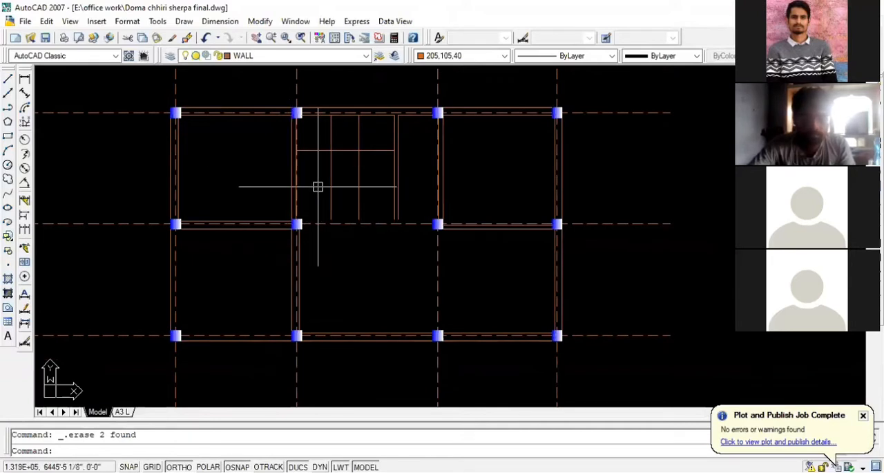
{"action": "scroll", "coordinate": [331, 190], "scroll_direction": "up", "scroll_amount": 3}
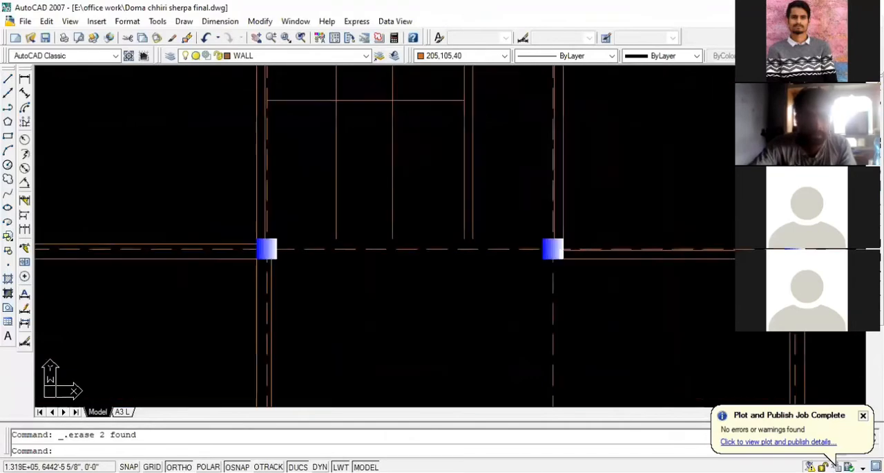
{"action": "scroll", "coordinate": [280, 158], "scroll_direction": "down", "scroll_amount": 10}
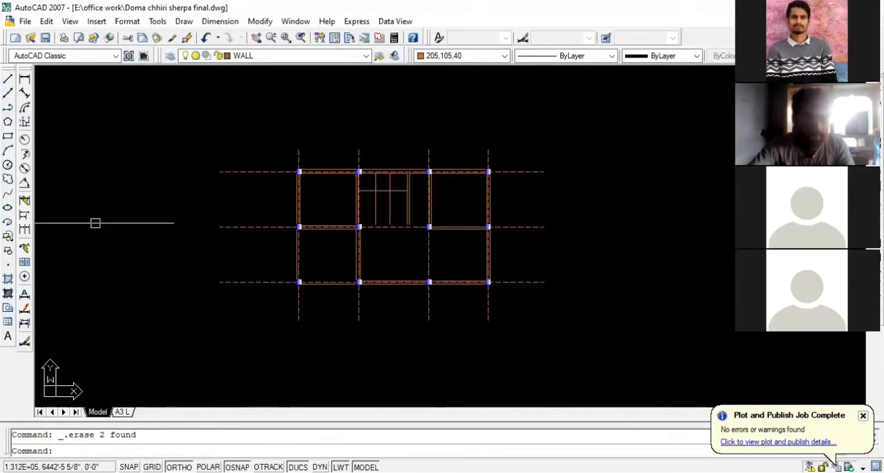
{"action": "scroll", "coordinate": [311, 252], "scroll_direction": "up", "scroll_amount": 12}
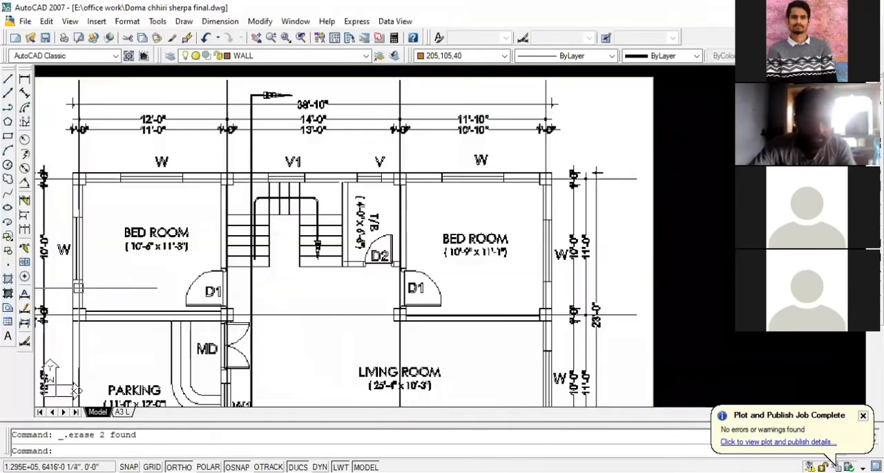
{"action": "scroll", "coordinate": [191, 291], "scroll_direction": "down", "scroll_amount": 8}
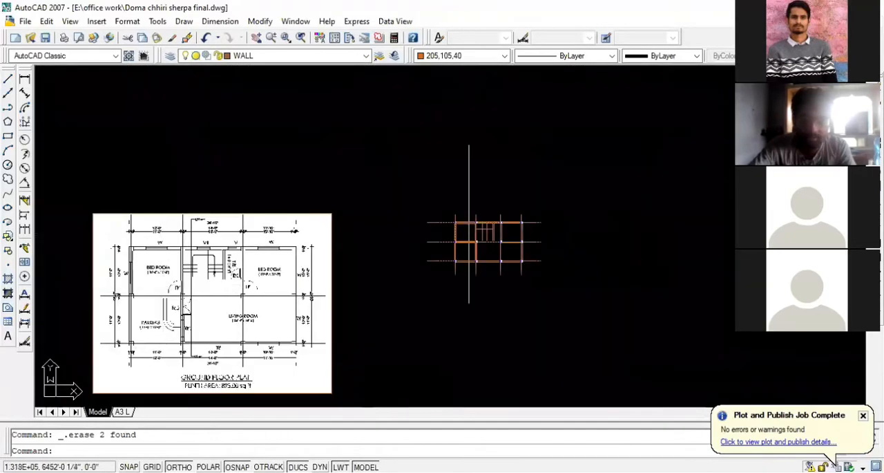
{"action": "scroll", "coordinate": [468, 237], "scroll_direction": "up", "scroll_amount": 10}
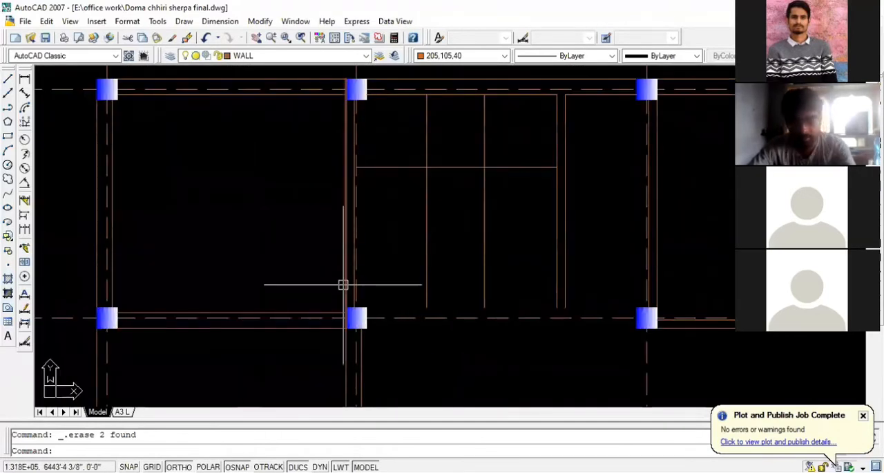
- Draw a line across the top edge of the column between the left bedroom and the staircase
{"action": "key", "text": "Return"}
{"action": "scroll", "coordinate": [344, 285], "scroll_direction": "up", "scroll_amount": 4}
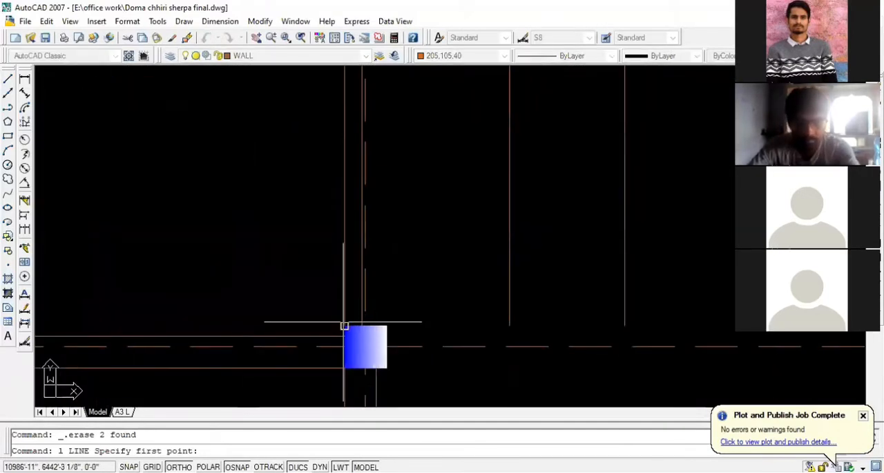
{"action": "left_click", "coordinate": [344, 325]}
{"action": "left_click", "coordinate": [387, 326]}
{"action": "key", "text": "Escape"}
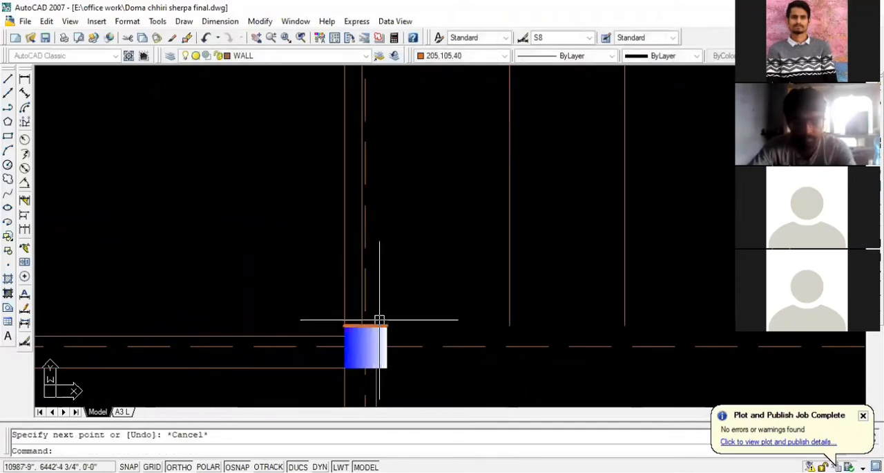
- Offset the line on top of the column 3' upward
{"action": "type", "text": "o"}
{"action": "key", "text": "Return"}
{"action": "type", "text": "3"}
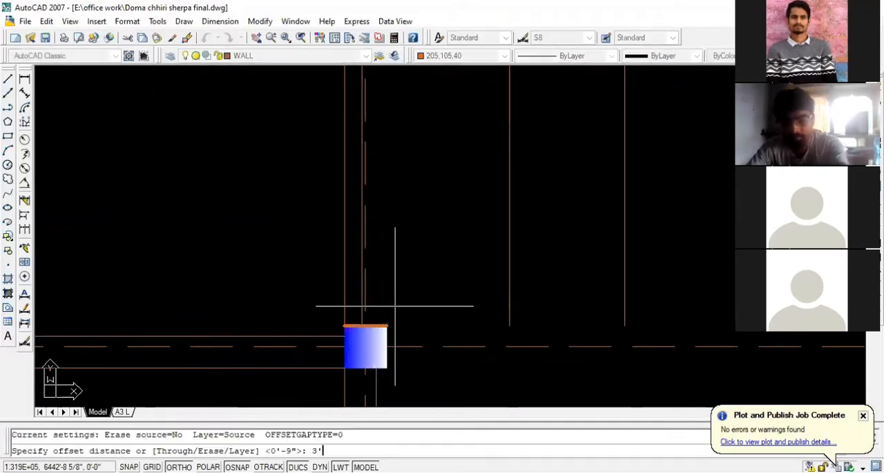
{"action": "key", "text": "Return"}
{"action": "left_click", "coordinate": [383, 321]}
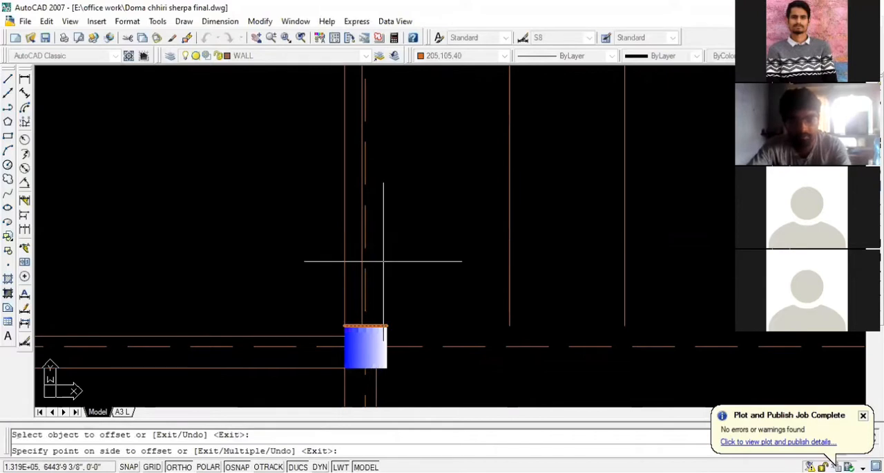
{"action": "left_click", "coordinate": [381, 259]}
{"action": "key", "text": "Escape"}
- Try to extend the offset line across the staircase and the left bedroom to the neighbouring walls
{"action": "scroll", "coordinate": [382, 260], "scroll_direction": "down", "scroll_amount": 1}
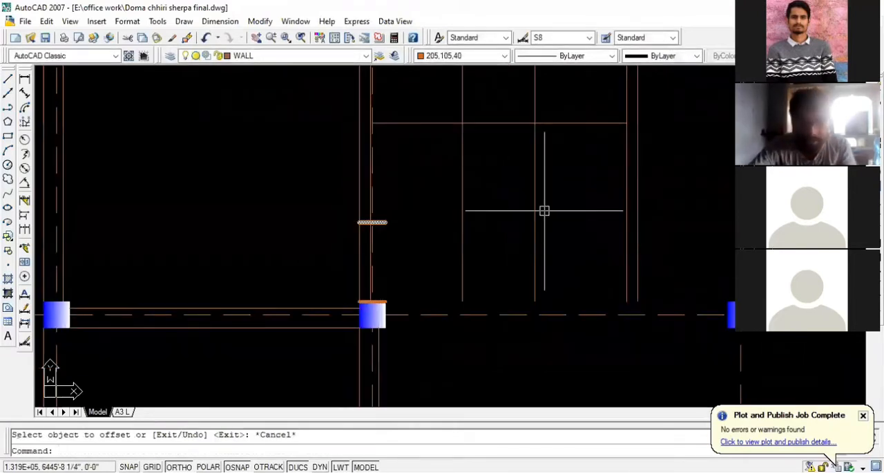
{"action": "type", "text": "ex"}
{"action": "key", "text": "Return"}
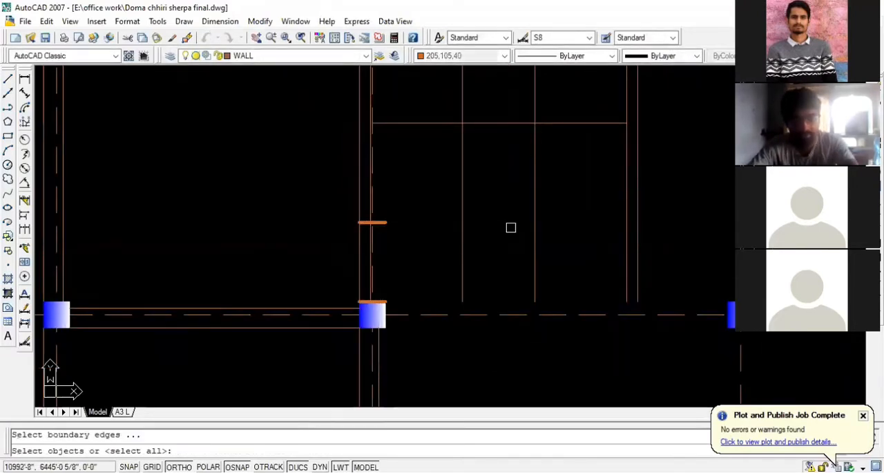
{"action": "key", "text": "Return"}
{"action": "left_click", "coordinate": [381, 221]}
{"action": "left_click", "coordinate": [428, 221]}
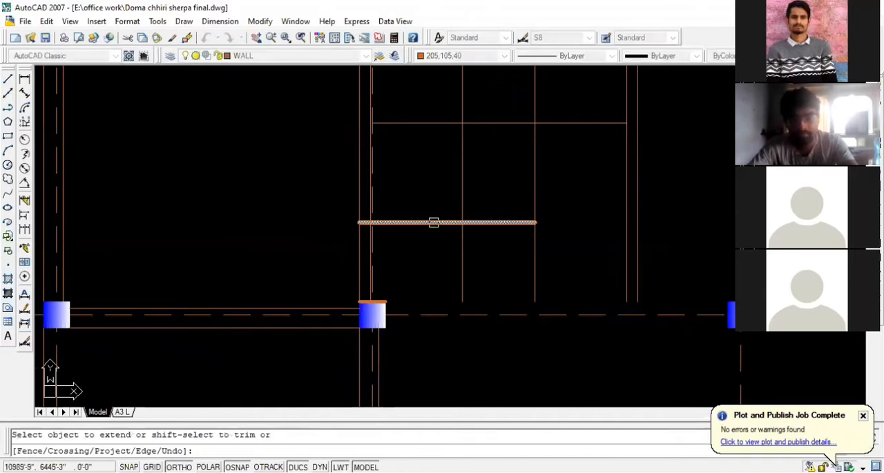
{"action": "left_click", "coordinate": [432, 222]}
{"action": "left_click", "coordinate": [488, 222]}
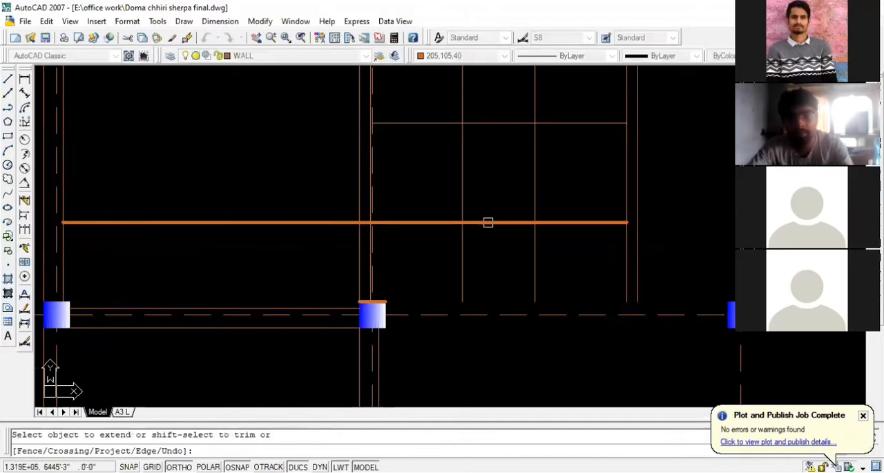
{"action": "key", "text": "Escape"}
- Undo the line extension, the 3' offset and the line drawn across the column
{"action": "key", "text": "ctrl+z"}
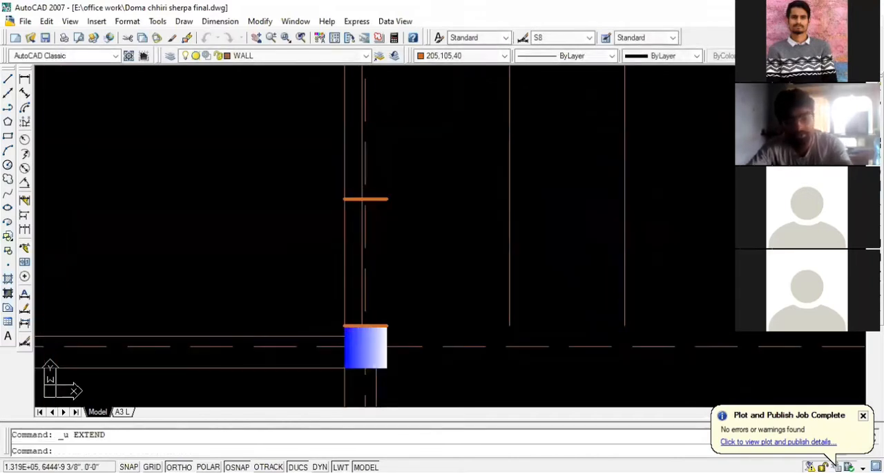
{"action": "key", "text": "ctrl+z"}
{"action": "key", "text": "ctrl+z"}
{"action": "key", "text": "Escape"}
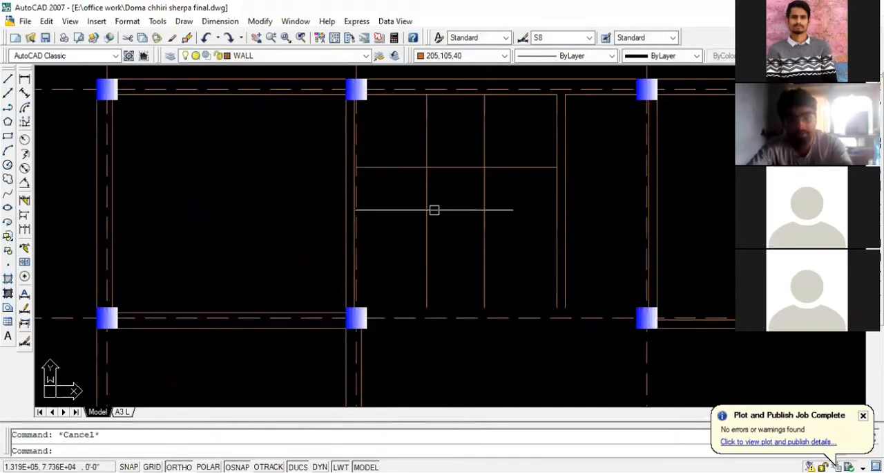
- Draw a line 3' up from the lower end of the left staircase line, and across to the wall line on the staircase's right side
{"action": "scroll", "coordinate": [413, 295], "scroll_direction": "up", "scroll_amount": 2}
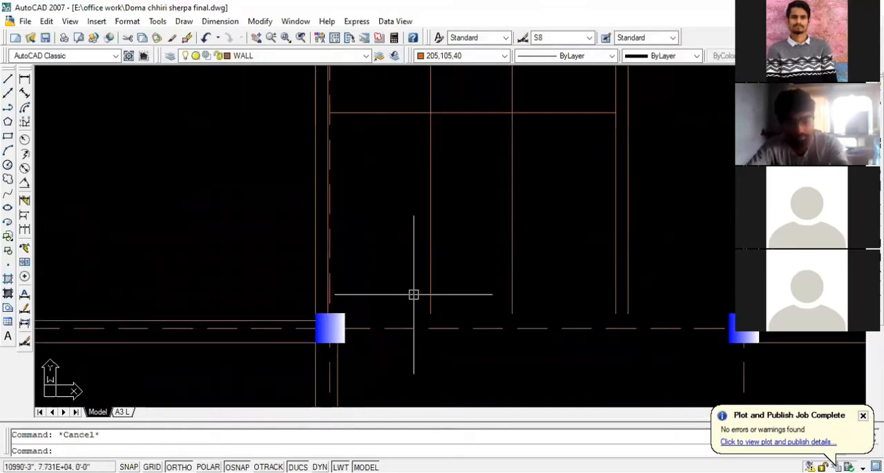
{"action": "type", "text": "l"}
{"action": "key", "text": "Return"}
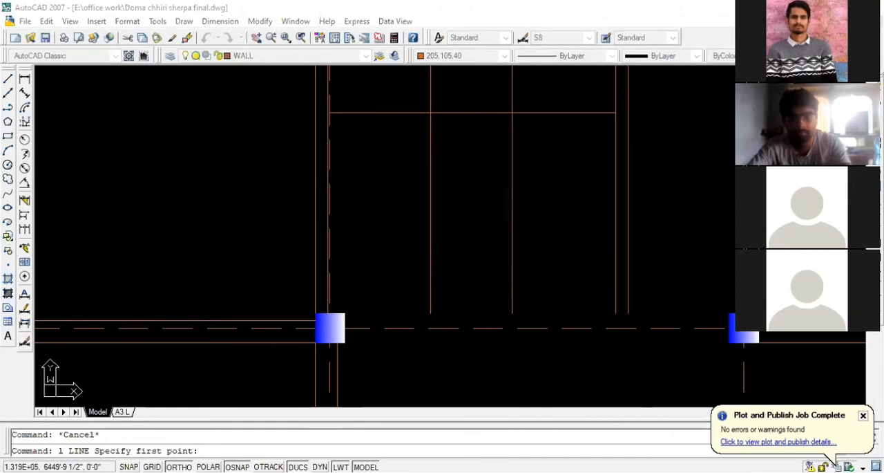
{"action": "left_click", "coordinate": [430, 313]}
{"action": "type", "text": "3"}
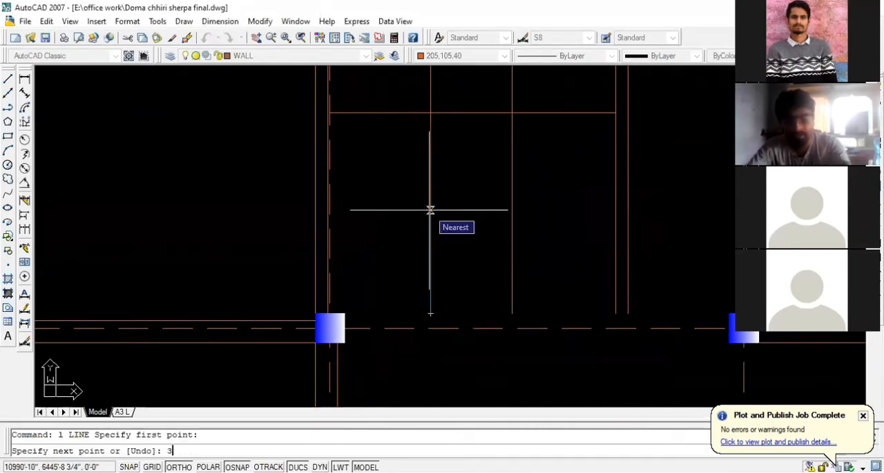
{"action": "type", "text": "'"}
{"action": "key", "text": "Return"}
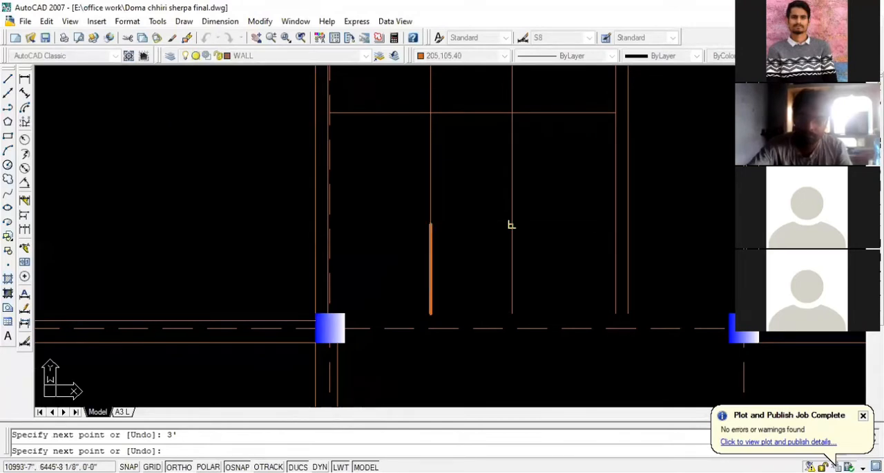
{"action": "left_click", "coordinate": [615, 224]}
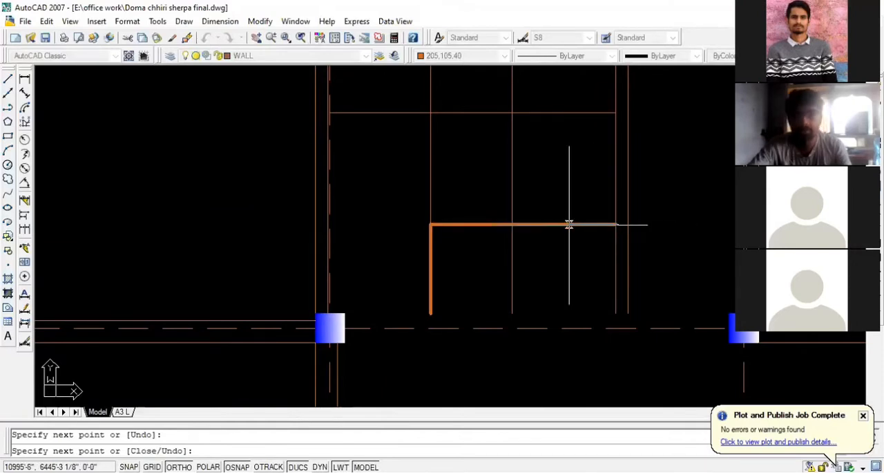
{"action": "key", "text": "Escape"}
- Delete the 3' vertical helper line and extend the horizontal line to the staircase's left wall
{"action": "left_click", "coordinate": [428, 254]}
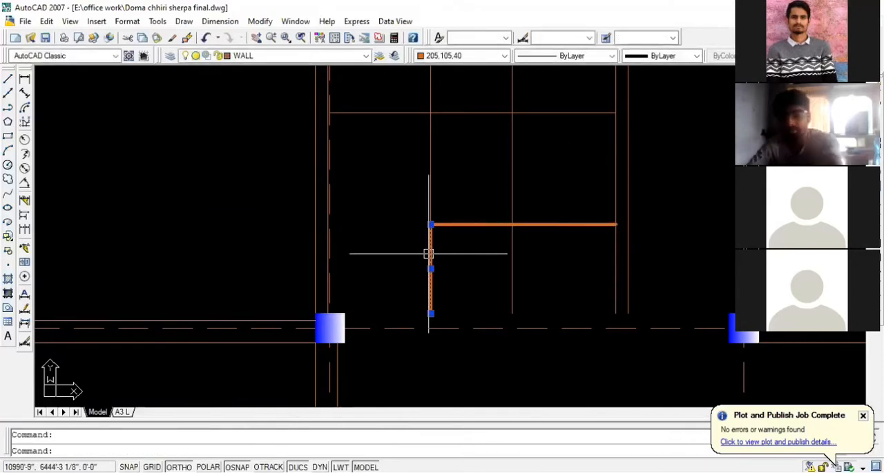
{"action": "key", "text": "Delete"}
{"action": "type", "text": "ex"}
{"action": "key", "text": "Return"}
{"action": "key", "text": "Return"}
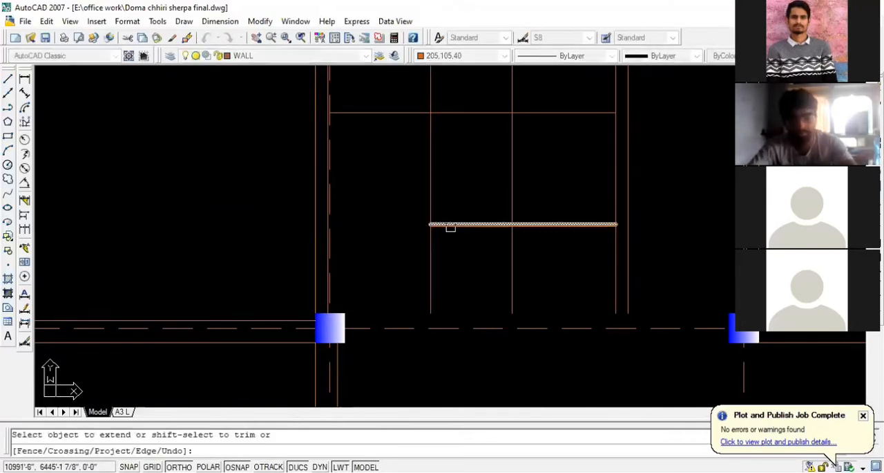
{"action": "left_click", "coordinate": [449, 225]}
{"action": "key", "text": "Escape"}
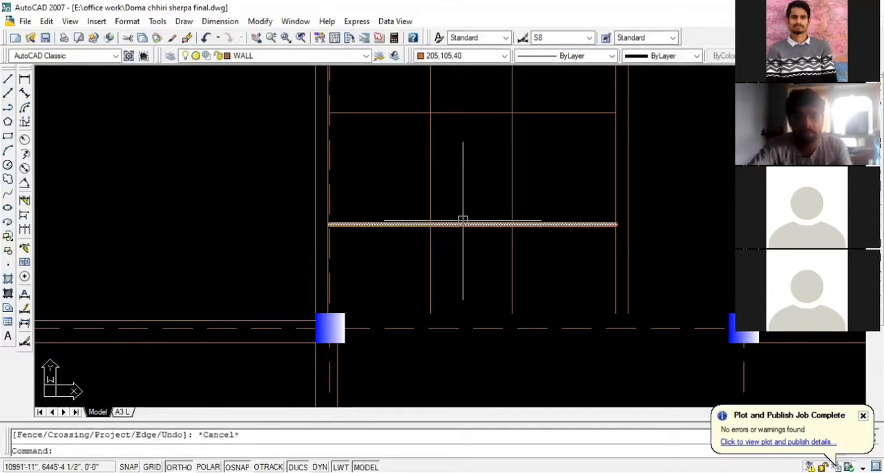
- Match the properties of the thick horizontal staircase line to those of the thin vertical staircase line
{"action": "scroll", "coordinate": [463, 220], "scroll_direction": "up", "scroll_amount": 2}
{"action": "left_click", "coordinate": [467, 229]}
{"action": "left_click", "coordinate": [453, 210]}
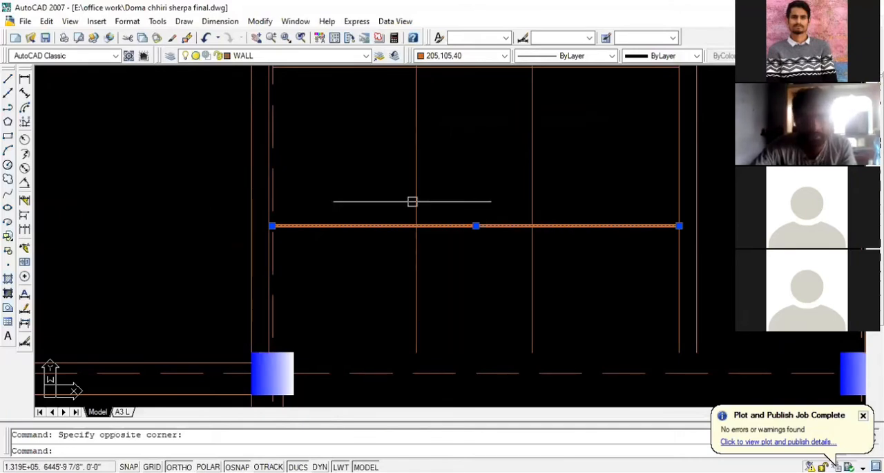
{"action": "scroll", "coordinate": [503, 220], "scroll_direction": "up", "scroll_amount": 1}
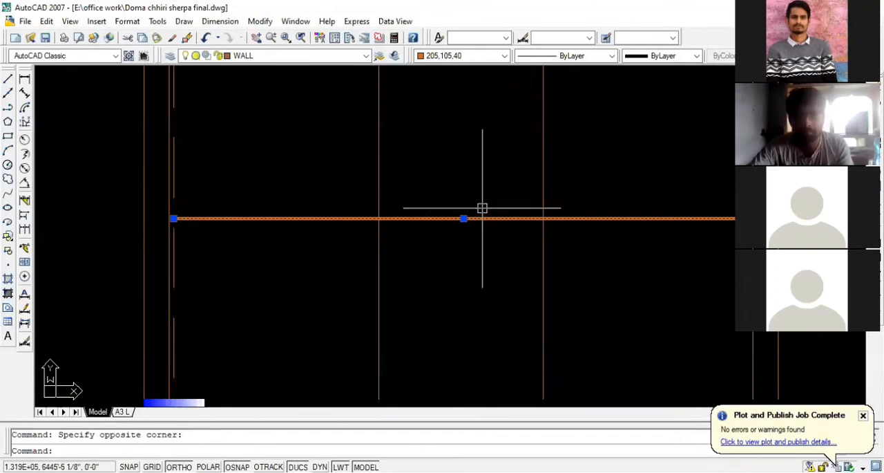
{"action": "scroll", "coordinate": [482, 208], "scroll_direction": "down", "scroll_amount": 2}
{"action": "key", "text": "Escape"}
{"action": "type", "text": "ma"}
{"action": "key", "text": "Return"}
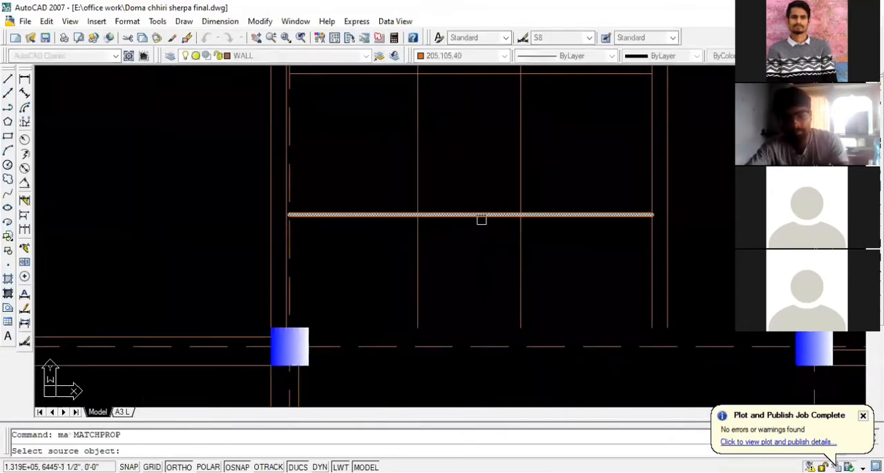
{"action": "left_click", "coordinate": [521, 251]}
{"action": "left_click", "coordinate": [549, 215]}
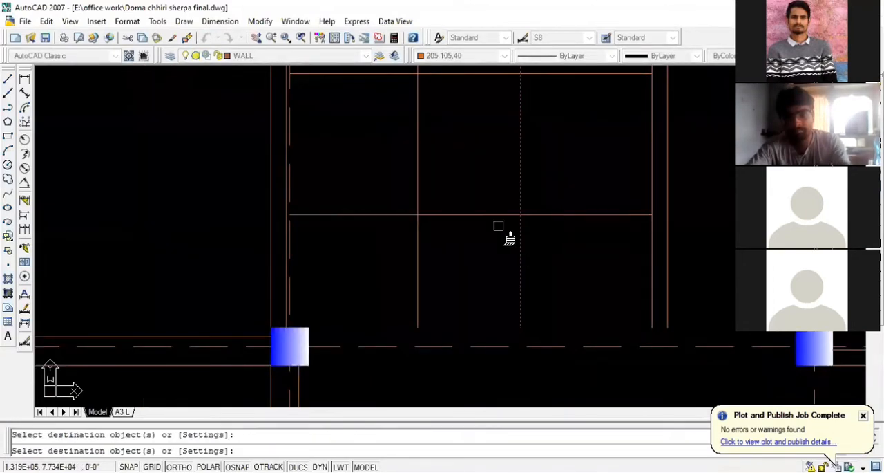
{"action": "key", "text": "Escape"}
{"action": "scroll", "coordinate": [426, 227], "scroll_direction": "down", "scroll_amount": 2}
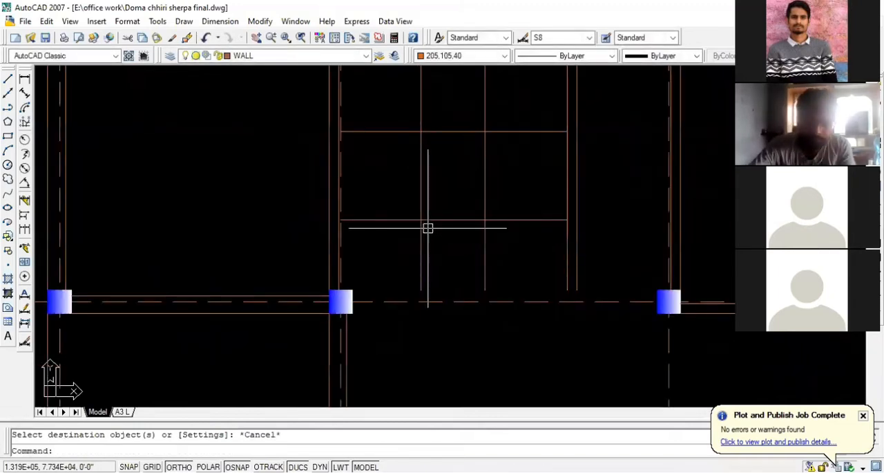
- Trim the two vertical staircase lines below the lower horizontal line, and that line's middle part between the two flights
{"action": "type", "text": "tr"}
{"action": "key", "text": "Return"}
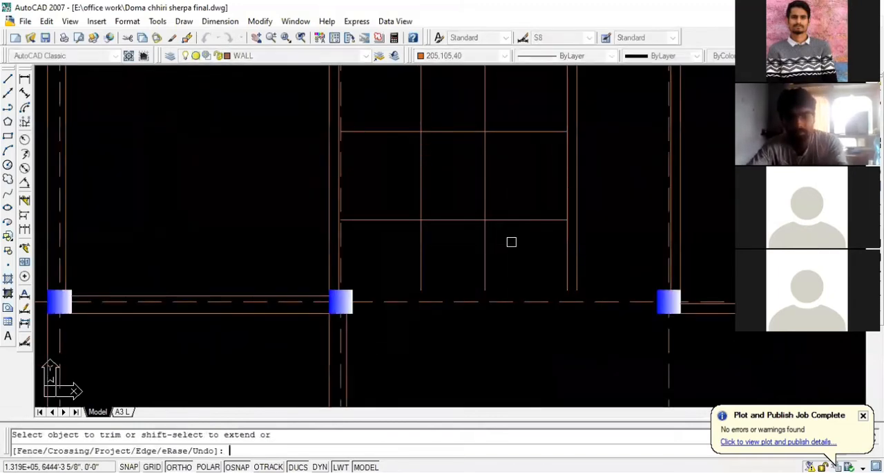
{"action": "left_click", "coordinate": [511, 241]}
{"action": "left_click", "coordinate": [413, 260]}
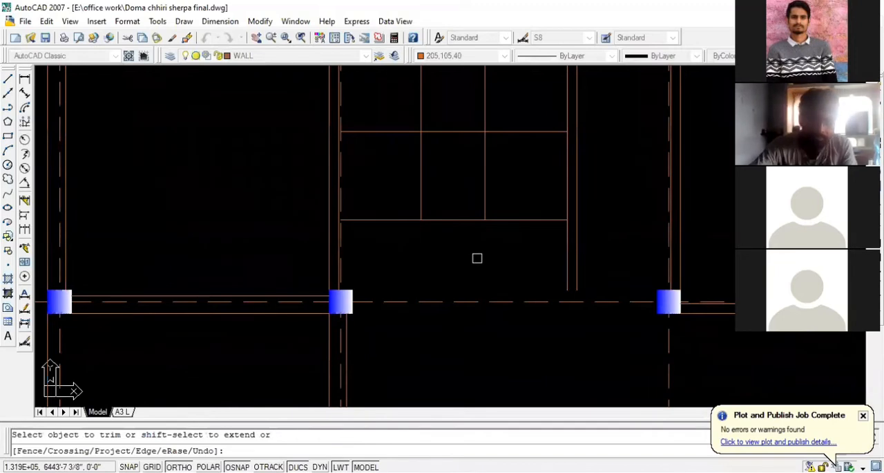
{"action": "scroll", "coordinate": [547, 247], "scroll_direction": "down", "scroll_amount": 2}
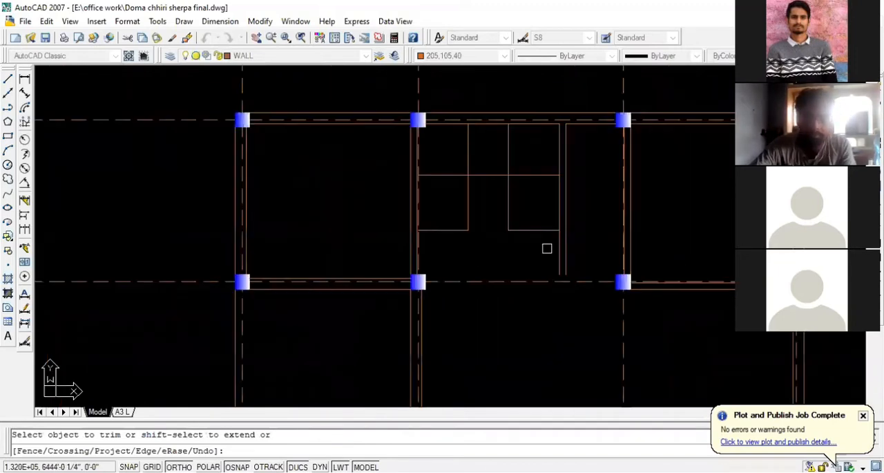
{"action": "scroll", "coordinate": [512, 214], "scroll_direction": "up", "scroll_amount": 2}
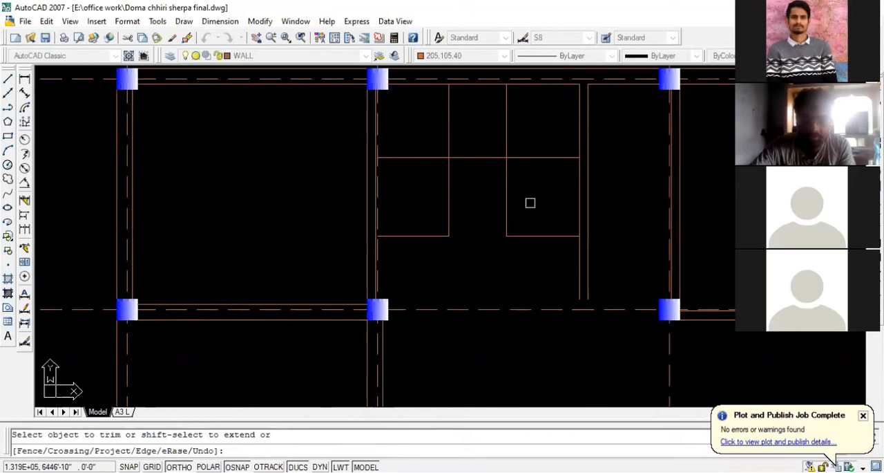
{"action": "scroll", "coordinate": [552, 204], "scroll_direction": "down", "scroll_amount": 5}
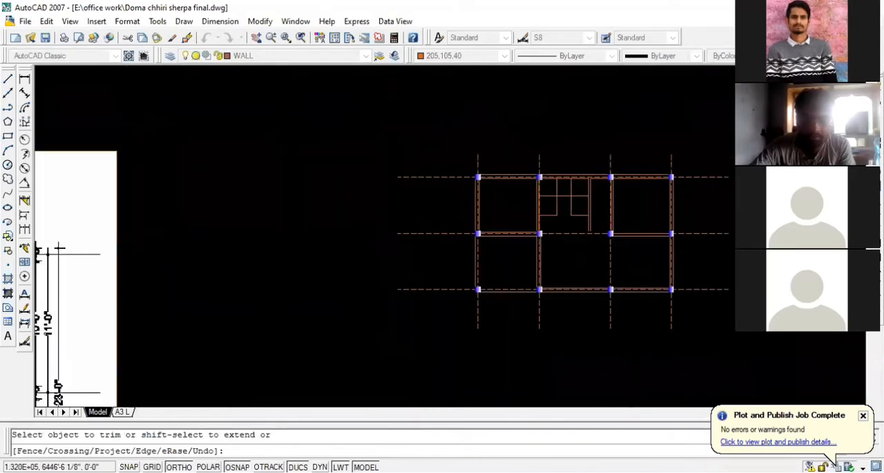
{"action": "scroll", "coordinate": [569, 204], "scroll_direction": "up", "scroll_amount": 6}
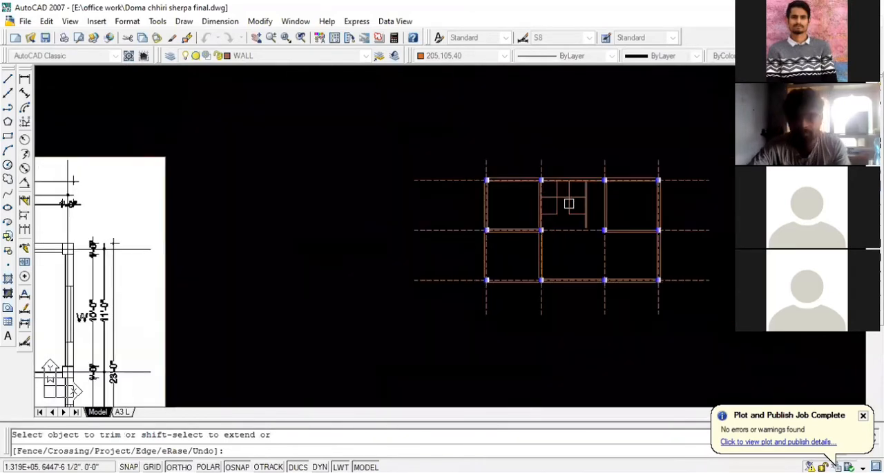
- Extend the right flight's bottom line across the partition wall to the right bedroom's wall
{"action": "key", "text": "Escape"}
{"action": "type", "text": "ex"}
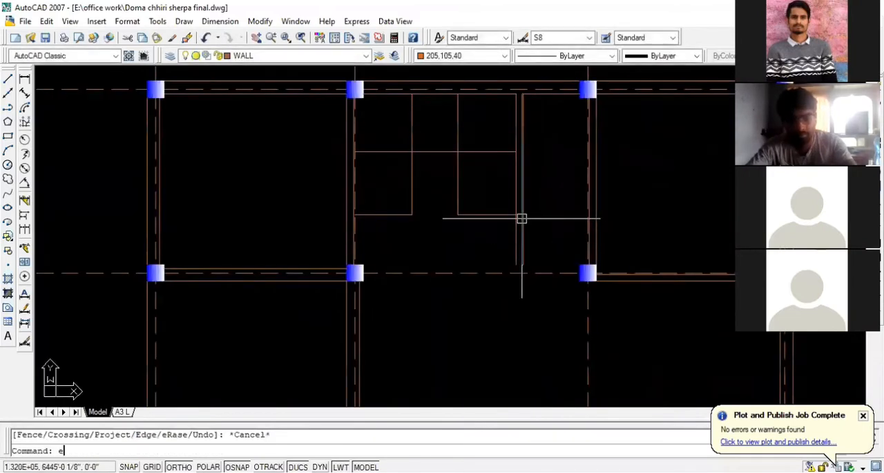
{"action": "key", "text": "Return"}
{"action": "key", "text": "Return"}
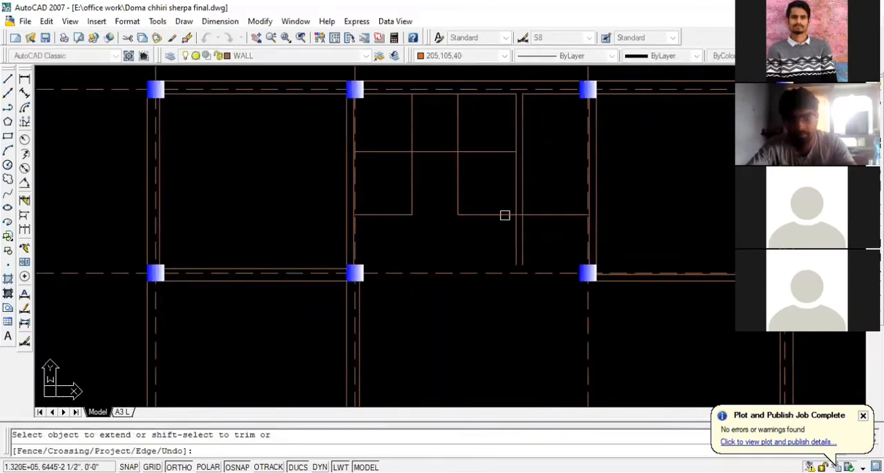
{"action": "key", "text": "Escape"}
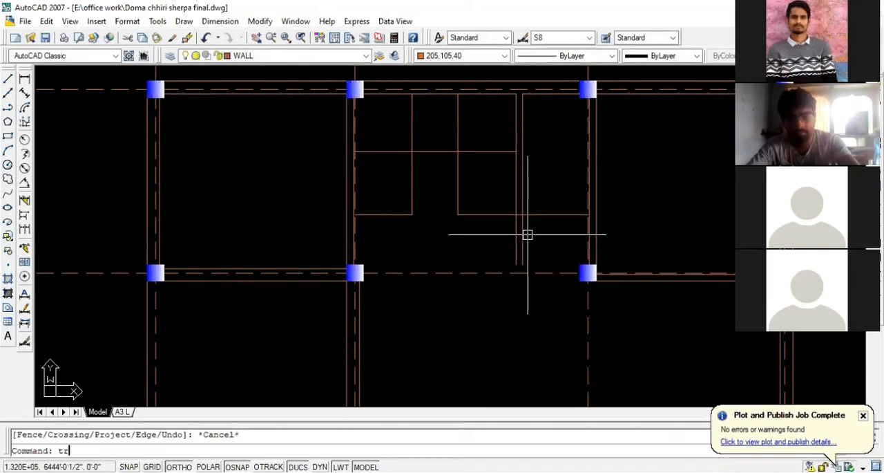
- Trim both lines of the partition wall beside the staircase below the extended horizontal line
{"action": "type", "text": "tr"}
{"action": "key", "text": "Return"}
{"action": "key", "text": "Return"}
{"action": "left_click", "coordinate": [527, 234]}
{"action": "key", "text": "Escape"}
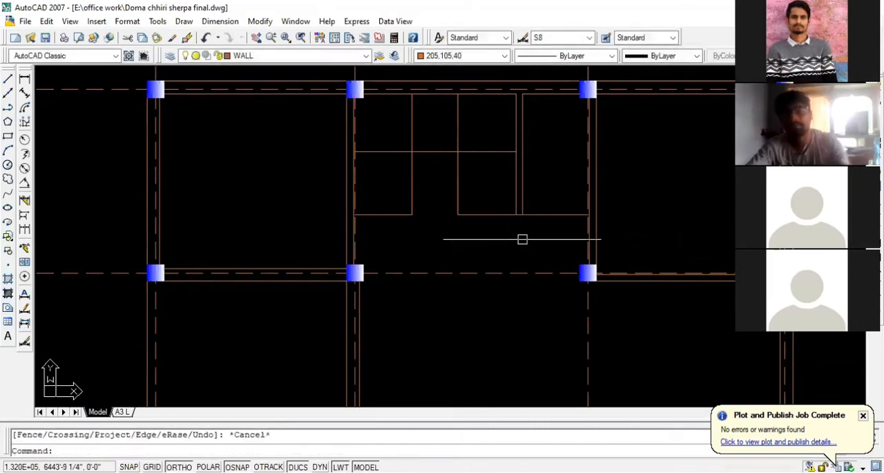
- Trim the horizontal line between the two partition wall lines to open the wall's lower end
{"action": "scroll", "coordinate": [523, 215], "scroll_direction": "up", "scroll_amount": 3}
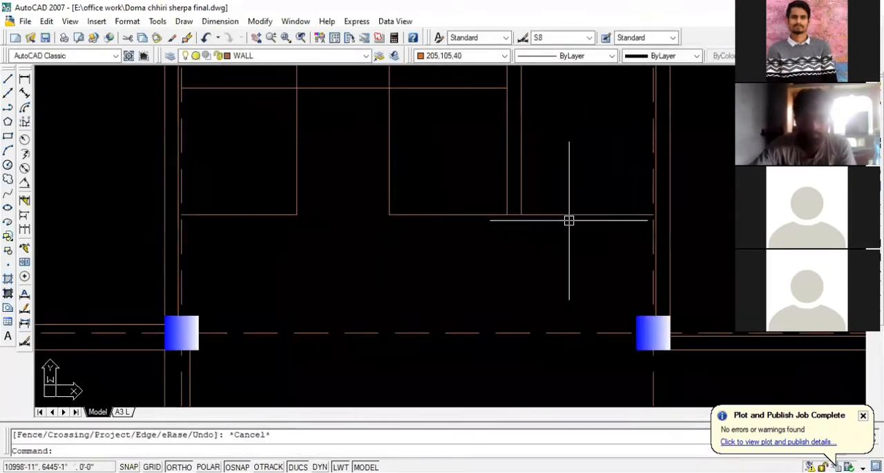
{"action": "type", "text": "tr"}
{"action": "key", "text": "Return"}
{"action": "key", "text": "Return"}
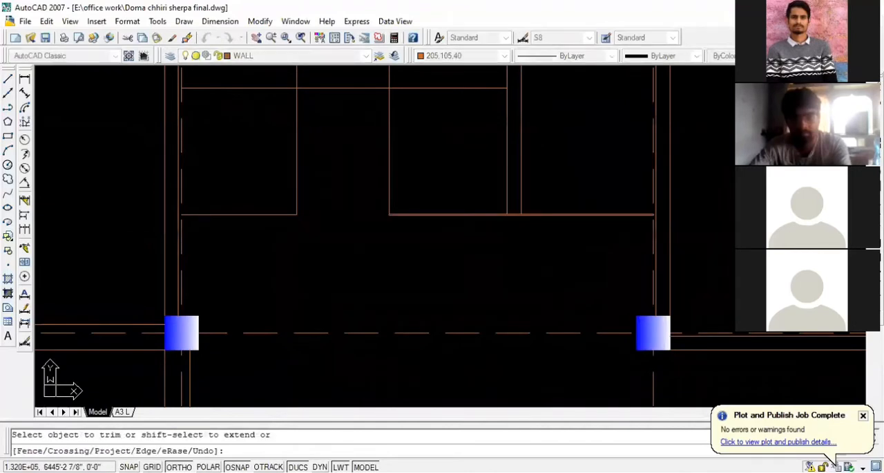
{"action": "key", "text": "Escape"}
{"action": "scroll", "coordinate": [602, 251], "scroll_direction": "down", "scroll_amount": 2}
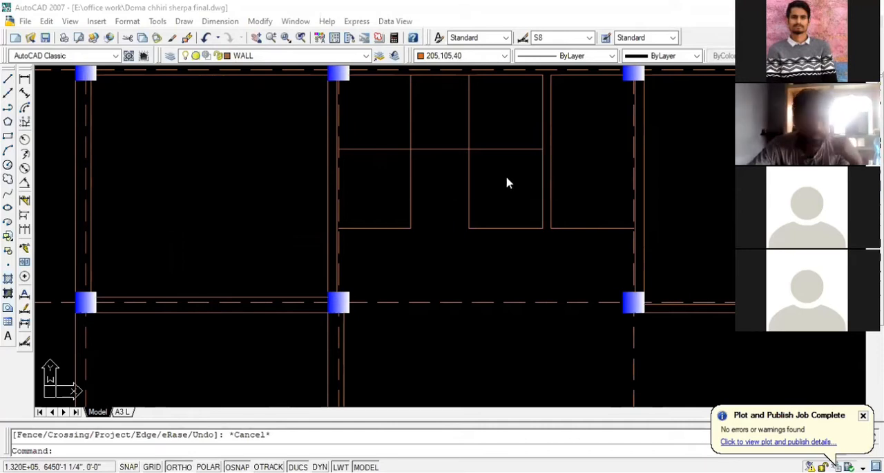
- Offset the left flight's bottom line upward four times in succession at 10 inch spacing to make the stair treads
{"action": "left_click", "coordinate": [474, 203]}
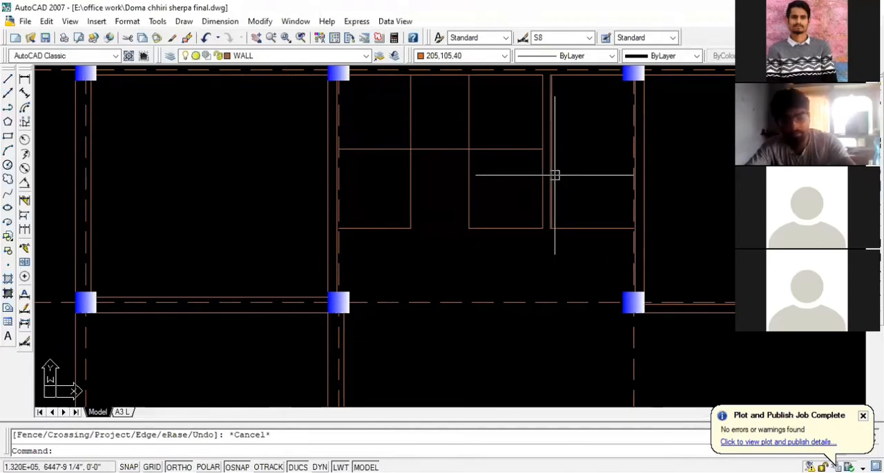
{"action": "type", "text": "o"}
{"action": "key", "text": "Return"}
{"action": "type", "text": "10"}
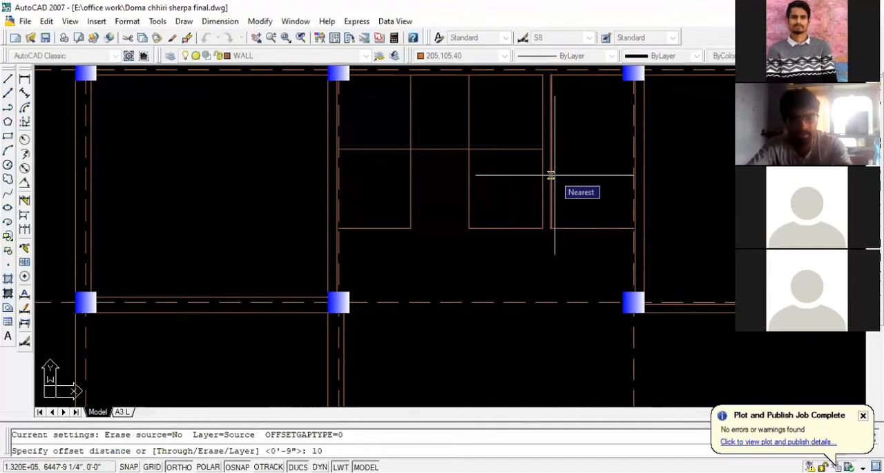
{"action": "key", "text": "Return"}
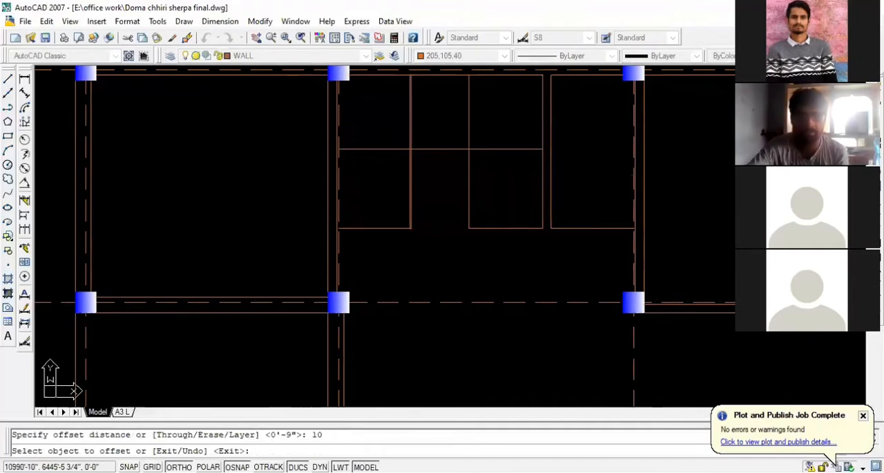
{"action": "left_click", "coordinate": [377, 226]}
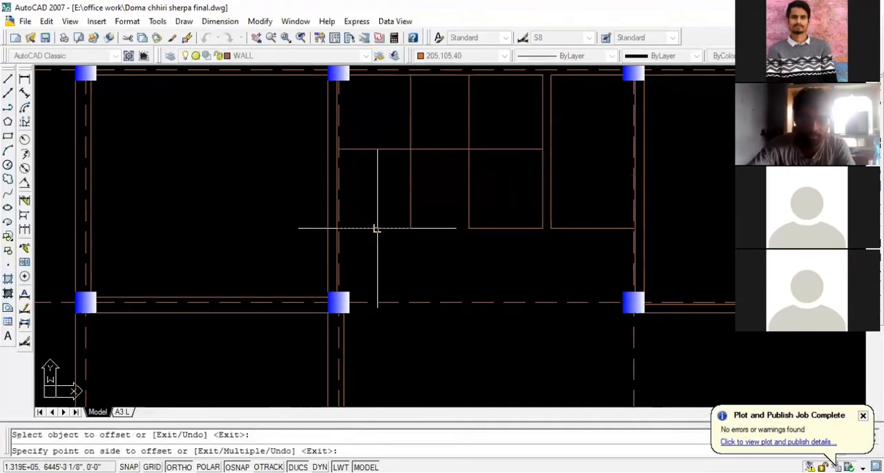
{"action": "left_click", "coordinate": [386, 179]}
{"action": "left_click", "coordinate": [384, 210]}
{"action": "left_click", "coordinate": [381, 181]}
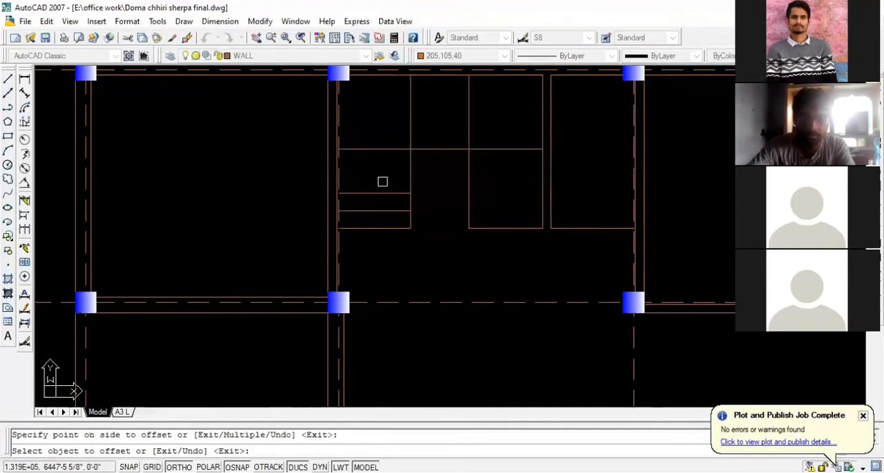
{"action": "left_click", "coordinate": [380, 193]}
{"action": "left_click", "coordinate": [384, 164]}
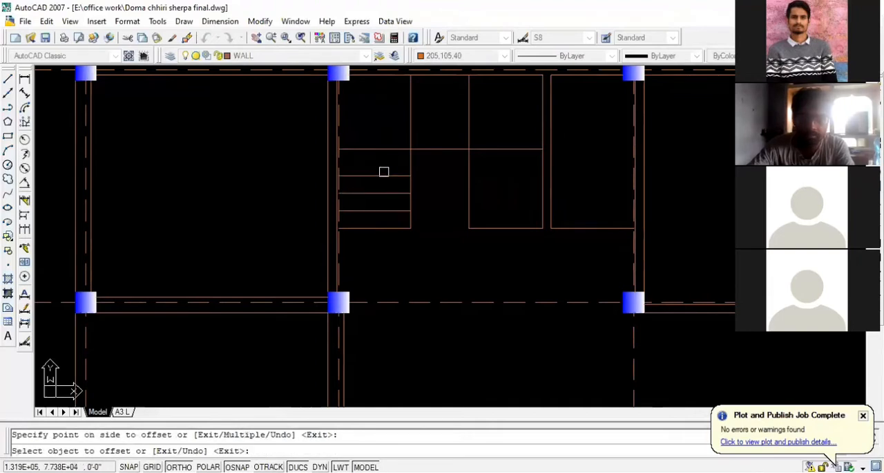
{"action": "left_click", "coordinate": [384, 173]}
{"action": "left_click", "coordinate": [384, 163]}
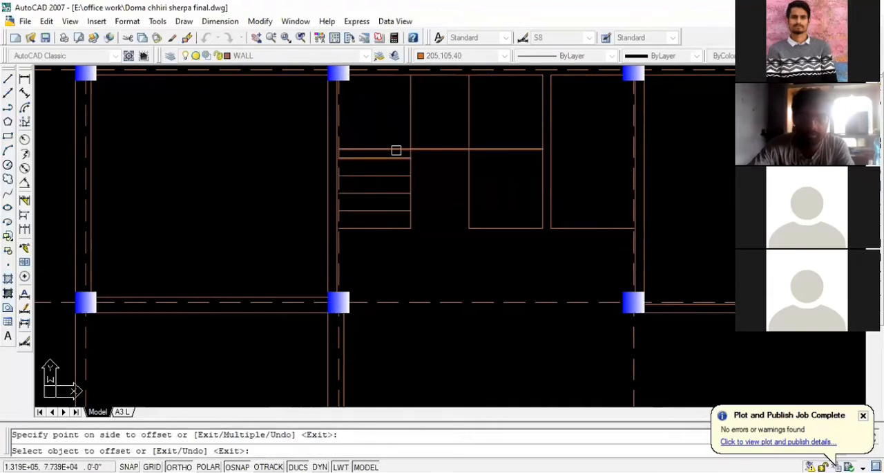
{"action": "scroll", "coordinate": [388, 163], "scroll_direction": "up", "scroll_amount": 2}
{"action": "scroll", "coordinate": [396, 150], "scroll_direction": "down", "scroll_amount": 3}
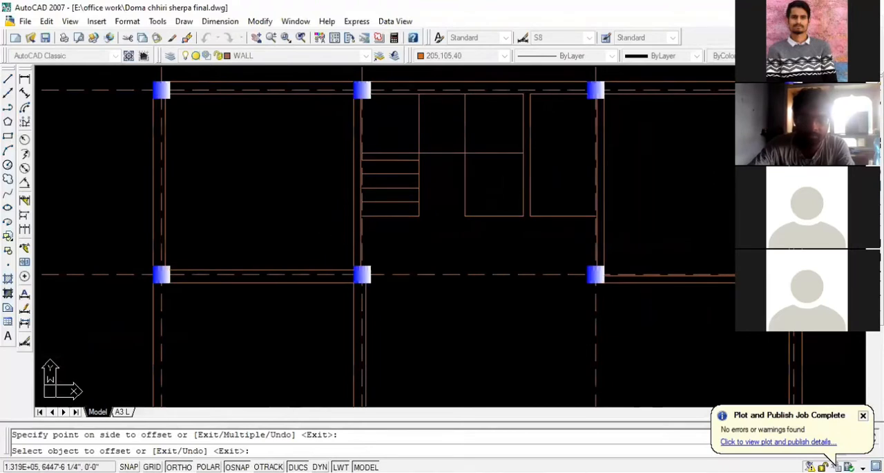
{"action": "left_click", "coordinate": [495, 154]}
{"action": "left_click", "coordinate": [494, 161]}
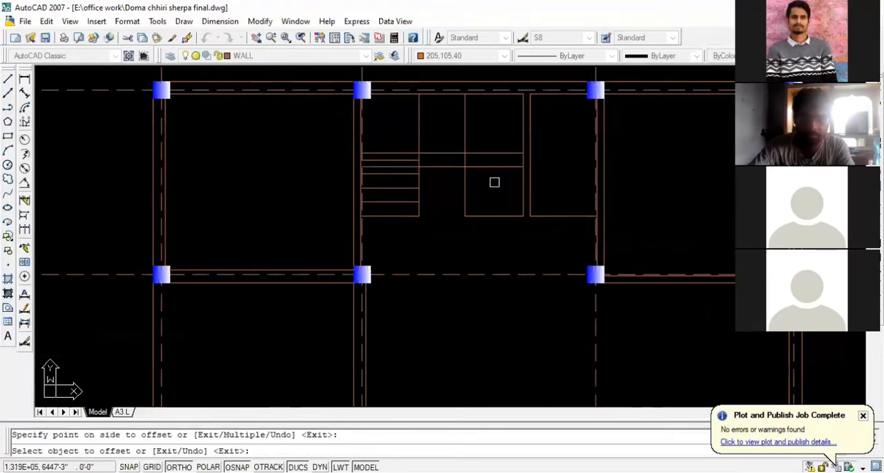
{"action": "key", "text": "ctrl+z"}
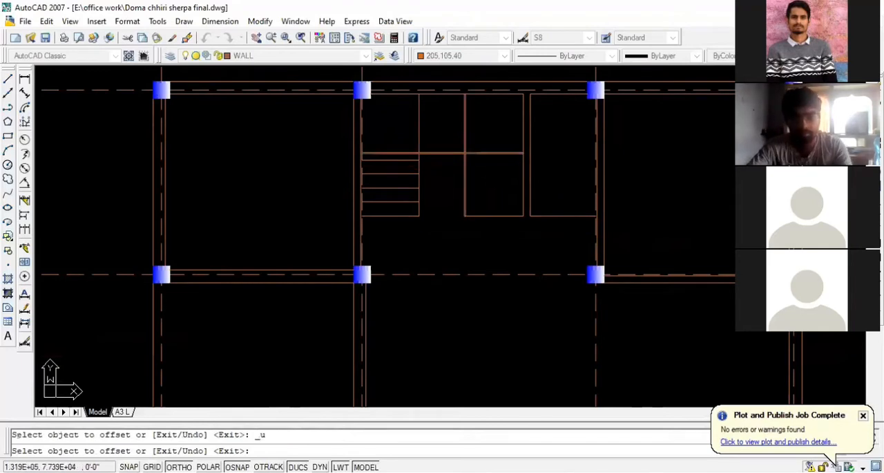
{"action": "key", "text": "Escape"}
{"action": "type", "text": "tr"}
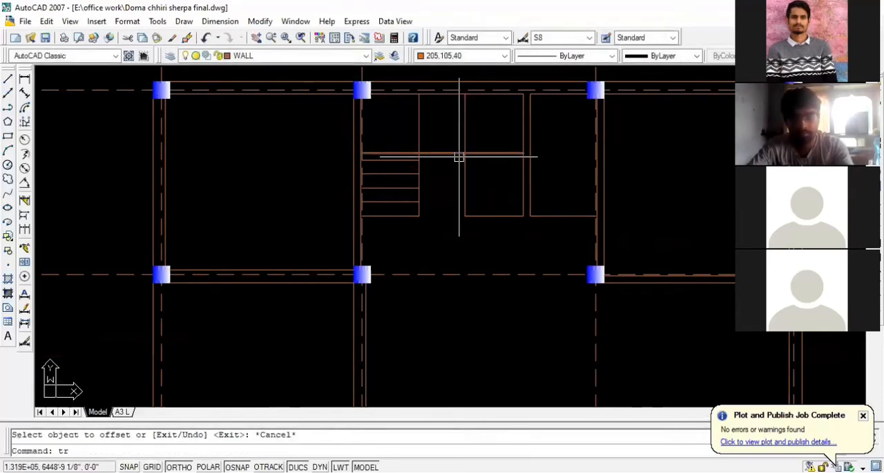
{"action": "key", "text": "Escape"}
- Measure the gap between the long horizontal landing line and the uppermost tread of the left flight
{"action": "scroll", "coordinate": [452, 148], "scroll_direction": "up", "scroll_amount": 2}
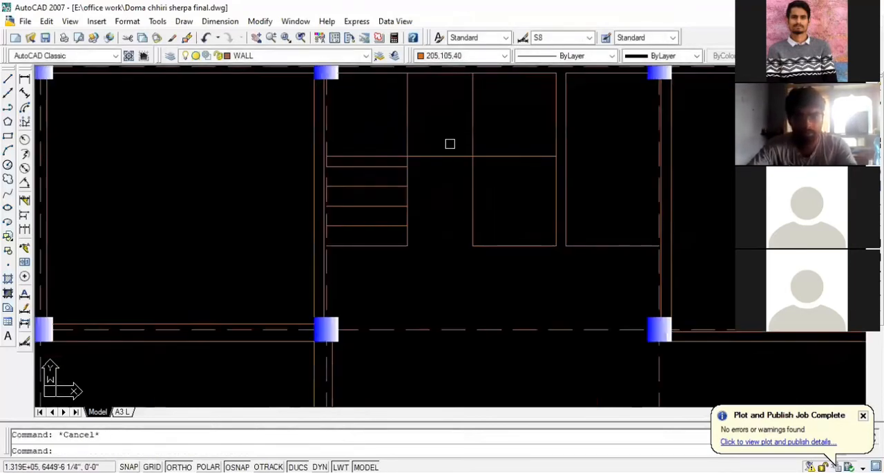
{"action": "left_click", "coordinate": [24, 93]}
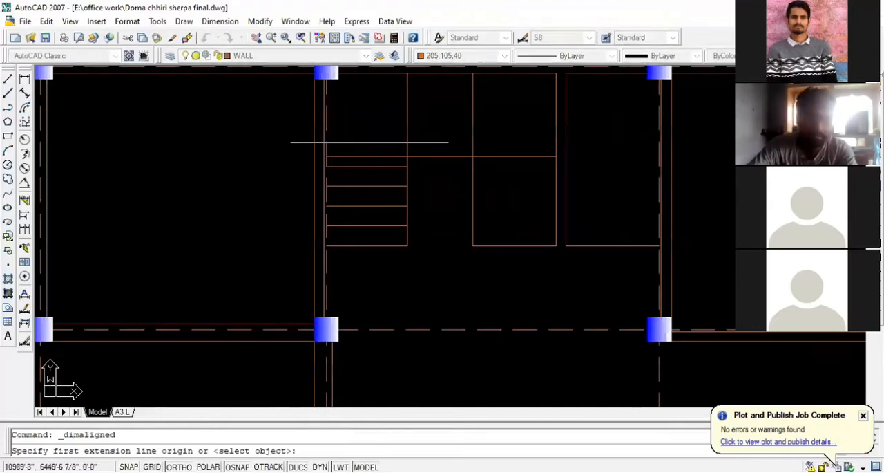
{"action": "left_click", "coordinate": [414, 156]}
{"action": "left_click", "coordinate": [414, 166]}
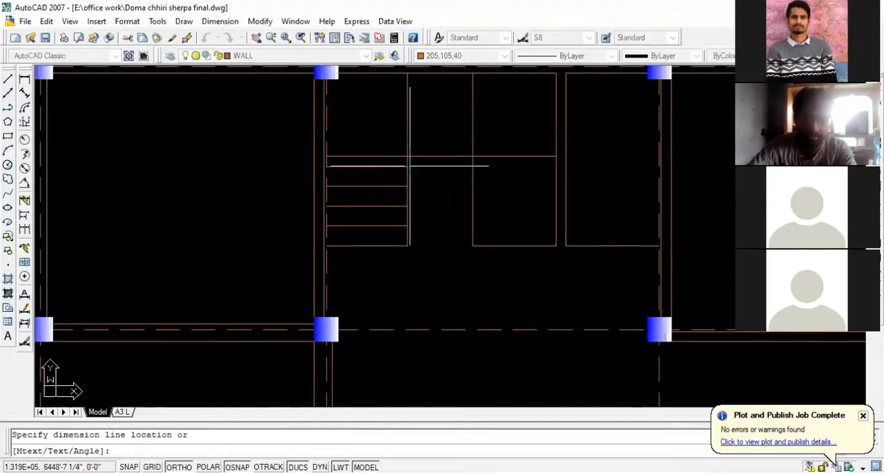
{"action": "scroll", "coordinate": [414, 165], "scroll_direction": "up", "scroll_amount": 2}
{"action": "key", "text": "Escape"}
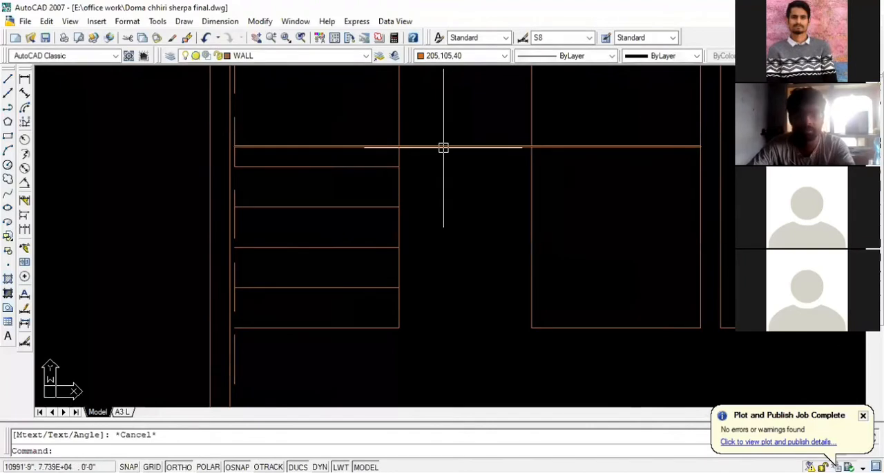
- Move the long horizontal line above the stair treads straight up by 5 inches
{"action": "left_click", "coordinate": [444, 146]}
{"action": "type", "text": "m"}
{"action": "key", "text": "Return"}
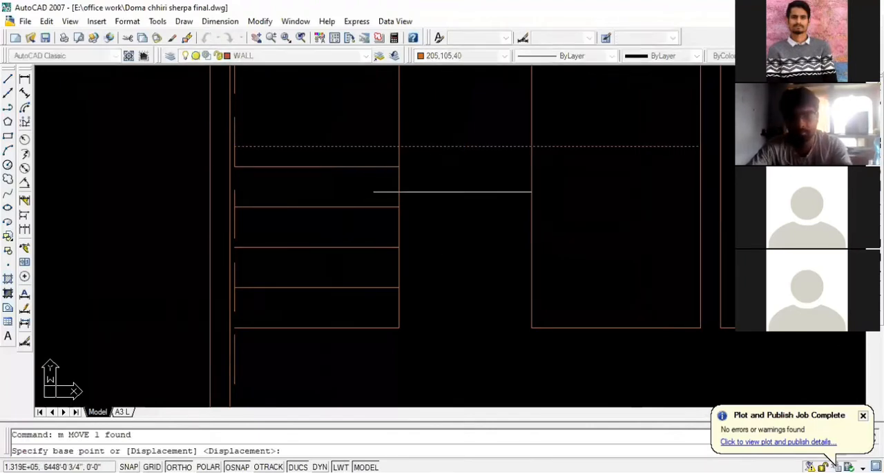
{"action": "left_click", "coordinate": [452, 201]}
{"action": "type", "text": "5"}
{"action": "key", "text": "Return"}
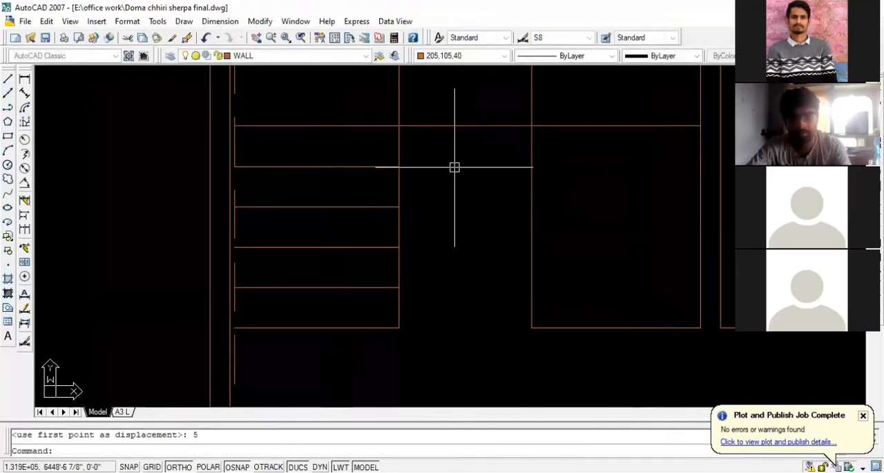
- Extend the left flight's tread lines and the long horizontal line to the adjoining wall line on their left
{"action": "scroll", "coordinate": [454, 165], "scroll_direction": "down", "scroll_amount": 3}
{"action": "scroll", "coordinate": [337, 158], "scroll_direction": "up", "scroll_amount": 3}
{"action": "scroll", "coordinate": [336, 158], "scroll_direction": "down", "scroll_amount": 2}
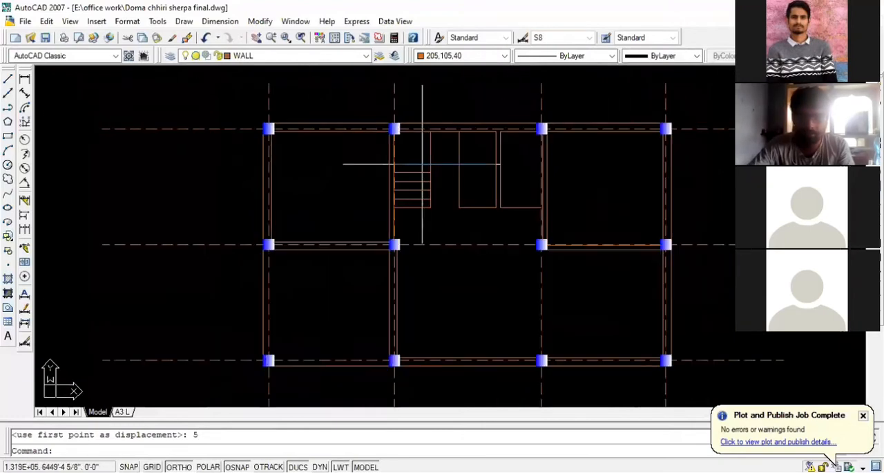
{"action": "scroll", "coordinate": [495, 154], "scroll_direction": "up", "scroll_amount": 2}
{"action": "scroll", "coordinate": [386, 155], "scroll_direction": "up", "scroll_amount": 2}
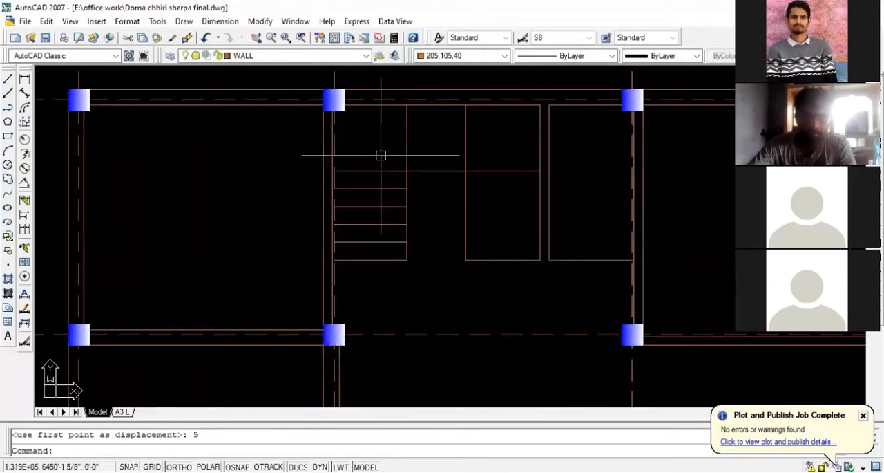
{"action": "scroll", "coordinate": [377, 157], "scroll_direction": "up", "scroll_amount": 2}
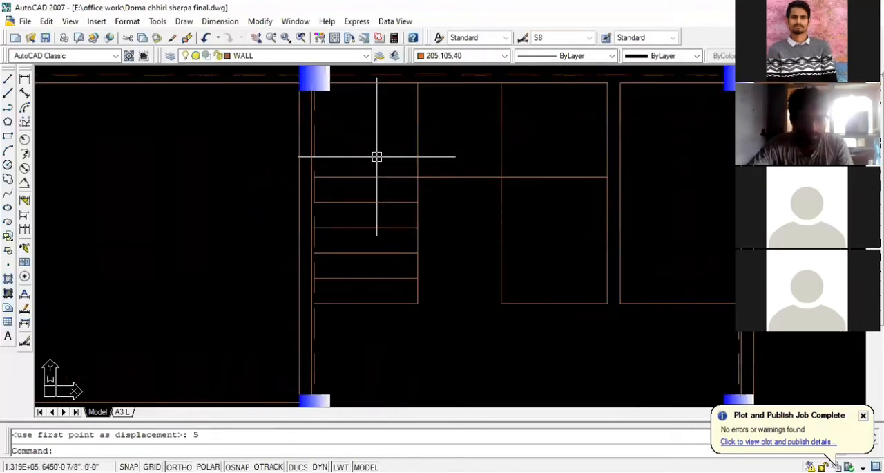
{"action": "type", "text": "ex"}
{"action": "key", "text": "Return"}
{"action": "key", "text": "Return"}
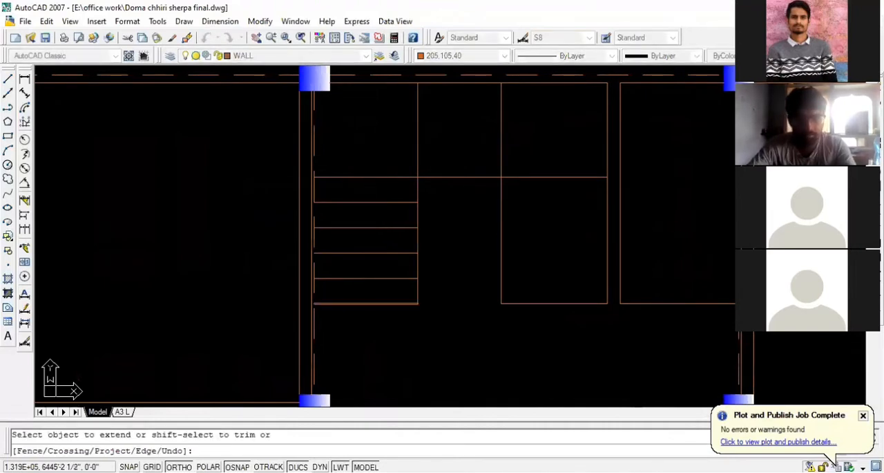
{"action": "left_click", "coordinate": [349, 311]}
{"action": "left_click", "coordinate": [331, 167]}
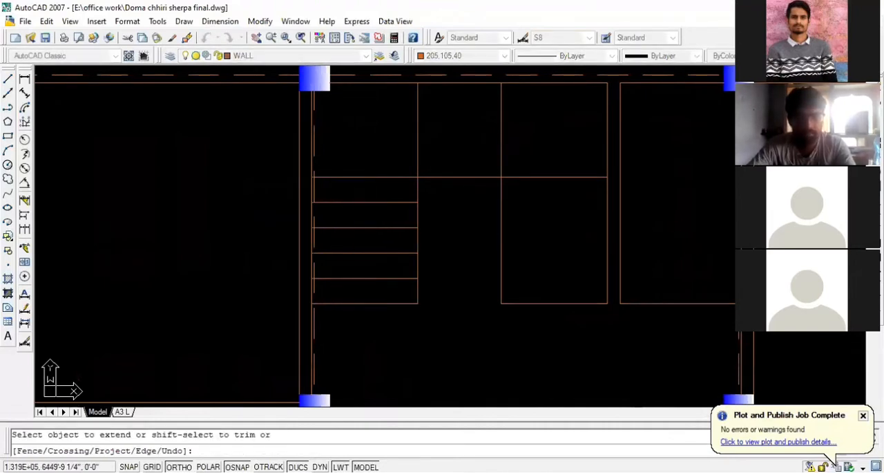
{"action": "key", "text": "Escape"}
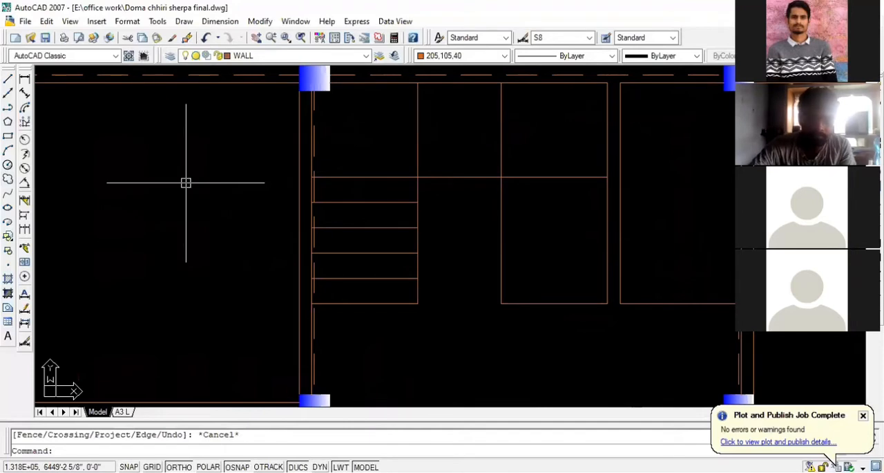
- Offset the right flight's bottom line upward four times in succession at 10 inch spacing to make its treads
{"action": "scroll", "coordinate": [186, 183], "scroll_direction": "down", "scroll_amount": 2}
{"action": "scroll", "coordinate": [375, 176], "scroll_direction": "up", "scroll_amount": 2}
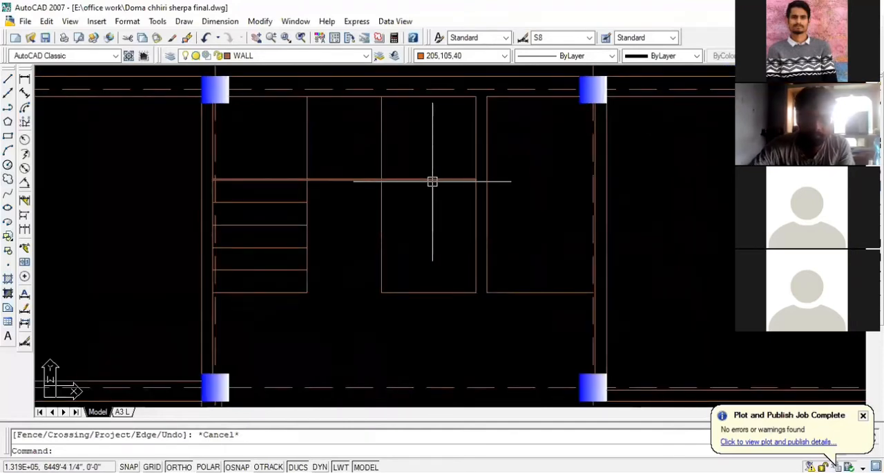
{"action": "type", "text": "o"}
{"action": "key", "text": "Return"}
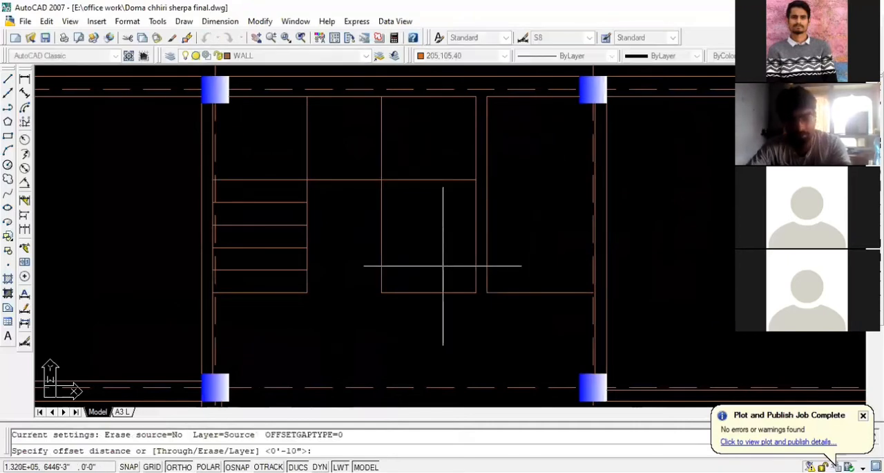
{"action": "type", "text": "10"}
{"action": "key", "text": "Return"}
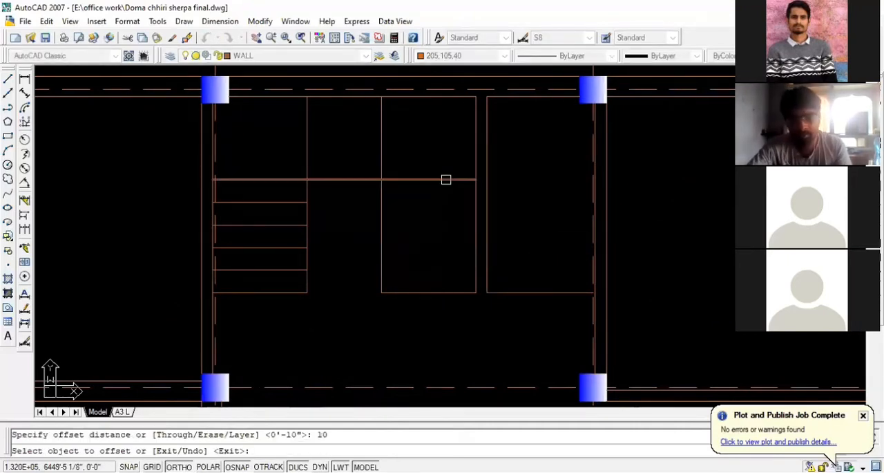
{"action": "left_click", "coordinate": [442, 291]}
{"action": "left_click", "coordinate": [442, 269]}
{"action": "left_click", "coordinate": [442, 270]}
{"action": "left_click", "coordinate": [441, 218]}
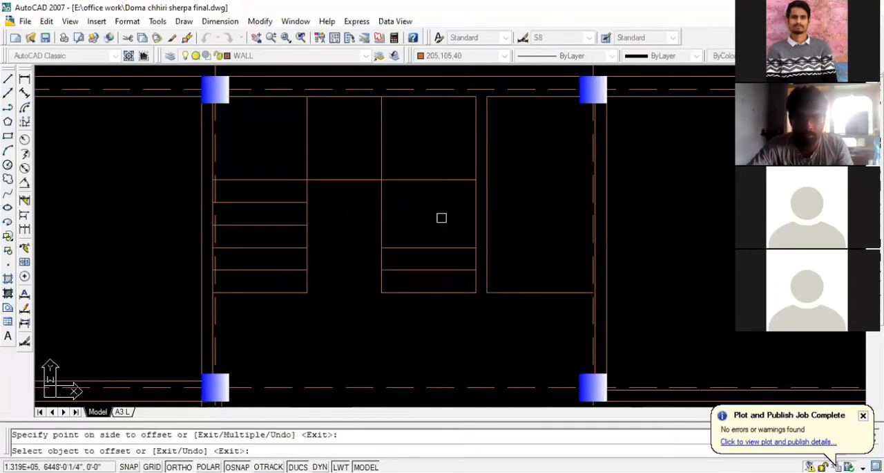
{"action": "left_click", "coordinate": [442, 249]}
{"action": "left_click", "coordinate": [436, 217]}
{"action": "left_click", "coordinate": [436, 223]}
{"action": "left_click", "coordinate": [438, 200]}
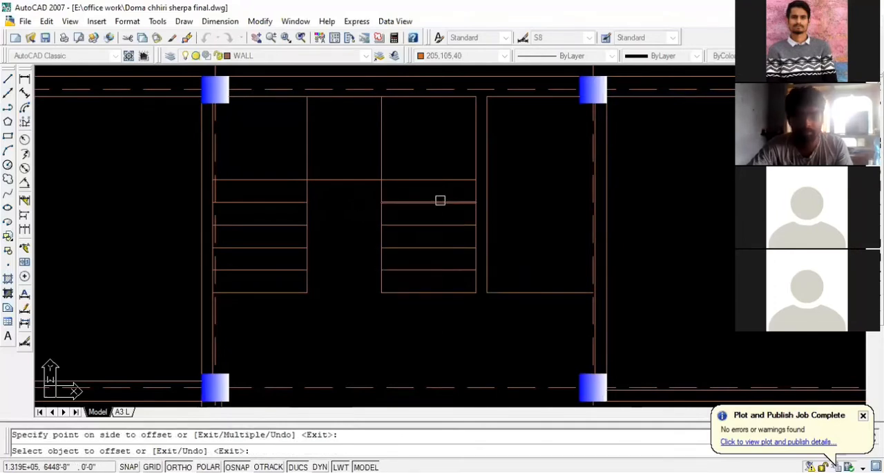
{"action": "key", "text": "Escape"}
{"action": "key", "text": "Escape"}
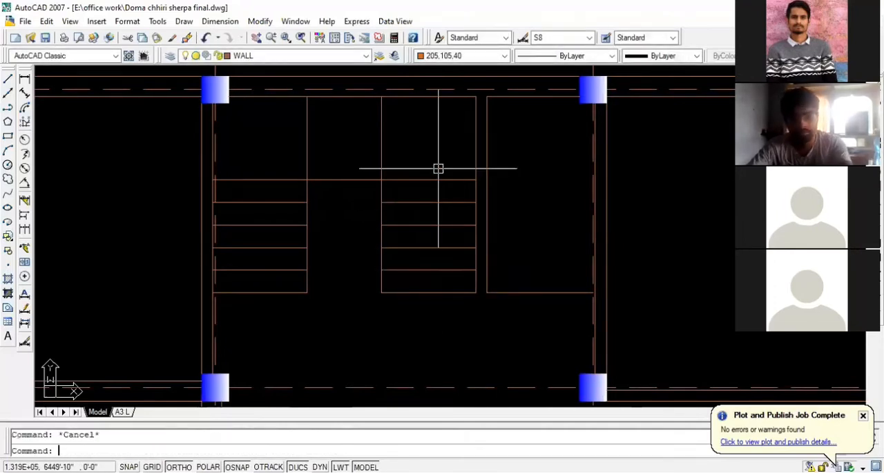
- Offset the right flight's left vertical edge leftward three times in succession at 10 inch spacing to make the middle treads
{"action": "type", "text": "o"}
{"action": "key", "text": "Return"}
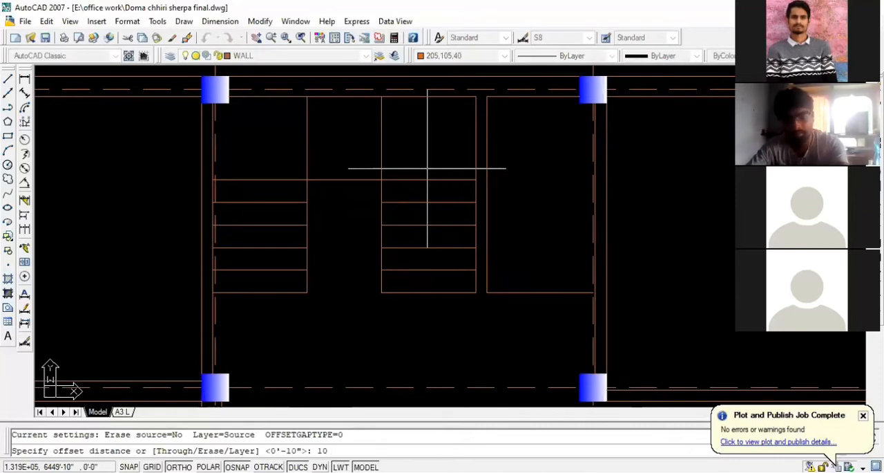
{"action": "key", "text": "Return"}
{"action": "left_click", "coordinate": [381, 148]}
{"action": "left_click", "coordinate": [354, 142]}
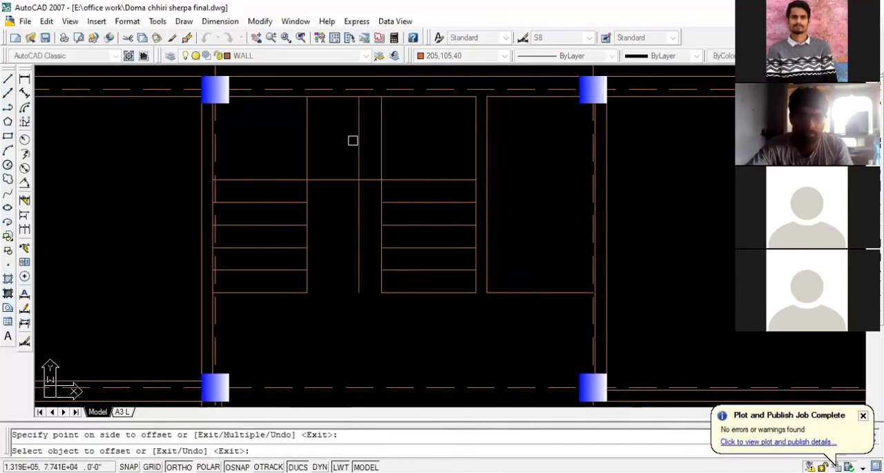
{"action": "left_click", "coordinate": [358, 142]}
{"action": "left_click", "coordinate": [342, 143]}
{"action": "left_click", "coordinate": [336, 143]}
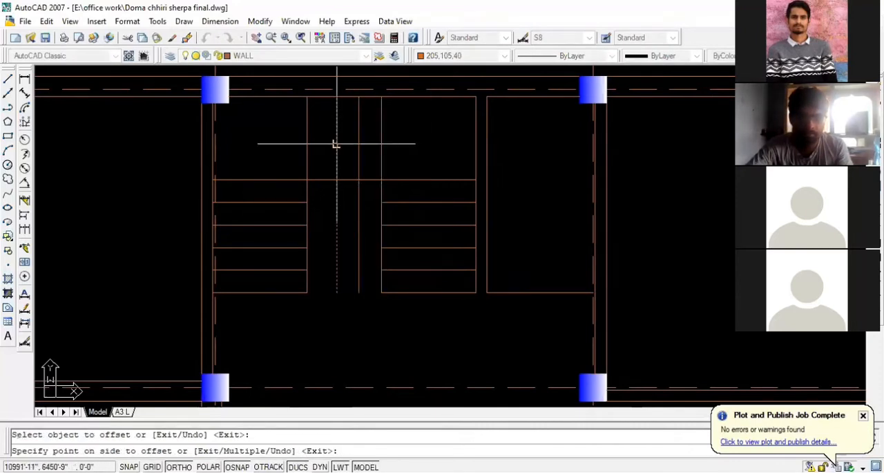
{"action": "left_click", "coordinate": [333, 145]}
{"action": "left_click", "coordinate": [336, 145]}
{"action": "left_click", "coordinate": [326, 146]}
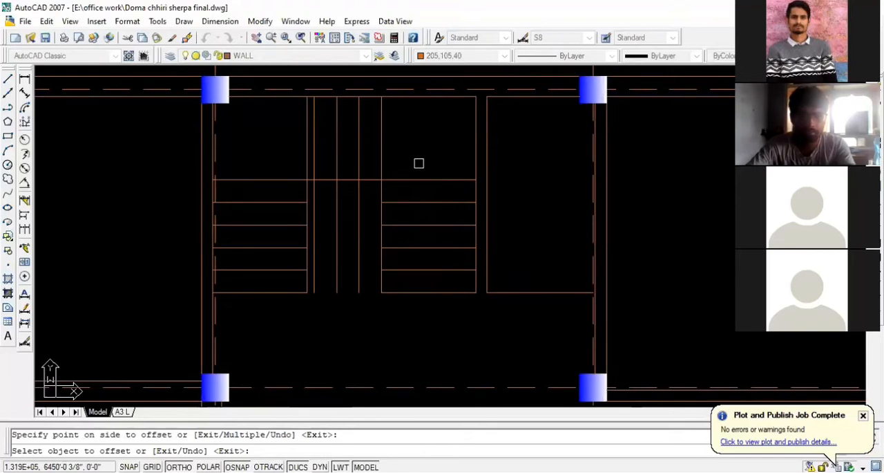
- Measure the gap between the left flight's right edge and the nearest vertical tread line
{"action": "key", "text": "Escape"}
{"action": "left_click", "coordinate": [25, 93]}
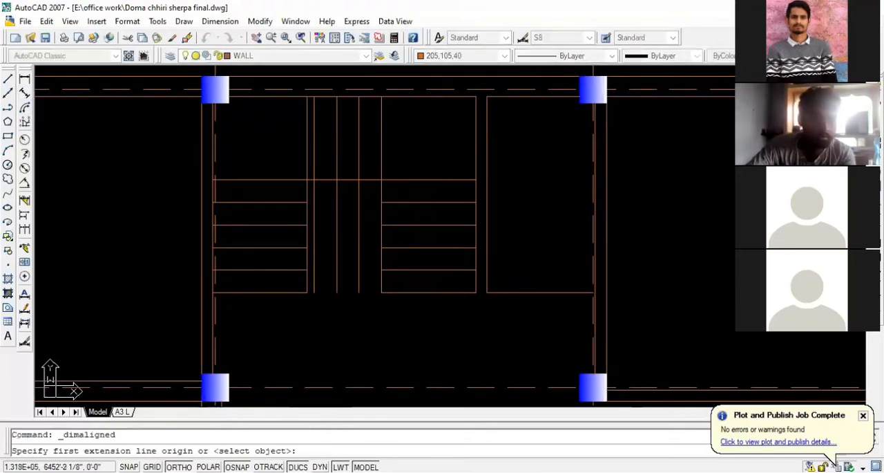
{"action": "scroll", "coordinate": [391, 223], "scroll_direction": "up", "scroll_amount": 5}
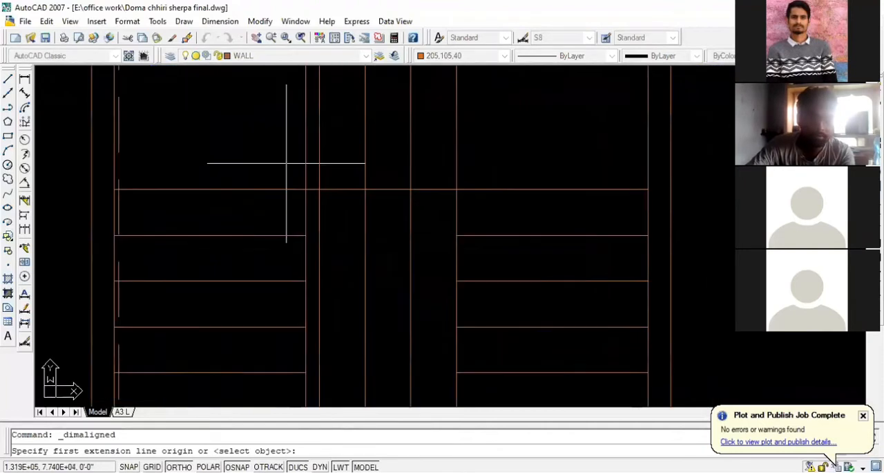
{"action": "left_click", "coordinate": [313, 198]}
{"action": "left_click", "coordinate": [332, 199]}
{"action": "key", "text": "Escape"}
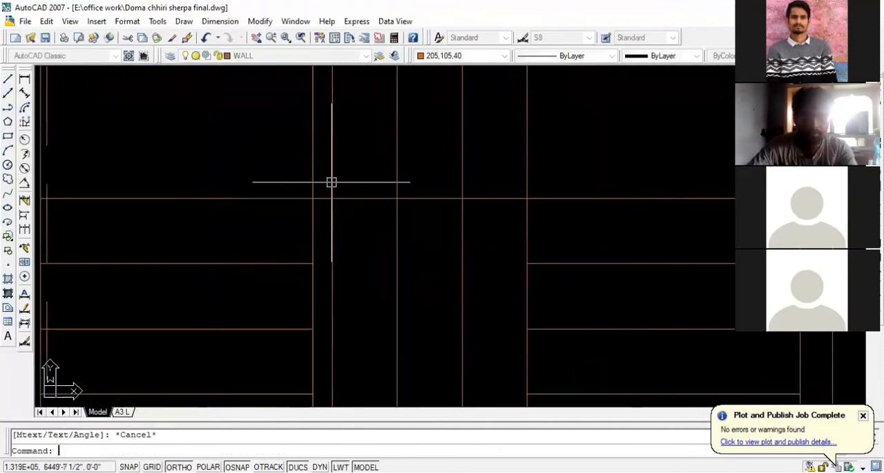
{"action": "scroll", "coordinate": [331, 182], "scroll_direction": "down", "scroll_amount": 3}
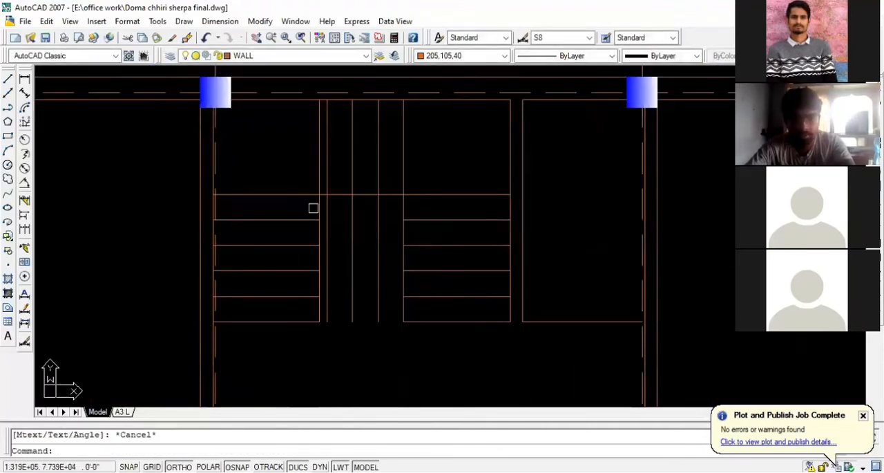
{"action": "key", "text": "Escape"}
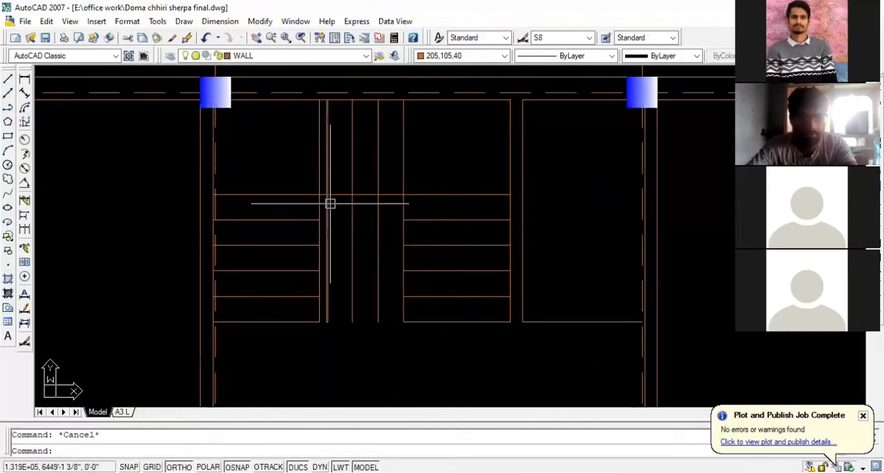
- Move the right flight's left edge and the middle tread lines 1.5 inches to the left
{"action": "scroll", "coordinate": [380, 207], "scroll_direction": "up", "scroll_amount": 2}
{"action": "left_click", "coordinate": [384, 209]}
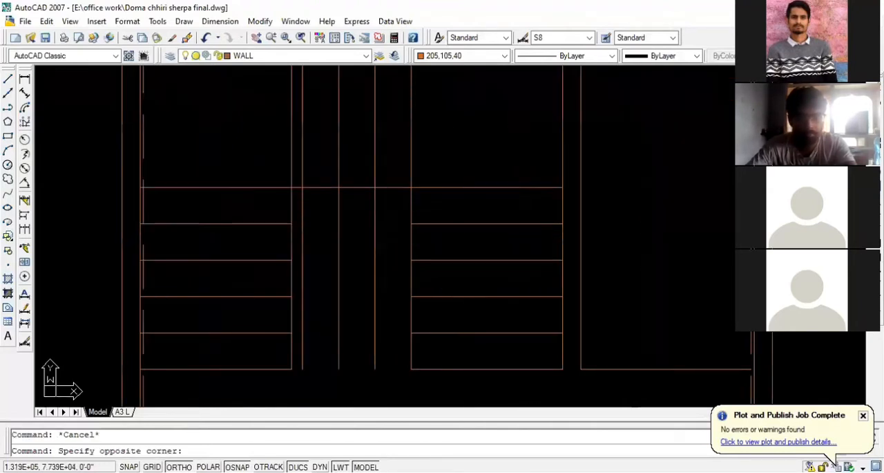
{"action": "key", "text": "Escape"}
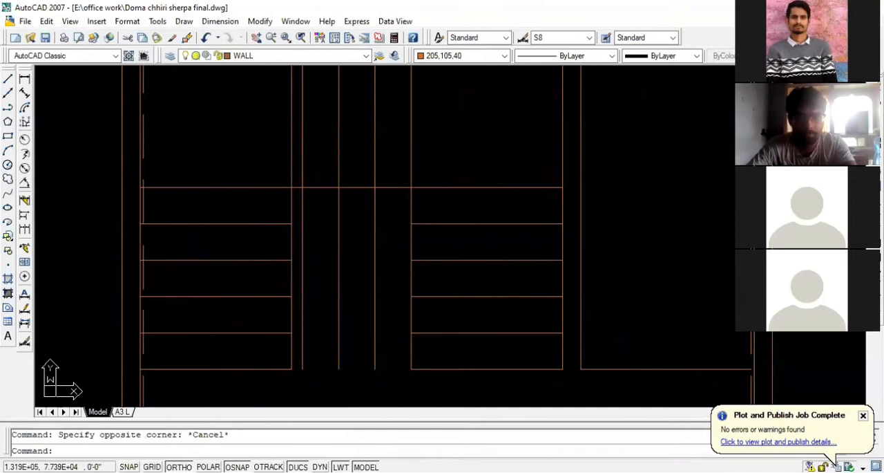
{"action": "left_click", "coordinate": [422, 202]}
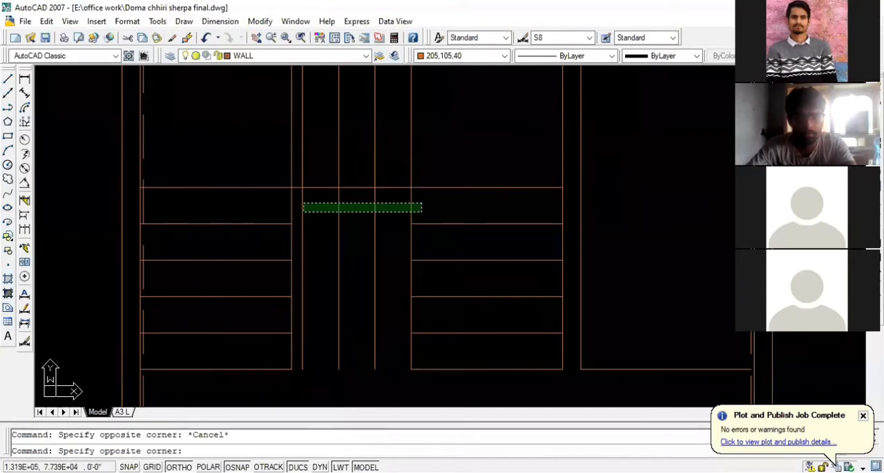
{"action": "left_click", "coordinate": [302, 211]}
{"action": "type", "text": "m"}
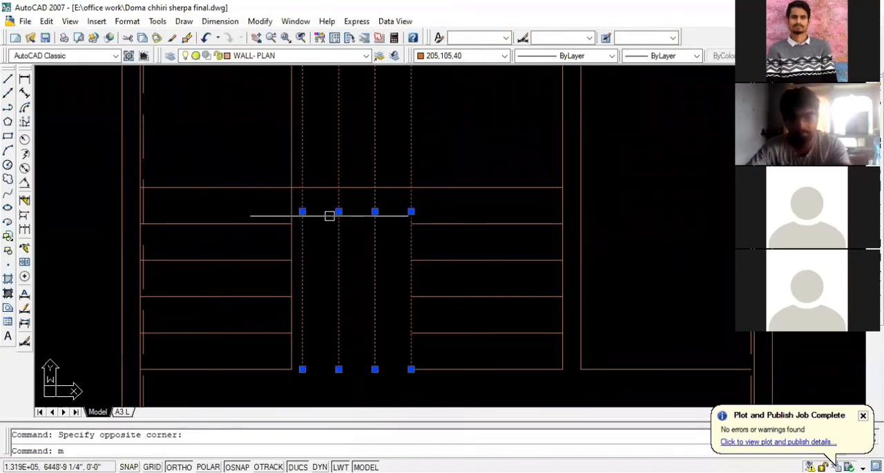
{"action": "key", "text": "Return"}
{"action": "left_click", "coordinate": [466, 153]}
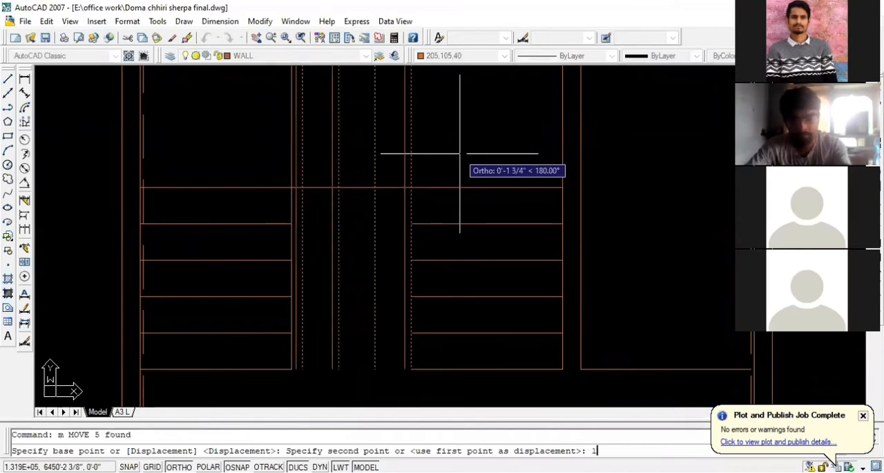
{"action": "key", "text": "Return"}
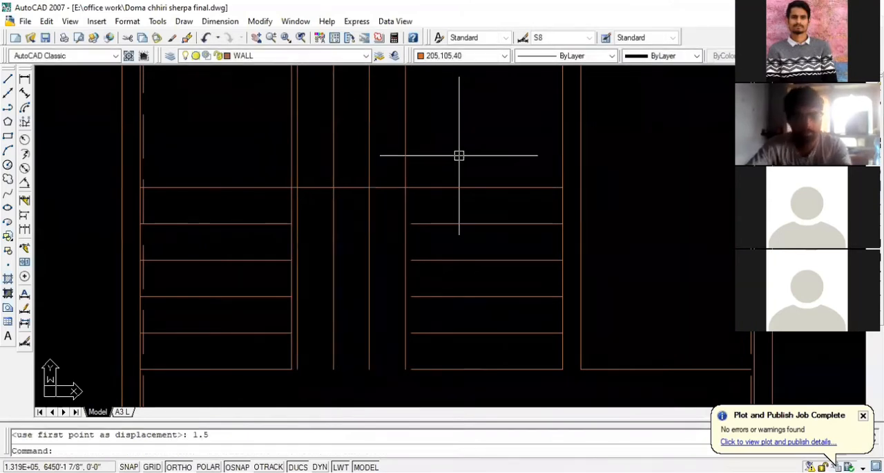
- Erase the left flight's old right edge and extend both flights' tread lines to the shifted vertical lines
{"action": "left_click", "coordinate": [293, 205]}
{"action": "key", "text": "Delete"}
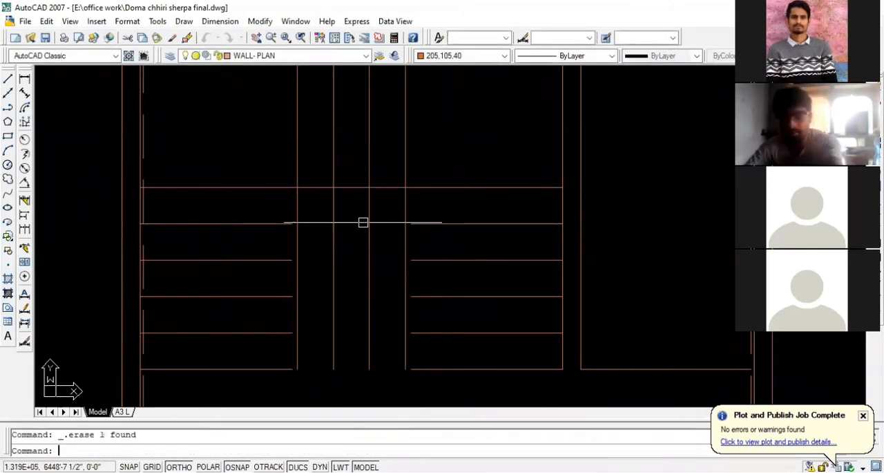
{"action": "type", "text": "ex"}
{"action": "key", "text": "Return"}
{"action": "key", "text": "Return"}
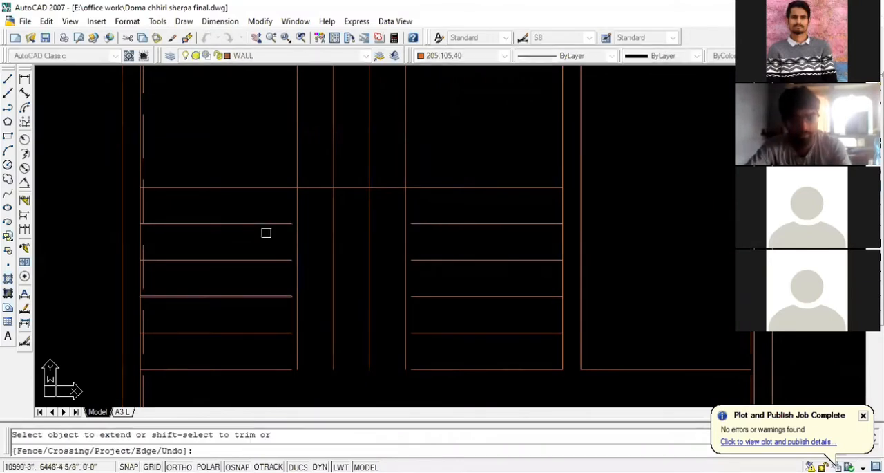
{"action": "left_click", "coordinate": [273, 212]}
{"action": "left_click", "coordinate": [261, 358]}
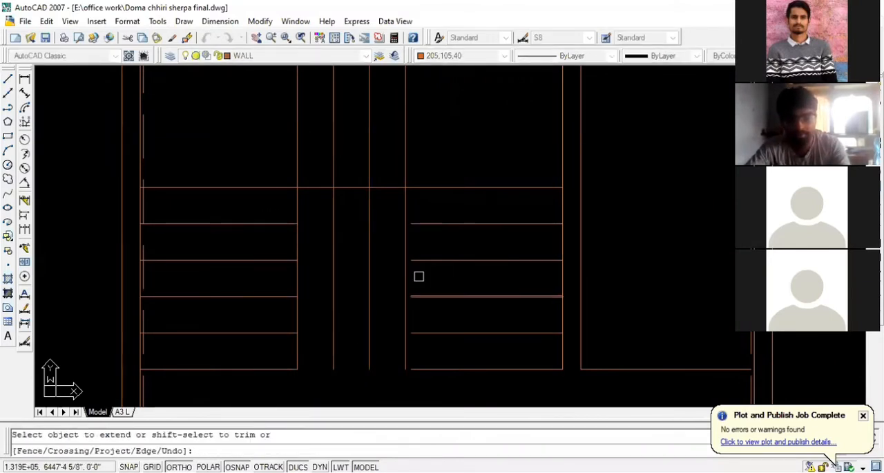
{"action": "left_click", "coordinate": [434, 204]}
{"action": "left_click", "coordinate": [418, 385]}
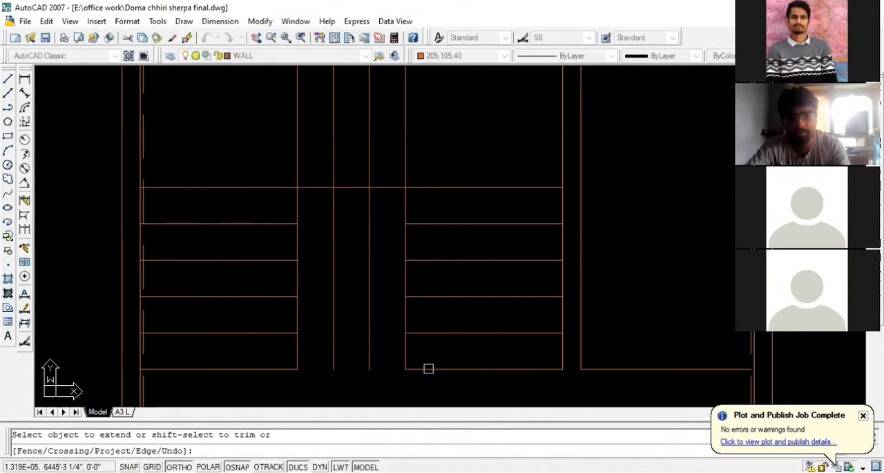
{"action": "key", "text": "Escape"}
- Trim the two middle vertical tread lines below the long horizontal line
{"action": "type", "text": "tr"}
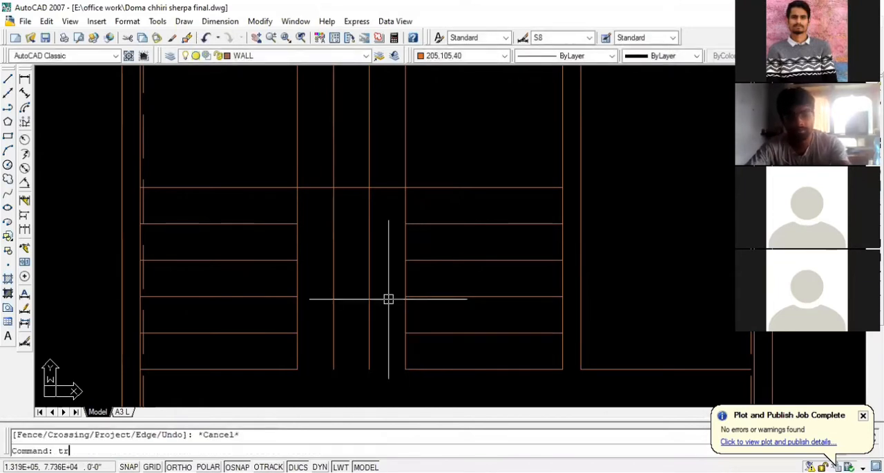
{"action": "key", "text": "Return"}
{"action": "key", "text": "Return"}
{"action": "left_click", "coordinate": [385, 297]}
{"action": "left_click", "coordinate": [324, 316]}
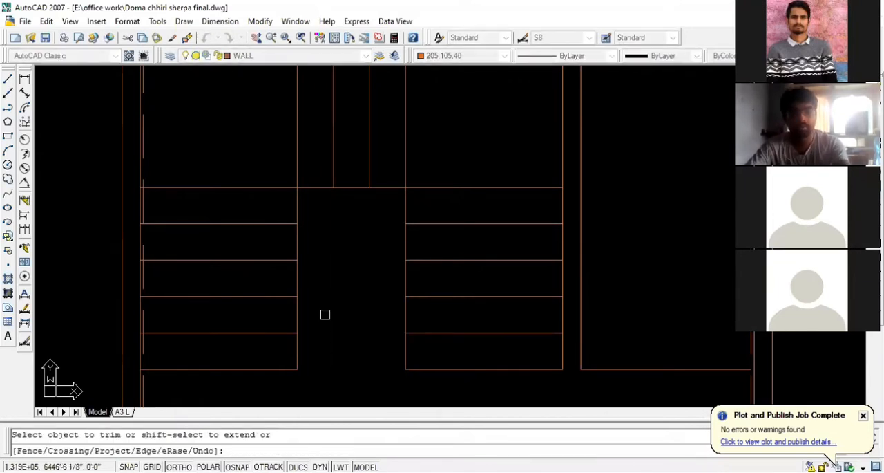
{"action": "key", "text": "Escape"}
{"action": "scroll", "coordinate": [412, 292], "scroll_direction": "down", "scroll_amount": 1}
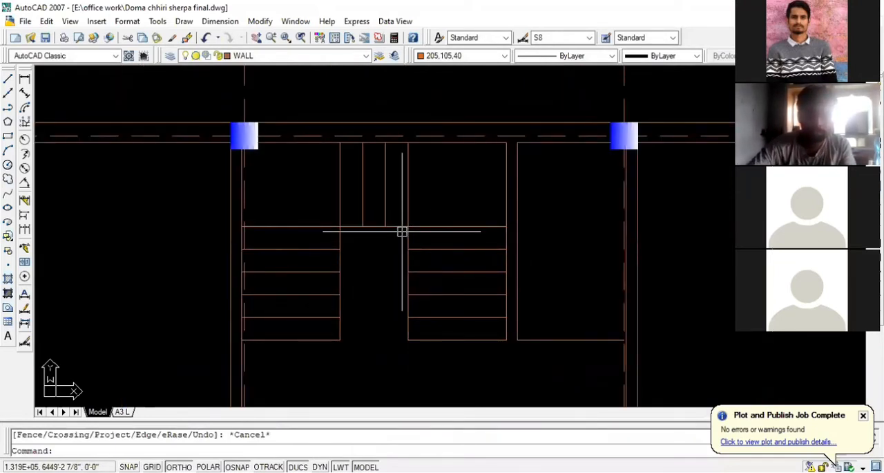
- Undo the recent stair edits back through the middle and right flight treads, line extensions and the earlier move
{"action": "key", "text": "ctrl+z"}
{"action": "key", "text": "ctrl+z"}
{"action": "key", "text": "ctrl+z"}
{"action": "key", "text": "ctrl+z"}
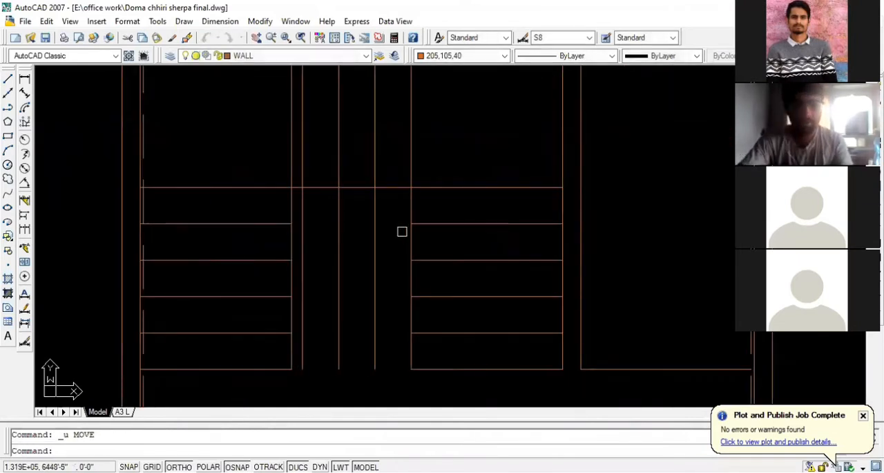
{"action": "key", "text": "ctrl+z"}
{"action": "key", "text": "ctrl+z"}
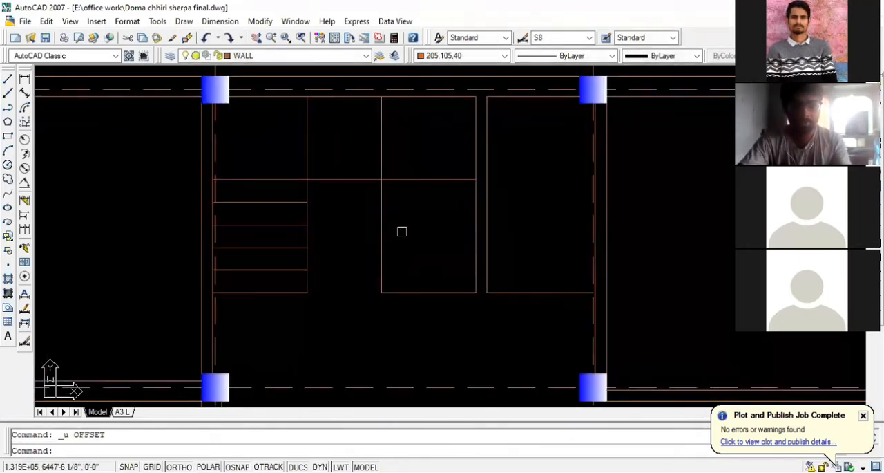
{"action": "key", "text": "ctrl+z"}
{"action": "key", "text": "ctrl+z"}
{"action": "key", "text": "ctrl+z"}
{"action": "key", "text": "ctrl+z"}
{"action": "key", "text": "ctrl+z"}
{"action": "key", "text": "ctrl+z"}
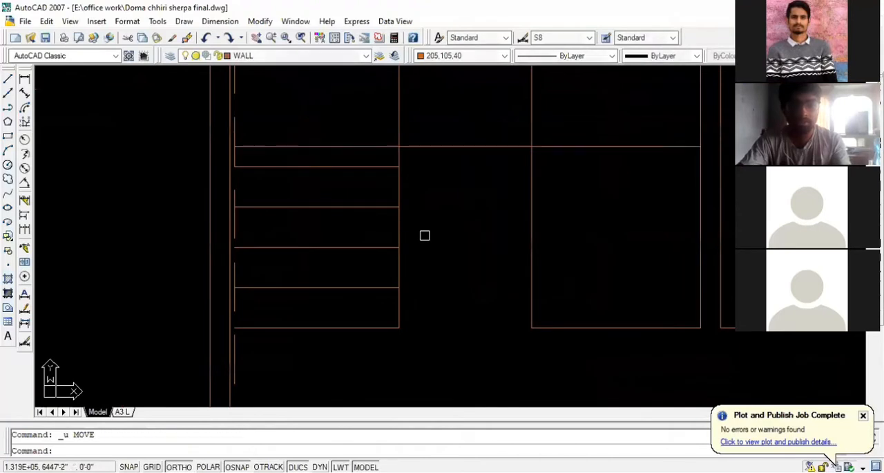
{"action": "key", "text": "ctrl+z"}
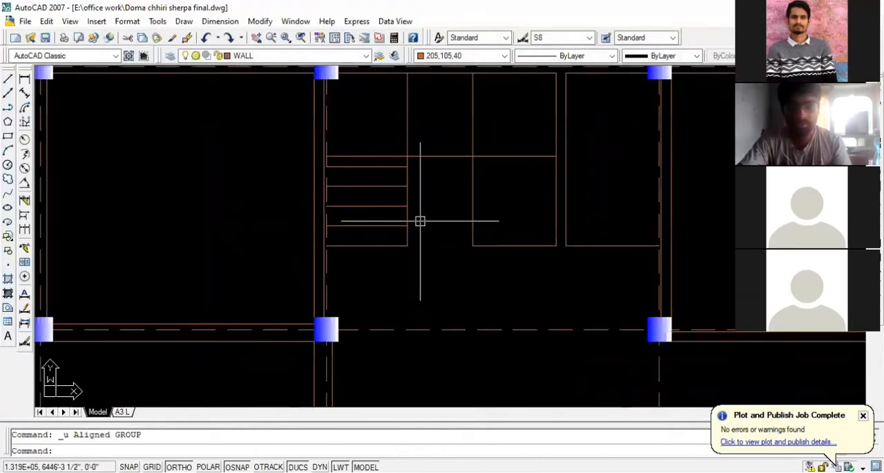
- Examine the spacing of the left flight's treads against the long horizontal line above them
{"action": "scroll", "coordinate": [411, 151], "scroll_direction": "up", "scroll_amount": 3}
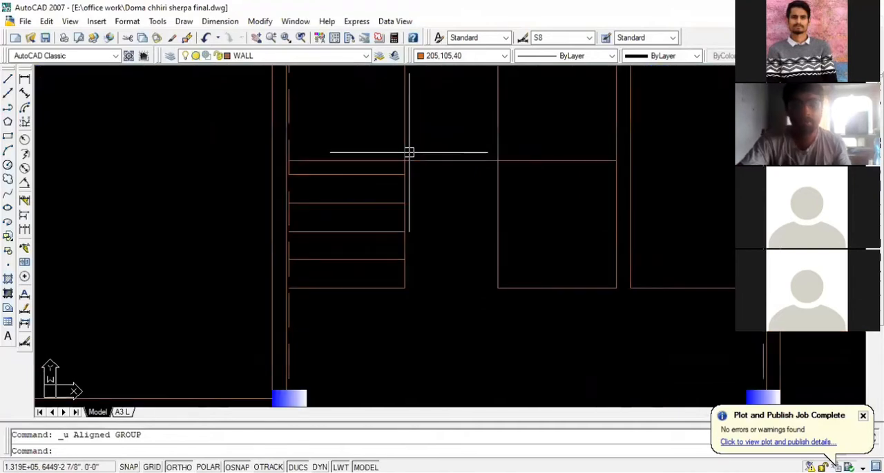
{"action": "scroll", "coordinate": [399, 170], "scroll_direction": "up", "scroll_amount": 2}
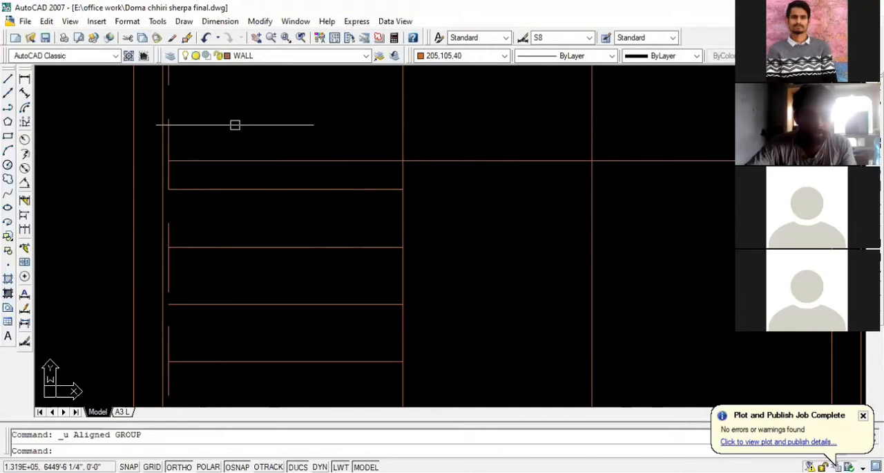
{"action": "scroll", "coordinate": [235, 125], "scroll_direction": "down", "scroll_amount": 1}
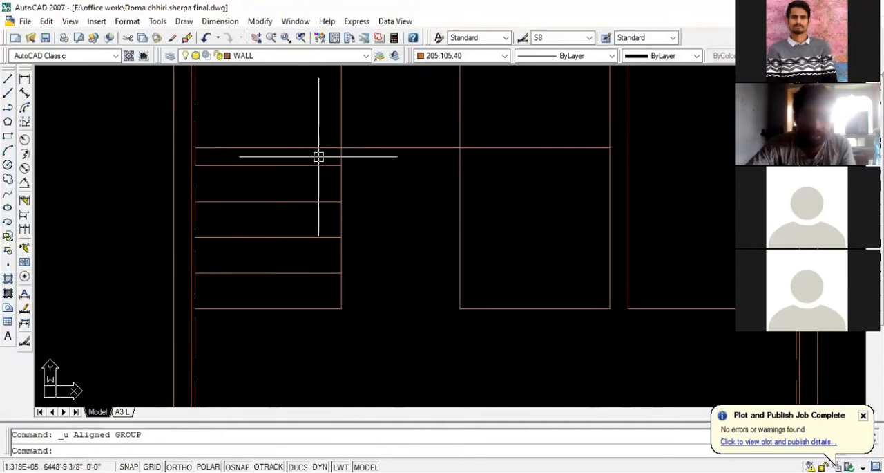
{"action": "scroll", "coordinate": [369, 228], "scroll_direction": "down", "scroll_amount": 2}
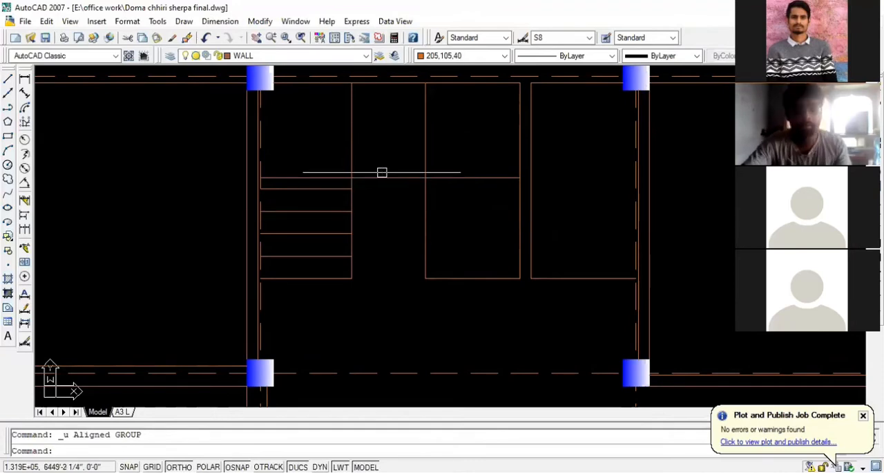
{"action": "scroll", "coordinate": [378, 182], "scroll_direction": "up", "scroll_amount": 2}
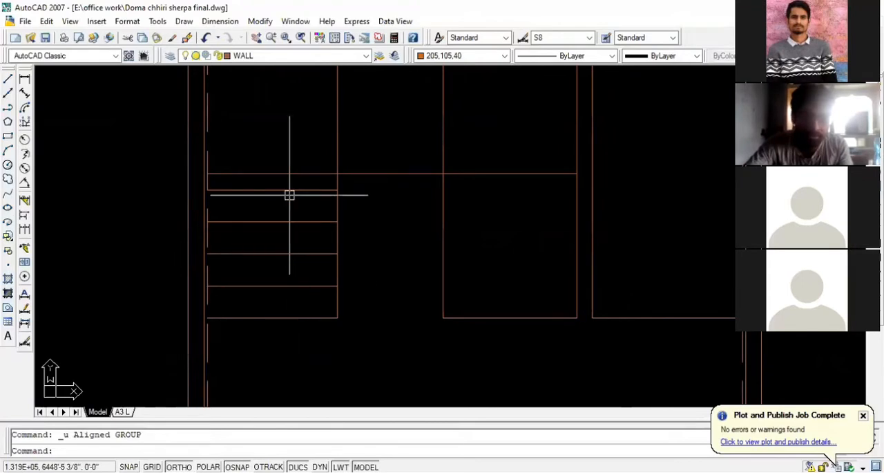
{"action": "scroll", "coordinate": [405, 245], "scroll_direction": "down", "scroll_amount": 2}
{"action": "scroll", "coordinate": [306, 200], "scroll_direction": "up", "scroll_amount": 5}
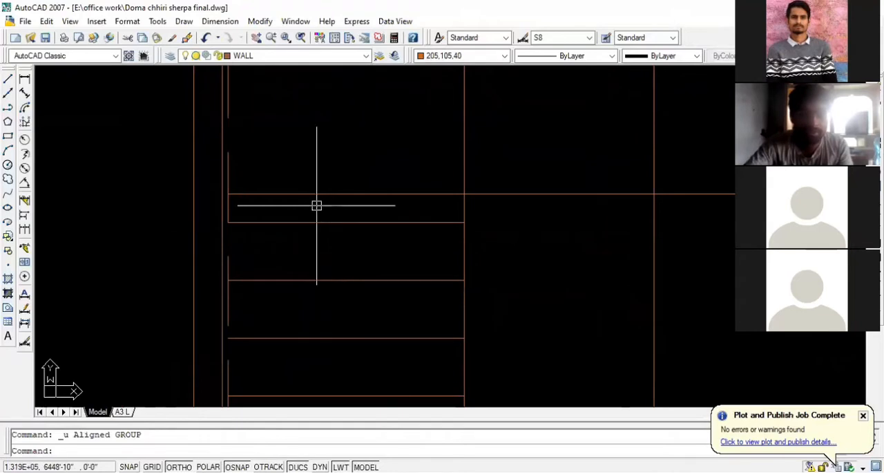
{"action": "scroll", "coordinate": [315, 204], "scroll_direction": "down", "scroll_amount": 3}
{"action": "scroll", "coordinate": [347, 205], "scroll_direction": "up", "scroll_amount": 1}
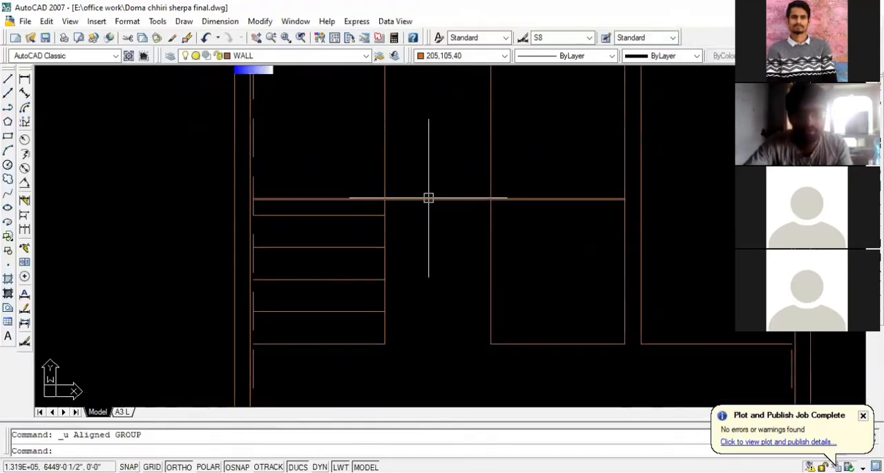
- Measure the gap between the long horizontal line and the left flight's top tread line
{"action": "left_click", "coordinate": [25, 79]}
{"action": "left_click", "coordinate": [385, 199]}
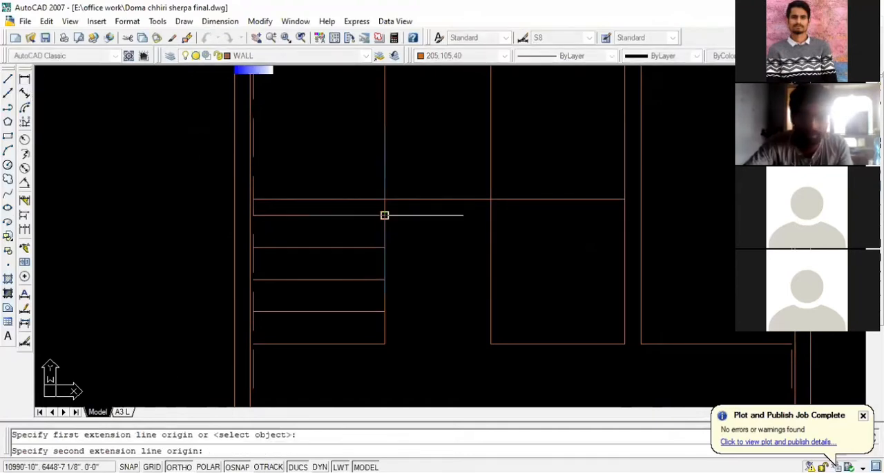
{"action": "left_click", "coordinate": [385, 215]}
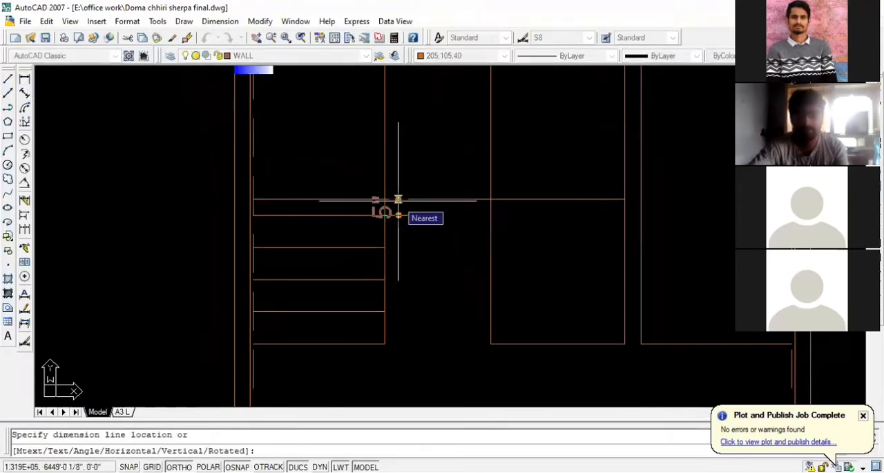
{"action": "key", "text": "Escape"}
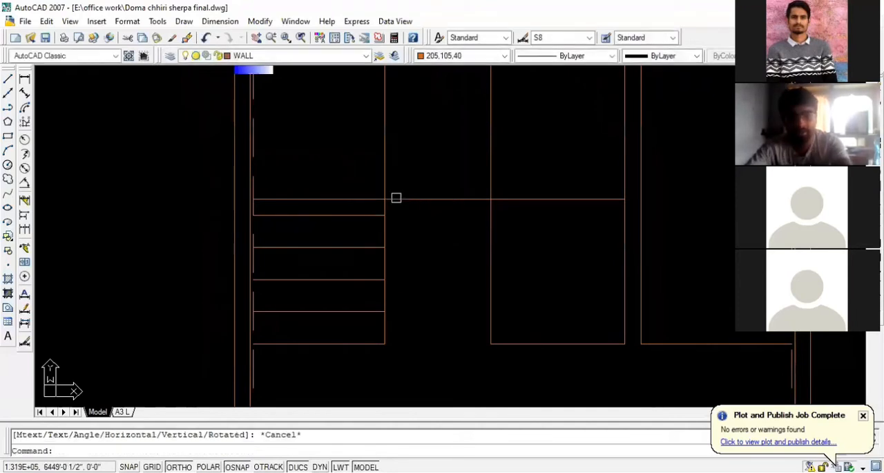
{"action": "scroll", "coordinate": [395, 197], "scroll_direction": "down", "scroll_amount": 3}
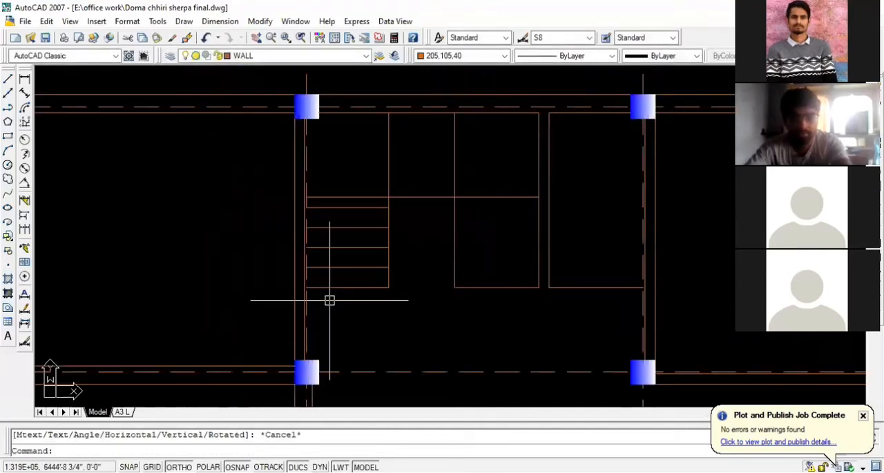
{"action": "key", "text": "Escape"}
- Move the long horizontal line up 4 inches, away from the left flight's top tread
{"action": "scroll", "coordinate": [389, 197], "scroll_direction": "up", "scroll_amount": 3}
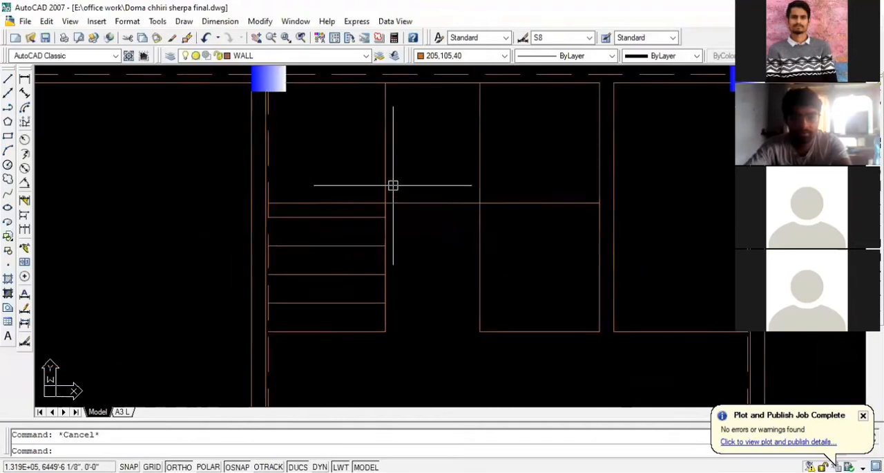
{"action": "left_click", "coordinate": [427, 211]}
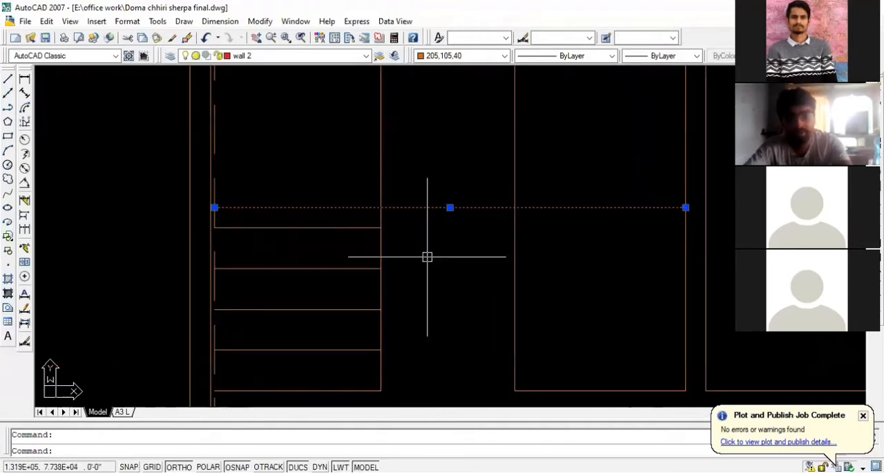
{"action": "type", "text": "m"}
{"action": "key", "text": "Return"}
{"action": "left_click", "coordinate": [463, 278]}
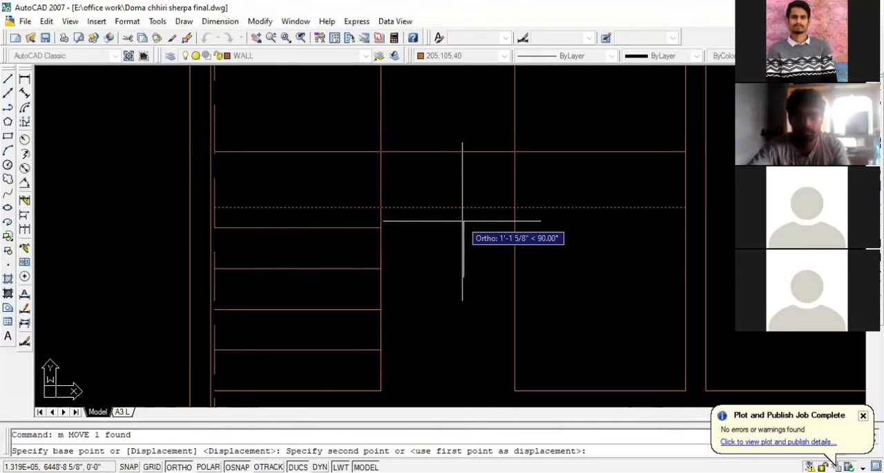
{"action": "type", "text": "4"}
{"action": "key", "text": "Return"}
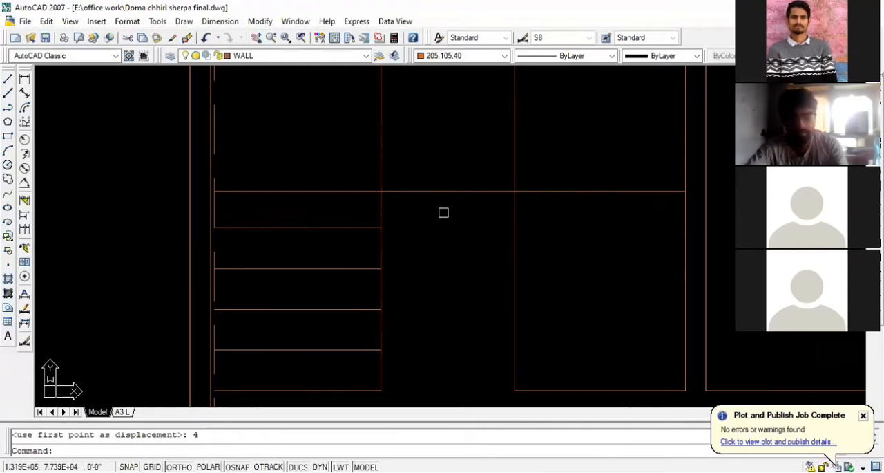
- Recheck the gap between the moved long horizontal line and the left flight's top tread with a linear dimension
{"action": "left_click", "coordinate": [25, 79]}
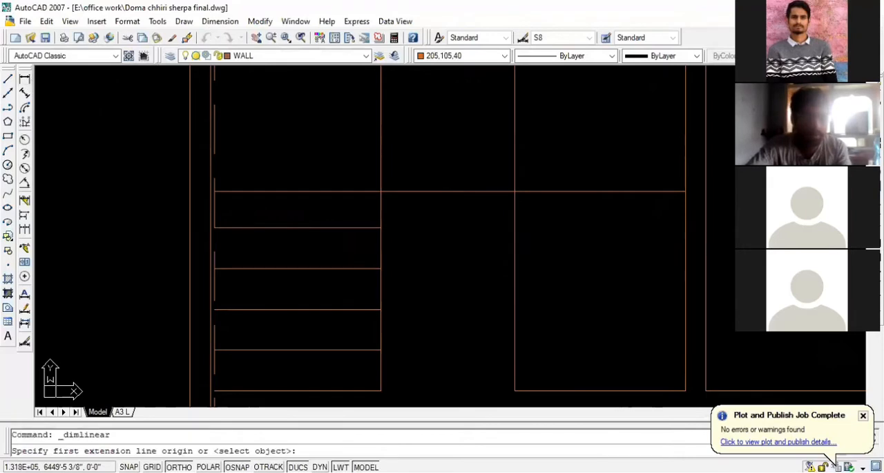
{"action": "left_click", "coordinate": [381, 191]}
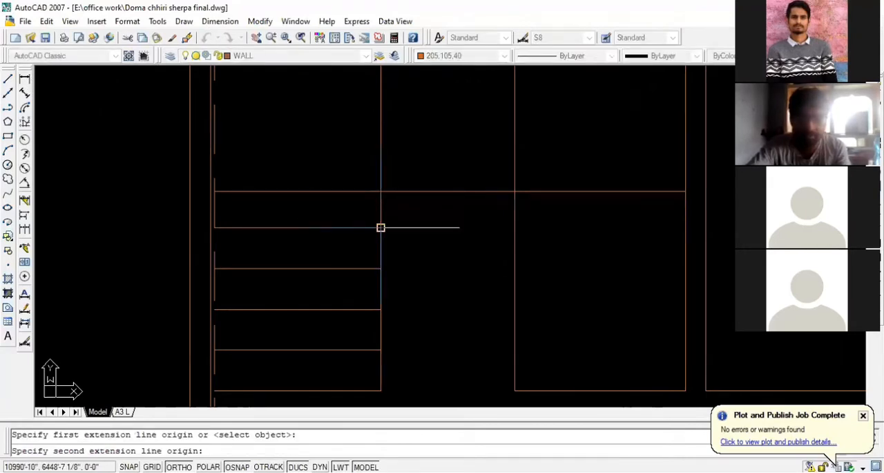
{"action": "left_click", "coordinate": [381, 227]}
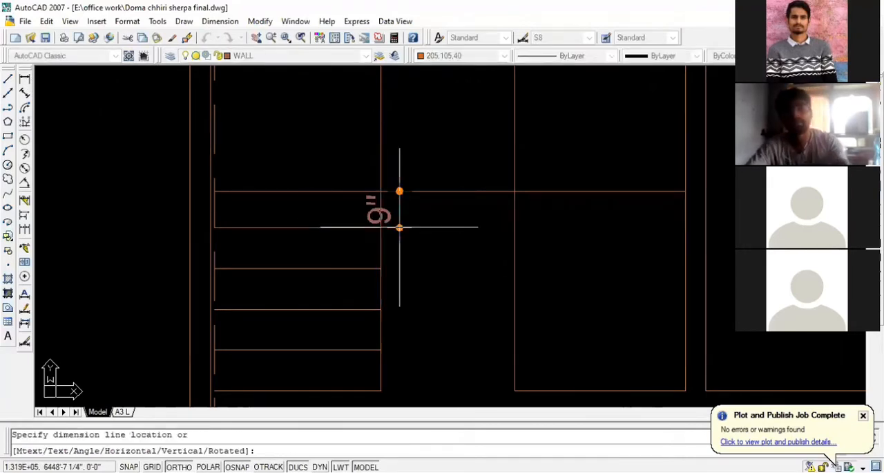
{"action": "key", "text": "Escape"}
{"action": "scroll", "coordinate": [278, 170], "scroll_direction": "down", "scroll_amount": 2}
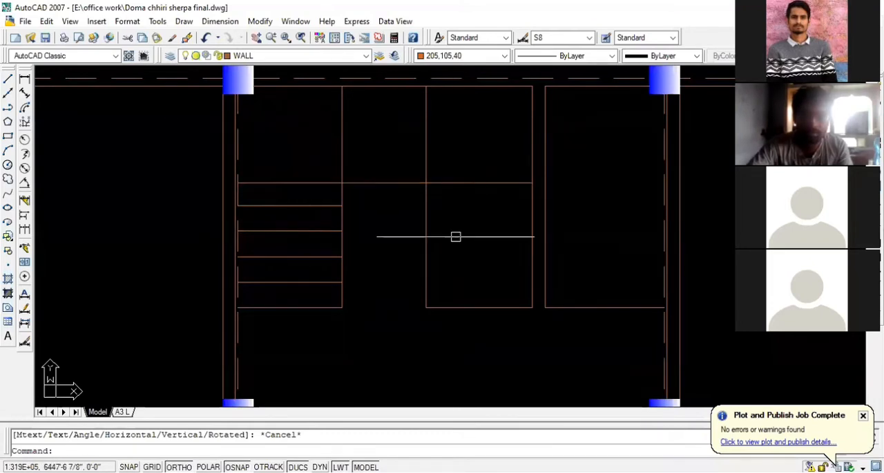
- Measure the landing depth from the upper wall's inner face down to the long horizontal line
{"action": "scroll", "coordinate": [463, 325], "scroll_direction": "up", "scroll_amount": 2}
{"action": "scroll", "coordinate": [362, 297], "scroll_direction": "down", "scroll_amount": 3}
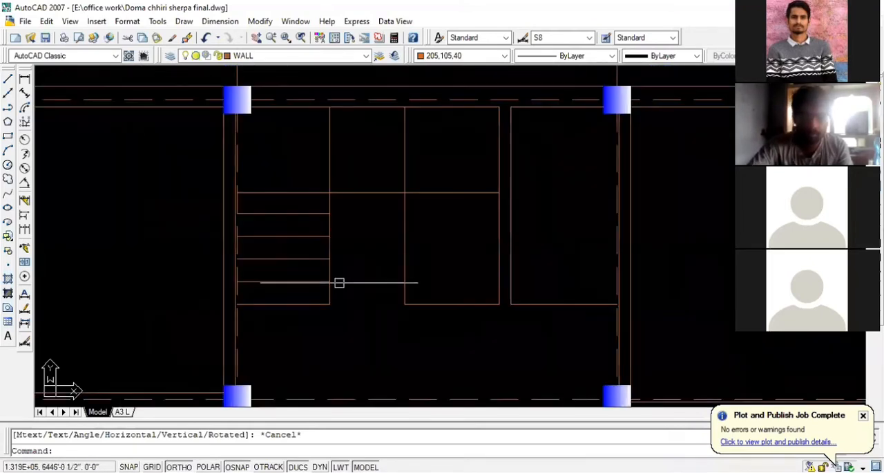
{"action": "left_click", "coordinate": [25, 79]}
{"action": "left_click", "coordinate": [375, 107]}
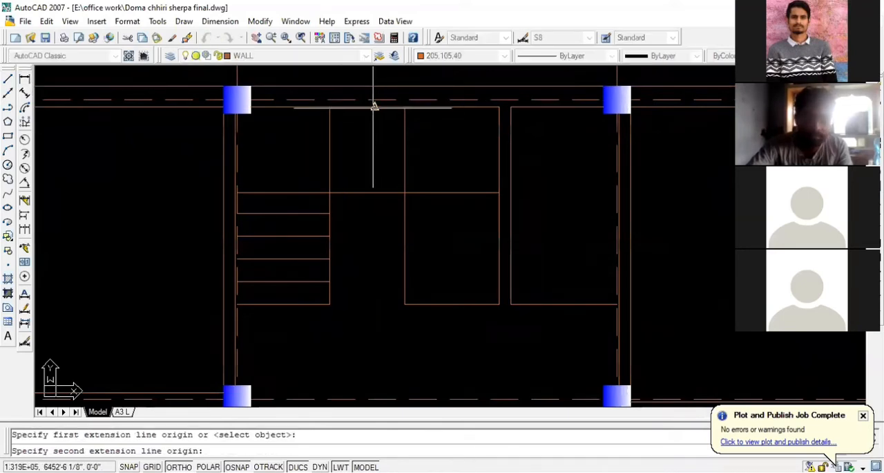
{"action": "left_click", "coordinate": [374, 192]}
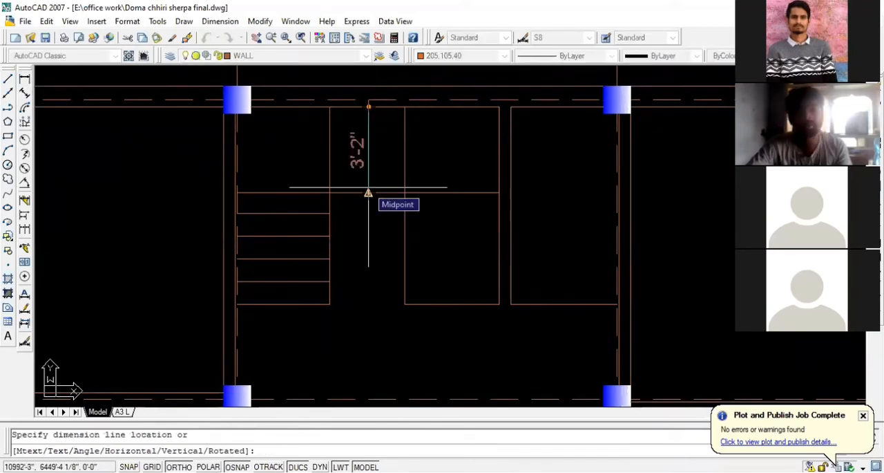
{"action": "key", "text": "Escape"}
{"action": "scroll", "coordinate": [232, 183], "scroll_direction": "down", "scroll_amount": 2}
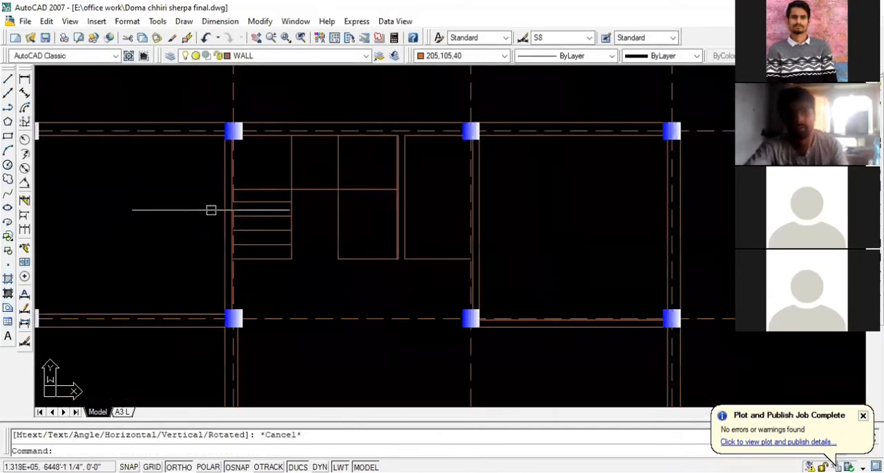
- Offset the right flight's bottom line upward four times in succession at 10-inch spacing to create its treads
{"action": "scroll", "coordinate": [346, 256], "scroll_direction": "up", "scroll_amount": 1}
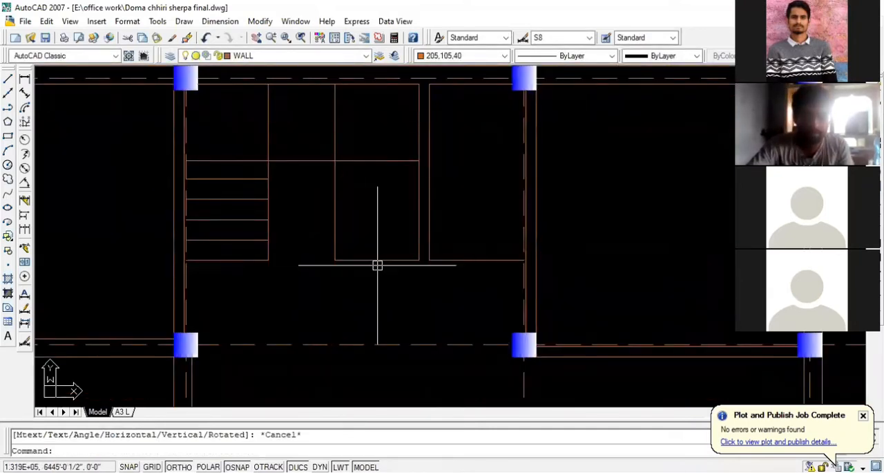
{"action": "scroll", "coordinate": [377, 265], "scroll_direction": "up", "scroll_amount": 1}
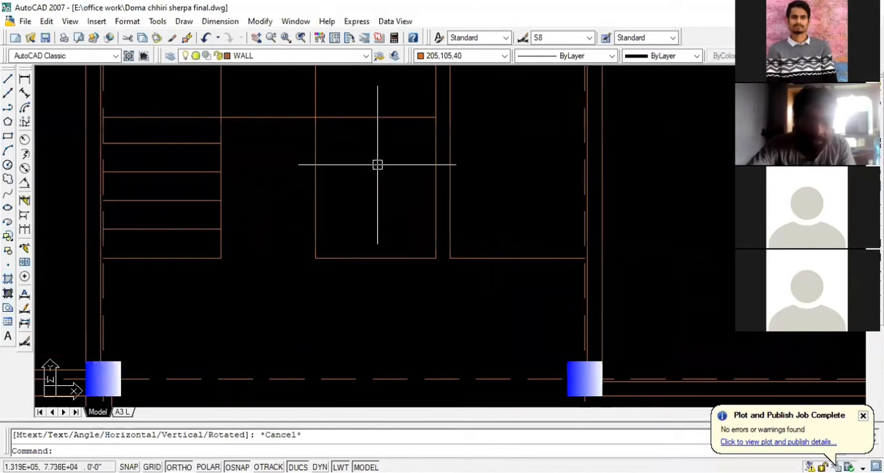
{"action": "type", "text": "o"}
{"action": "key", "text": "Return"}
{"action": "type", "text": "1"}
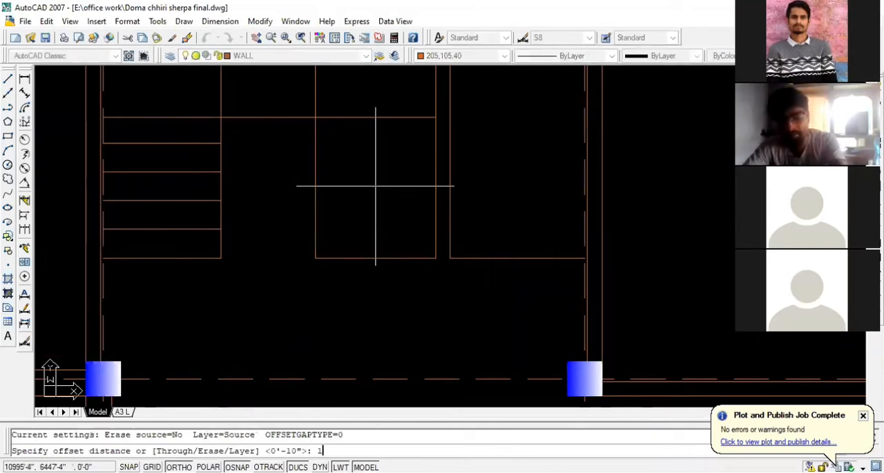
{"action": "type", "text": "0"}
{"action": "key", "text": "Return"}
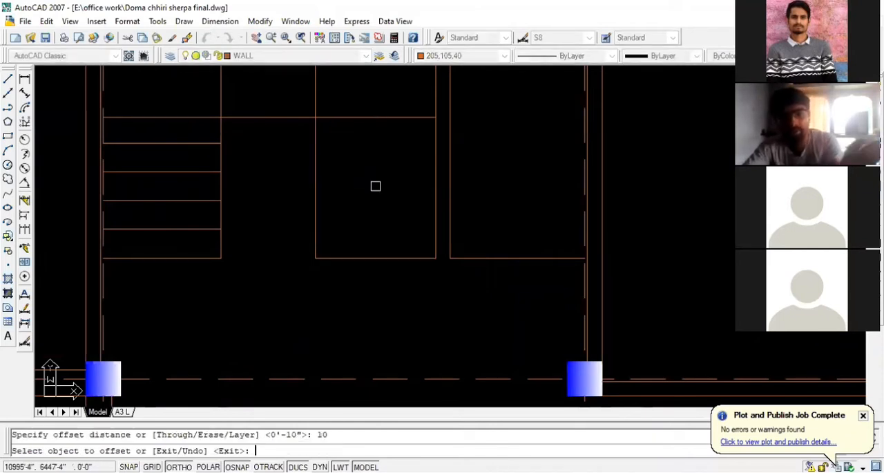
{"action": "left_click", "coordinate": [377, 259]}
{"action": "left_click", "coordinate": [378, 225]}
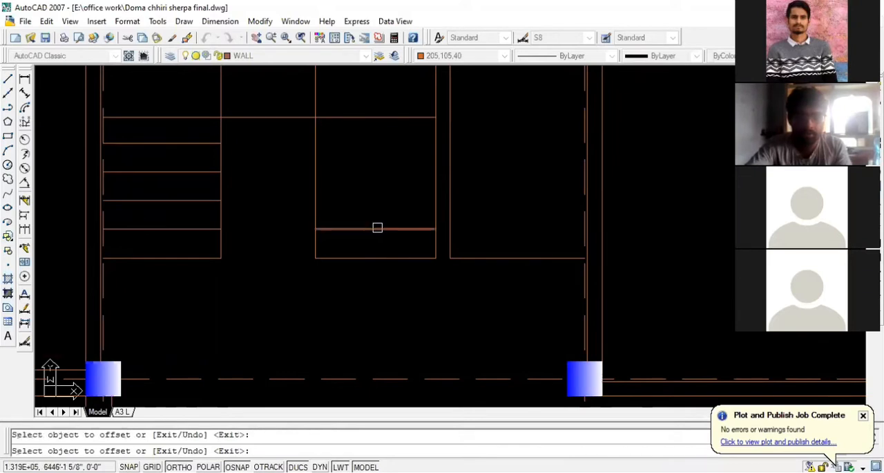
{"action": "left_click", "coordinate": [377, 228]}
{"action": "left_click", "coordinate": [371, 207]}
{"action": "left_click", "coordinate": [370, 200]}
{"action": "left_click", "coordinate": [370, 188]}
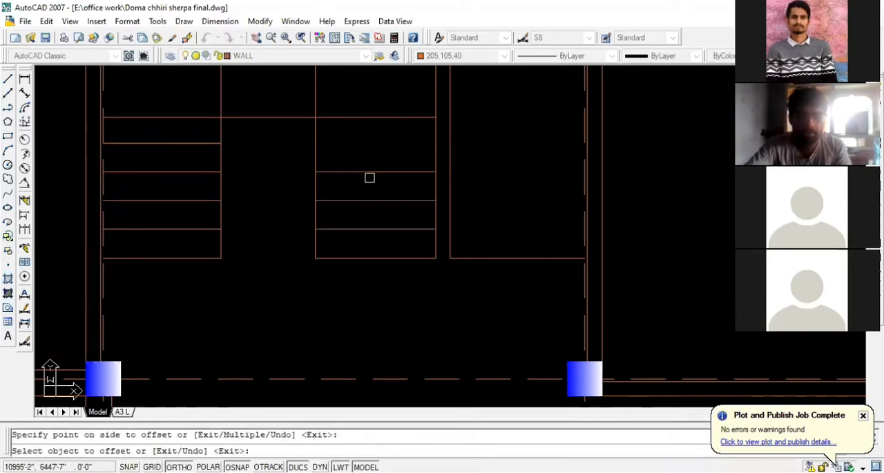
{"action": "left_click", "coordinate": [370, 172]}
{"action": "left_click", "coordinate": [370, 152]}
{"action": "scroll", "coordinate": [277, 73], "scroll_direction": "down", "scroll_amount": 2}
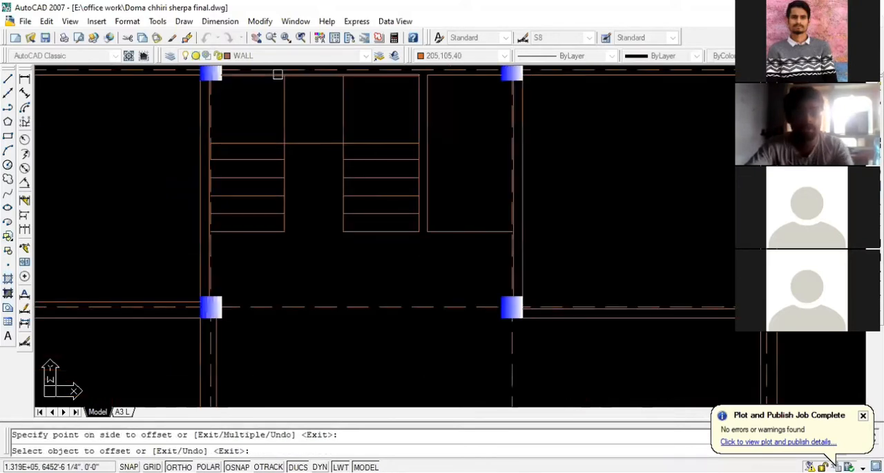
{"action": "key", "text": "Escape"}
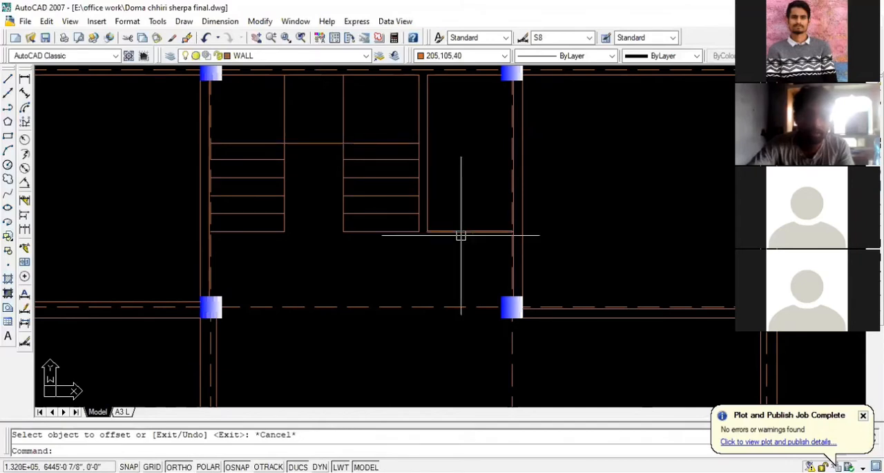
- Try to move the lower wall line of the room beside the right flight up 4 feet
{"action": "scroll", "coordinate": [444, 237], "scroll_direction": "down", "scroll_amount": 2}
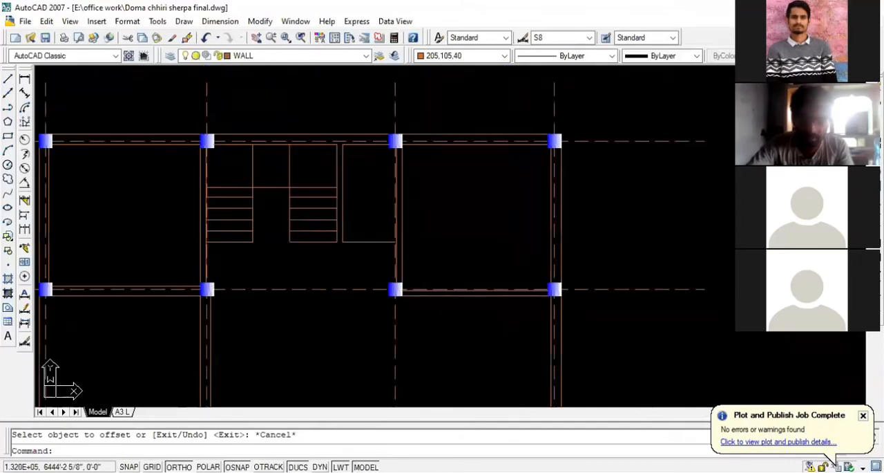
{"action": "scroll", "coordinate": [367, 241], "scroll_direction": "up", "scroll_amount": 3}
{"action": "left_click", "coordinate": [359, 233]}
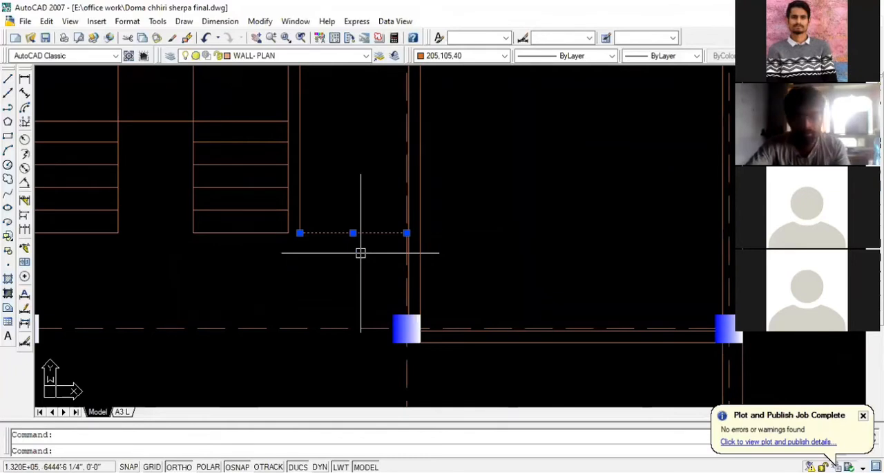
{"action": "key", "text": "Return"}
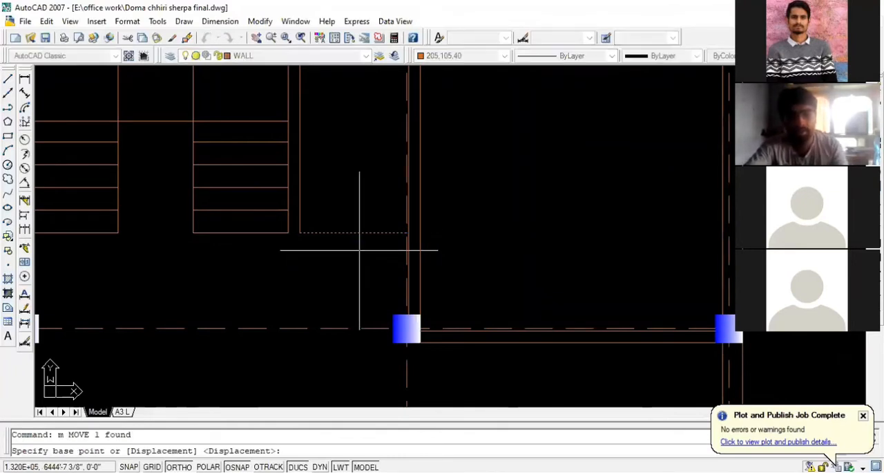
{"action": "left_click", "coordinate": [362, 265]}
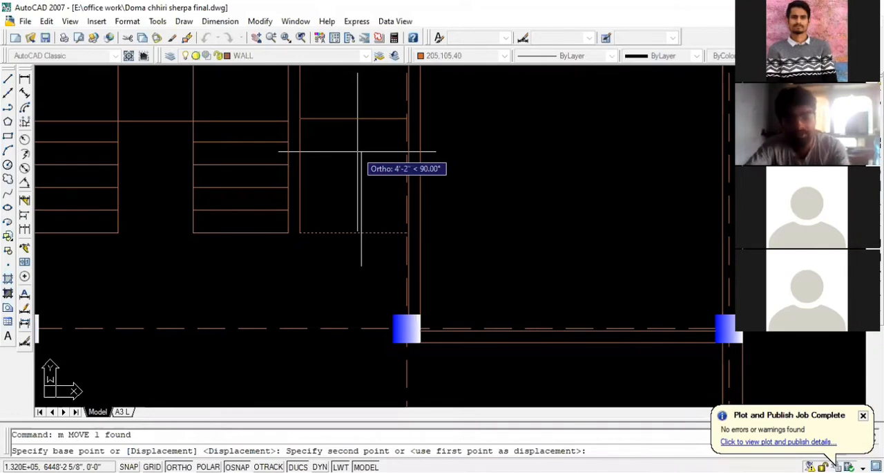
{"action": "key", "text": "Return"}
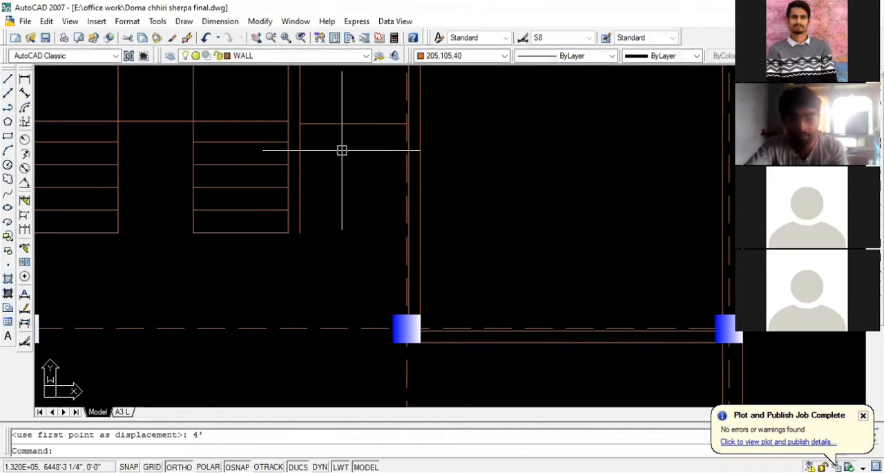
{"action": "key", "text": "ctrl+z"}
{"action": "scroll", "coordinate": [394, 192], "scroll_direction": "down", "scroll_amount": 2}
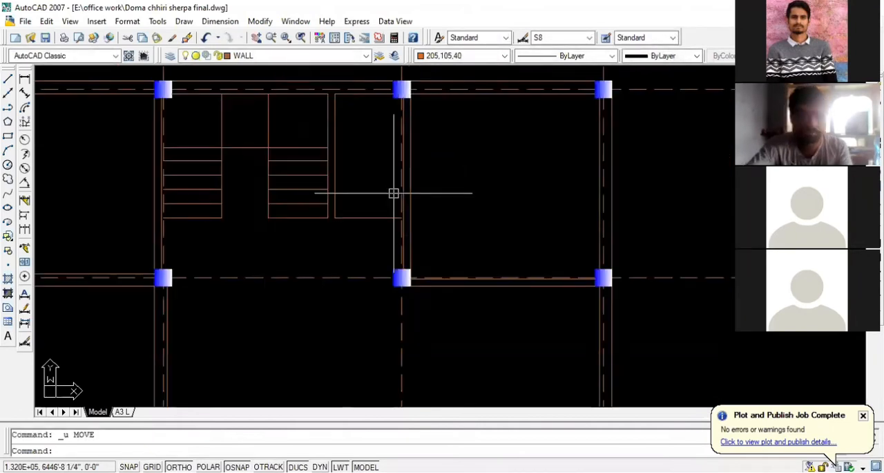
{"action": "scroll", "coordinate": [392, 161], "scroll_direction": "down", "scroll_amount": 2}
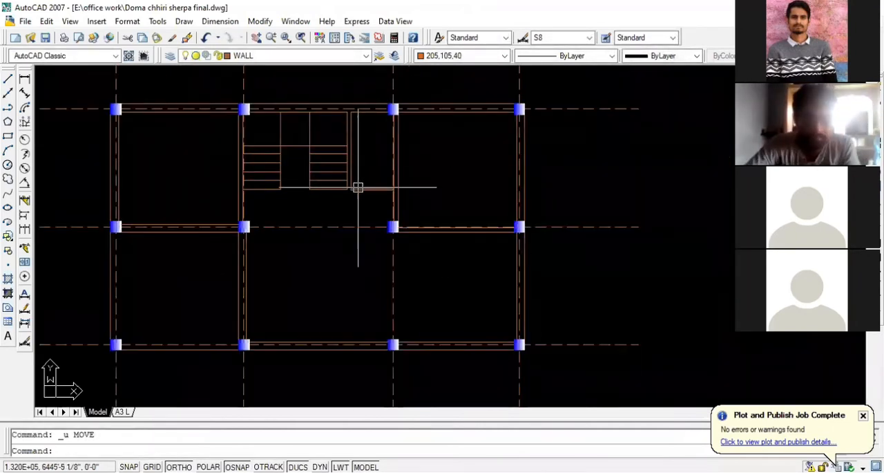
{"action": "scroll", "coordinate": [346, 134], "scroll_direction": "up", "scroll_amount": 2}
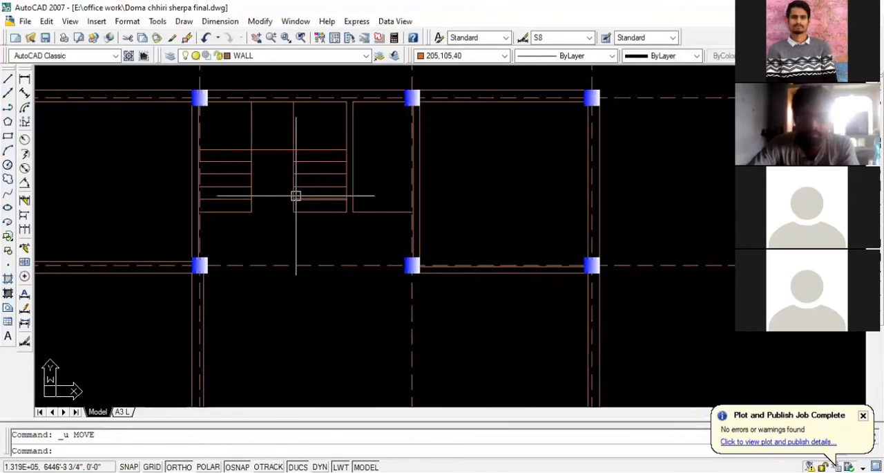
{"action": "scroll", "coordinate": [255, 131], "scroll_direction": "up", "scroll_amount": 3}
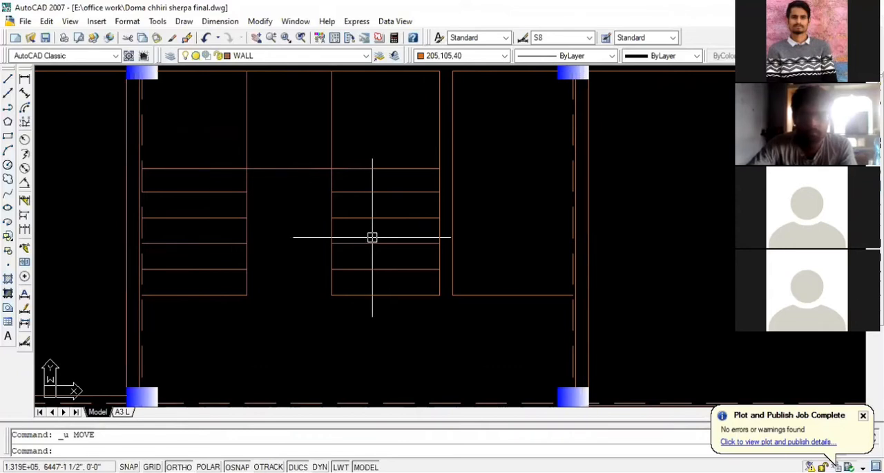
{"action": "scroll", "coordinate": [389, 227], "scroll_direction": "down", "scroll_amount": 1}
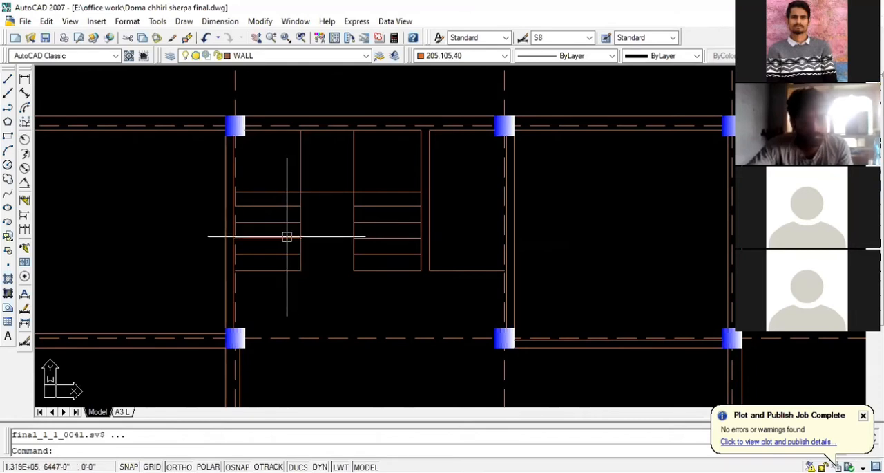
- Extend the left flight's tread lines and the long horizontal line to the inner face of the adjoining left wall
{"action": "scroll", "coordinate": [276, 237], "scroll_direction": "up", "scroll_amount": 1}
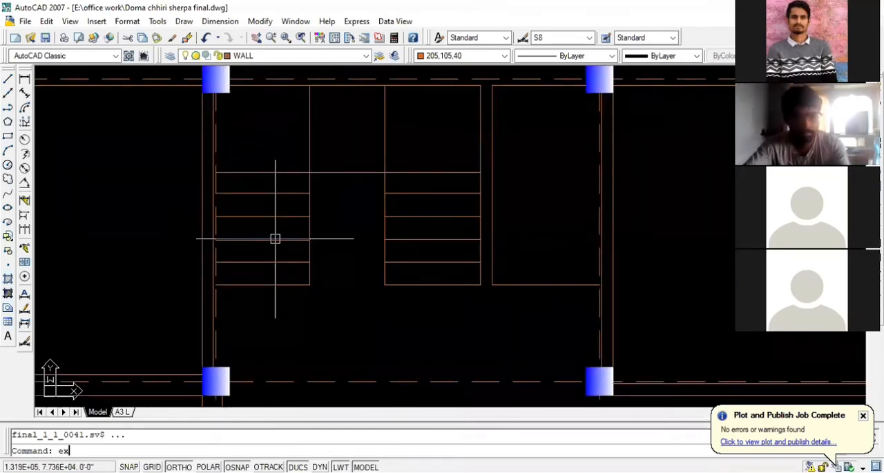
{"action": "key", "text": "Return"}
{"action": "key", "text": "Return"}
{"action": "left_click", "coordinate": [232, 294]}
{"action": "left_click", "coordinate": [230, 165]}
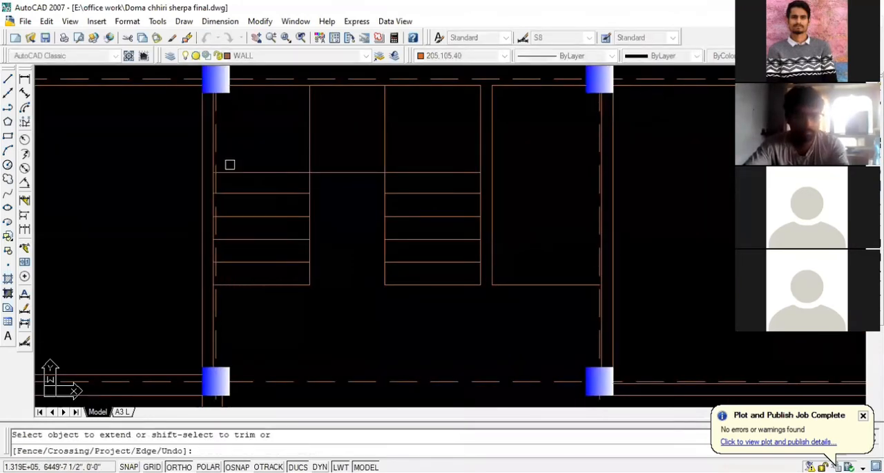
{"action": "key", "text": "Escape"}
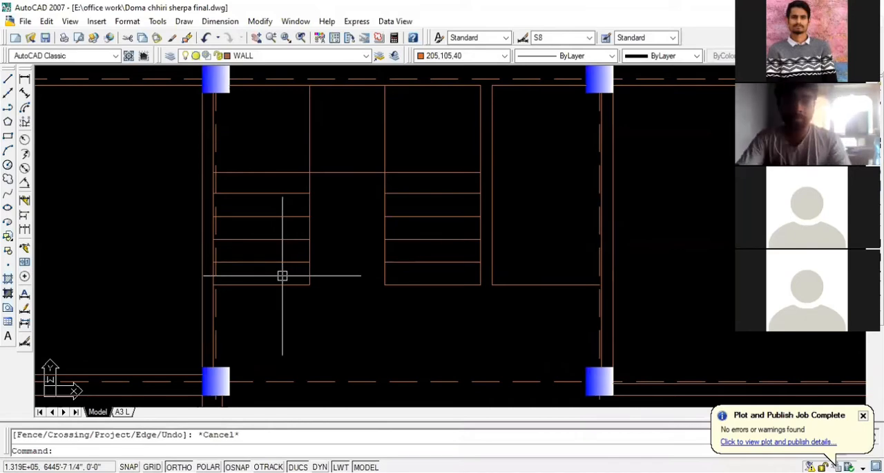
- Examine the staircase in the reference plan image, comparing the treads of its three flights and the direction arrow
{"action": "scroll", "coordinate": [282, 275], "scroll_direction": "down", "scroll_amount": 6}
{"action": "scroll", "coordinate": [277, 275], "scroll_direction": "up", "scroll_amount": 10}
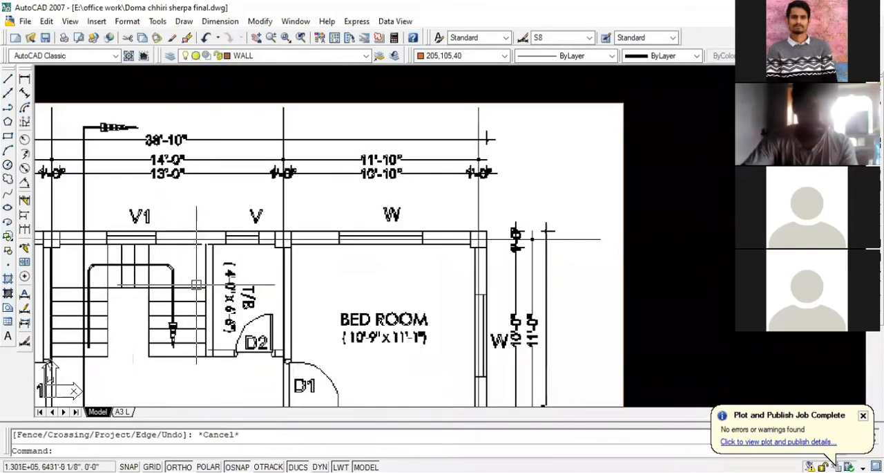
{"action": "scroll", "coordinate": [181, 247], "scroll_direction": "down", "scroll_amount": 4}
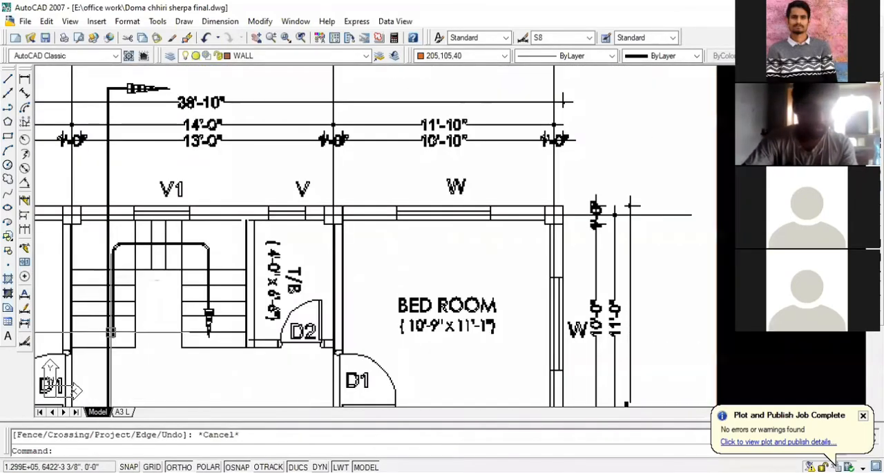
{"action": "scroll", "coordinate": [345, 73], "scroll_direction": "down", "scroll_amount": 2}
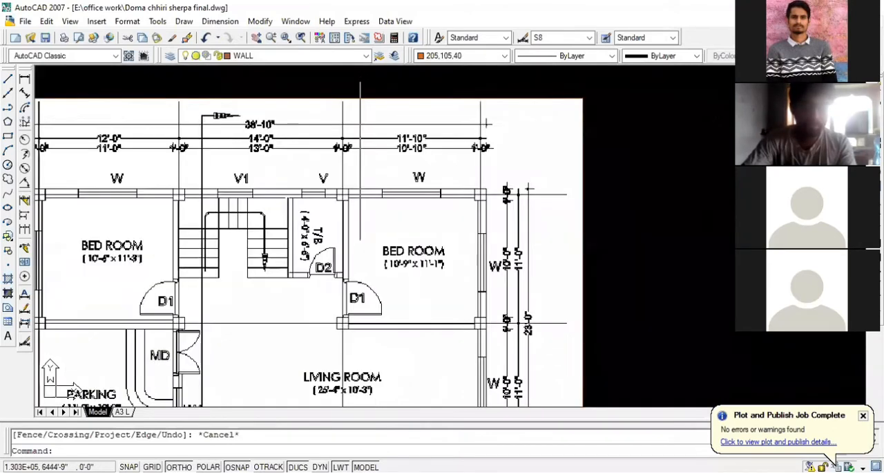
{"action": "scroll", "coordinate": [334, 72], "scroll_direction": "up", "scroll_amount": 3}
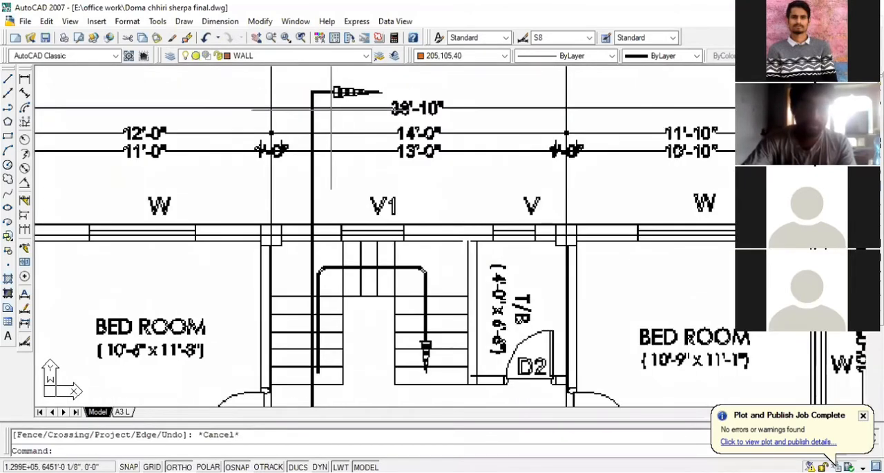
{"action": "left_click", "coordinate": [308, 189]}
{"action": "left_click", "coordinate": [332, 193]}
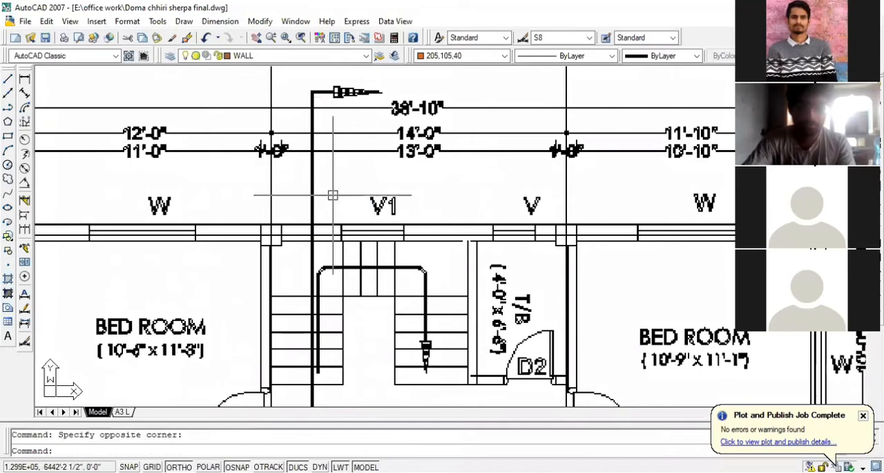
{"action": "left_click", "coordinate": [447, 266]}
{"action": "left_click", "coordinate": [420, 288]}
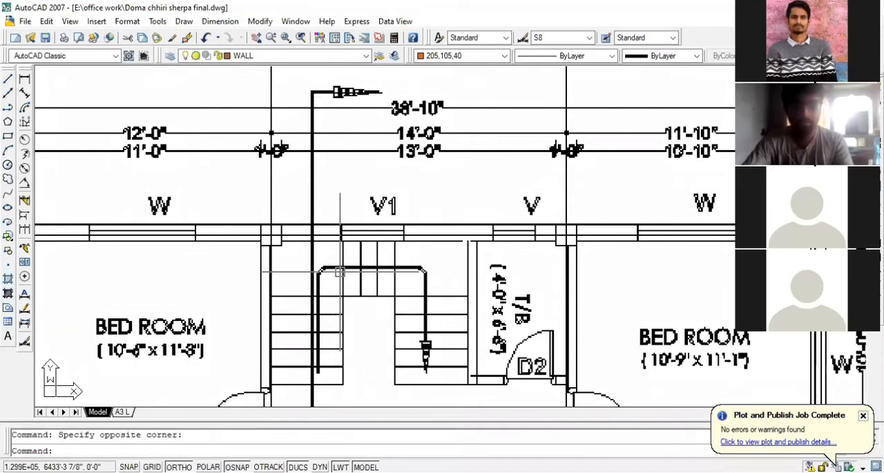
- Compare the reference plan's staircase with the flights drawn so far, checking the middle flight's vertical treads and the direction arrow
{"action": "scroll", "coordinate": [299, 200], "scroll_direction": "down", "scroll_amount": 3}
{"action": "scroll", "coordinate": [286, 195], "scroll_direction": "down", "scroll_amount": 6}
{"action": "scroll", "coordinate": [286, 196], "scroll_direction": "up", "scroll_amount": 3}
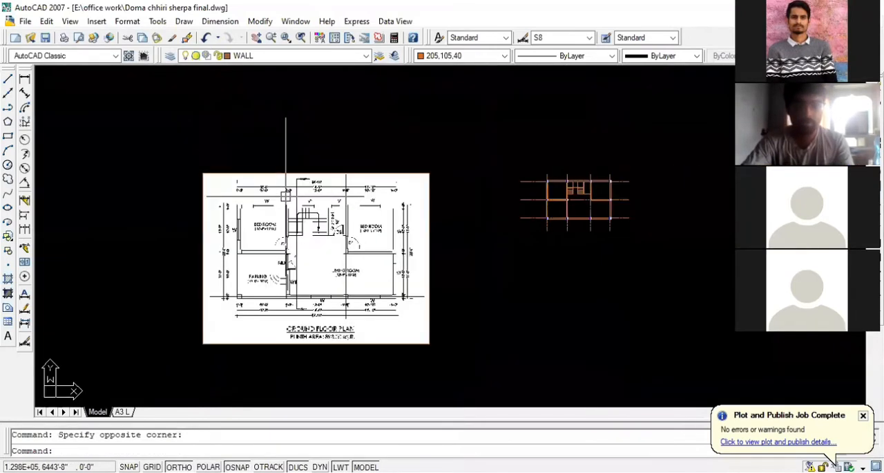
{"action": "scroll", "coordinate": [380, 195], "scroll_direction": "down", "scroll_amount": 4}
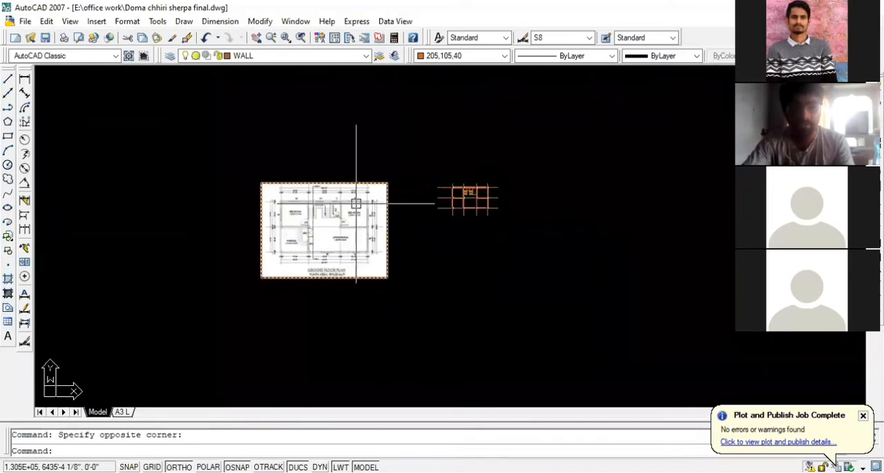
{"action": "scroll", "coordinate": [355, 184], "scroll_direction": "up", "scroll_amount": 8}
{"action": "scroll", "coordinate": [276, 146], "scroll_direction": "down", "scroll_amount": 6}
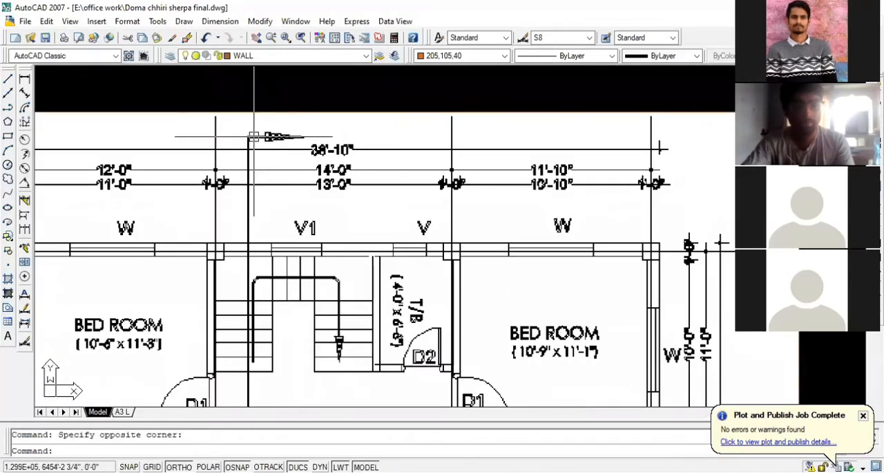
{"action": "scroll", "coordinate": [482, 166], "scroll_direction": "up", "scroll_amount": 1}
{"action": "scroll", "coordinate": [483, 166], "scroll_direction": "up", "scroll_amount": 6}
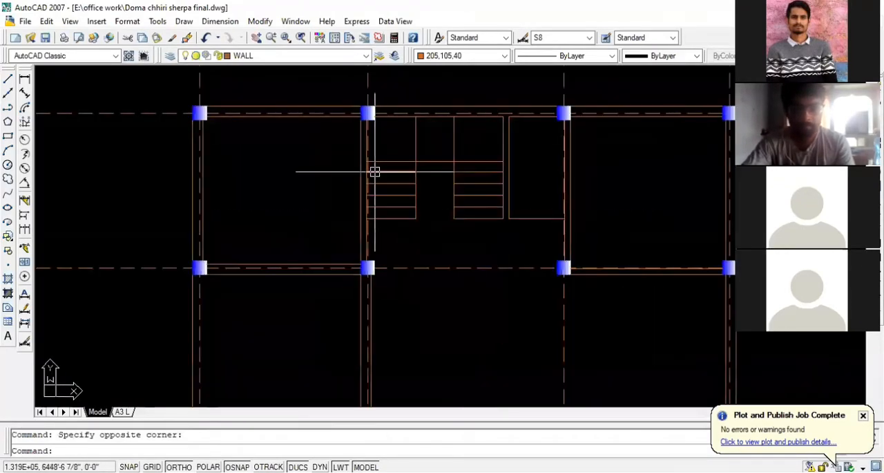
{"action": "scroll", "coordinate": [375, 170], "scroll_direction": "up", "scroll_amount": 2}
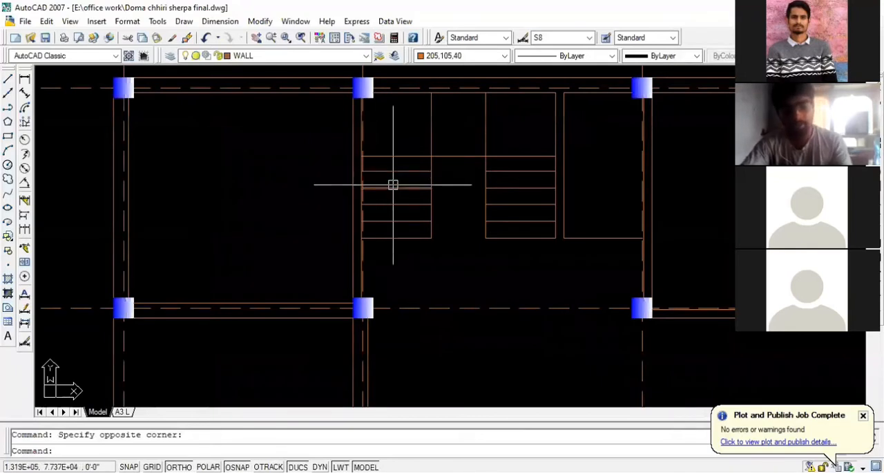
{"action": "key", "text": "Return"}
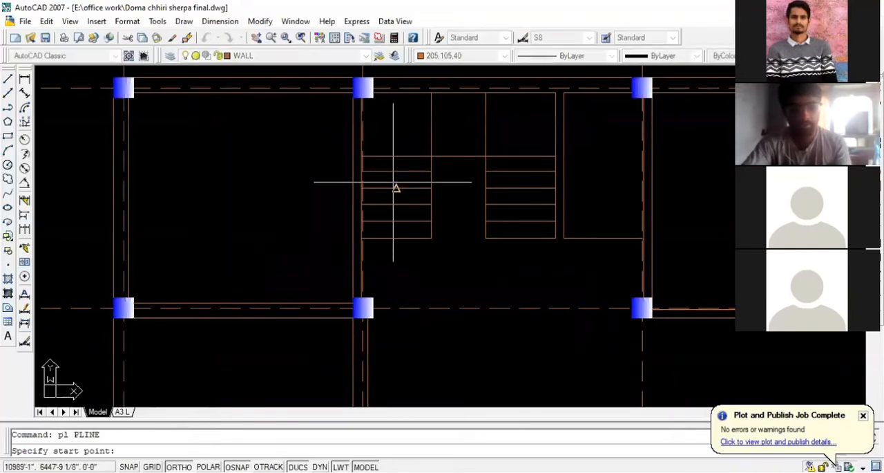
{"action": "left_click", "coordinate": [396, 238]}
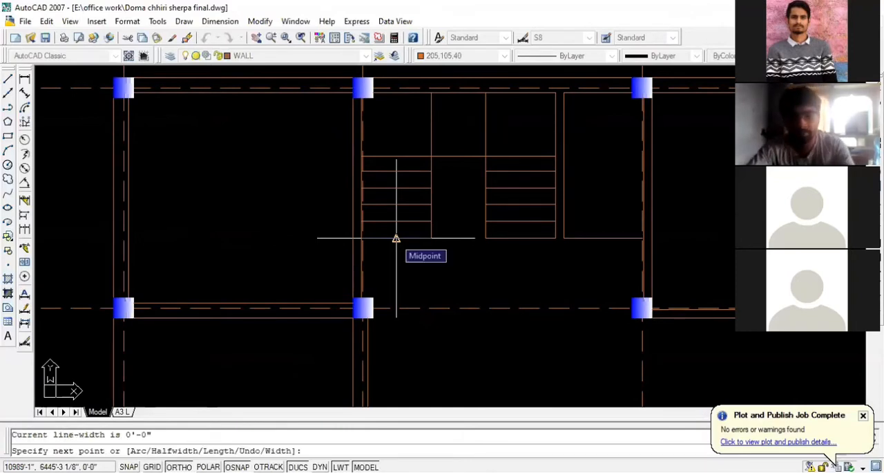
{"action": "key", "text": "Escape"}
{"action": "scroll", "coordinate": [449, 249], "scroll_direction": "down", "scroll_amount": 1}
{"action": "scroll", "coordinate": [461, 195], "scroll_direction": "up", "scroll_amount": 3}
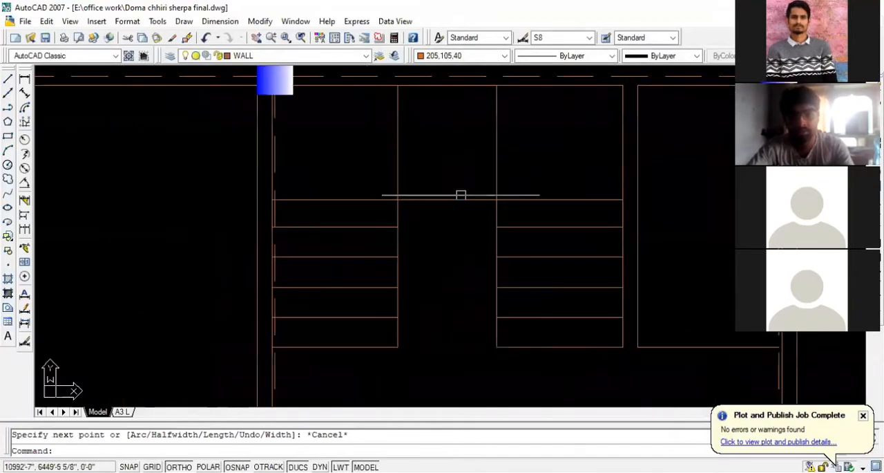
{"action": "left_click", "coordinate": [496, 164]}
{"action": "key", "text": "Escape"}
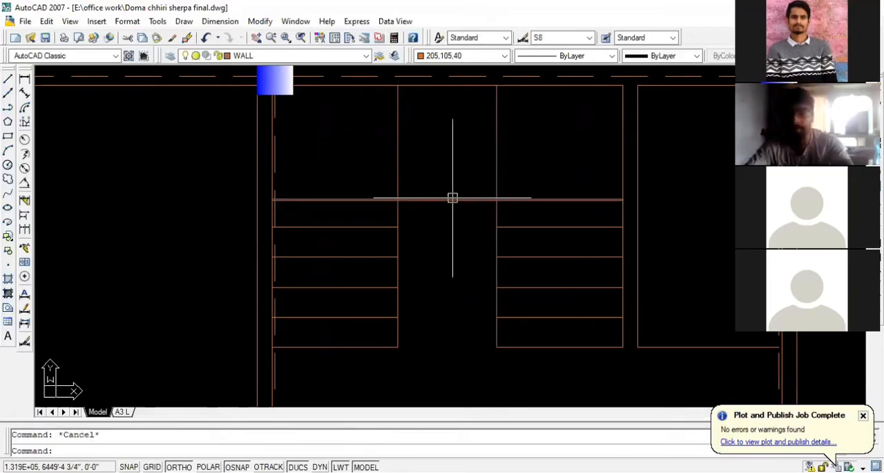
- Offset the right flight's inner vertical edge toward the left flight three times in succession at 10-inch spacing for the middle treads
{"action": "scroll", "coordinate": [636, 188], "scroll_direction": "down", "scroll_amount": 2}
{"action": "type", "text": "o"}
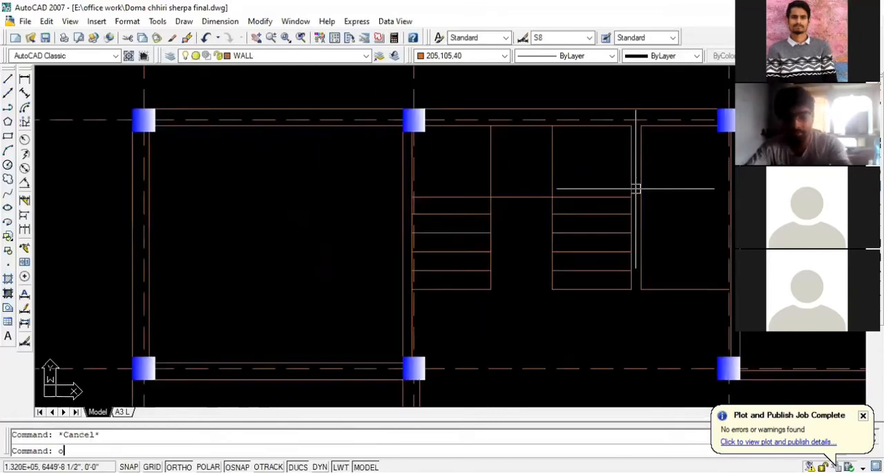
{"action": "key", "text": "Return"}
{"action": "type", "text": "10"}
{"action": "key", "text": "Return"}
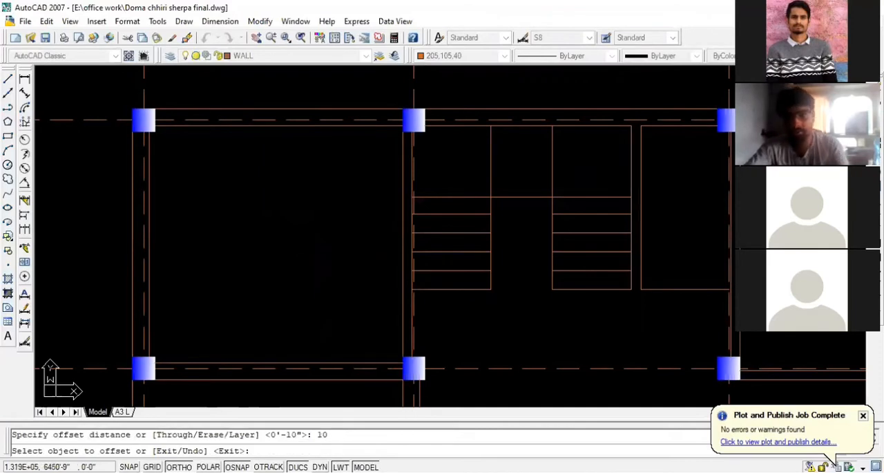
{"action": "left_click", "coordinate": [552, 159]}
{"action": "left_click", "coordinate": [531, 160]}
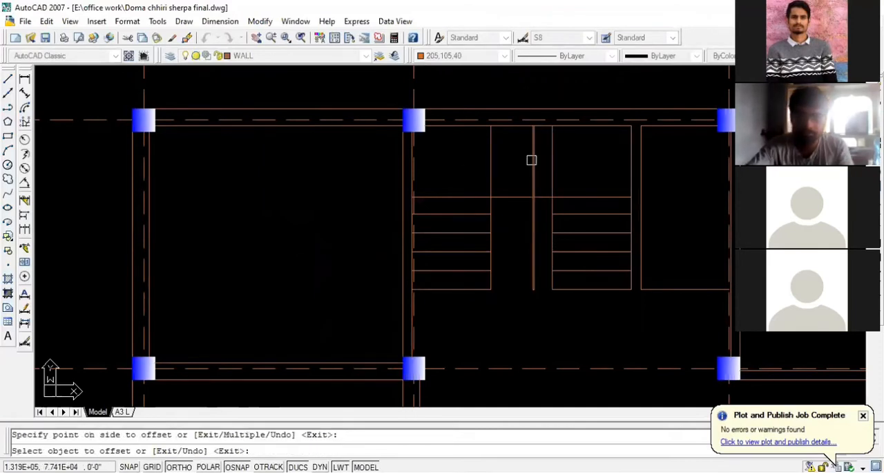
{"action": "left_click", "coordinate": [533, 160]}
{"action": "left_click", "coordinate": [507, 161]}
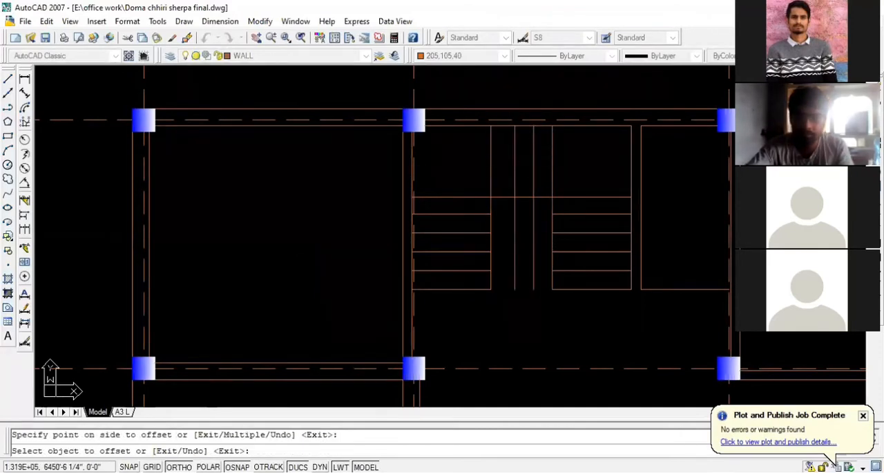
{"action": "left_click", "coordinate": [515, 170]}
{"action": "left_click", "coordinate": [503, 169]}
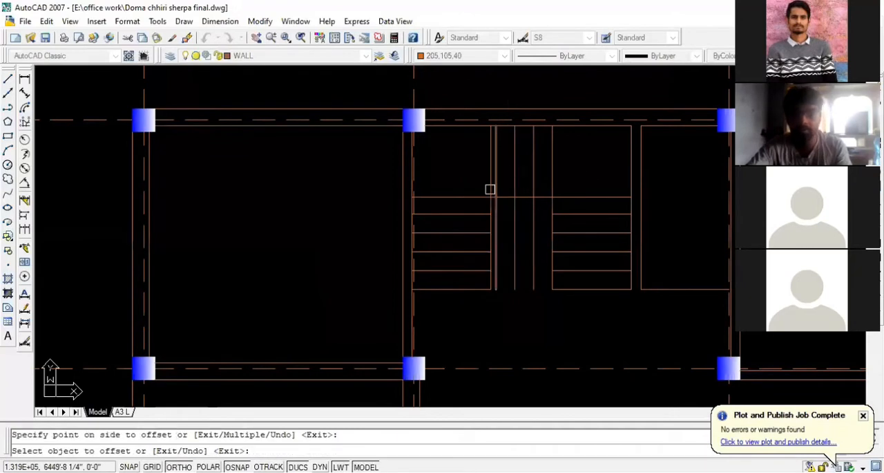
{"action": "scroll", "coordinate": [490, 189], "scroll_direction": "up", "scroll_amount": 2}
{"action": "key", "text": "Escape"}
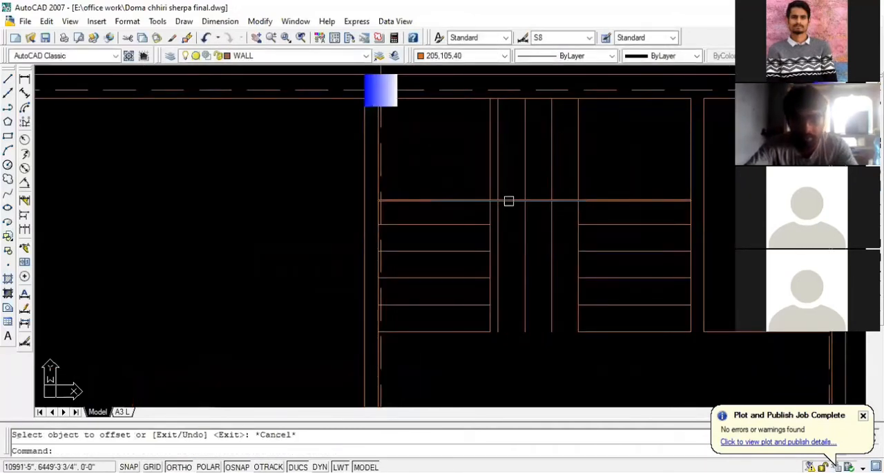
- Measure the gap between the left flight's inner edge and the nearest middle tread line with a temporary aligned dimension
{"action": "scroll", "coordinate": [496, 201], "scroll_direction": "up", "scroll_amount": 3}
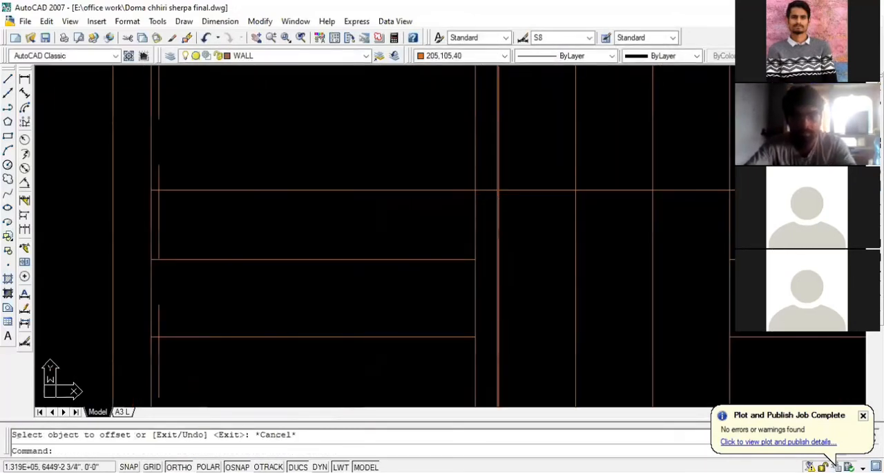
{"action": "scroll", "coordinate": [627, 193], "scroll_direction": "down", "scroll_amount": 2}
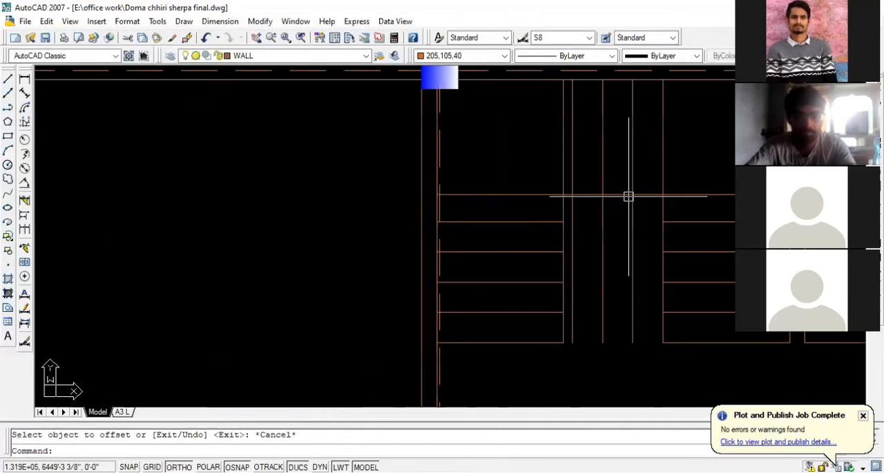
{"action": "left_click", "coordinate": [24, 94]}
{"action": "left_click", "coordinate": [567, 194]}
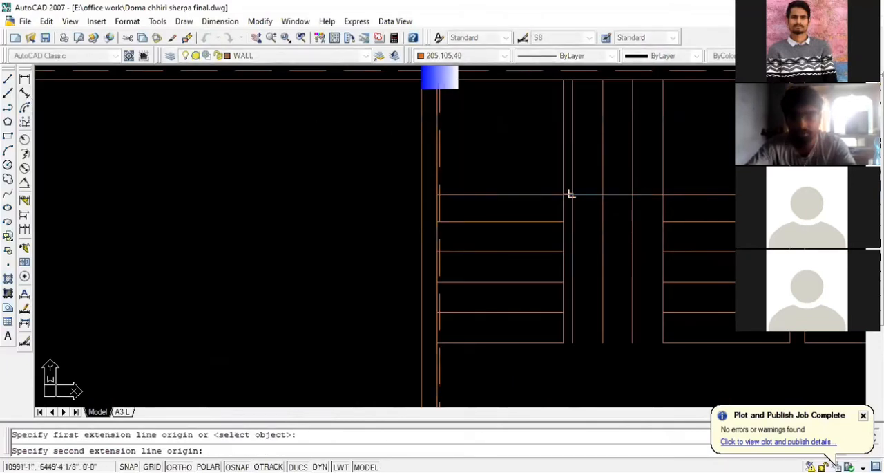
{"action": "left_click", "coordinate": [570, 195]}
{"action": "scroll", "coordinate": [568, 183], "scroll_direction": "up", "scroll_amount": 2}
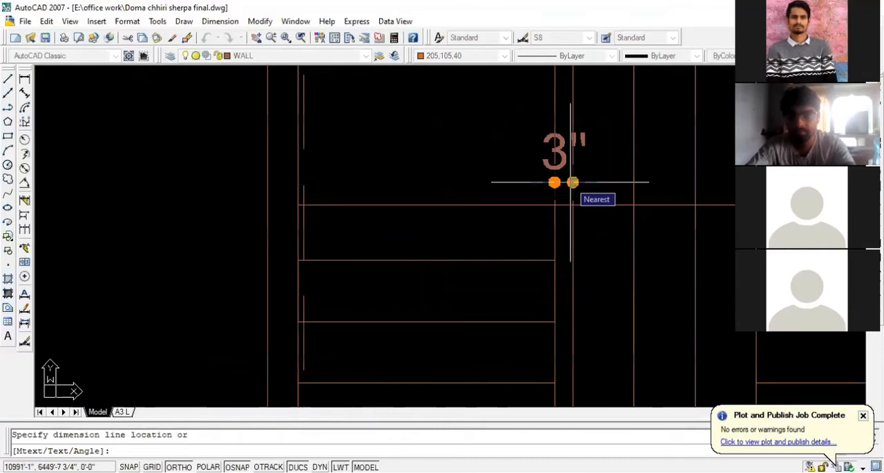
{"action": "key", "text": "Escape"}
{"action": "key", "text": "Escape"}
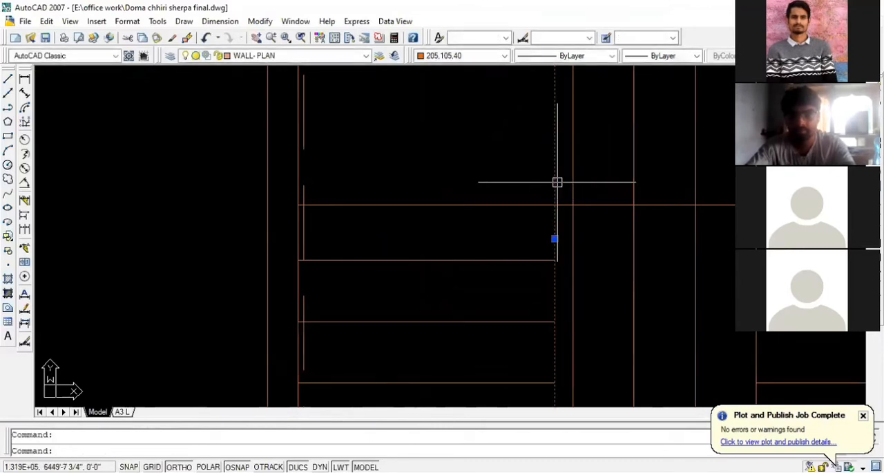
{"action": "scroll", "coordinate": [422, 196], "scroll_direction": "down", "scroll_amount": 2}
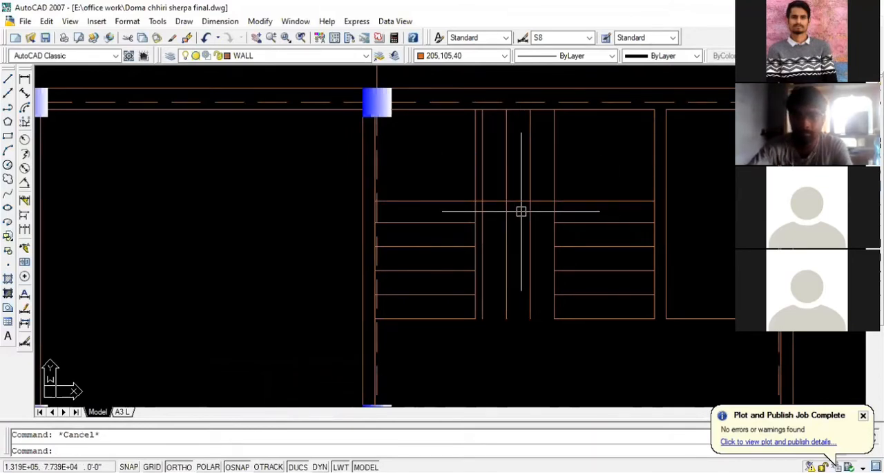
- Move the three middle tread lines and the right flight's inner edge 1.5 inches toward the left flight
{"action": "scroll", "coordinate": [483, 173], "scroll_direction": "up", "scroll_amount": 2}
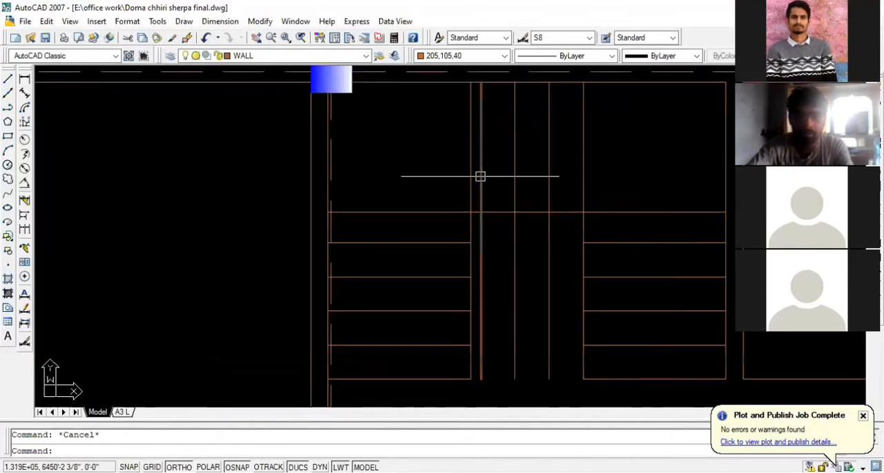
{"action": "left_click", "coordinate": [598, 177]}
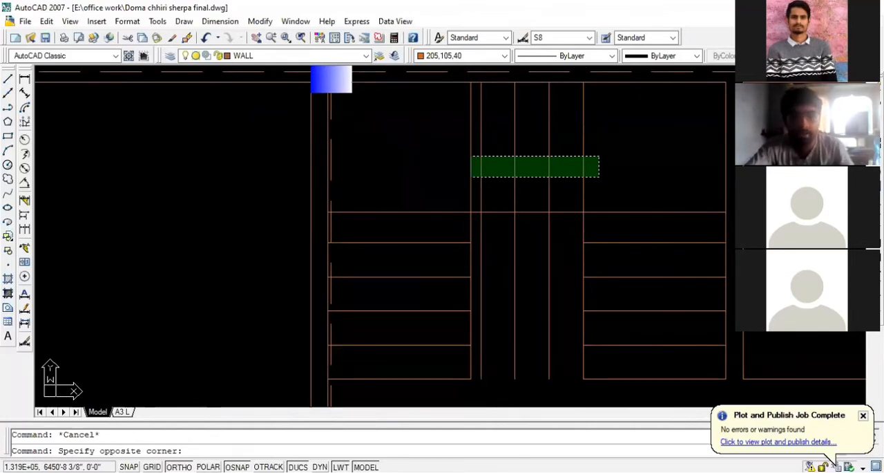
{"action": "left_click", "coordinate": [478, 157]}
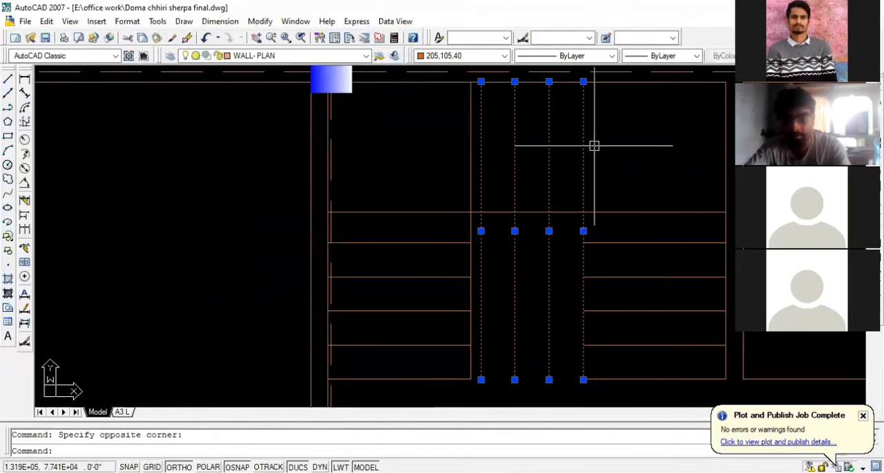
{"action": "key", "text": "Return"}
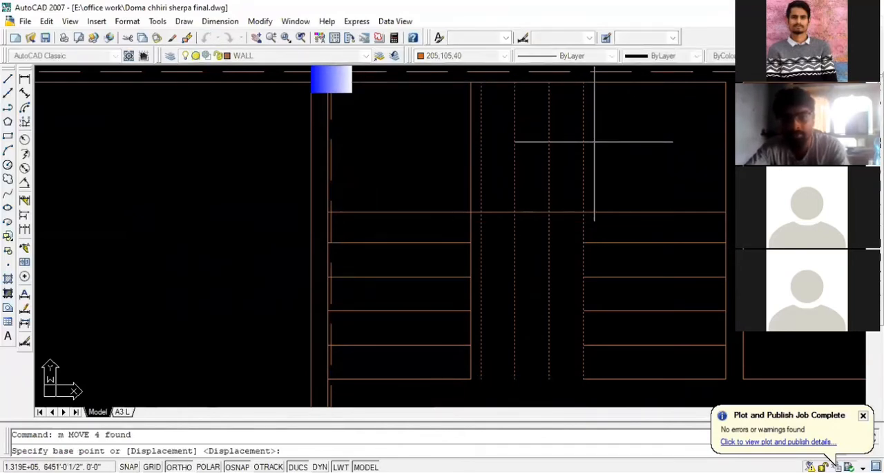
{"action": "scroll", "coordinate": [594, 142], "scroll_direction": "down", "scroll_amount": 2}
{"action": "left_click", "coordinate": [588, 312]}
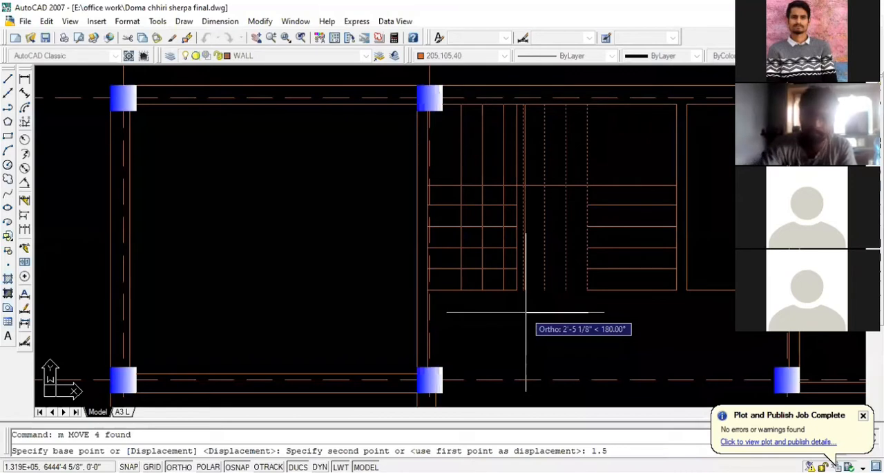
{"action": "key", "text": "Return"}
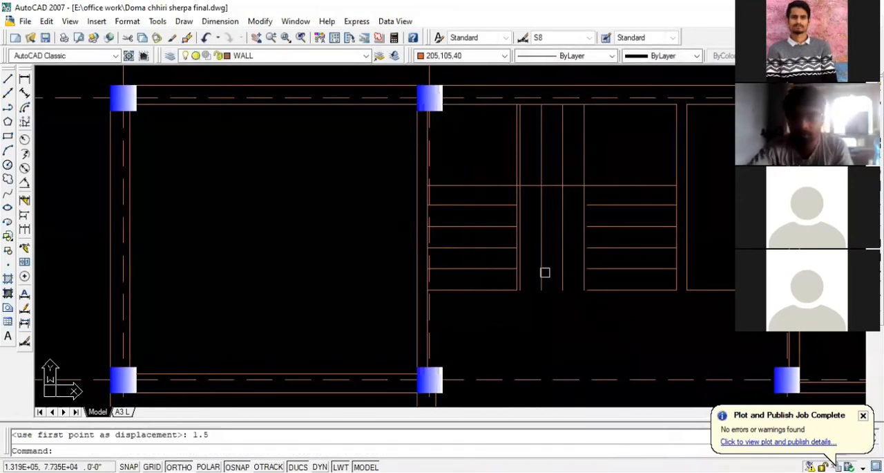
- Delete the left flight's original inner vertical edge beside the nearest middle tread line
{"action": "scroll", "coordinate": [499, 162], "scroll_direction": "up", "scroll_amount": 2}
{"action": "left_click", "coordinate": [523, 152]}
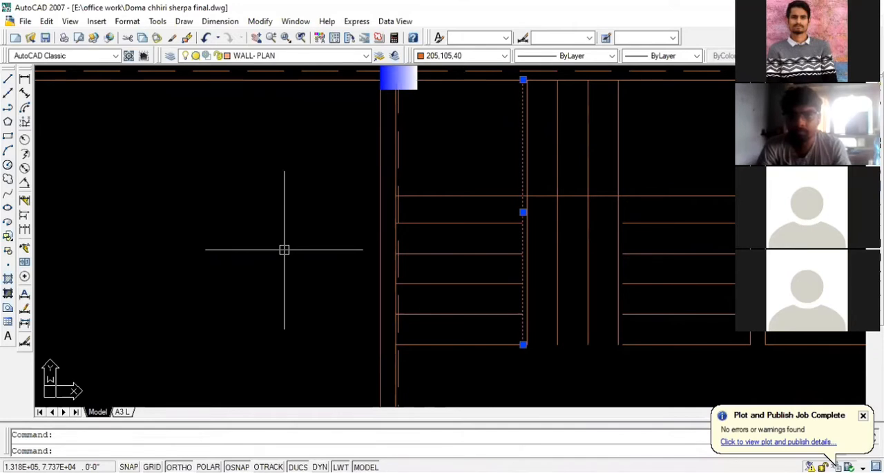
{"action": "key", "text": "Delete"}
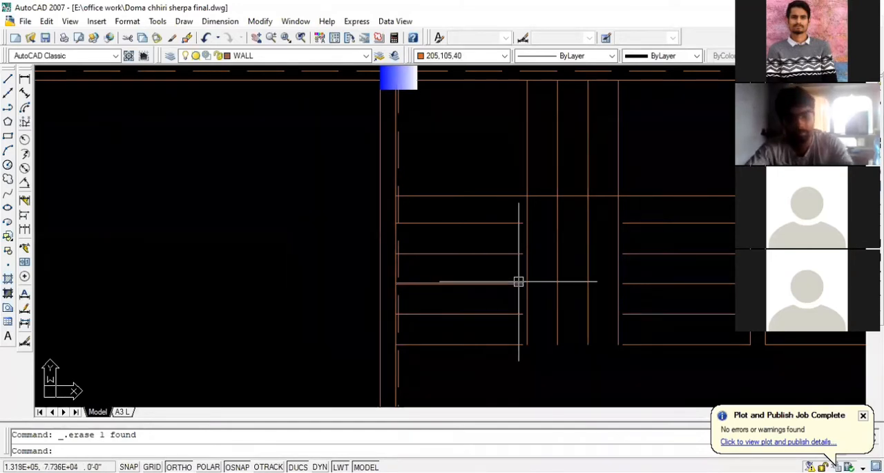
- Extend the left and right flights' tread and bottom lines to the adjacent outermost vertical lines of the middle flight
{"action": "type", "text": "ex"}
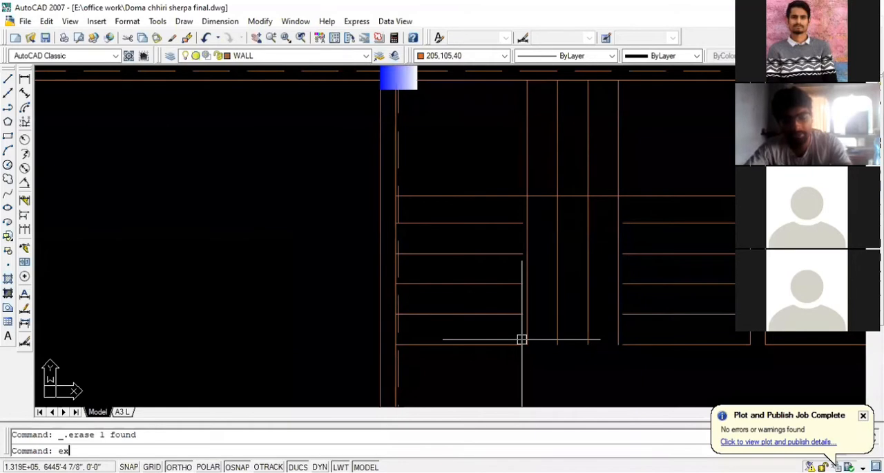
{"action": "key", "text": "Return"}
{"action": "key", "text": "Return"}
{"action": "left_click", "coordinate": [516, 354]}
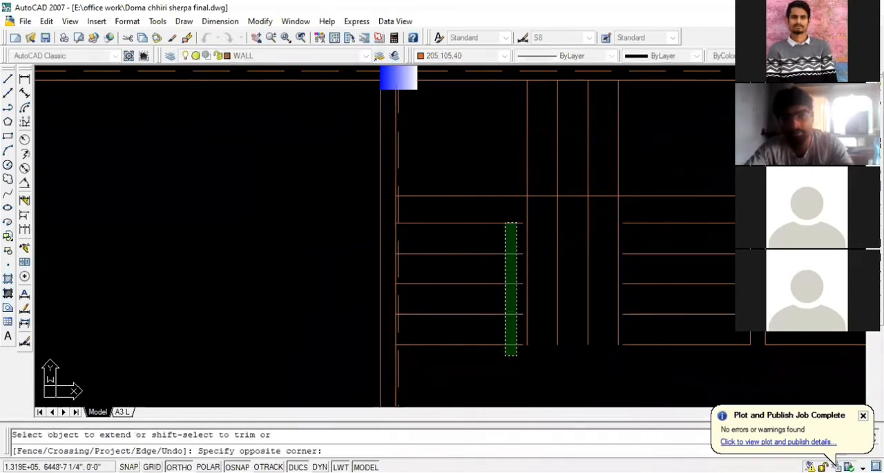
{"action": "left_click", "coordinate": [507, 210]}
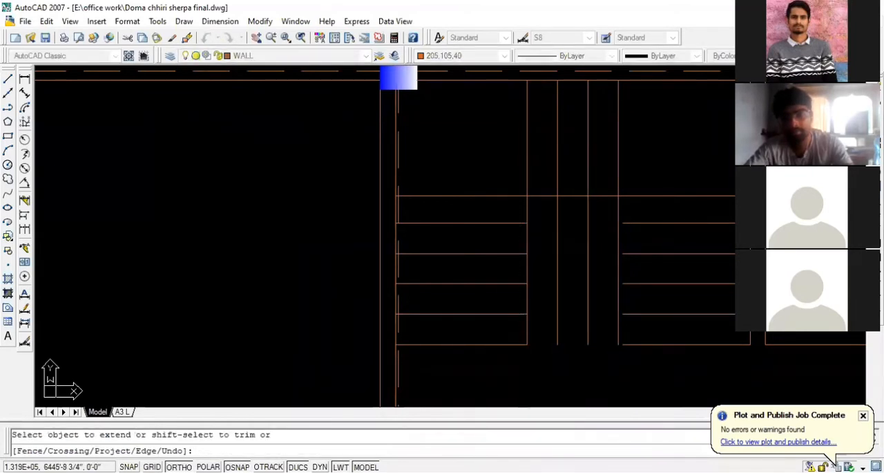
{"action": "scroll", "coordinate": [519, 322], "scroll_direction": "down", "scroll_amount": 1}
{"action": "left_click", "coordinate": [608, 353]}
{"action": "left_click", "coordinate": [585, 250]}
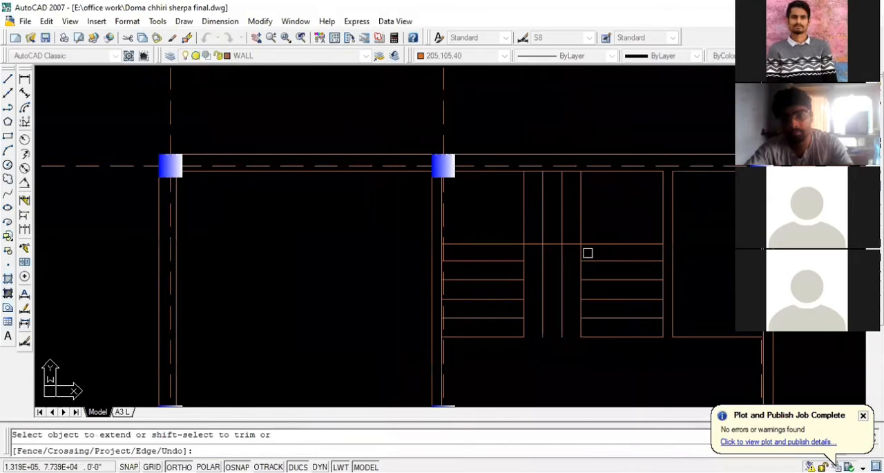
{"action": "scroll", "coordinate": [642, 288], "scroll_direction": "down", "scroll_amount": 1}
{"action": "scroll", "coordinate": [642, 287], "scroll_direction": "down", "scroll_amount": 4}
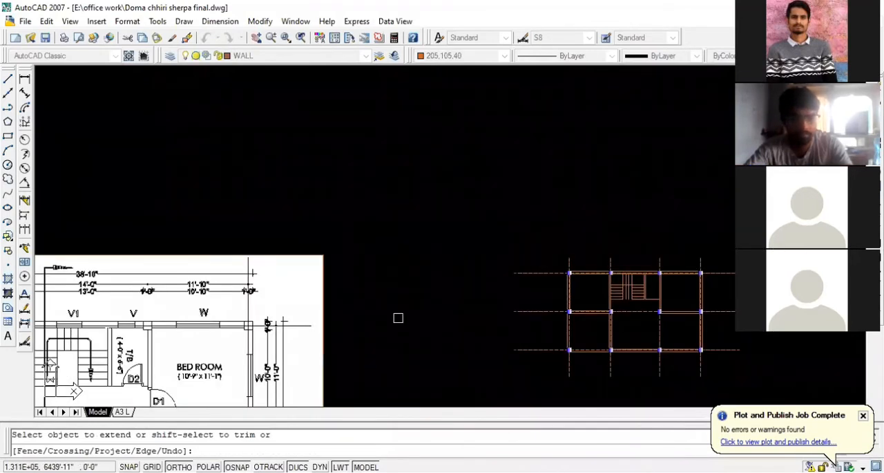
{"action": "key", "text": "Escape"}
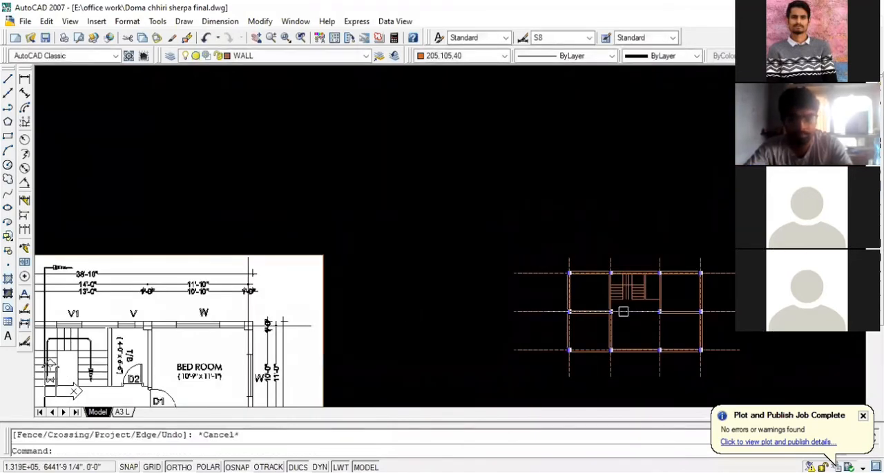
- Trim the two inner vertical tread lines of the middle flight below the horizontal landing line
{"action": "scroll", "coordinate": [622, 310], "scroll_direction": "up", "scroll_amount": 5}
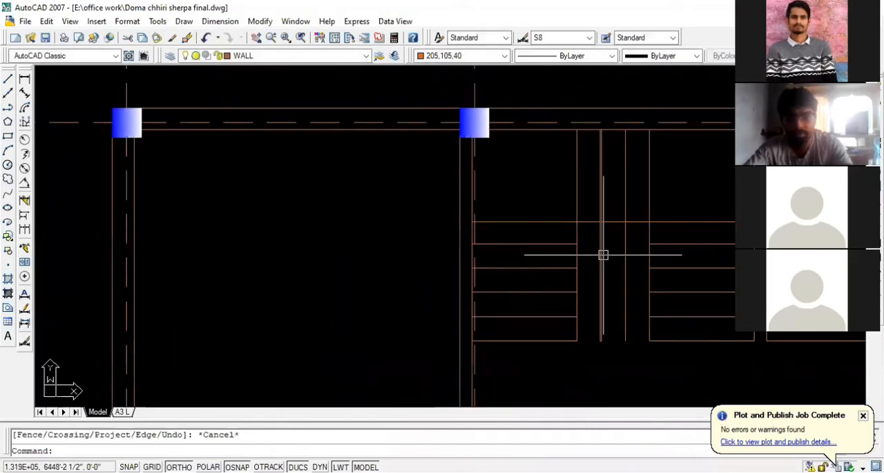
{"action": "type", "text": "tr"}
{"action": "key", "text": "Return"}
{"action": "key", "text": "Return"}
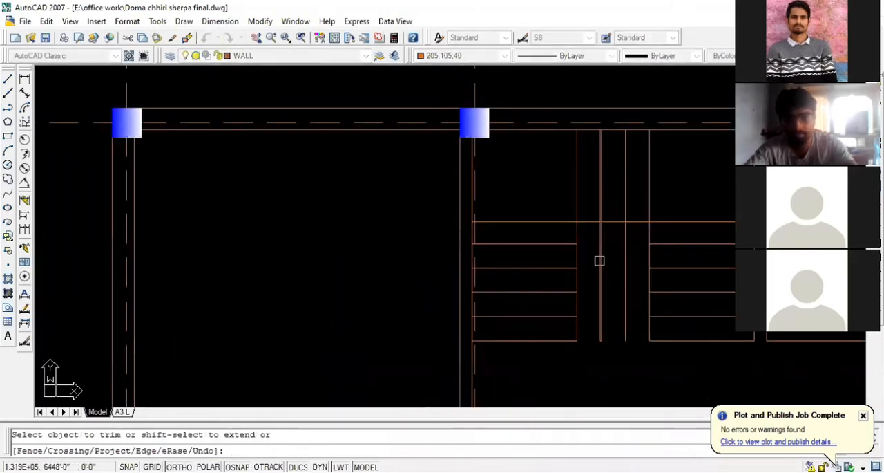
{"action": "left_click", "coordinate": [601, 258]}
{"action": "left_click", "coordinate": [625, 256]}
{"action": "key", "text": "Escape"}
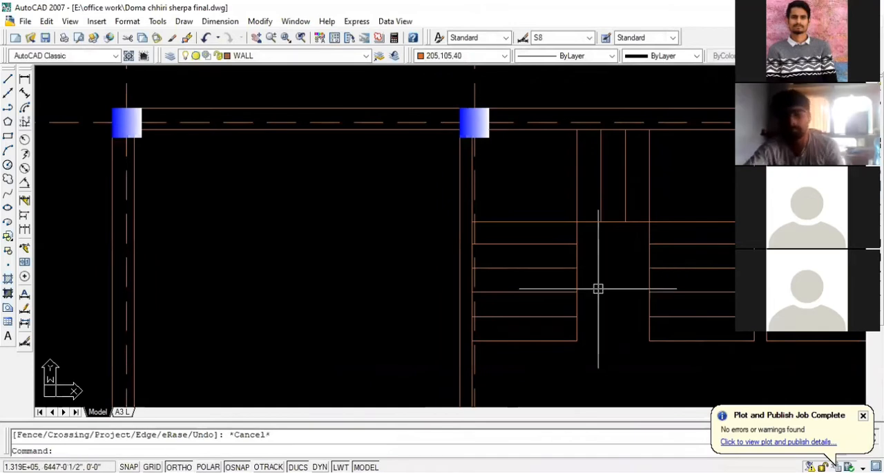
{"action": "scroll", "coordinate": [432, 272], "scroll_direction": "down", "scroll_amount": 2}
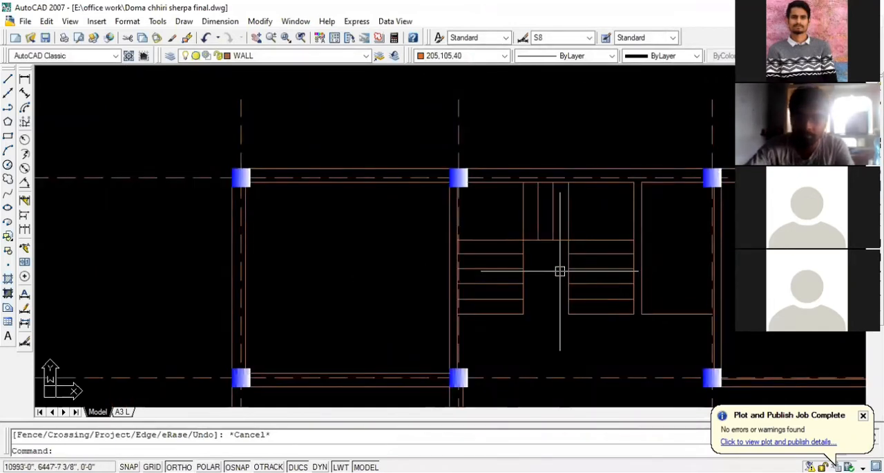
- Undo the trim of the middle tread lines and the preceding extension of the side flights' tread lines
{"action": "key", "text": "ctrl+z"}
{"action": "key", "text": "ctrl+z"}
{"action": "key", "text": "ctrl+z"}
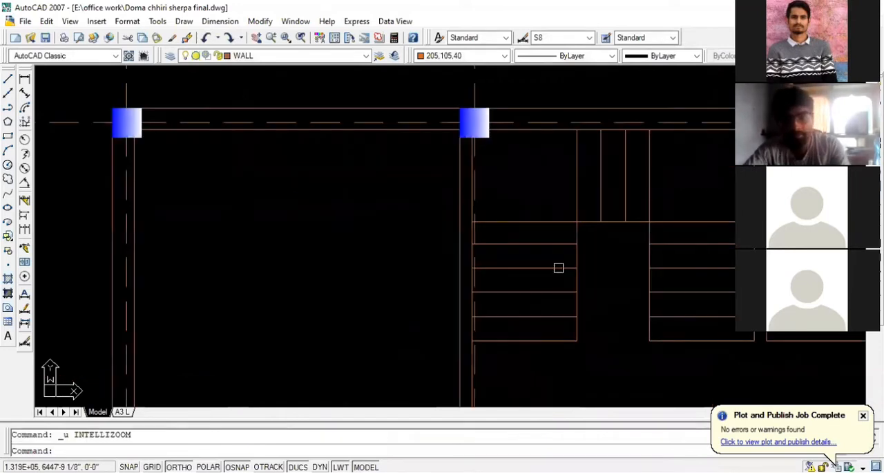
{"action": "key", "text": "ctrl+z"}
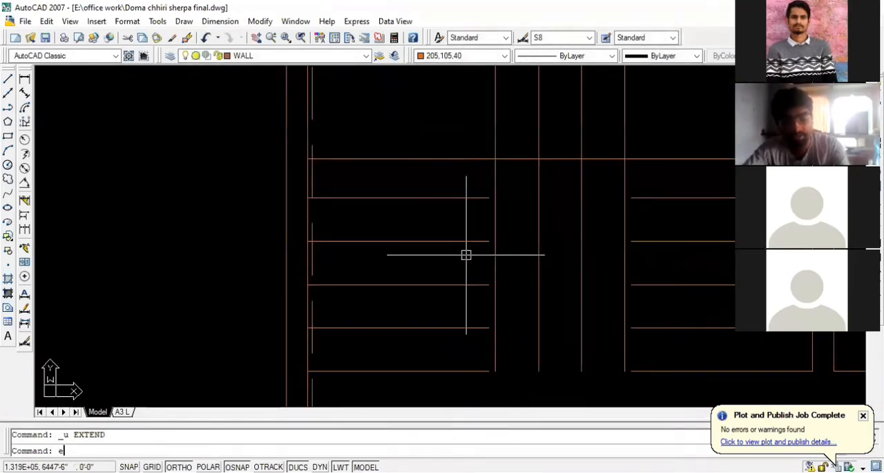
- Extend the left and right flights' tread and bottom lines to the middle flight's outermost vertical lines using crossing selections
{"action": "type", "text": "ex"}
{"action": "key", "text": "Return"}
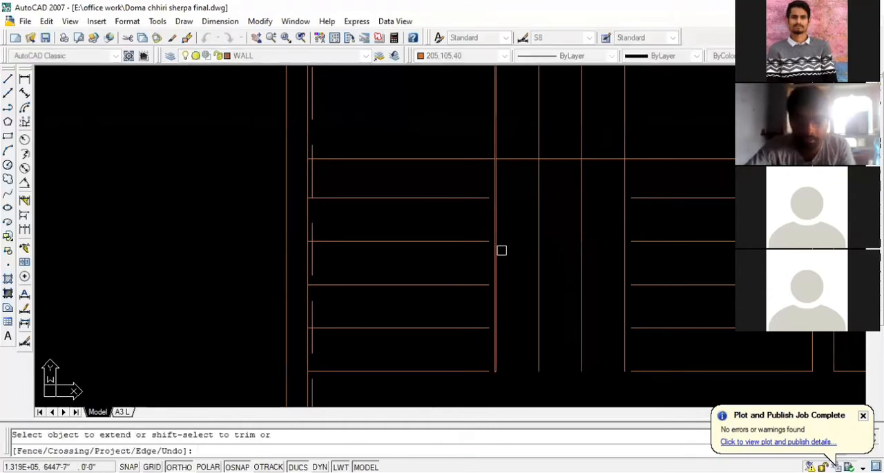
{"action": "scroll", "coordinate": [543, 227], "scroll_direction": "down", "scroll_amount": 2}
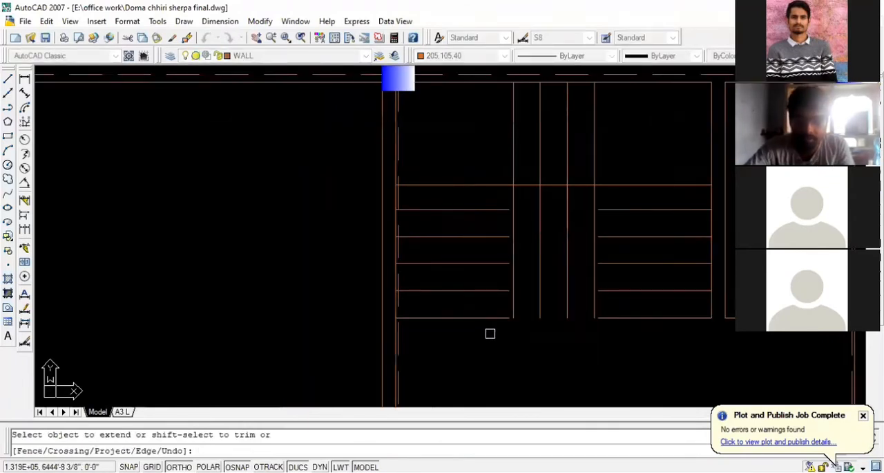
{"action": "left_click", "coordinate": [489, 334]}
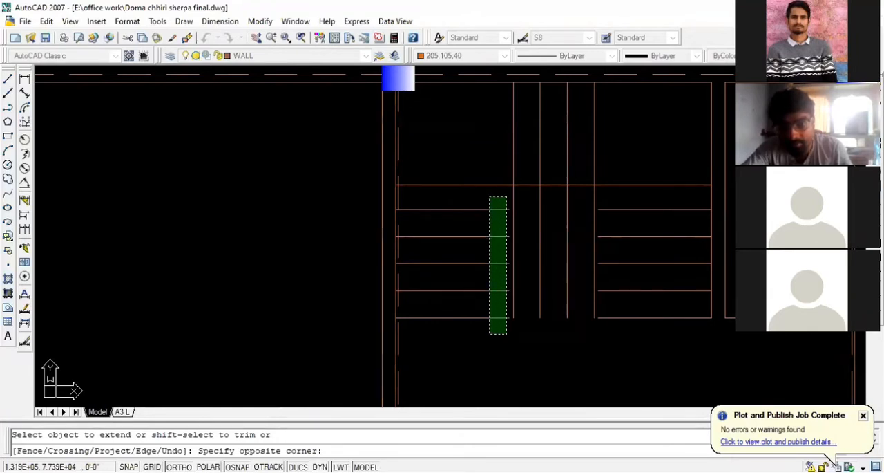
{"action": "left_click", "coordinate": [489, 334]}
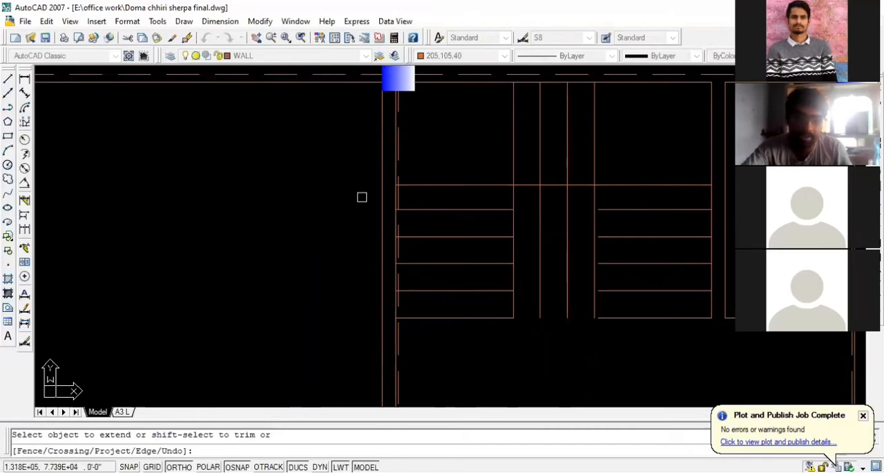
{"action": "left_click", "coordinate": [637, 331]}
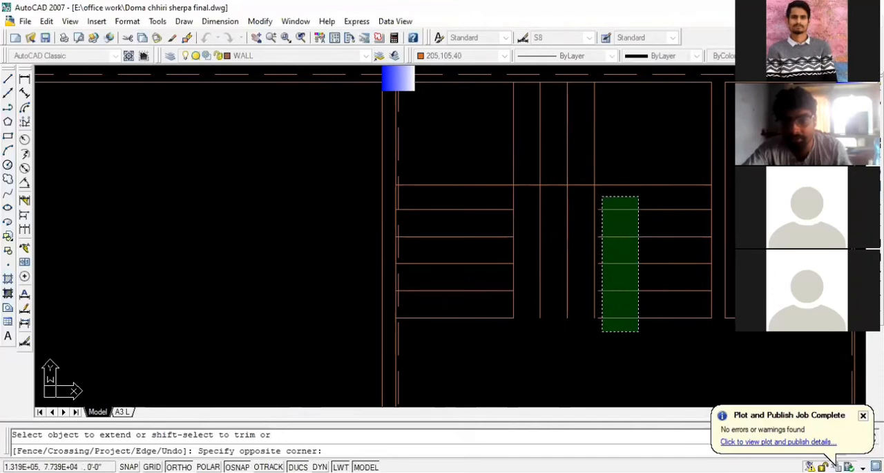
{"action": "left_click", "coordinate": [601, 197]}
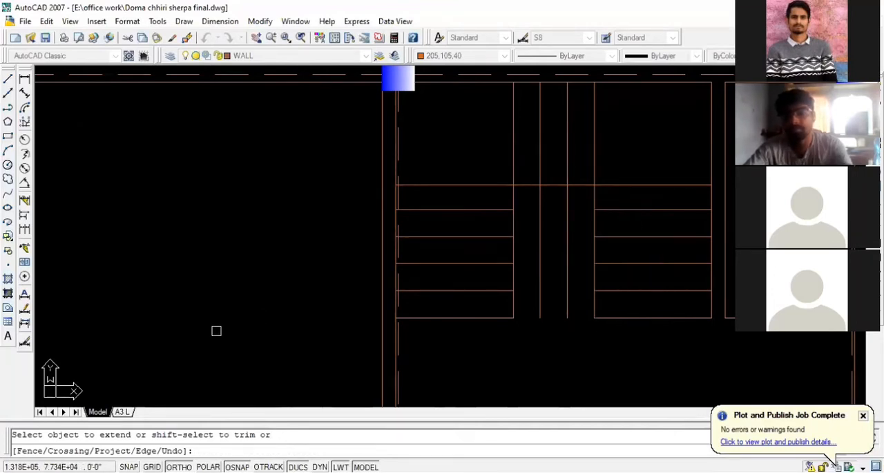
{"action": "key", "text": "Escape"}
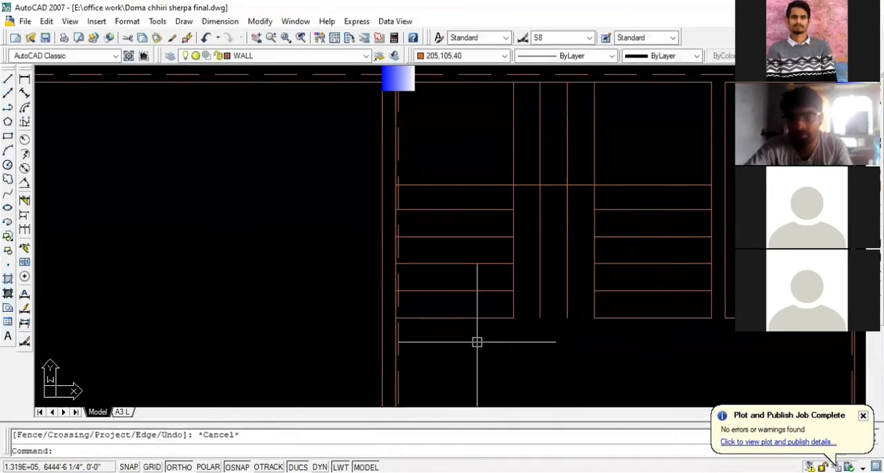
- Trim off the parts of the middle flight's two inner tread lines that run below the horizontal landing line
{"action": "type", "text": "t"}
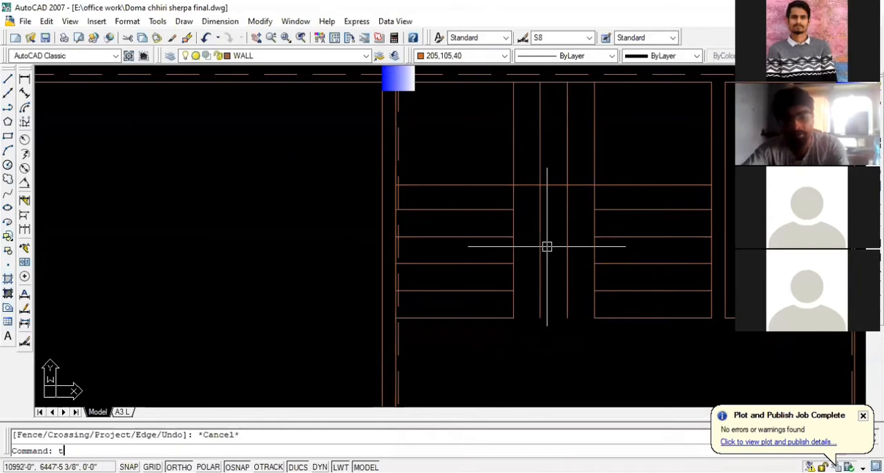
{"action": "type", "text": "r"}
{"action": "key", "text": "Return"}
{"action": "key", "text": "Return"}
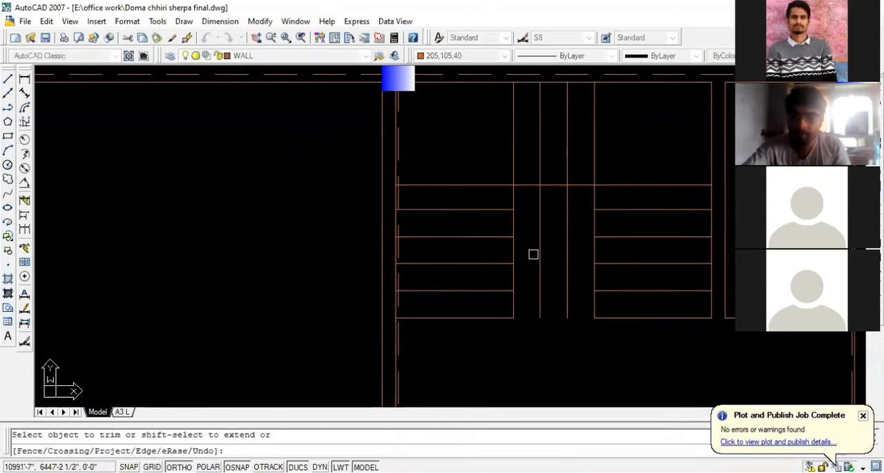
{"action": "left_click", "coordinate": [540, 254]}
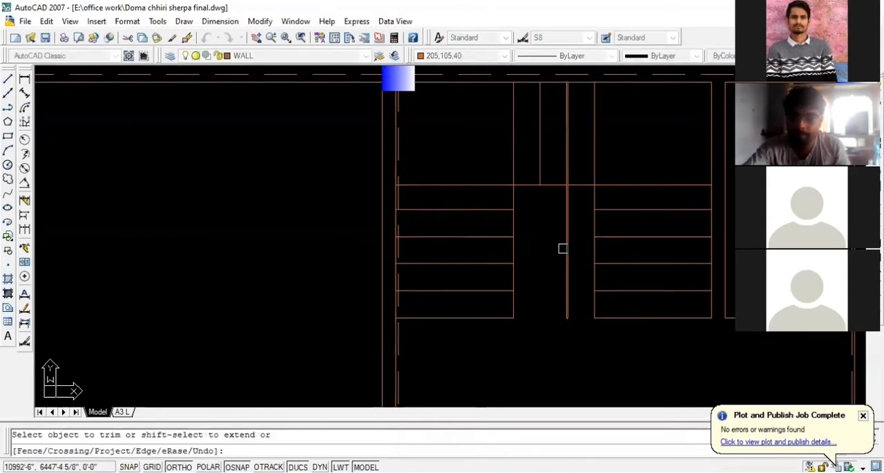
{"action": "left_click", "coordinate": [563, 247]}
{"action": "key", "text": "Escape"}
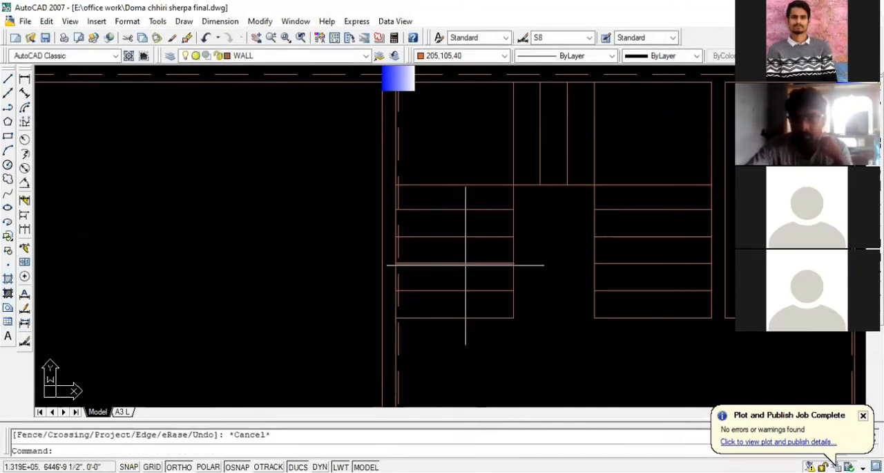
- Start a polyline at the midpoint of the left flight's bottom line
{"action": "scroll", "coordinate": [166, 265], "scroll_direction": "down", "scroll_amount": 2}
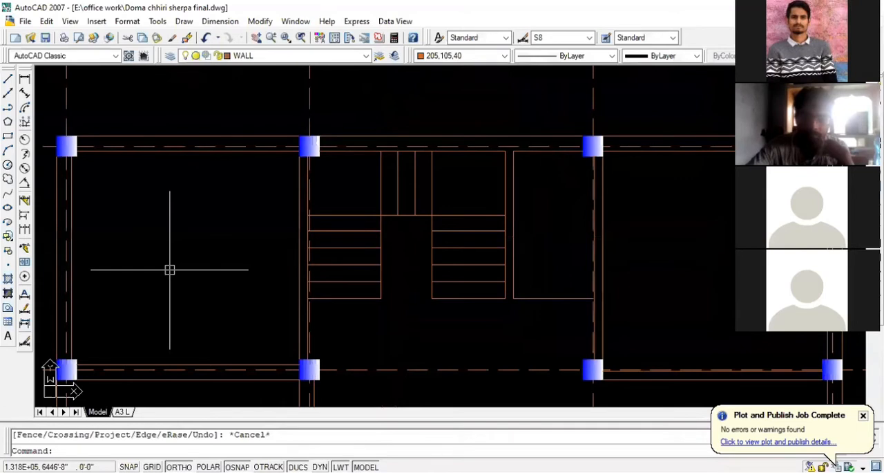
{"action": "scroll", "coordinate": [450, 263], "scroll_direction": "down", "scroll_amount": 2}
{"action": "scroll", "coordinate": [391, 273], "scroll_direction": "up", "scroll_amount": 1}
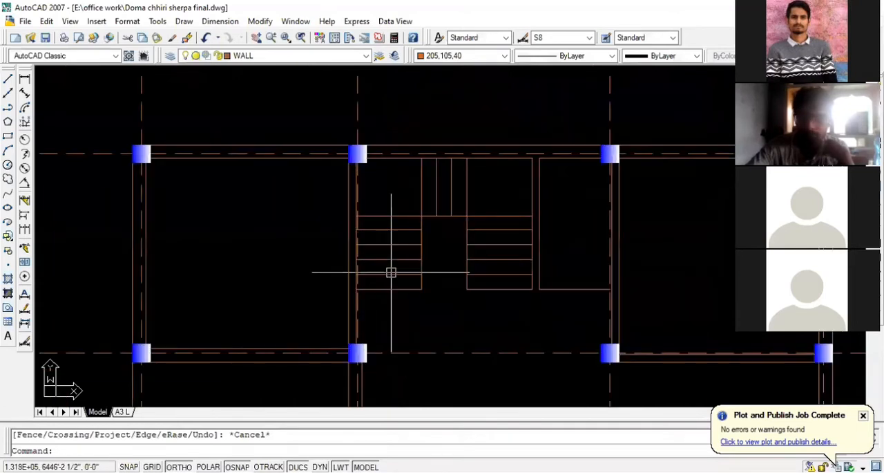
{"action": "scroll", "coordinate": [391, 272], "scroll_direction": "up", "scroll_amount": 2}
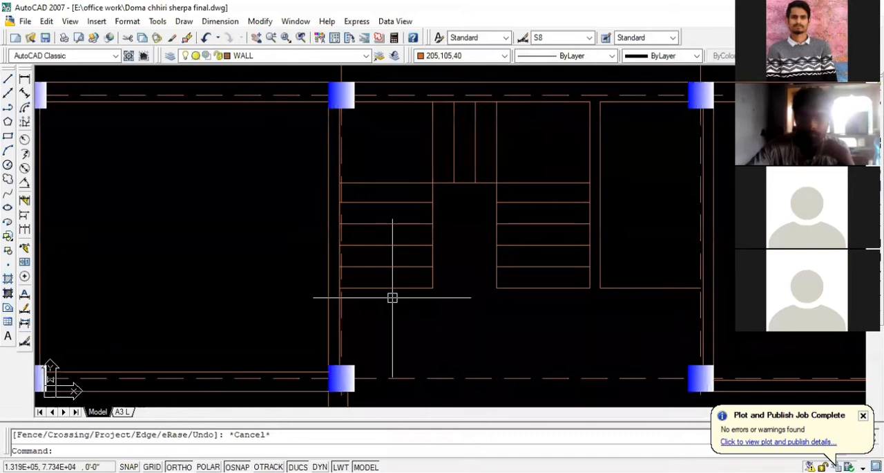
{"action": "scroll", "coordinate": [401, 230], "scroll_direction": "up", "scroll_amount": 2}
{"action": "scroll", "coordinate": [400, 230], "scroll_direction": "down", "scroll_amount": 3}
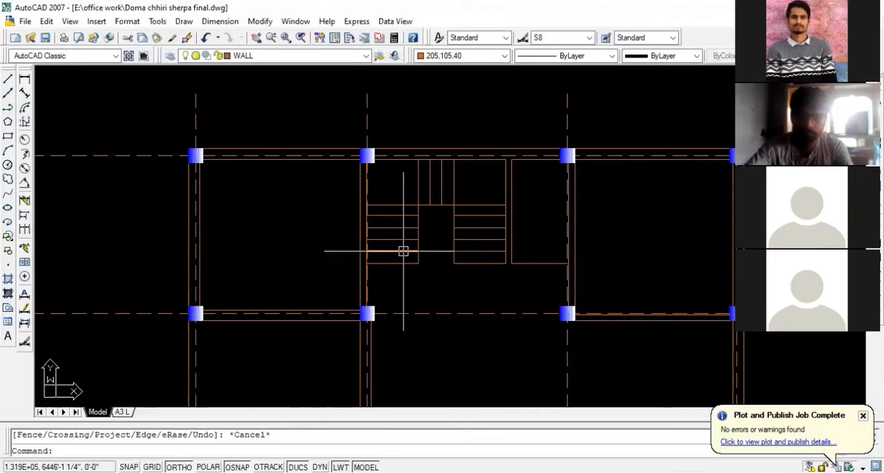
{"action": "scroll", "coordinate": [403, 250], "scroll_direction": "up", "scroll_amount": 4}
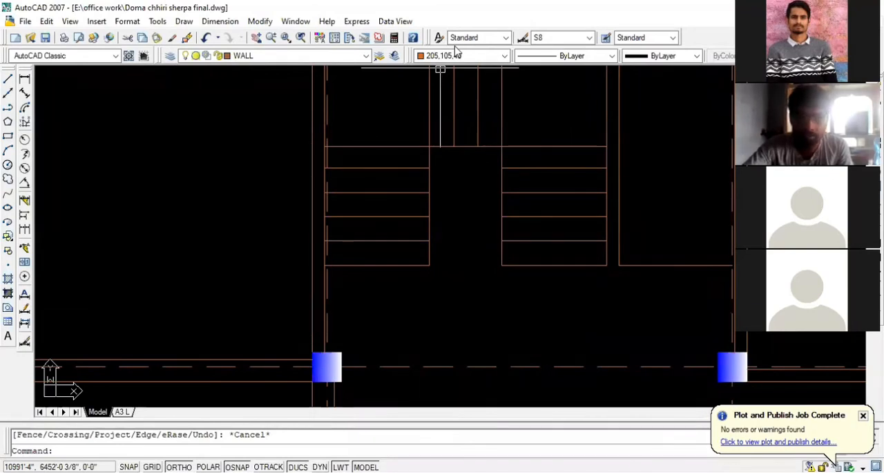
{"action": "type", "text": "pl"}
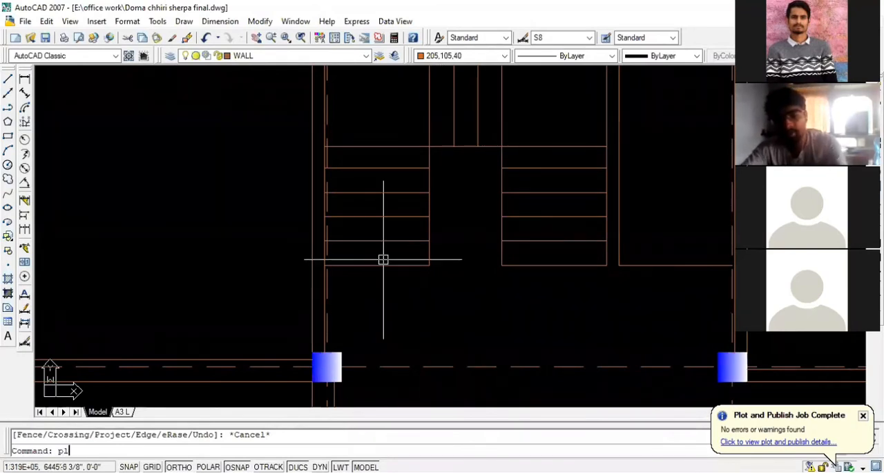
{"action": "key", "text": "Return"}
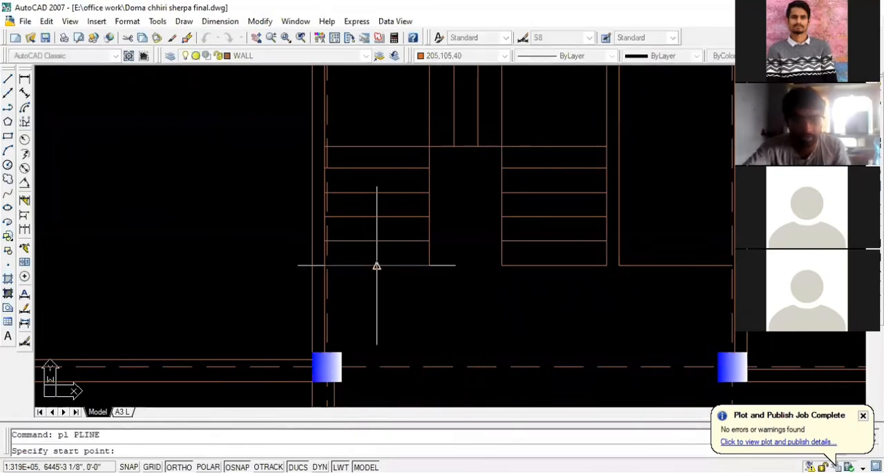
{"action": "left_click", "coordinate": [376, 265]}
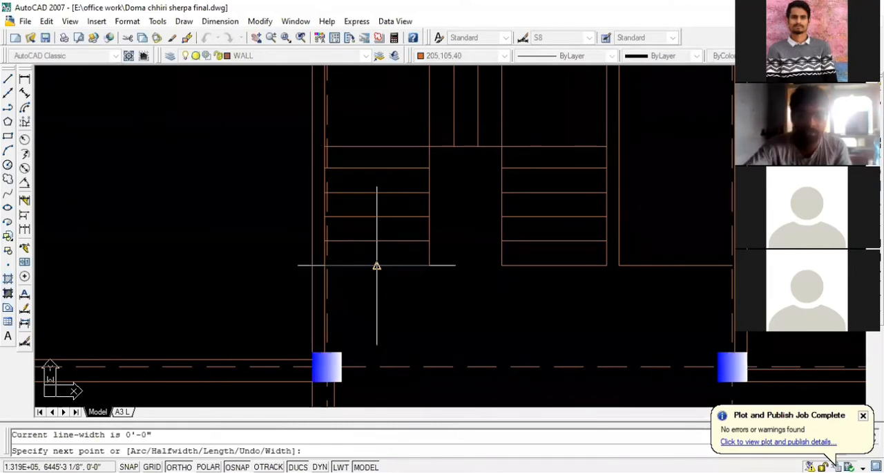
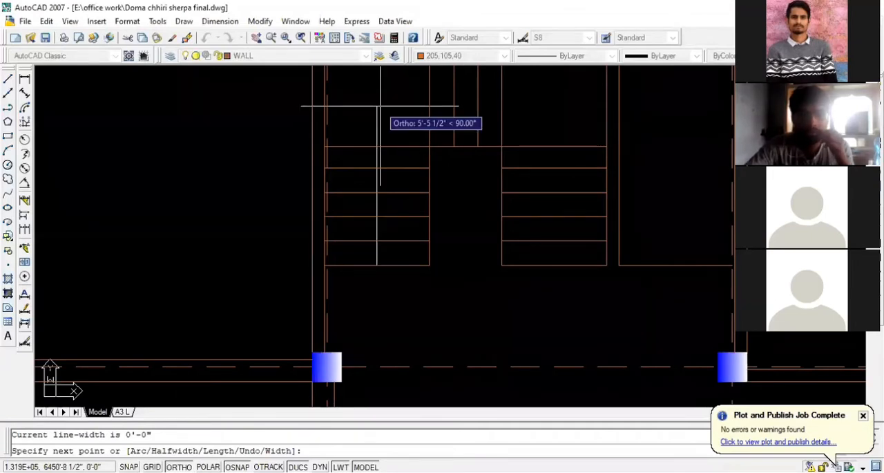
{"action": "type", "text": "w"}
{"action": "key", "text": "Return"}
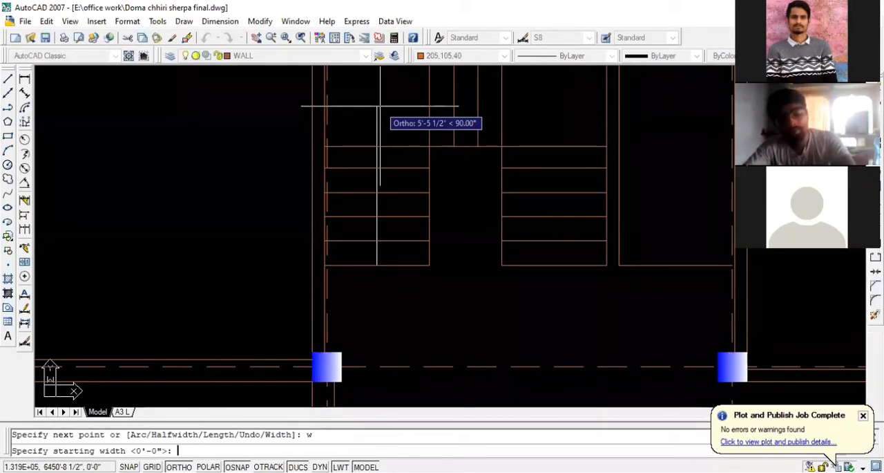
{"action": "type", "text": "1"}
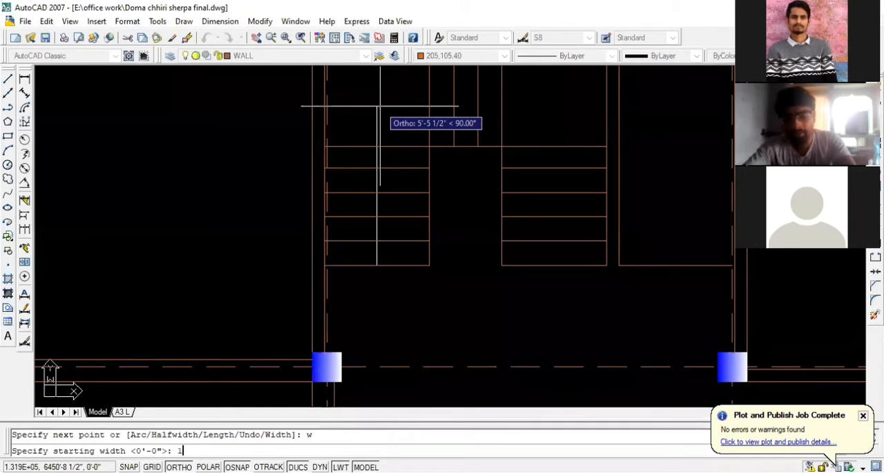
{"action": "key", "text": "Return"}
{"action": "type", "text": "1"}
{"action": "key", "text": "Return"}
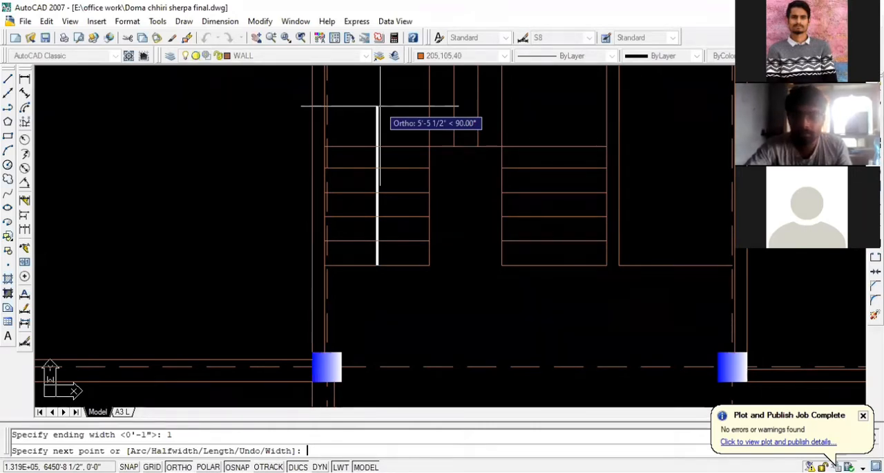
{"action": "scroll", "coordinate": [379, 107], "scroll_direction": "up", "scroll_amount": 2}
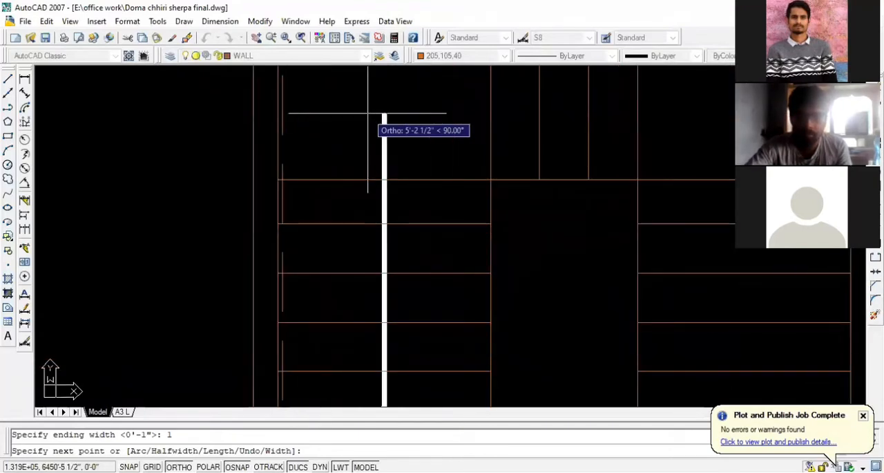
{"action": "scroll", "coordinate": [368, 113], "scroll_direction": "down", "scroll_amount": 2}
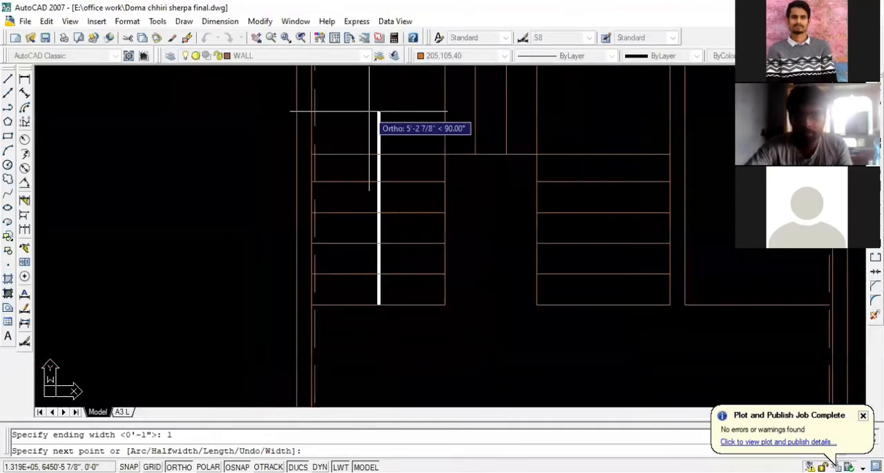
{"action": "scroll", "coordinate": [369, 112], "scroll_direction": "up", "scroll_amount": 3}
{"action": "scroll", "coordinate": [369, 111], "scroll_direction": "down", "scroll_amount": 4}
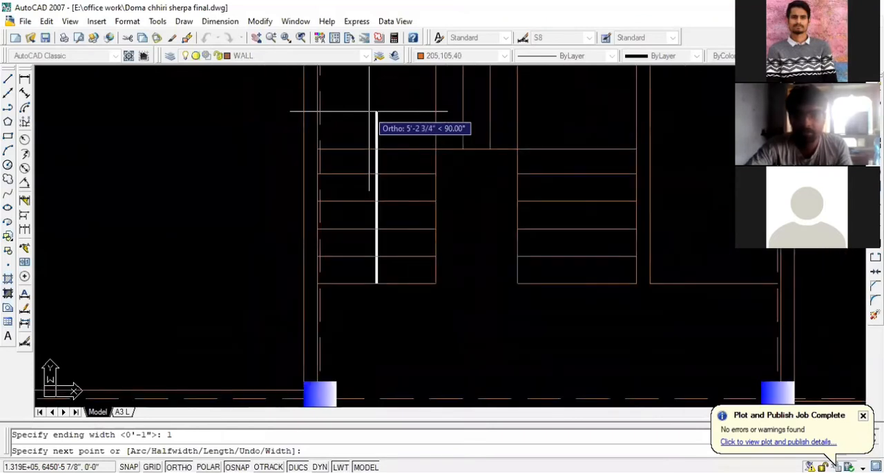
{"action": "type", "text": "u"}
{"action": "key", "text": "Return"}
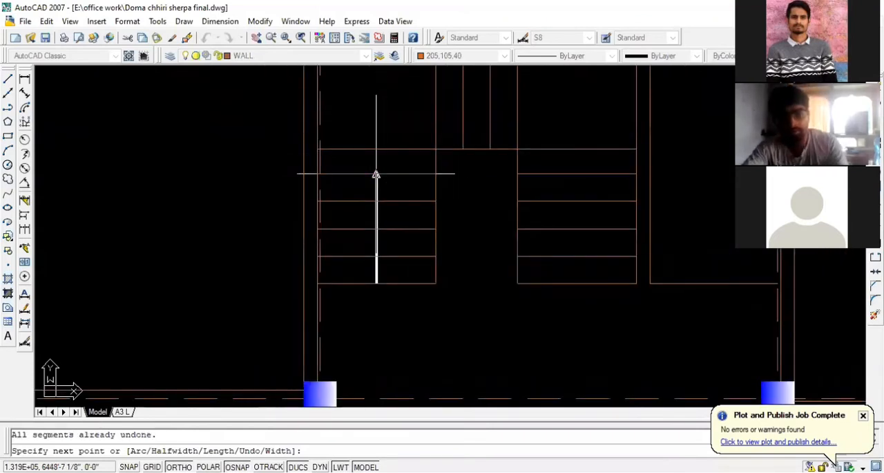
{"action": "key", "text": "Escape"}
- Start a polyline at the midpoint of the left flight's bottom line with starting and ending widths of 1"
{"action": "type", "text": "pl"}
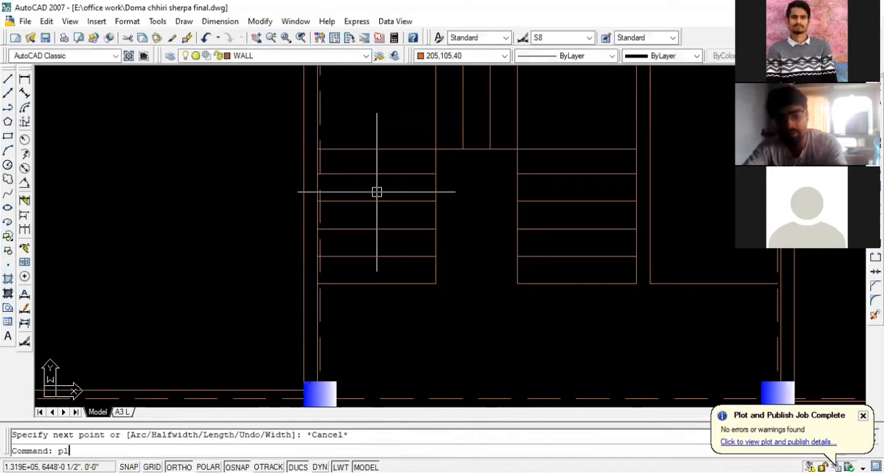
{"action": "key", "text": "Return"}
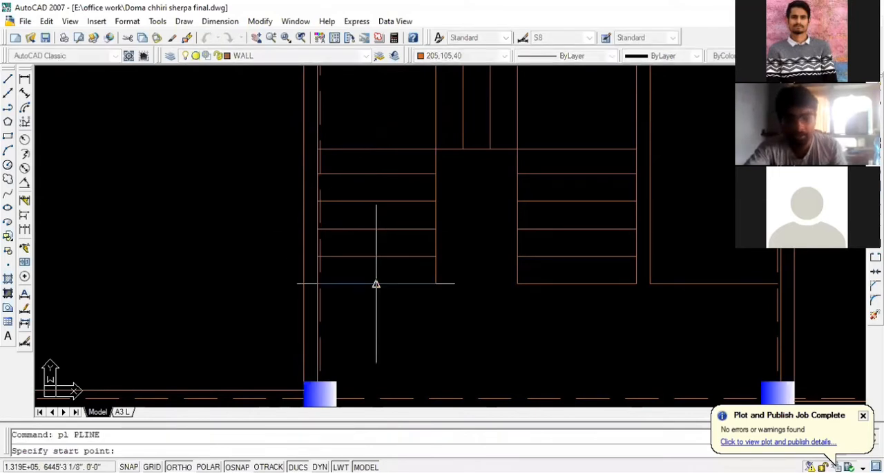
{"action": "left_click", "coordinate": [375, 283]}
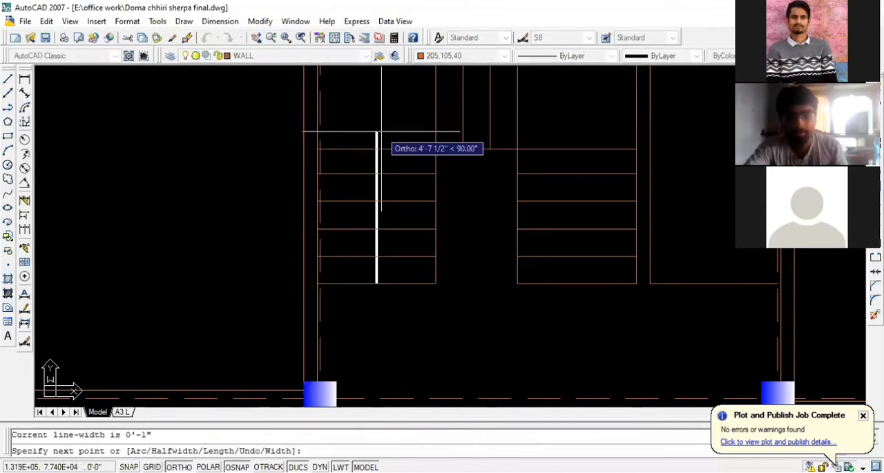
{"action": "type", "text": "w"}
{"action": "key", "text": "Return"}
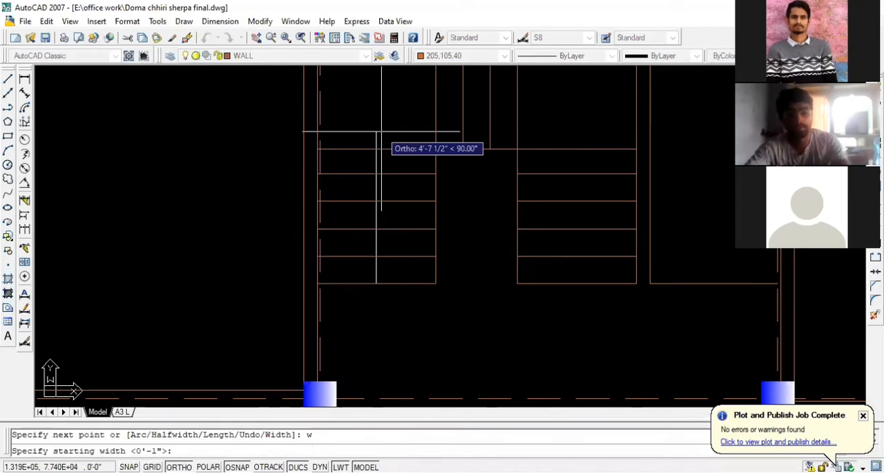
{"action": "type", "text": "1"}
{"action": "key", "text": "Return"}
{"action": "type", "text": "1"}
{"action": "key", "text": "Return"}
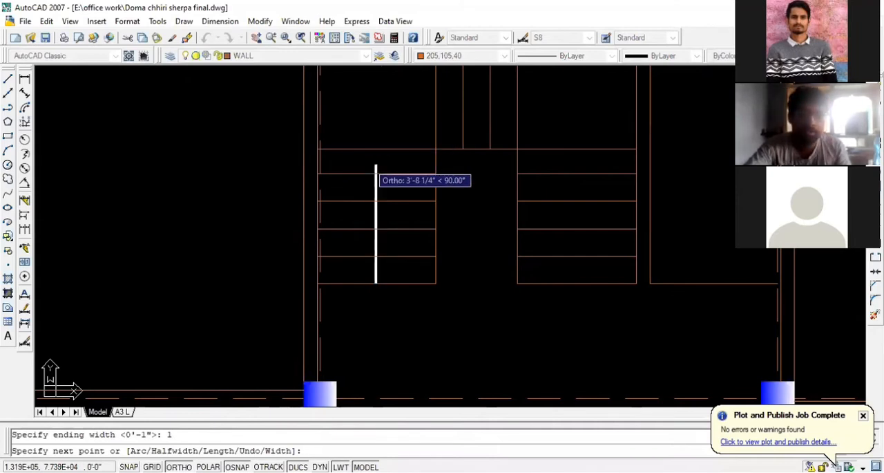
{"action": "scroll", "coordinate": [384, 166], "scroll_direction": "down", "scroll_amount": 1}
{"action": "scroll", "coordinate": [381, 148], "scroll_direction": "up", "scroll_amount": 3}
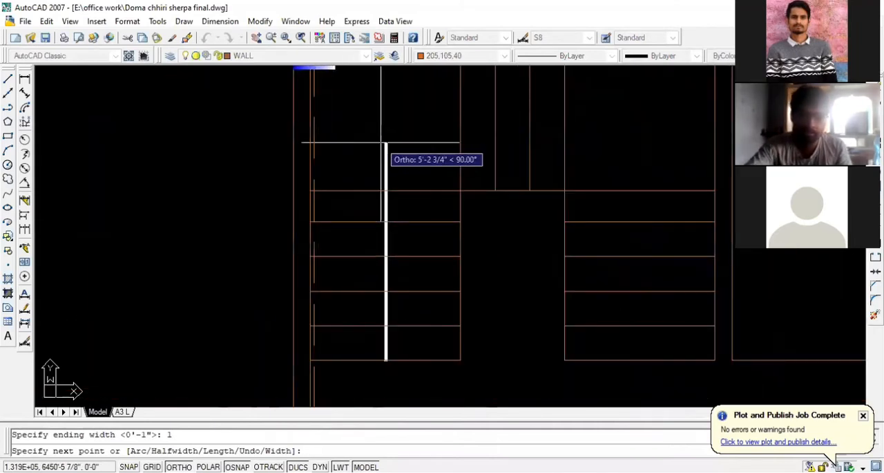
{"action": "type", "text": "u"}
{"action": "key", "text": "Return"}
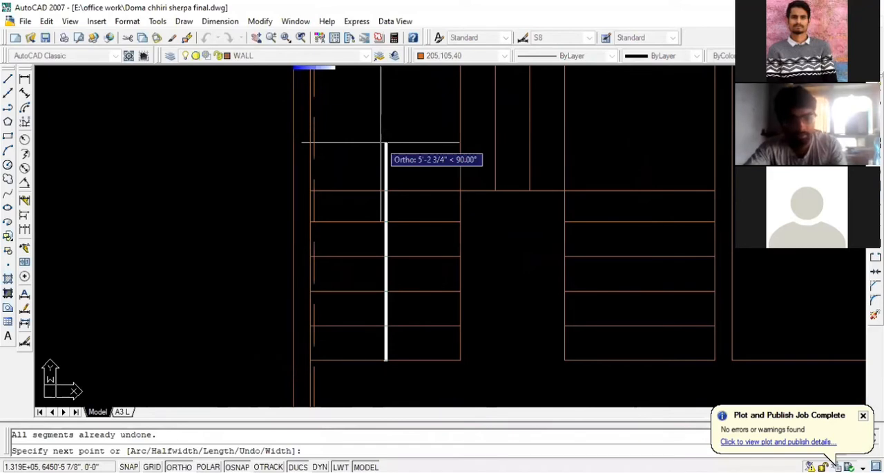
- Set the polyline's starting and ending widths to 2"
{"action": "type", "text": "w"}
{"action": "key", "text": "Return"}
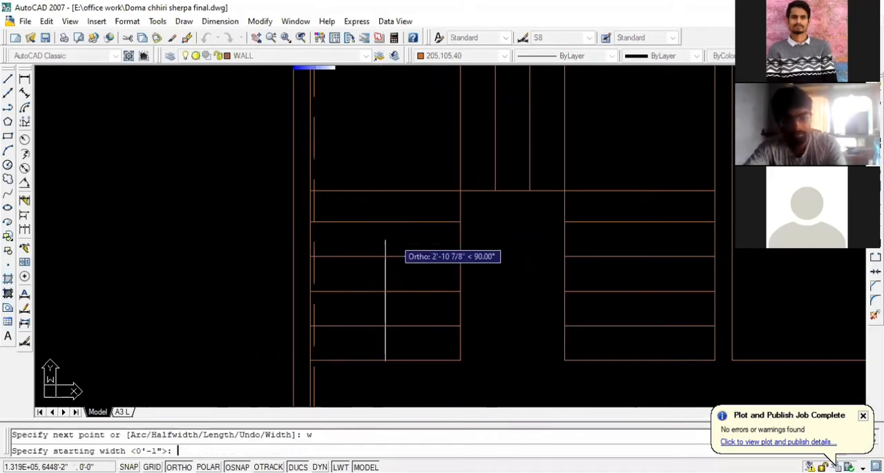
{"action": "type", "text": "2"}
{"action": "key", "text": "Return"}
{"action": "type", "text": "2"}
{"action": "key", "text": "Return"}
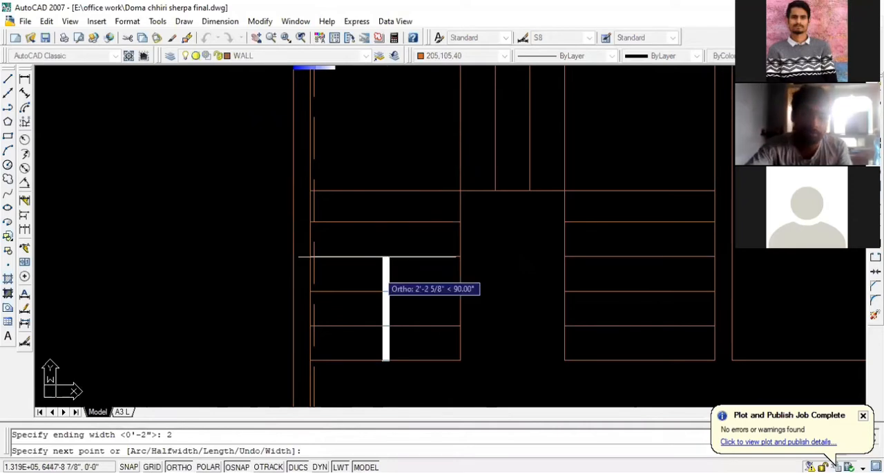
{"action": "scroll", "coordinate": [386, 256], "scroll_direction": "up", "scroll_amount": 2}
{"action": "scroll", "coordinate": [385, 151], "scroll_direction": "up", "scroll_amount": 2}
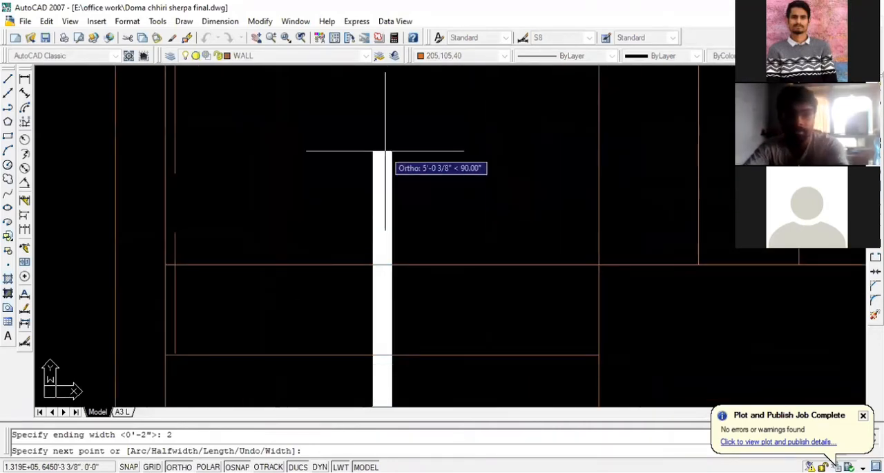
{"action": "scroll", "coordinate": [387, 149], "scroll_direction": "down", "scroll_amount": 3}
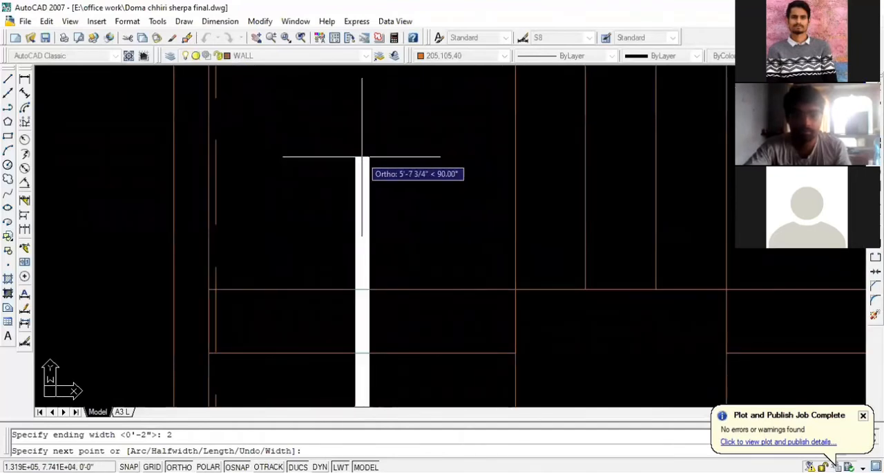
{"action": "scroll", "coordinate": [304, 179], "scroll_direction": "down", "scroll_amount": 2}
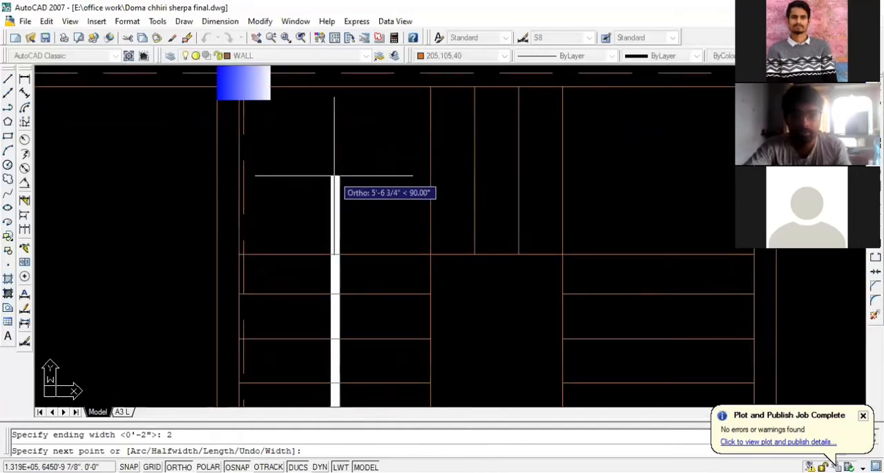
- Try routing the polyline up the left flight, across the middle flight and down the right flight, and undo those segments
{"action": "left_click", "coordinate": [334, 173]}
{"action": "scroll", "coordinate": [254, 174], "scroll_direction": "down", "scroll_amount": 2}
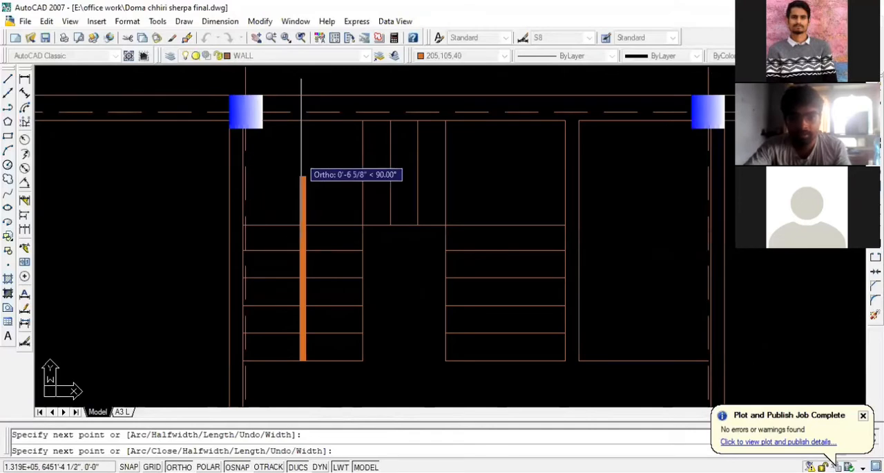
{"action": "left_click", "coordinate": [519, 175]}
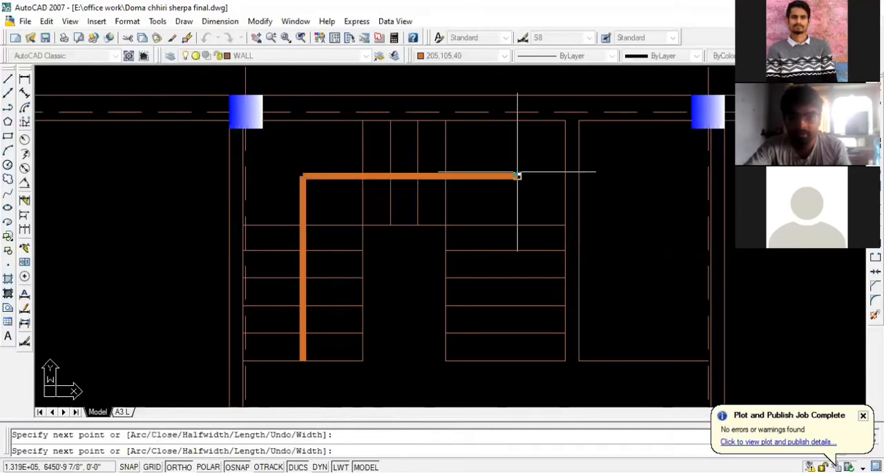
{"action": "left_click", "coordinate": [517, 305]}
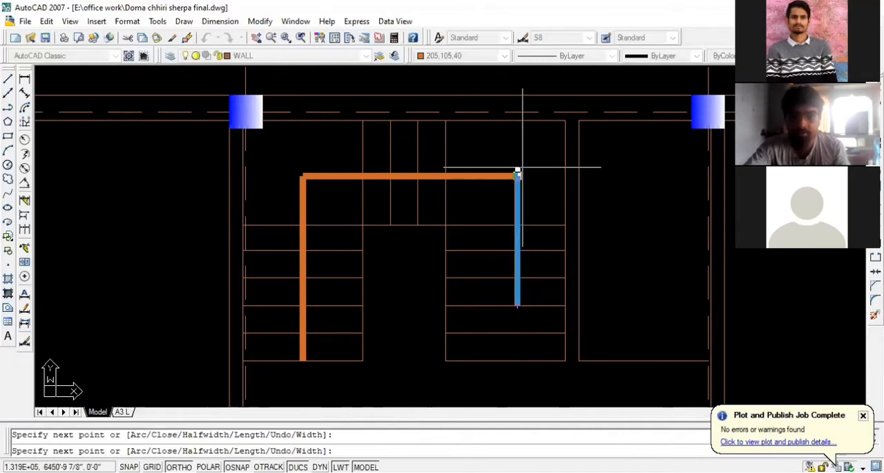
{"action": "scroll", "coordinate": [519, 170], "scroll_direction": "down", "scroll_amount": 2}
{"action": "scroll", "coordinate": [519, 296], "scroll_direction": "up", "scroll_amount": 2}
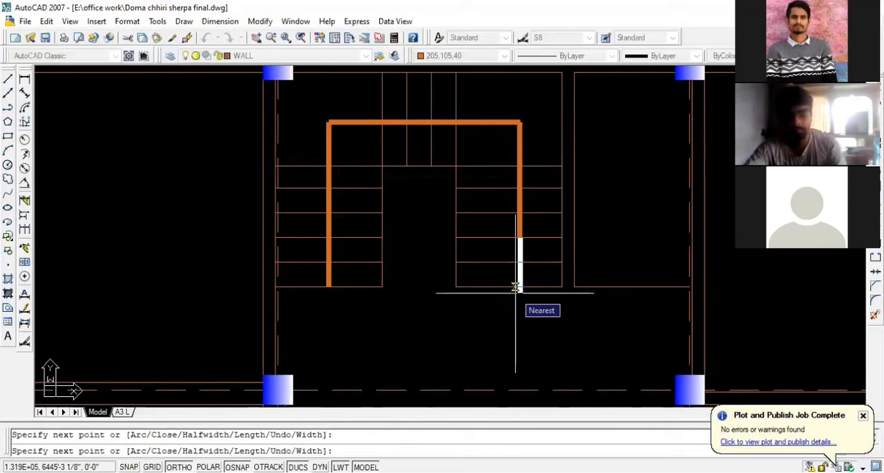
{"action": "key", "text": "ctrl+z"}
{"action": "key", "text": "ctrl+z"}
{"action": "key", "text": "ctrl+z"}
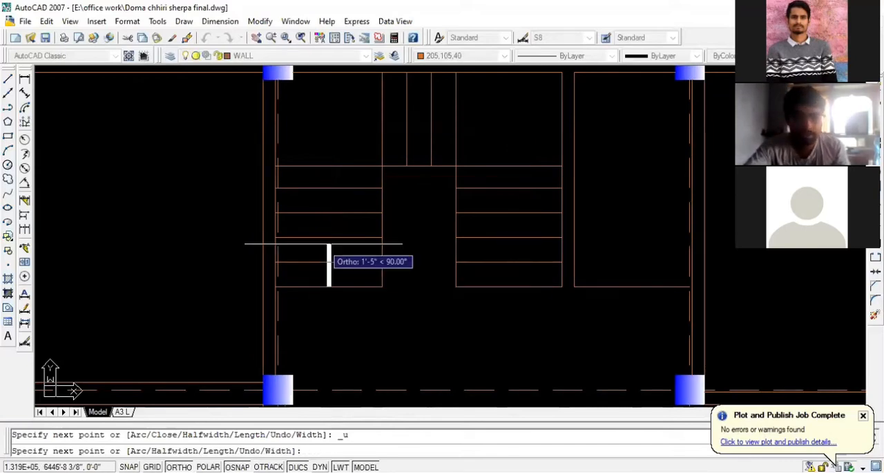
- Route the polyline up the left flight, about 6'-3" across the middle flight, and down to the right flight's second tread line above the bottom
{"action": "left_click", "coordinate": [329, 125]}
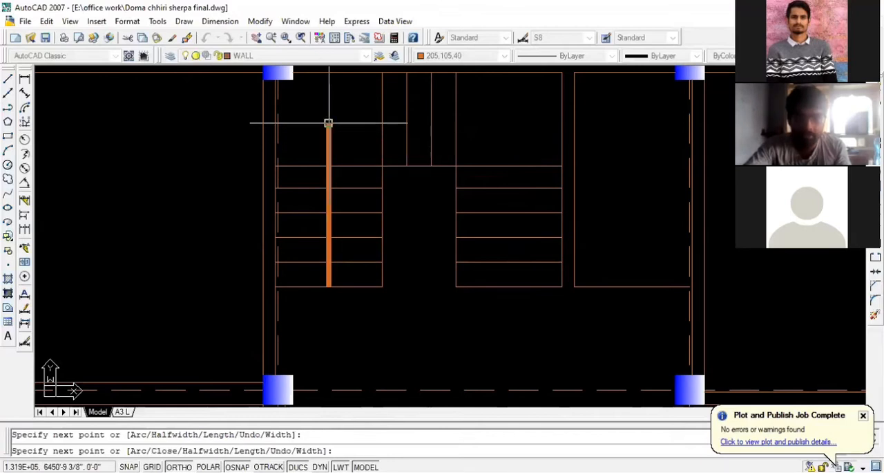
{"action": "left_click", "coordinate": [512, 124]}
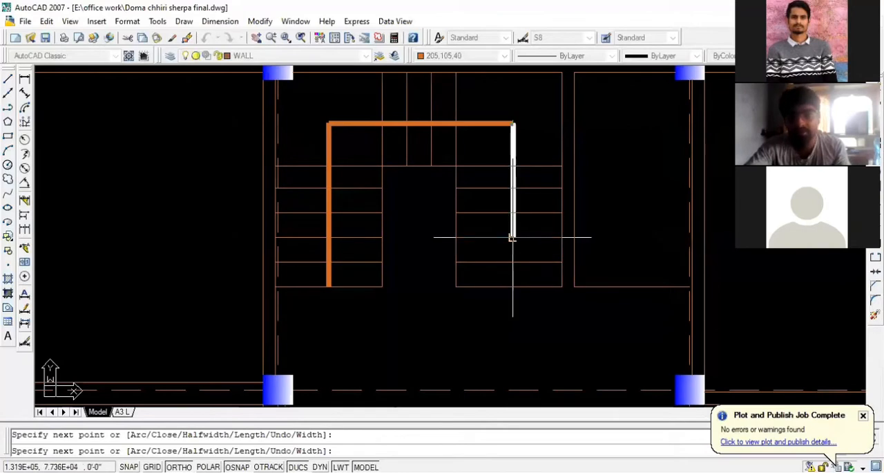
{"action": "left_click", "coordinate": [512, 237]}
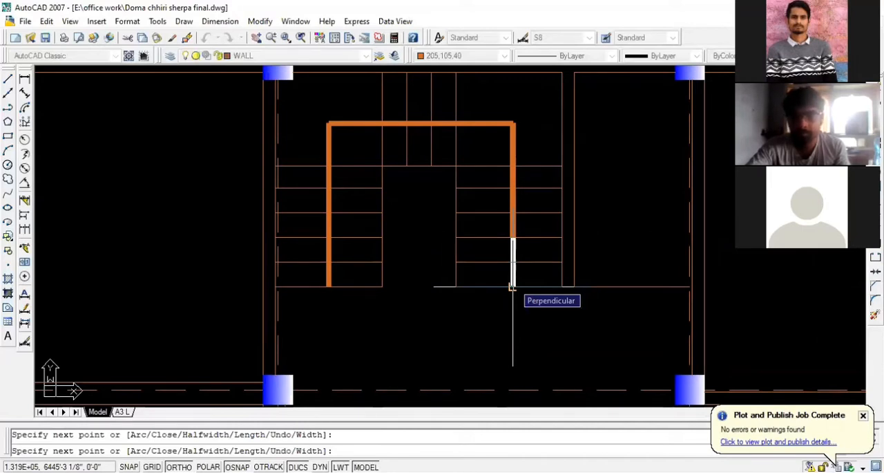
- Finish the polyline with an arrowhead tapering from width 7" to 0, ending perpendicular on the right flight's bottom line
{"action": "type", "text": "w"}
{"action": "key", "text": "Return"}
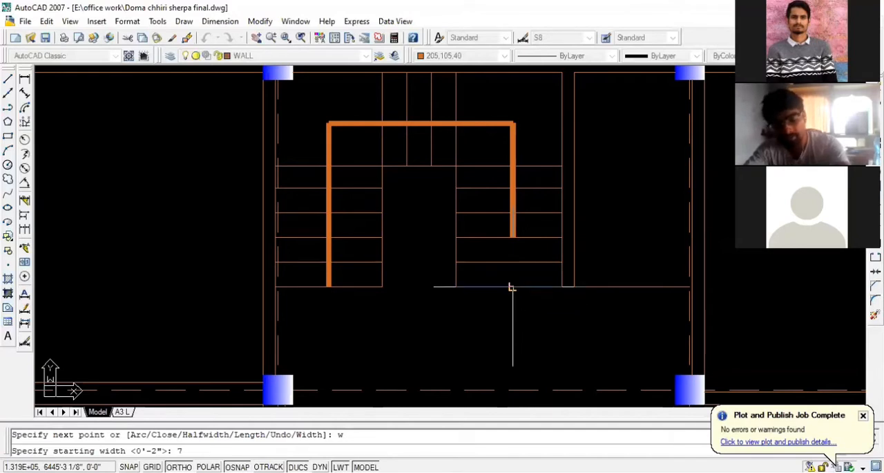
{"action": "type", "text": "7"}
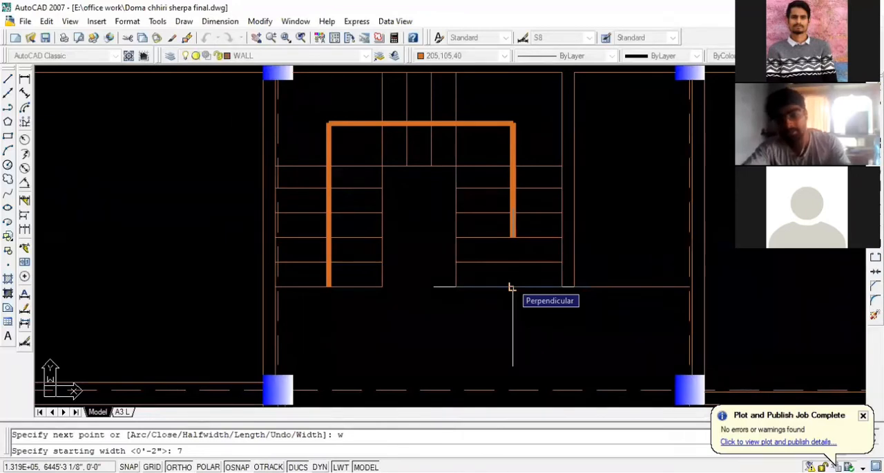
{"action": "key", "text": "Return"}
{"action": "type", "text": "0"}
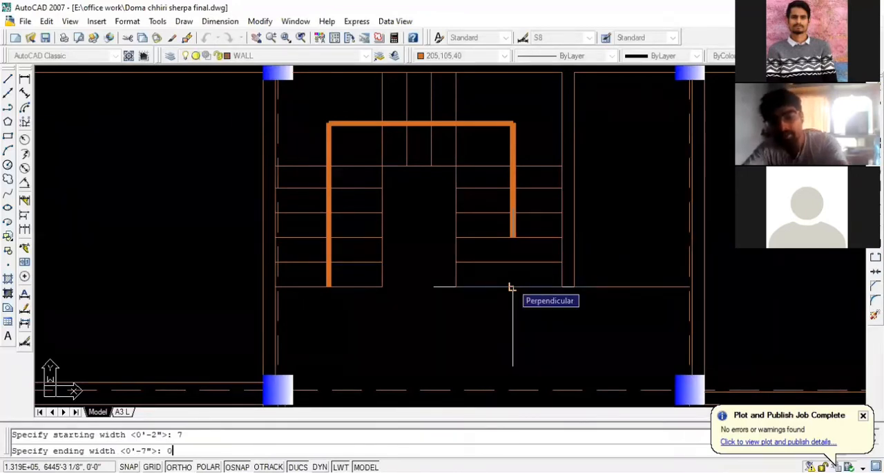
{"action": "key", "text": "Return"}
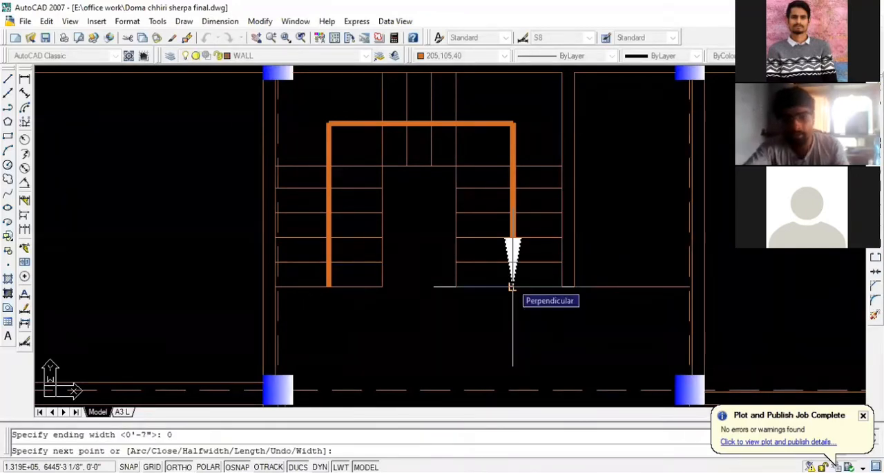
{"action": "left_click", "coordinate": [511, 287]}
{"action": "key", "text": "Escape"}
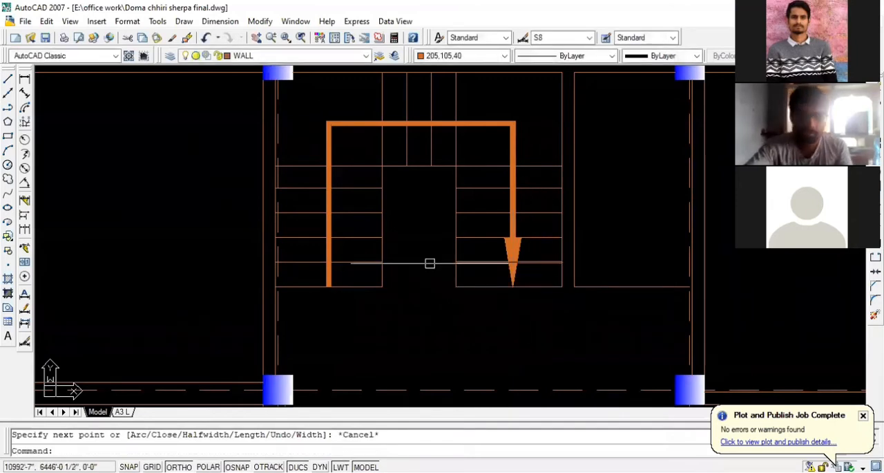
- Select the staircase arrow polyline to check its vertices from the left flight's start to the arrowhead, and clear the selection
{"action": "scroll", "coordinate": [327, 292], "scroll_direction": "up", "scroll_amount": 3}
{"action": "scroll", "coordinate": [320, 275], "scroll_direction": "down", "scroll_amount": 3}
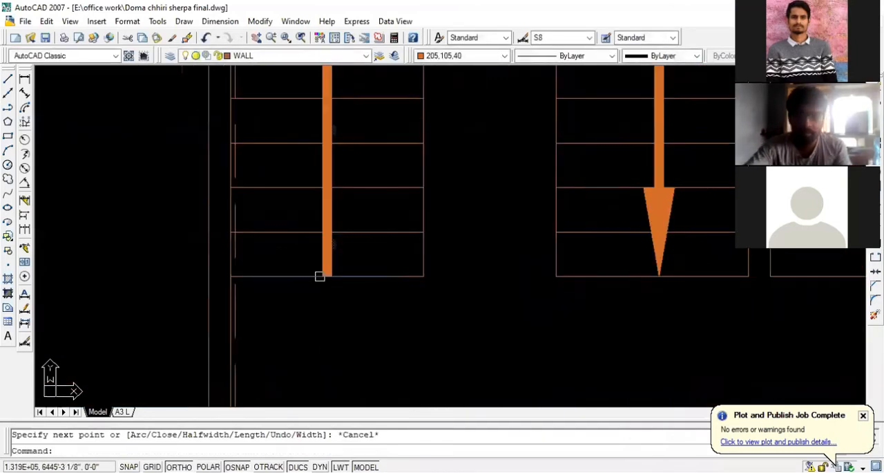
{"action": "scroll", "coordinate": [314, 276], "scroll_direction": "up", "scroll_amount": 2}
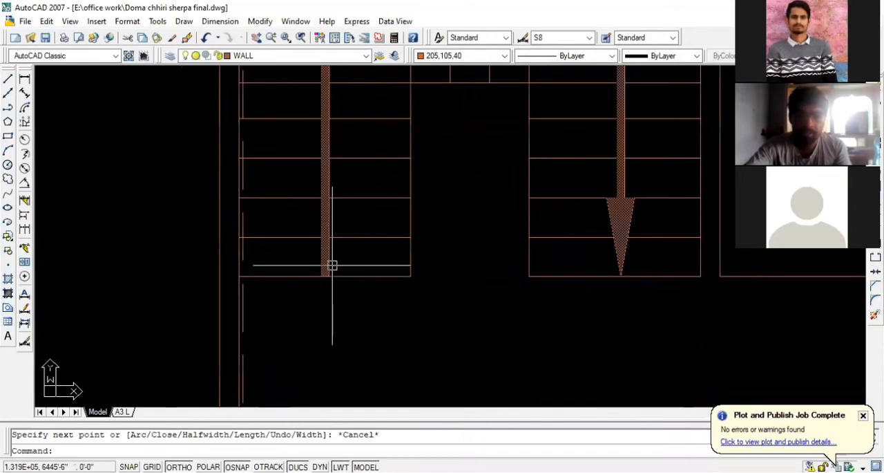
{"action": "left_click", "coordinate": [325, 266]}
{"action": "scroll", "coordinate": [292, 294], "scroll_direction": "down", "scroll_amount": 2}
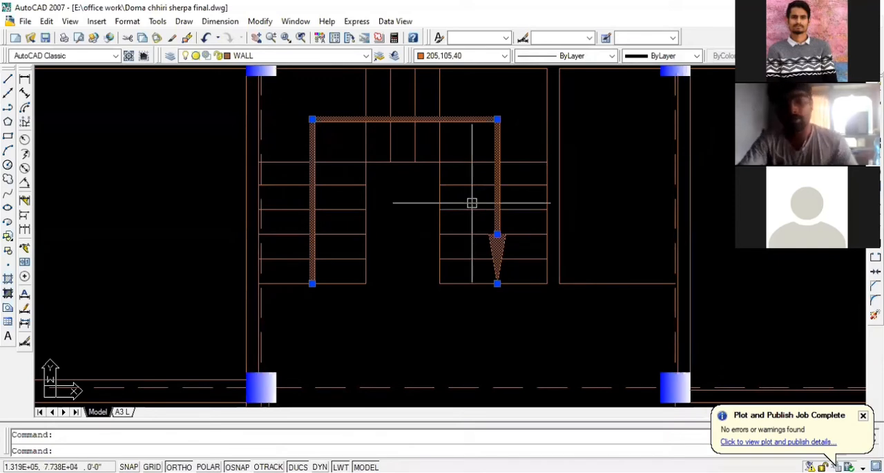
{"action": "key", "text": "Escape"}
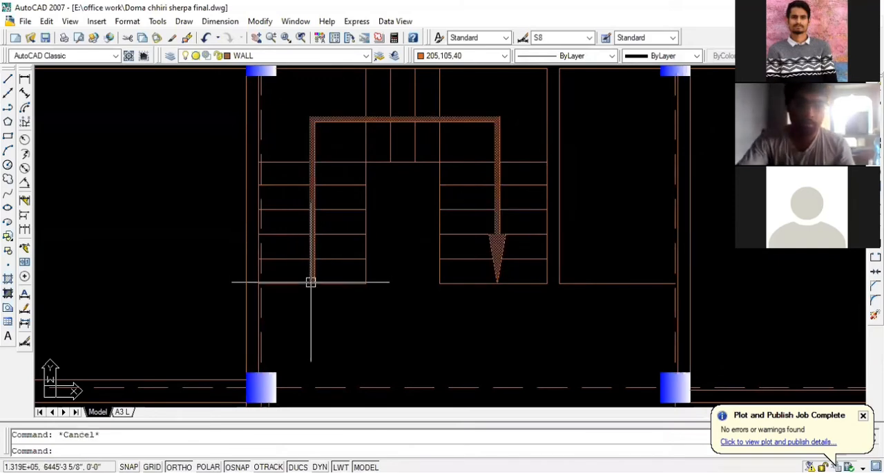
- Examine the staircase arrow up close at its start on the left flight, its two upper corners and its arrowhead on the right flight
{"action": "scroll", "coordinate": [310, 278], "scroll_direction": "up", "scroll_amount": 2}
{"action": "scroll", "coordinate": [310, 284], "scroll_direction": "down", "scroll_amount": 2}
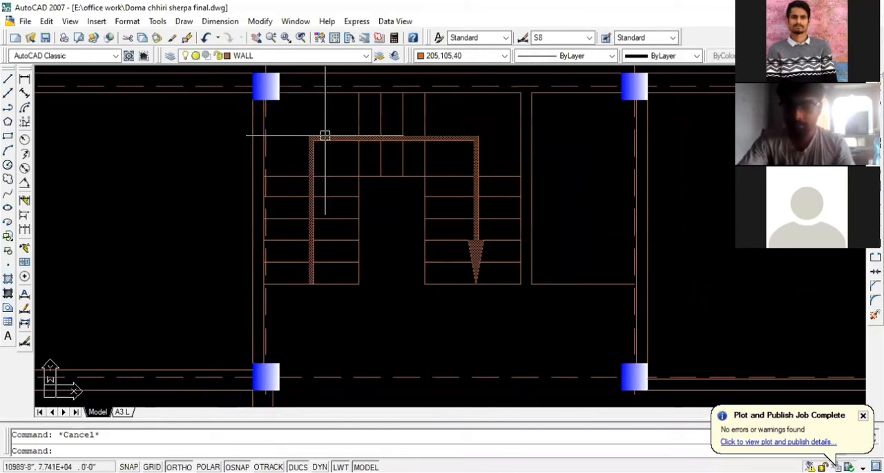
{"action": "scroll", "coordinate": [309, 160], "scroll_direction": "up", "scroll_amount": 2}
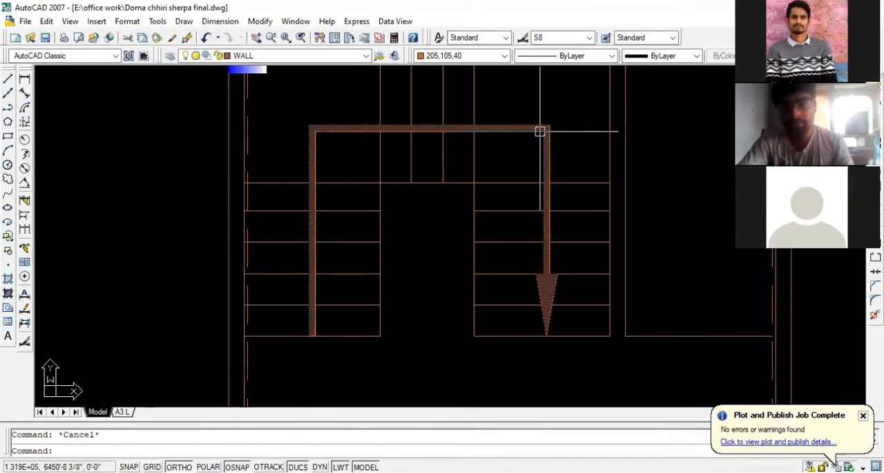
{"action": "scroll", "coordinate": [546, 274], "scroll_direction": "up", "scroll_amount": 3}
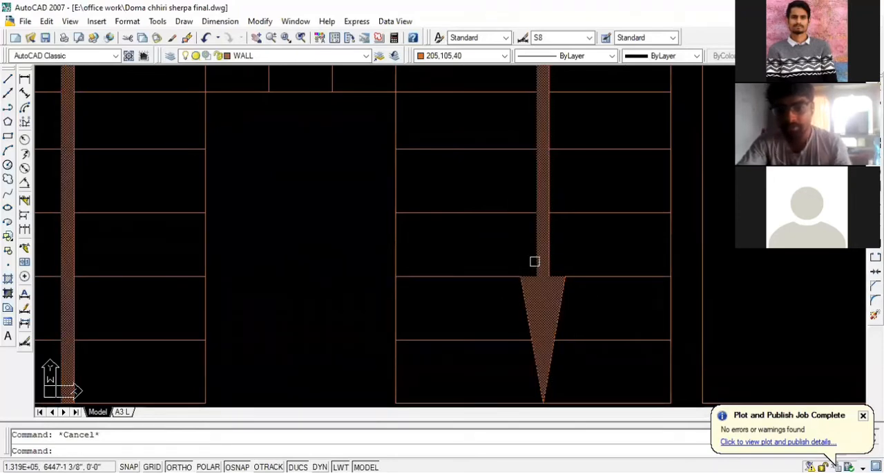
{"action": "scroll", "coordinate": [535, 261], "scroll_direction": "down", "scroll_amount": 2}
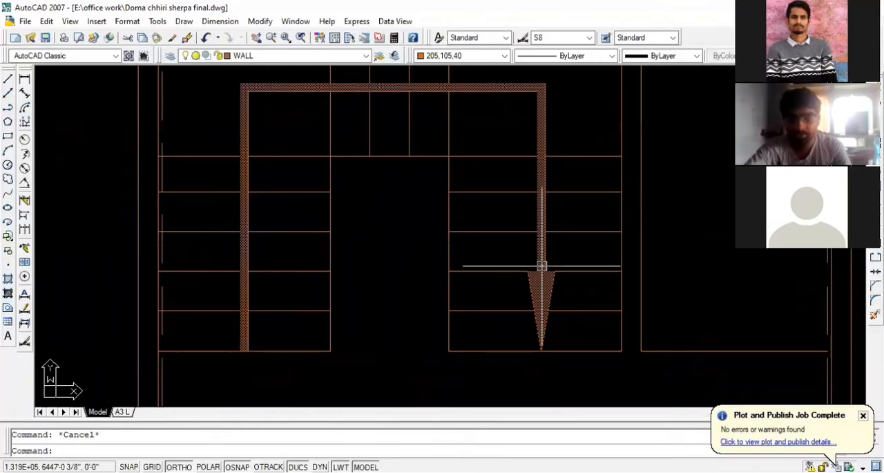
{"action": "scroll", "coordinate": [535, 270], "scroll_direction": "up", "scroll_amount": 3}
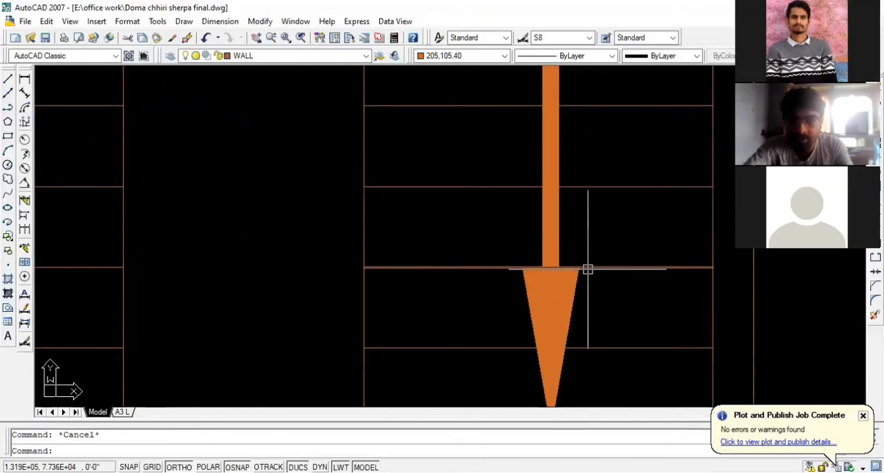
{"action": "scroll", "coordinate": [583, 269], "scroll_direction": "down", "scroll_amount": 2}
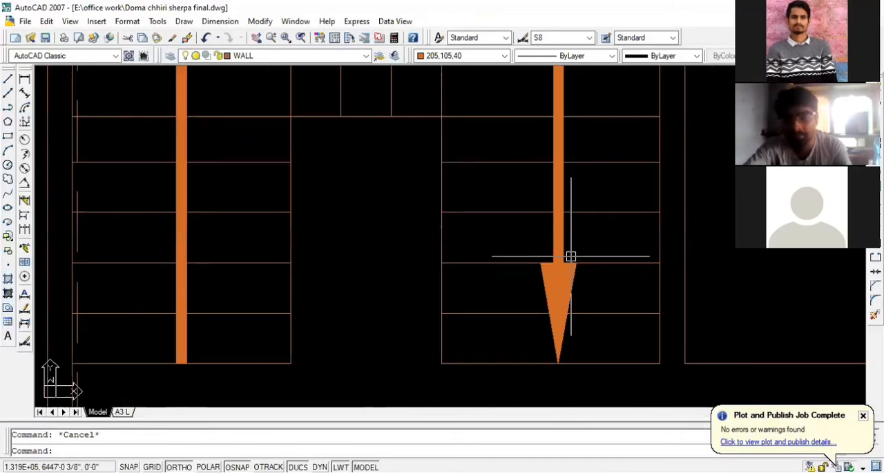
{"action": "scroll", "coordinate": [546, 371], "scroll_direction": "up", "scroll_amount": 2}
{"action": "scroll", "coordinate": [548, 367], "scroll_direction": "down", "scroll_amount": 4}
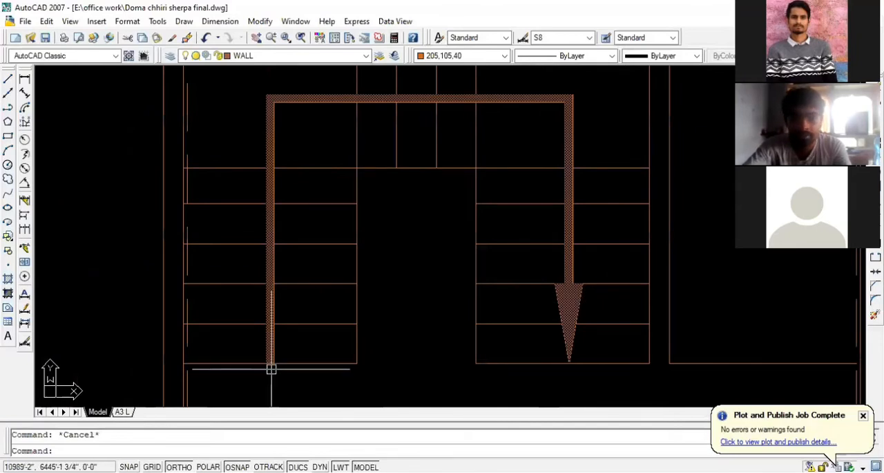
{"action": "scroll", "coordinate": [271, 369], "scroll_direction": "up", "scroll_amount": 2}
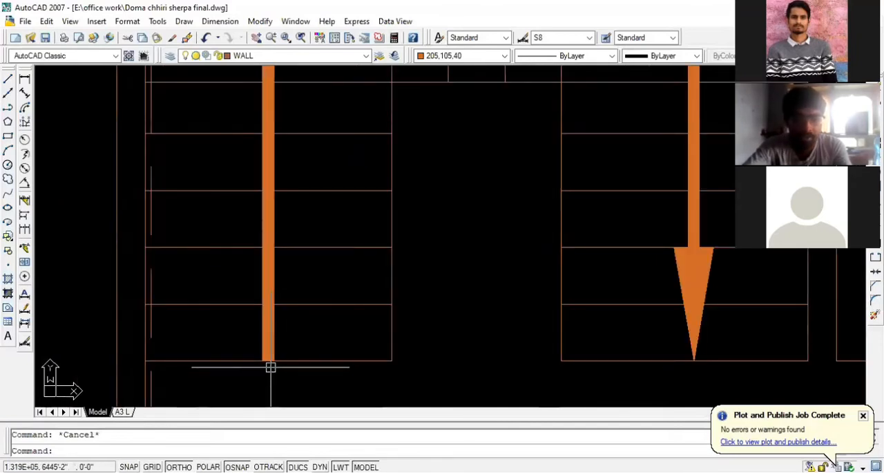
{"action": "scroll", "coordinate": [270, 332], "scroll_direction": "down", "scroll_amount": 2}
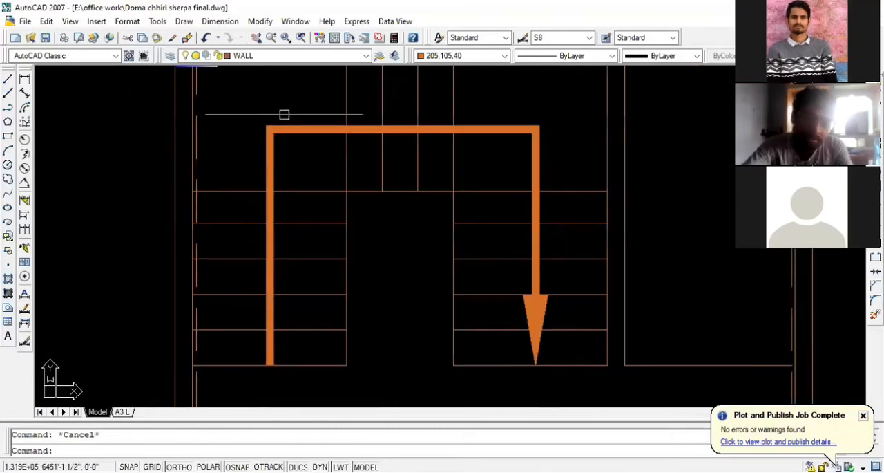
{"action": "scroll", "coordinate": [281, 116], "scroll_direction": "up", "scroll_amount": 2}
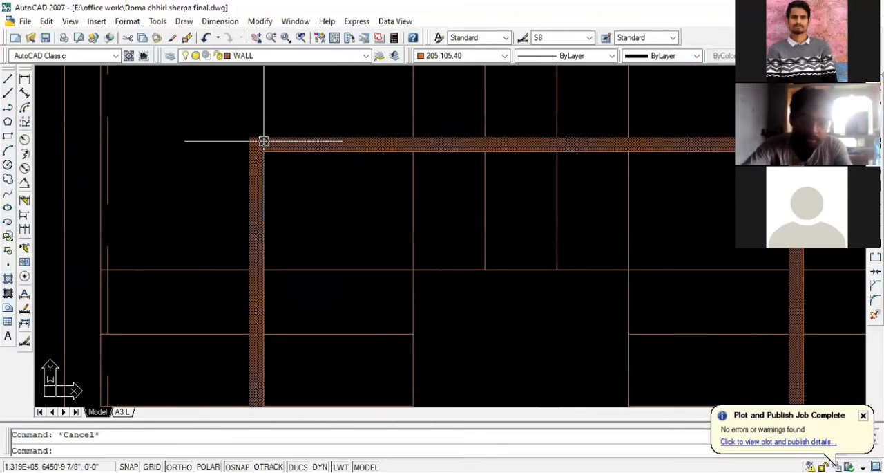
{"action": "scroll", "coordinate": [263, 141], "scroll_direction": "down", "scroll_amount": 4}
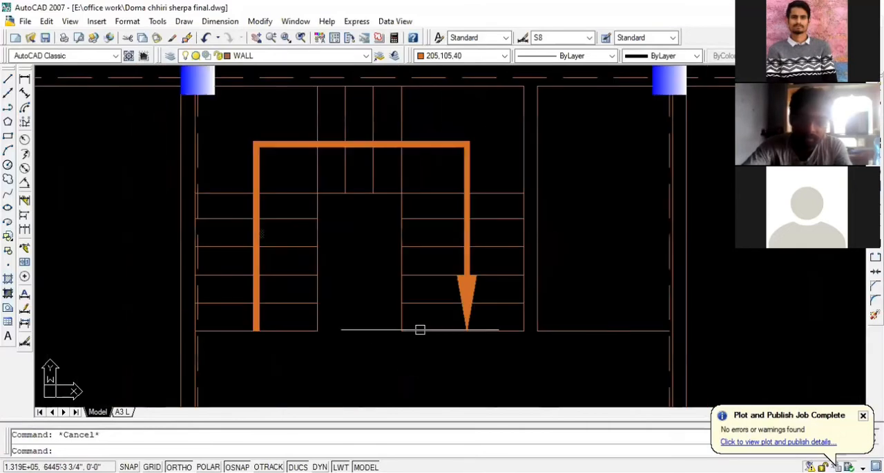
{"action": "scroll", "coordinate": [479, 257], "scroll_direction": "up", "scroll_amount": 4}
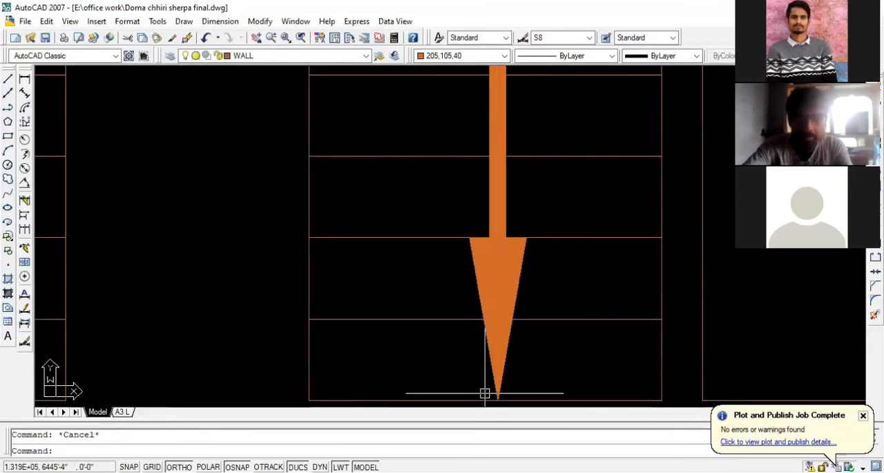
{"action": "scroll", "coordinate": [484, 393], "scroll_direction": "down", "scroll_amount": 4}
{"action": "scroll", "coordinate": [500, 371], "scroll_direction": "up", "scroll_amount": 1}
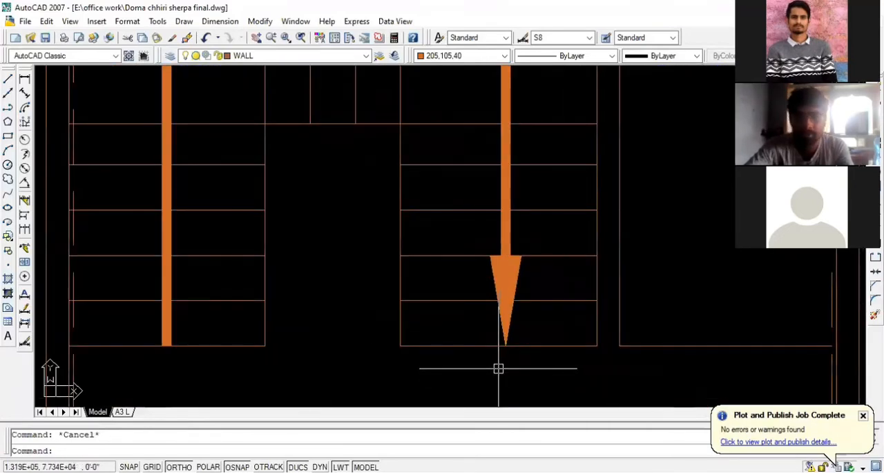
{"action": "scroll", "coordinate": [511, 374], "scroll_direction": "down", "scroll_amount": 1}
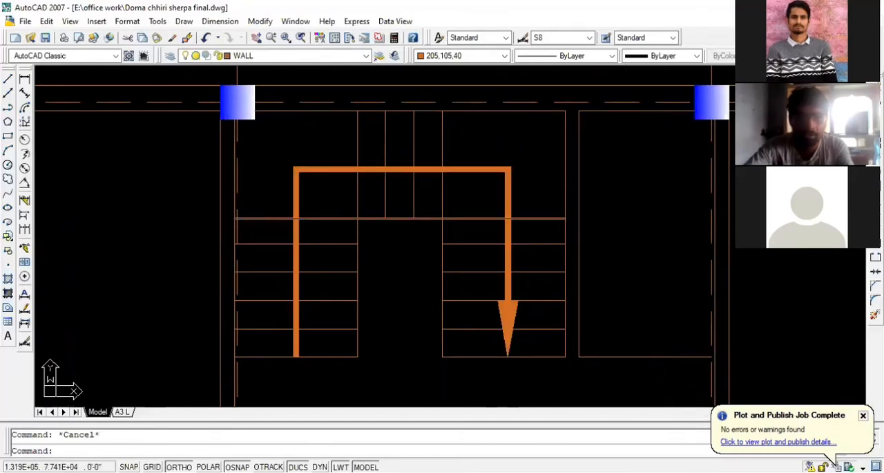
{"action": "scroll", "coordinate": [306, 166], "scroll_direction": "up", "scroll_amount": 1}
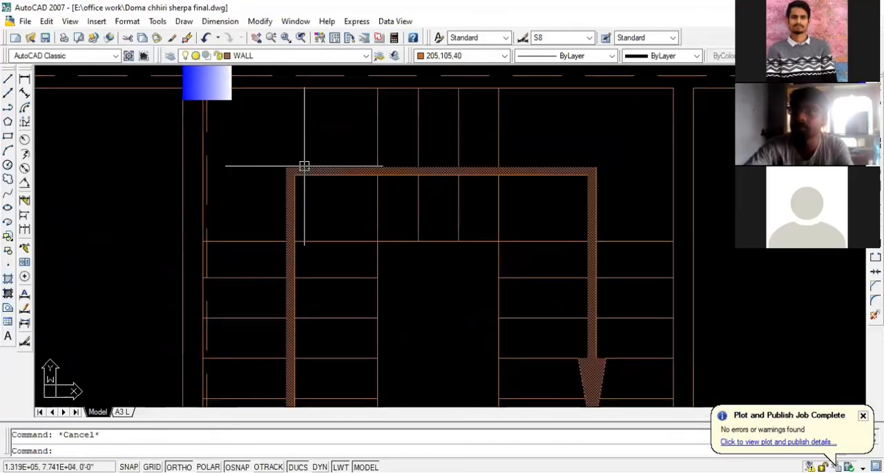
{"action": "scroll", "coordinate": [304, 173], "scroll_direction": "up", "scroll_amount": 1}
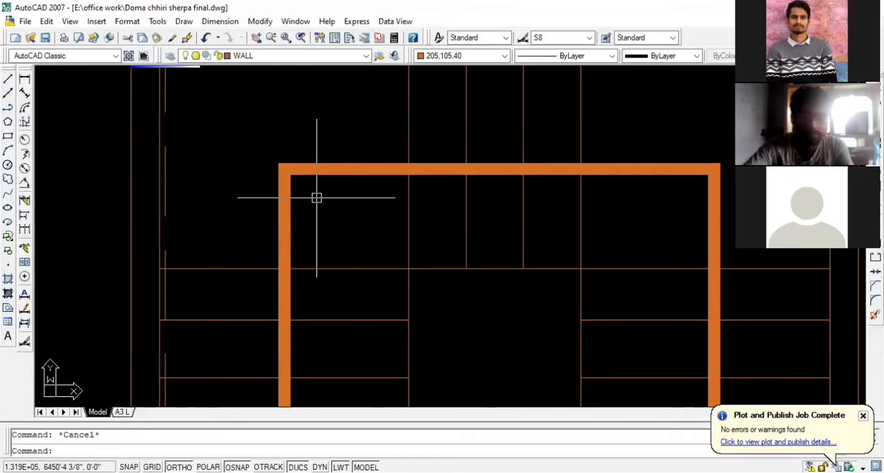
{"action": "scroll", "coordinate": [312, 198], "scroll_direction": "up", "scroll_amount": 2}
{"action": "scroll", "coordinate": [186, 193], "scroll_direction": "down", "scroll_amount": 3}
{"action": "scroll", "coordinate": [405, 193], "scroll_direction": "up", "scroll_amount": 2}
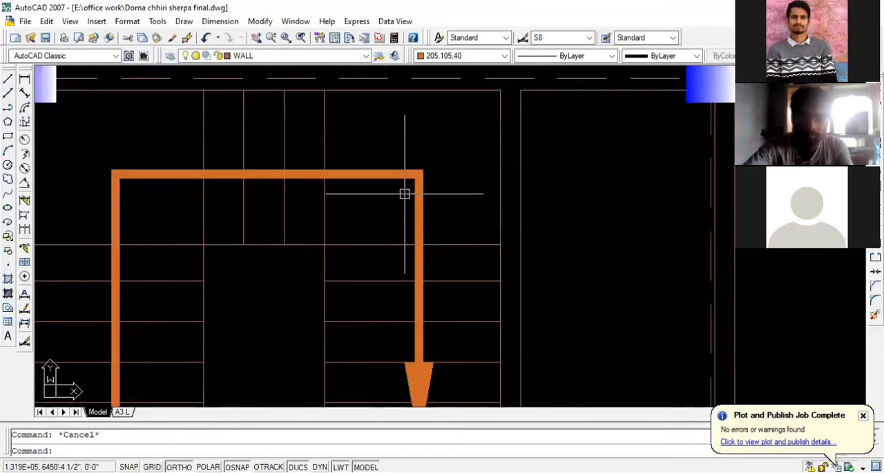
{"action": "scroll", "coordinate": [596, 197], "scroll_direction": "down", "scroll_amount": 2}
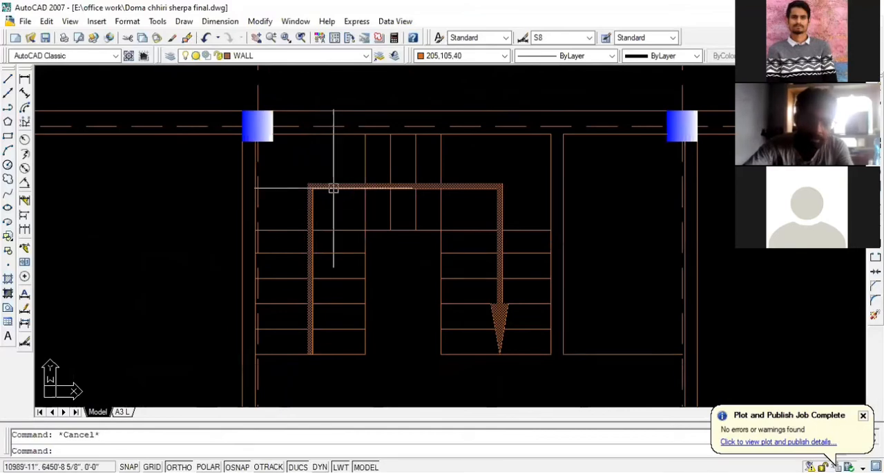
- Compare the drawn arrow's upper corners with the staircase arrow in the reference ground floor plan image
{"action": "scroll", "coordinate": [419, 180], "scroll_direction": "up", "scroll_amount": 1}
{"action": "scroll", "coordinate": [430, 196], "scroll_direction": "down", "scroll_amount": 6}
{"action": "scroll", "coordinate": [333, 233], "scroll_direction": "down", "scroll_amount": 2}
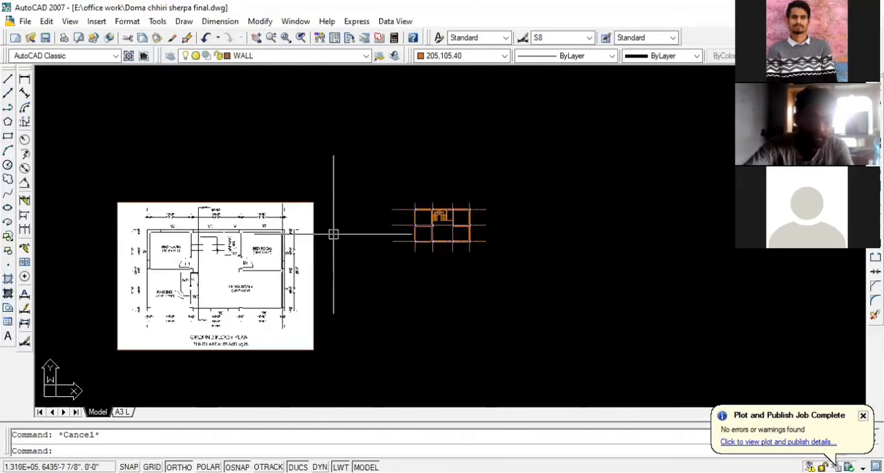
{"action": "scroll", "coordinate": [325, 236], "scroll_direction": "up", "scroll_amount": 10}
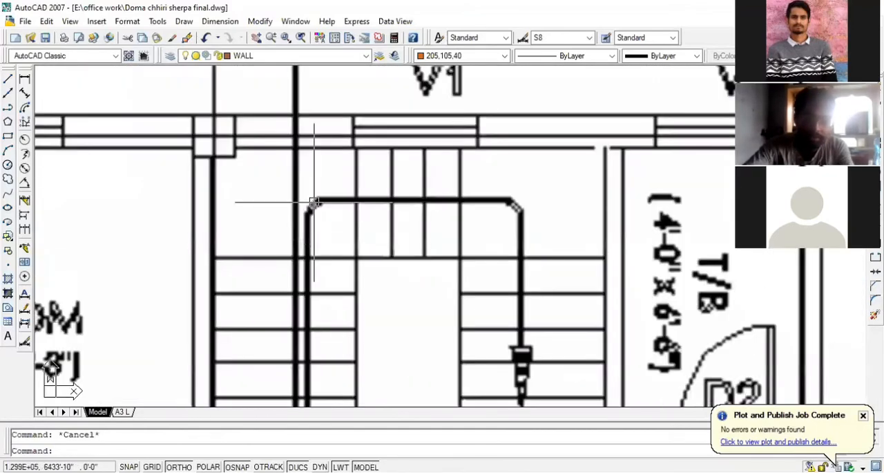
{"action": "scroll", "coordinate": [119, 192], "scroll_direction": "down", "scroll_amount": 2}
{"action": "scroll", "coordinate": [119, 192], "scroll_direction": "down", "scroll_amount": 5}
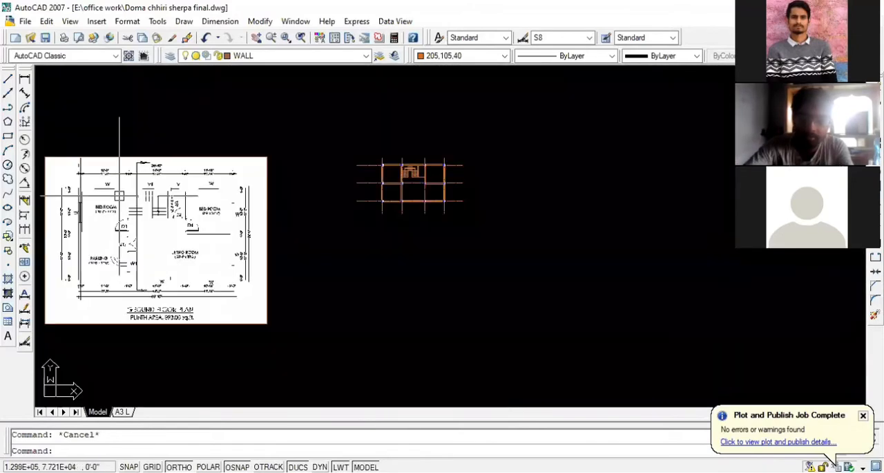
{"action": "scroll", "coordinate": [398, 144], "scroll_direction": "up", "scroll_amount": 8}
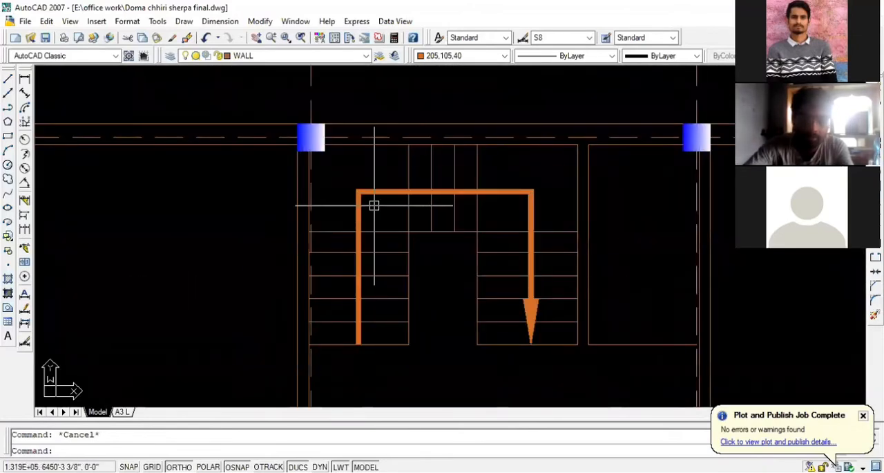
{"action": "scroll", "coordinate": [373, 205], "scroll_direction": "up", "scroll_amount": 1}
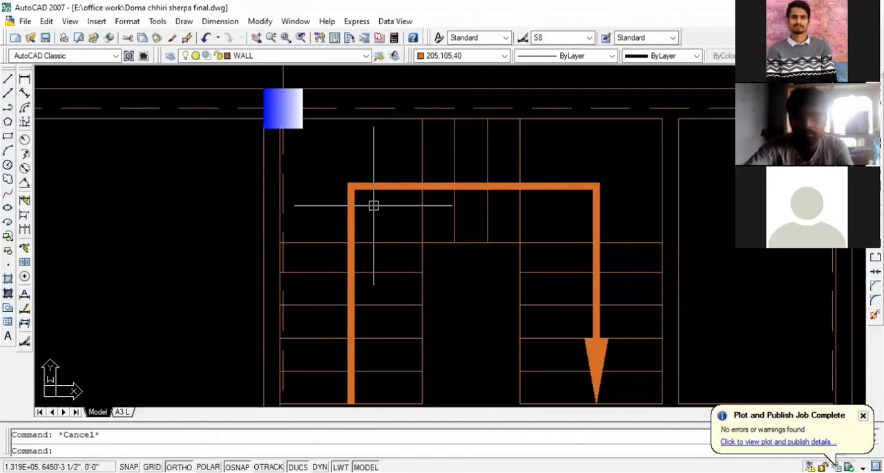
{"action": "scroll", "coordinate": [373, 204], "scroll_direction": "down", "scroll_amount": 1}
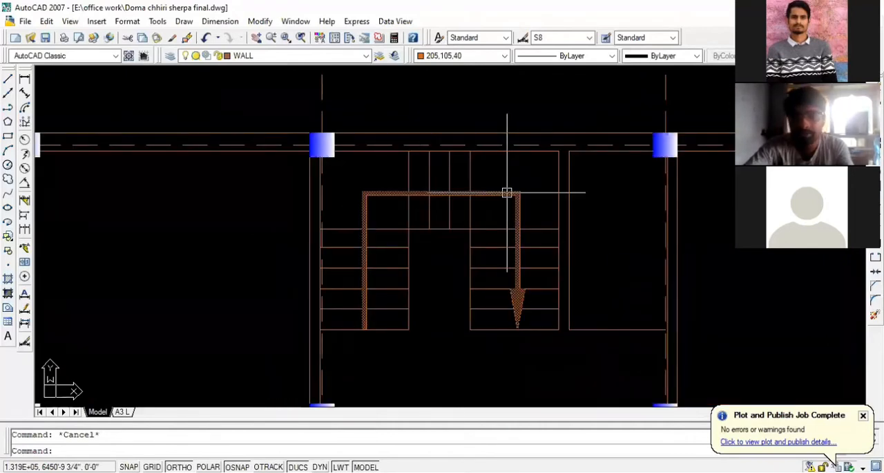
- Select the arrow polyline to review it within the whole floor plan, and clear the selection
{"action": "left_click", "coordinate": [507, 192]}
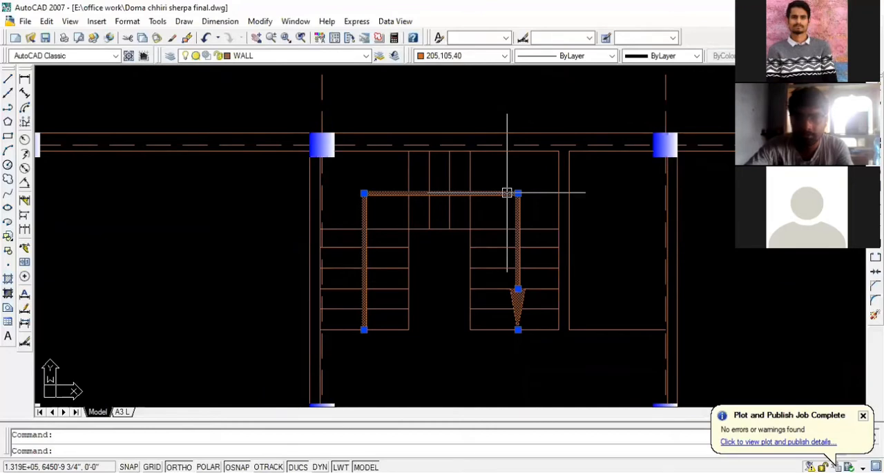
{"action": "scroll", "coordinate": [588, 177], "scroll_direction": "down", "scroll_amount": 3}
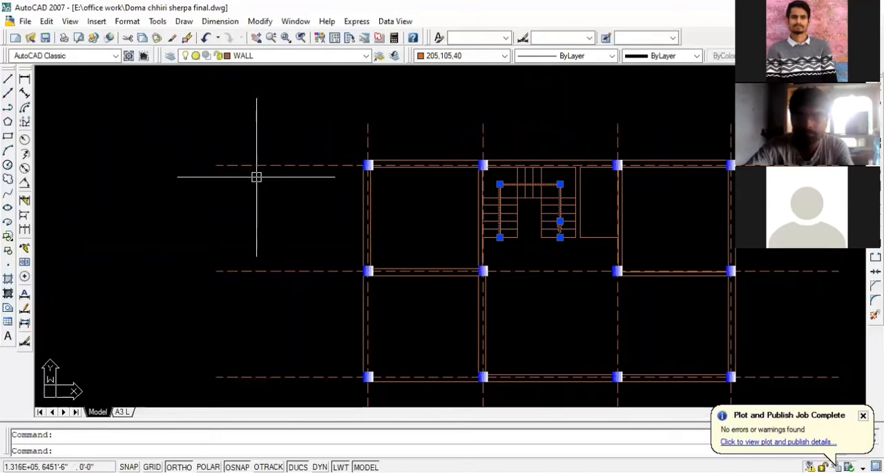
{"action": "scroll", "coordinate": [168, 195], "scroll_direction": "down", "scroll_amount": 2}
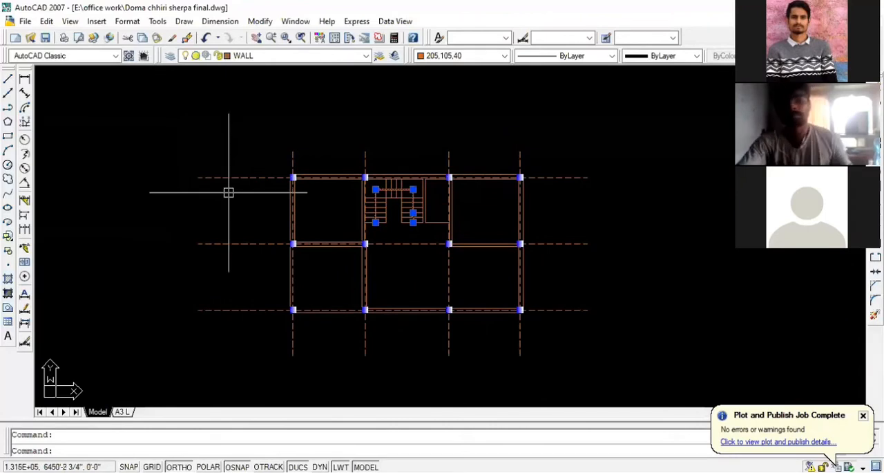
{"action": "key", "text": "Escape"}
{"action": "scroll", "coordinate": [414, 206], "scroll_direction": "up", "scroll_amount": 2}
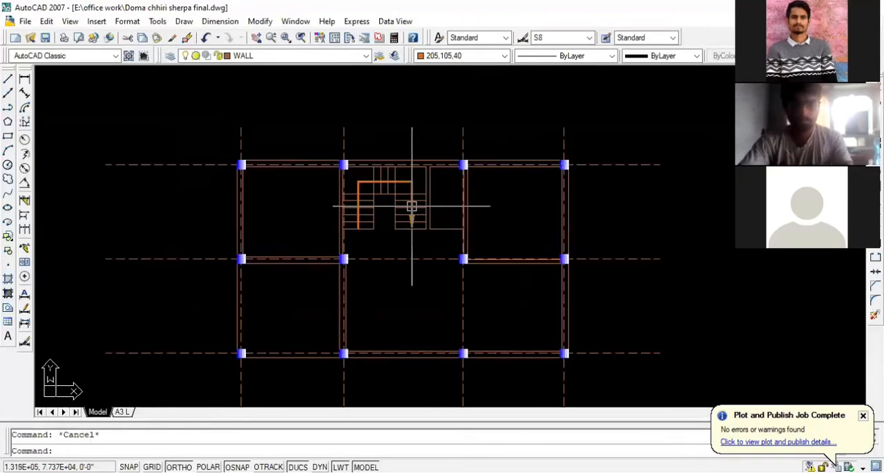
{"action": "scroll", "coordinate": [412, 205], "scroll_direction": "up", "scroll_amount": 1}
{"action": "scroll", "coordinate": [412, 206], "scroll_direction": "up", "scroll_amount": 1}
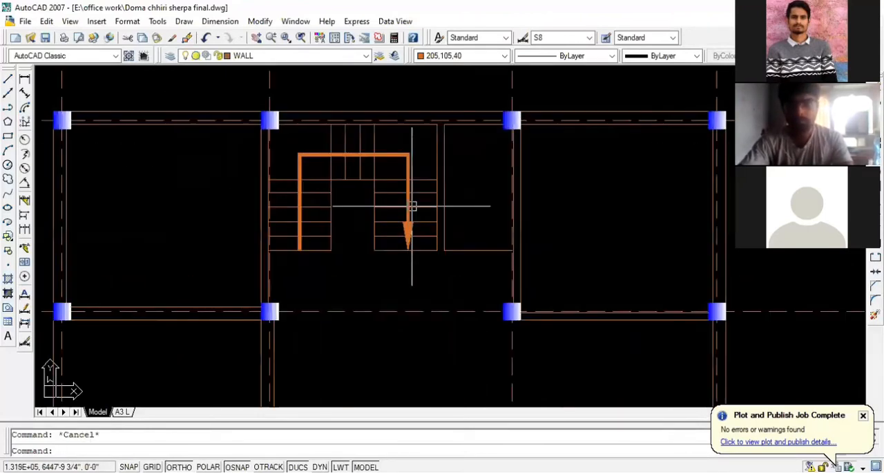
{"action": "scroll", "coordinate": [412, 206], "scroll_direction": "down", "scroll_amount": 4}
{"action": "scroll", "coordinate": [415, 204], "scroll_direction": "up", "scroll_amount": 3}
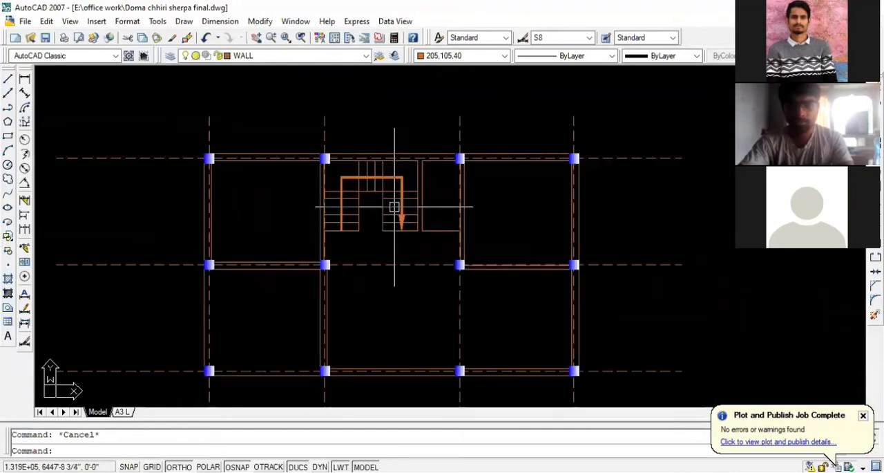
{"action": "scroll", "coordinate": [393, 206], "scroll_direction": "up", "scroll_amount": 2}
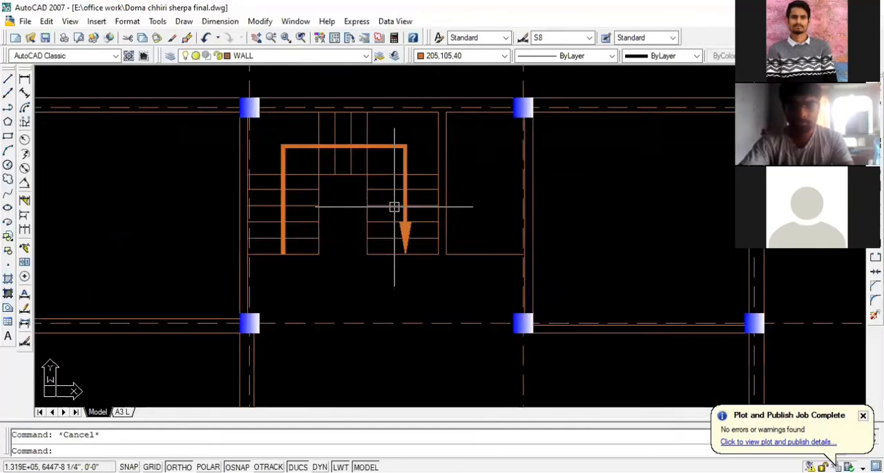
- Examine the drawn staircase arrow and the curved steps between the parking area and main door in the reference ground floor plan image
{"action": "scroll", "coordinate": [395, 206], "scroll_direction": "down", "scroll_amount": 2}
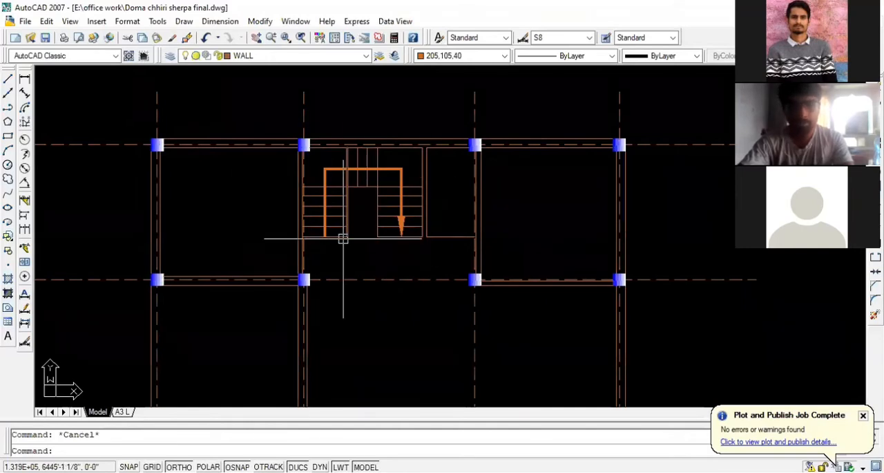
{"action": "scroll", "coordinate": [326, 206], "scroll_direction": "up", "scroll_amount": 3}
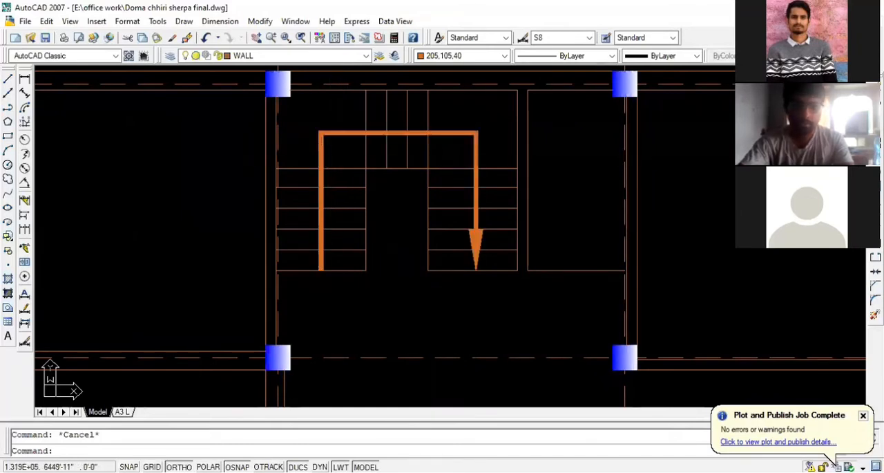
{"action": "scroll", "coordinate": [339, 133], "scroll_direction": "down", "scroll_amount": 5}
{"action": "scroll", "coordinate": [682, 222], "scroll_direction": "down", "scroll_amount": 5}
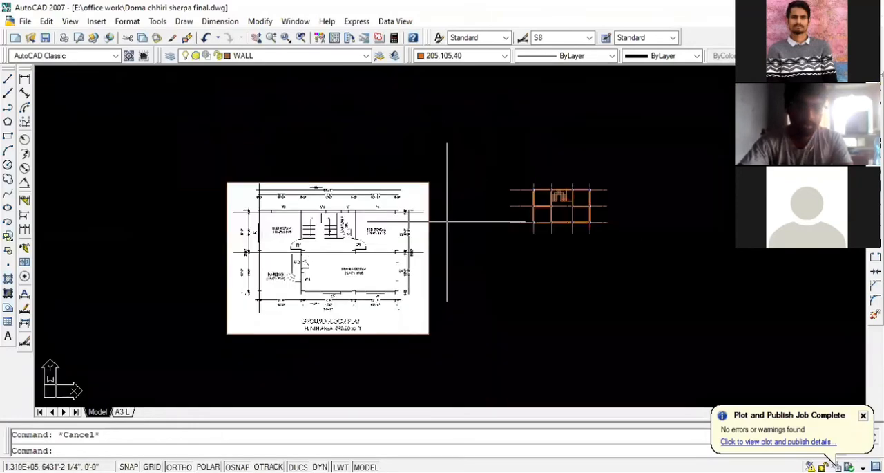
{"action": "scroll", "coordinate": [304, 280], "scroll_direction": "up", "scroll_amount": 9}
{"action": "scroll", "coordinate": [311, 280], "scroll_direction": "up", "scroll_amount": 2}
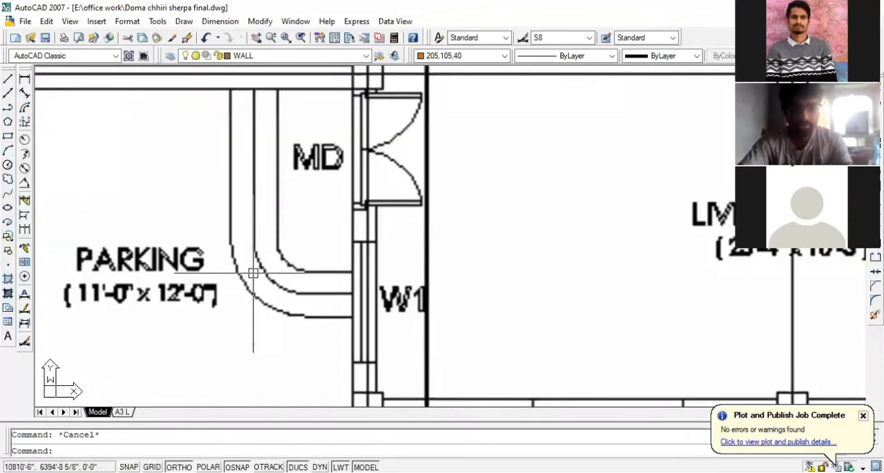
{"action": "scroll", "coordinate": [264, 296], "scroll_direction": "down", "scroll_amount": 2}
{"action": "scroll", "coordinate": [173, 294], "scroll_direction": "down", "scroll_amount": 5}
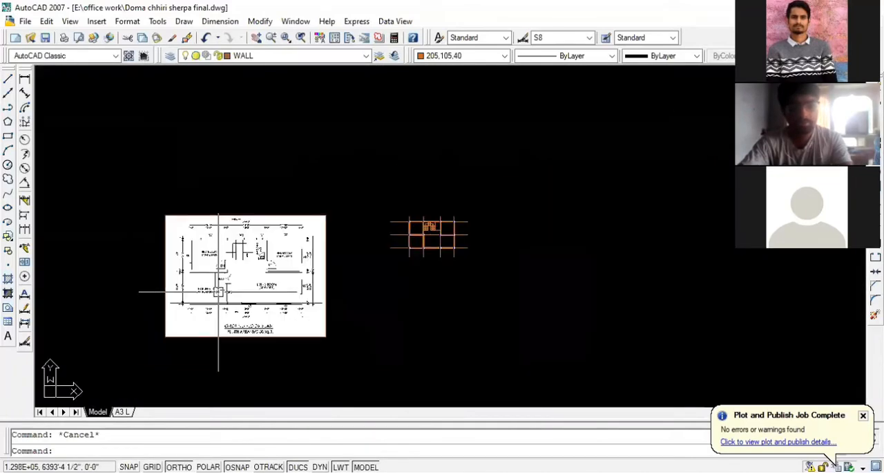
- Try filleting the upper-left corner of the staircase arrow with a radius of 7, and undo the fillet
{"action": "scroll", "coordinate": [428, 245], "scroll_direction": "up", "scroll_amount": 4}
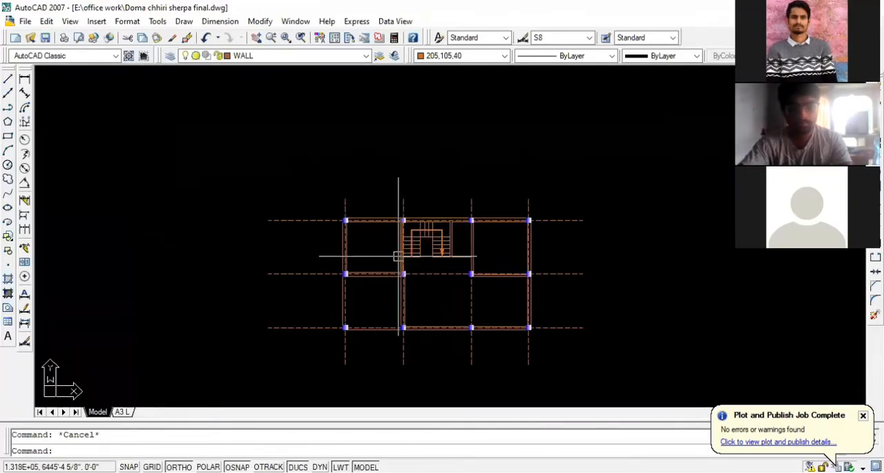
{"action": "scroll", "coordinate": [401, 260], "scroll_direction": "up", "scroll_amount": 3}
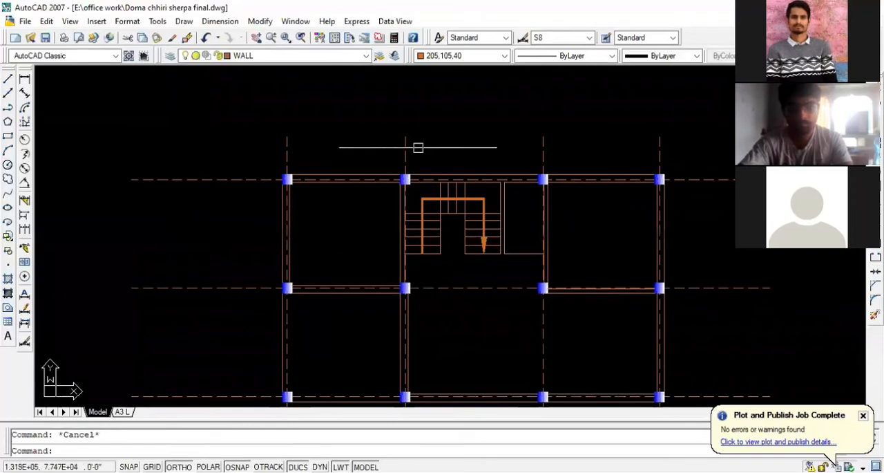
{"action": "scroll", "coordinate": [425, 207], "scroll_direction": "down", "scroll_amount": 4}
{"action": "scroll", "coordinate": [428, 221], "scroll_direction": "up", "scroll_amount": 6}
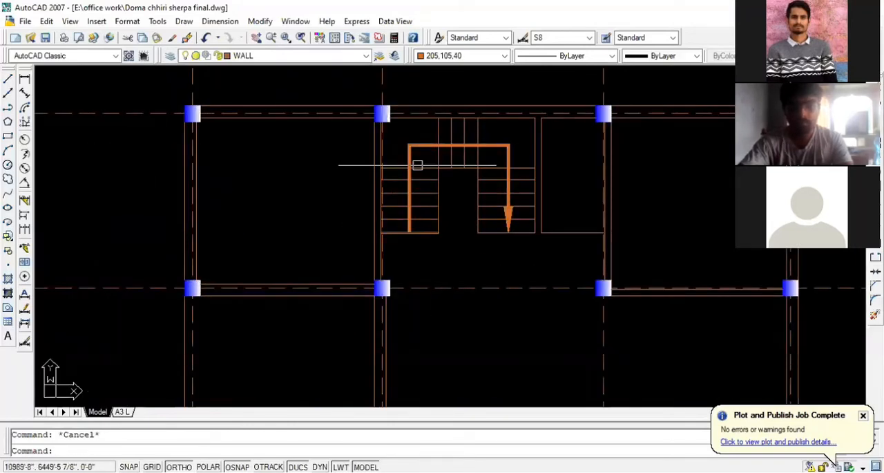
{"action": "scroll", "coordinate": [419, 164], "scroll_direction": "up", "scroll_amount": 2}
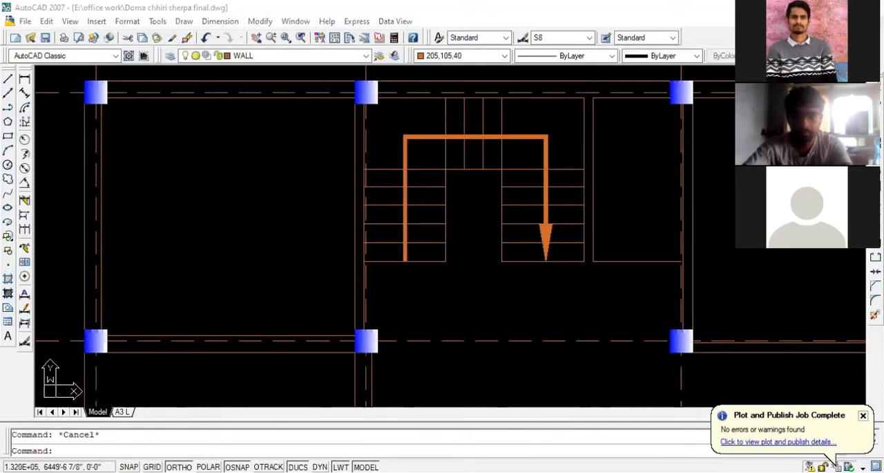
{"action": "scroll", "coordinate": [402, 158], "scroll_direction": "up", "scroll_amount": 2}
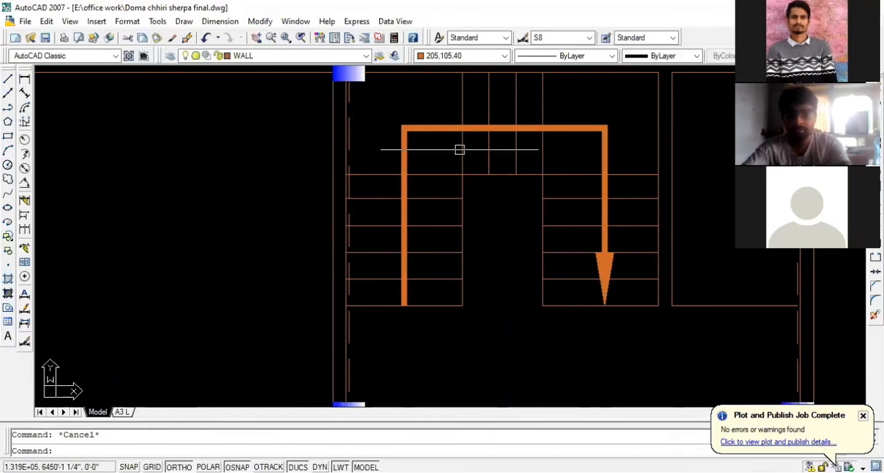
{"action": "type", "text": "f"}
{"action": "key", "text": "Return"}
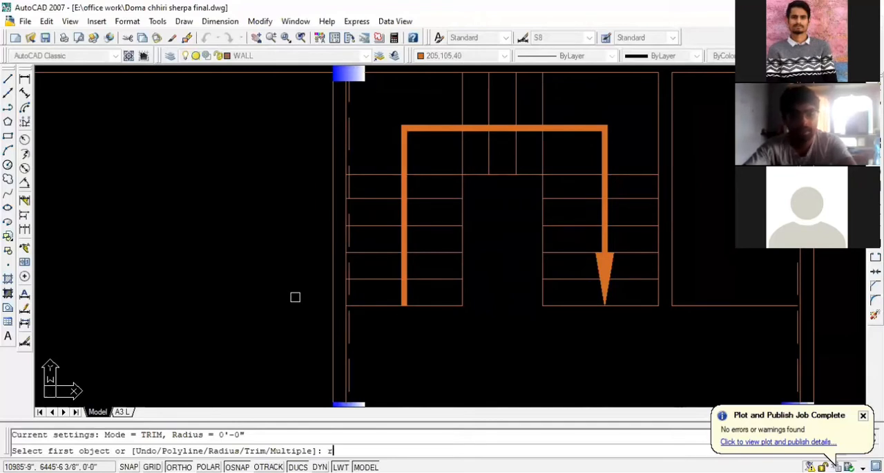
{"action": "key", "text": "Return"}
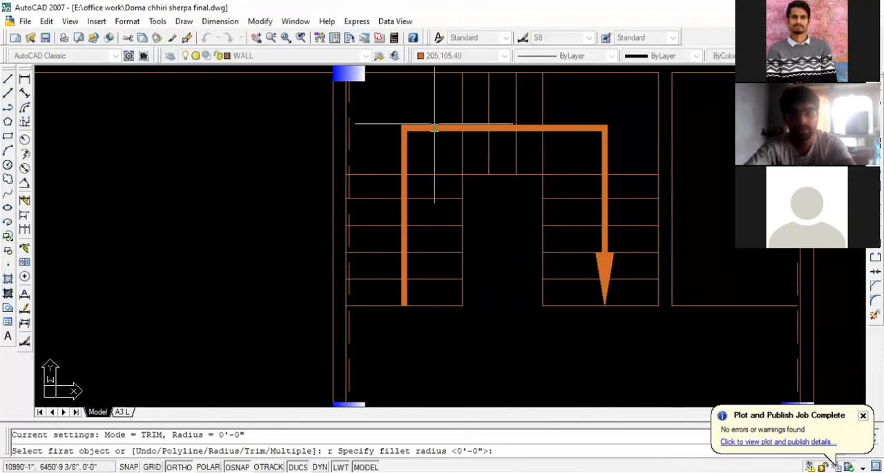
{"action": "type", "text": "7"}
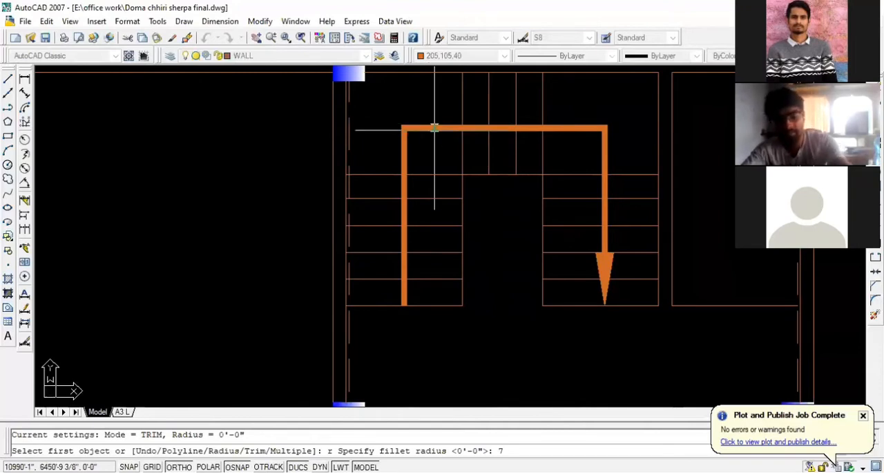
{"action": "key", "text": "Return"}
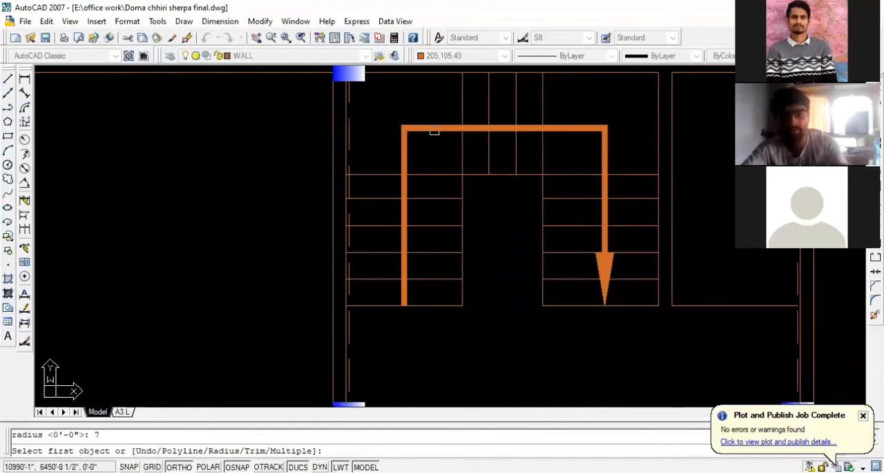
{"action": "left_click", "coordinate": [406, 161]}
{"action": "left_click", "coordinate": [421, 128]}
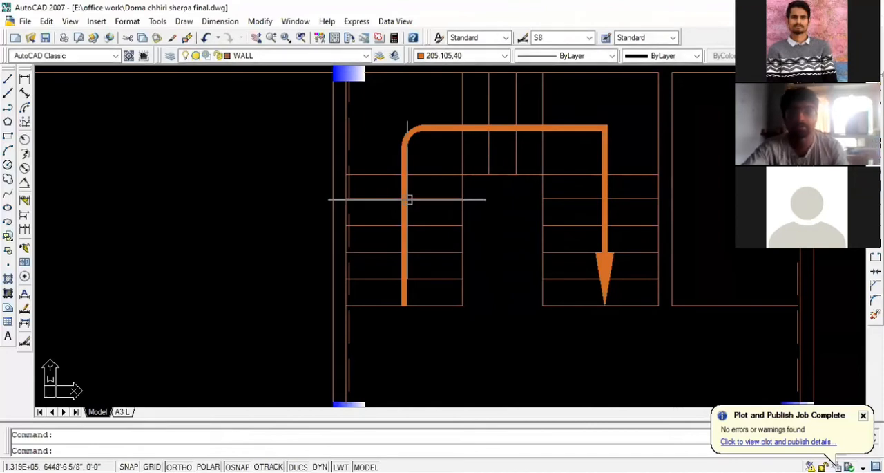
{"action": "key", "text": "ctrl+z"}
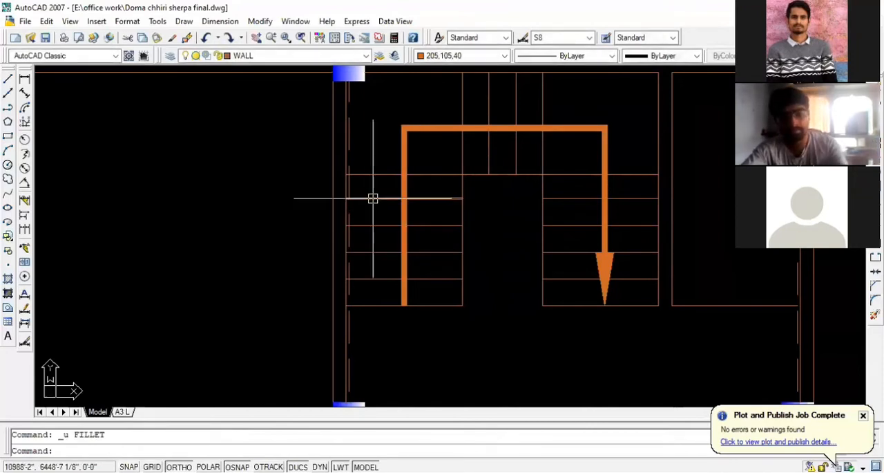
{"action": "key", "text": "Escape"}
- Fillet the staircase arrow's upper-left corner, above the left flight, with a radius of 7
{"action": "type", "text": "f"}
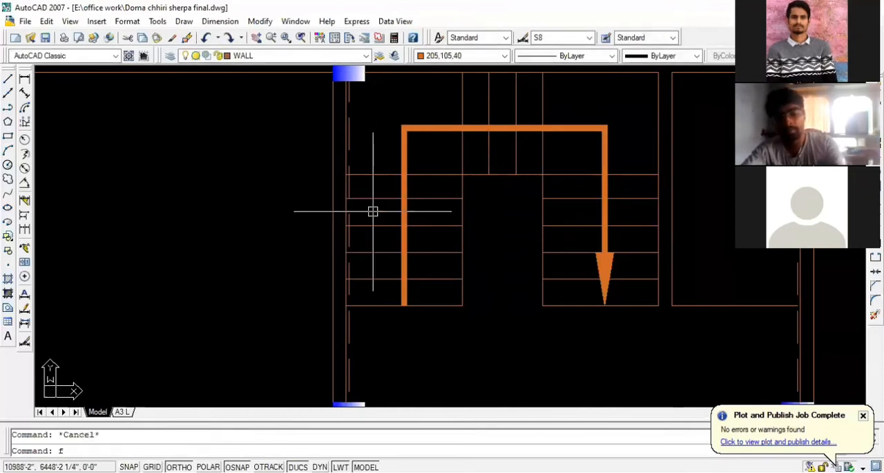
{"action": "key", "text": "Return"}
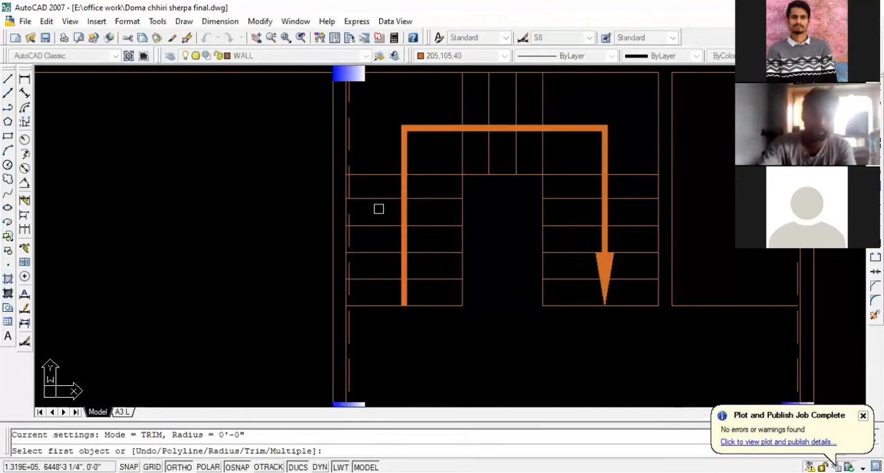
{"action": "type", "text": "r"}
{"action": "key", "text": "Return"}
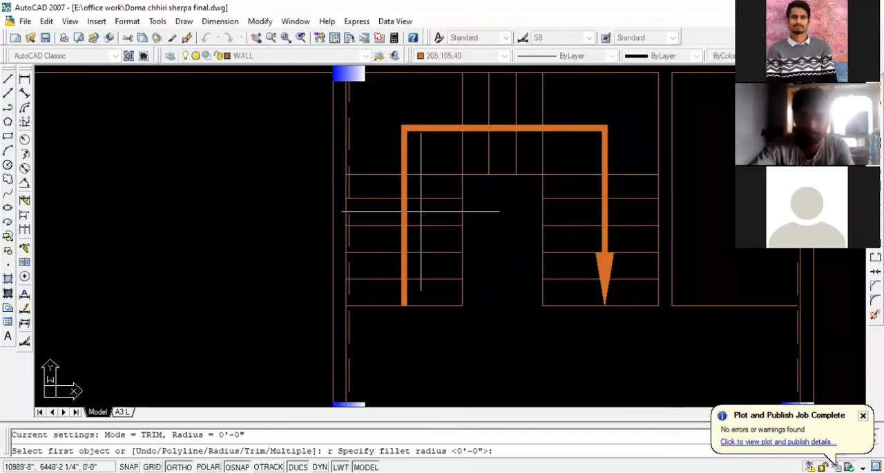
{"action": "type", "text": "7"}
{"action": "key", "text": "Return"}
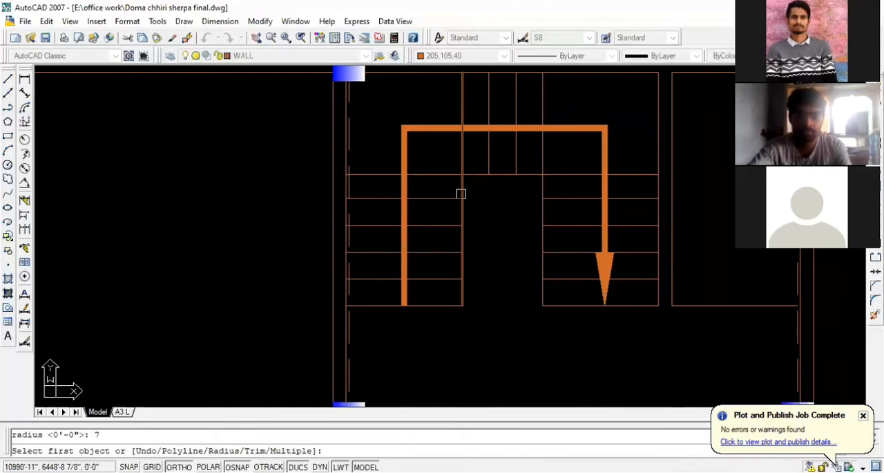
{"action": "left_click", "coordinate": [406, 156]}
{"action": "left_click", "coordinate": [434, 133]}
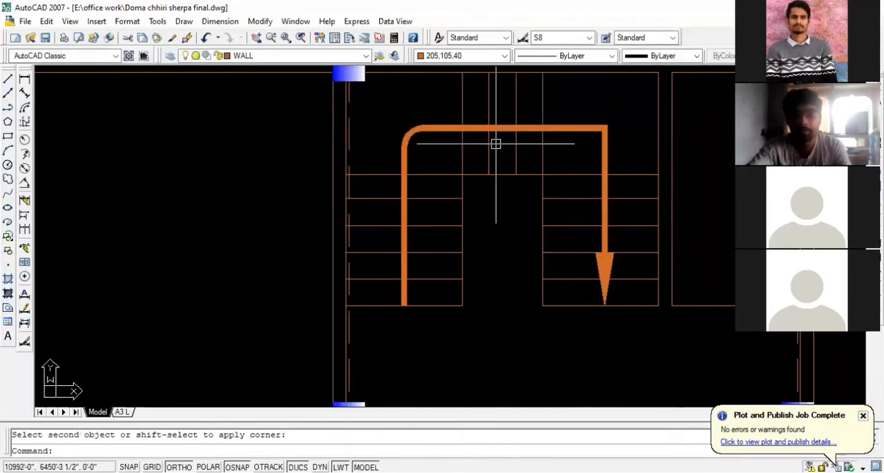
- Fillet the staircase arrow's upper-right corner, above the right flight, with the same radius
{"action": "key", "text": "Return"}
{"action": "left_click", "coordinate": [580, 128]}
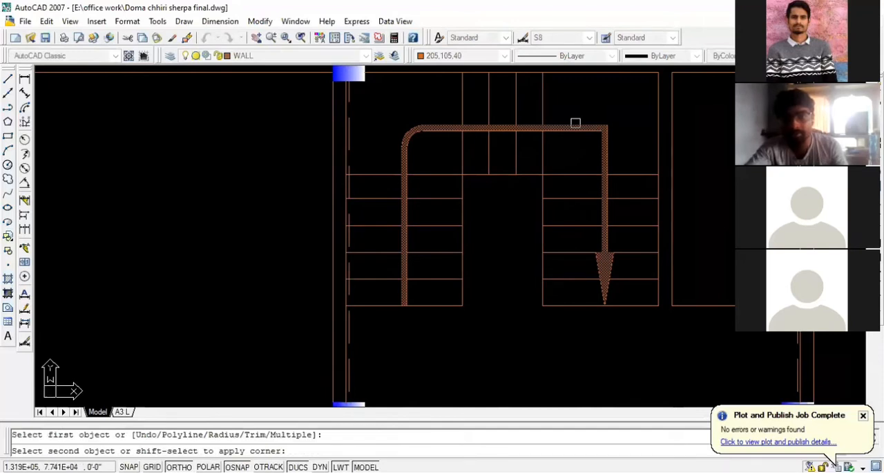
{"action": "left_click", "coordinate": [604, 136]}
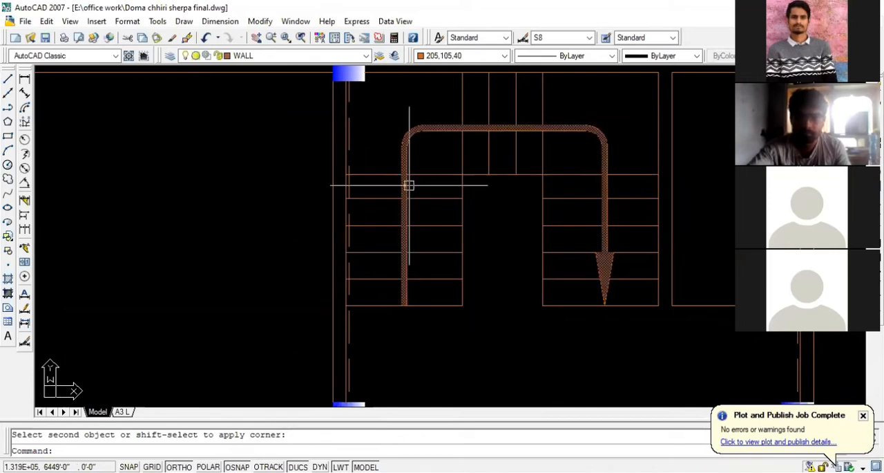
- Review the arrow's rounded corners up close and within the whole floor plan
{"action": "scroll", "coordinate": [436, 170], "scroll_direction": "down", "scroll_amount": 2}
{"action": "scroll", "coordinate": [436, 170], "scroll_direction": "up", "scroll_amount": 3}
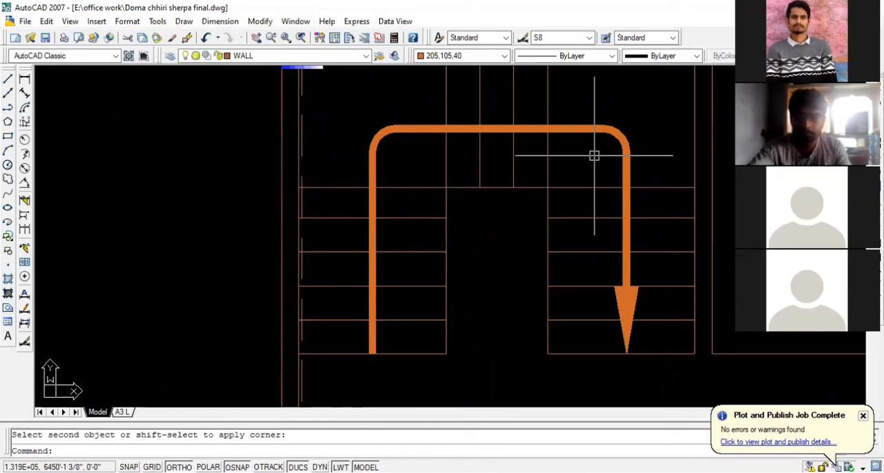
{"action": "scroll", "coordinate": [467, 178], "scroll_direction": "down", "scroll_amount": 2}
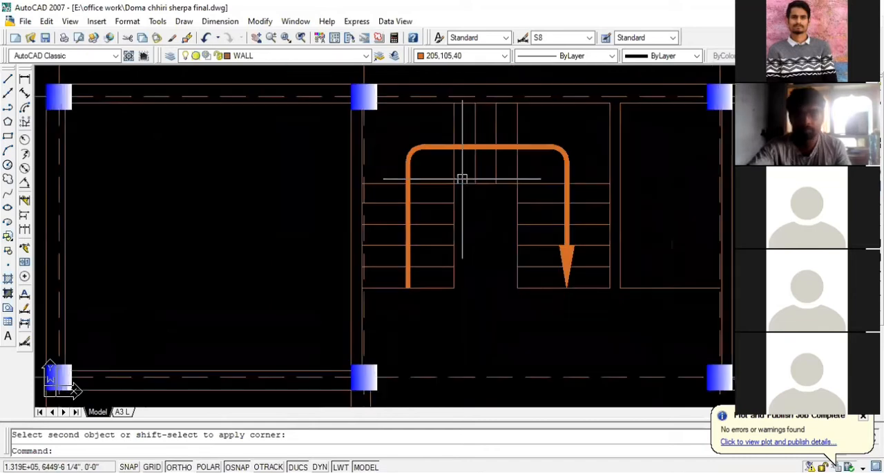
{"action": "scroll", "coordinate": [501, 152], "scroll_direction": "down", "scroll_amount": 2}
{"action": "scroll", "coordinate": [483, 154], "scroll_direction": "up", "scroll_amount": 2}
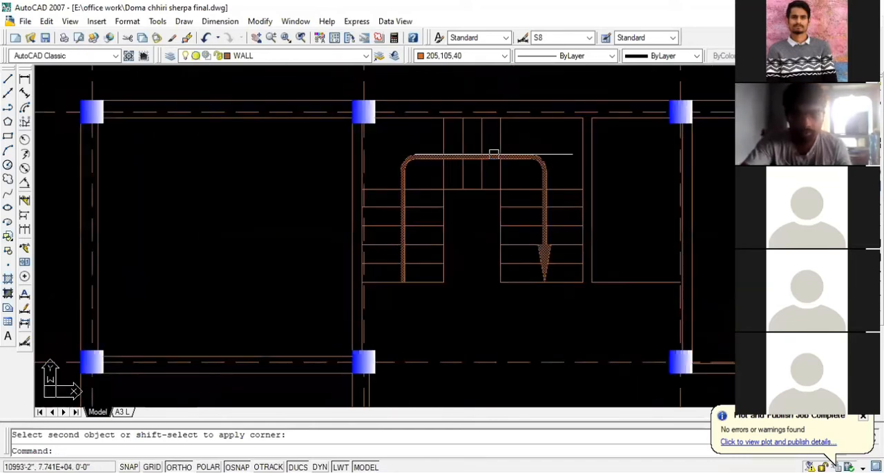
{"action": "scroll", "coordinate": [536, 169], "scroll_direction": "down", "scroll_amount": 2}
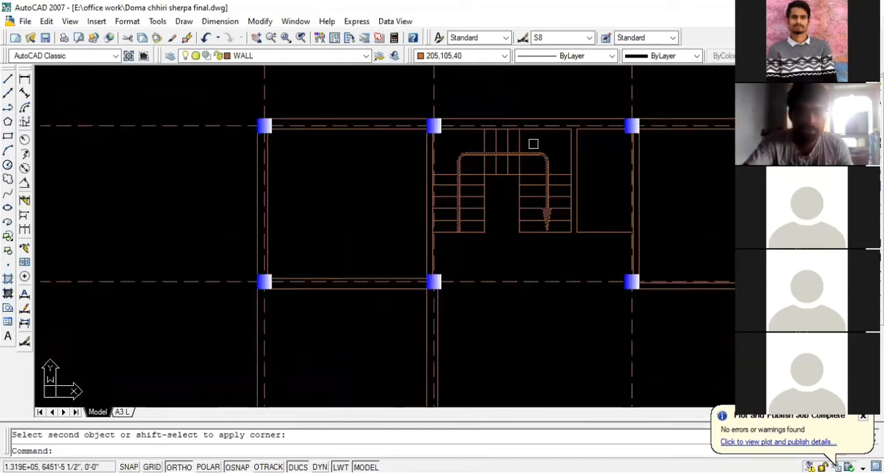
{"action": "scroll", "coordinate": [543, 148], "scroll_direction": "down", "scroll_amount": 2}
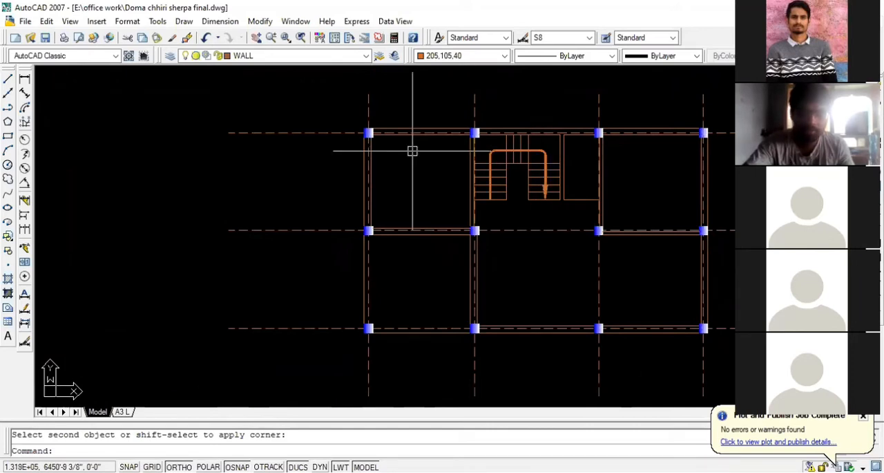
{"action": "scroll", "coordinate": [413, 151], "scroll_direction": "up", "scroll_amount": 2}
{"action": "scroll", "coordinate": [393, 92], "scroll_direction": "up", "scroll_amount": 1}
{"action": "scroll", "coordinate": [444, 132], "scroll_direction": "down", "scroll_amount": 4}
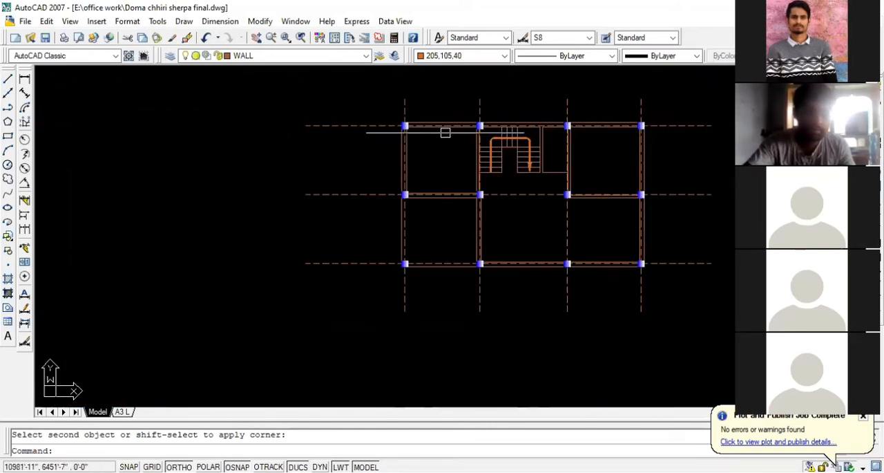
- Look over the reference ground floor plan image and the dimensioned four-sided site outline beyond it
{"action": "scroll", "coordinate": [460, 138], "scroll_direction": "down", "scroll_amount": 2}
{"action": "scroll", "coordinate": [502, 189], "scroll_direction": "down", "scroll_amount": 2}
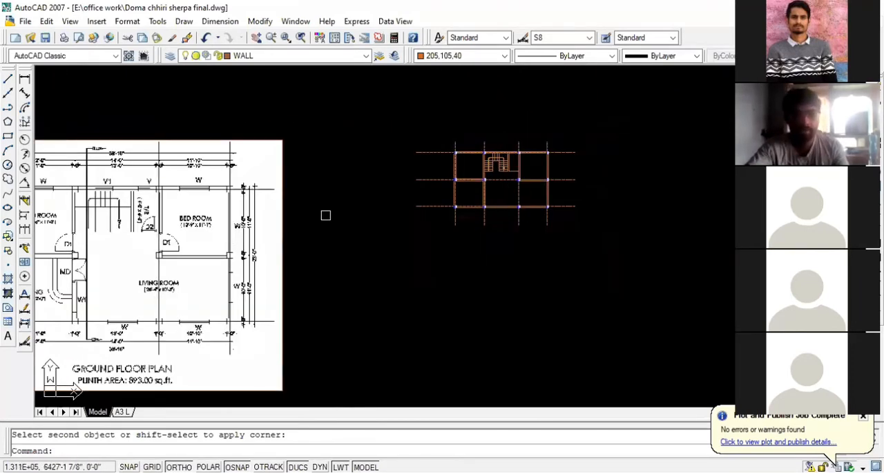
{"action": "scroll", "coordinate": [363, 205], "scroll_direction": "down", "scroll_amount": 2}
{"action": "scroll", "coordinate": [153, 288], "scroll_direction": "up", "scroll_amount": 4}
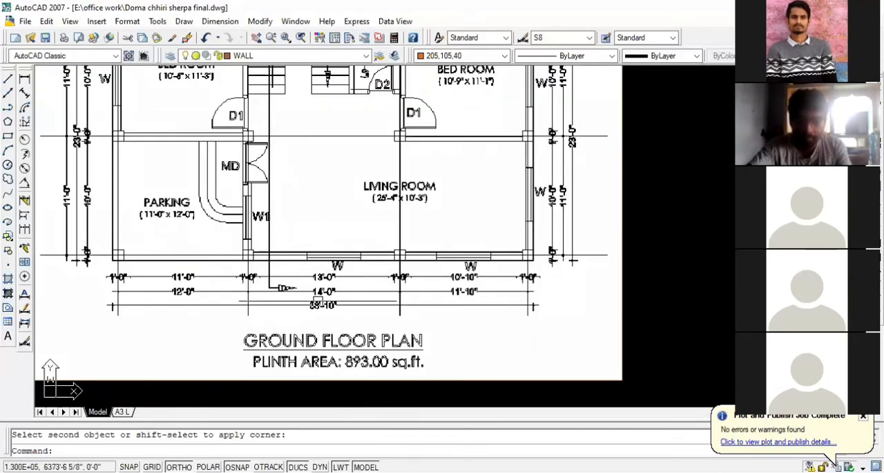
{"action": "scroll", "coordinate": [481, 267], "scroll_direction": "down", "scroll_amount": 3}
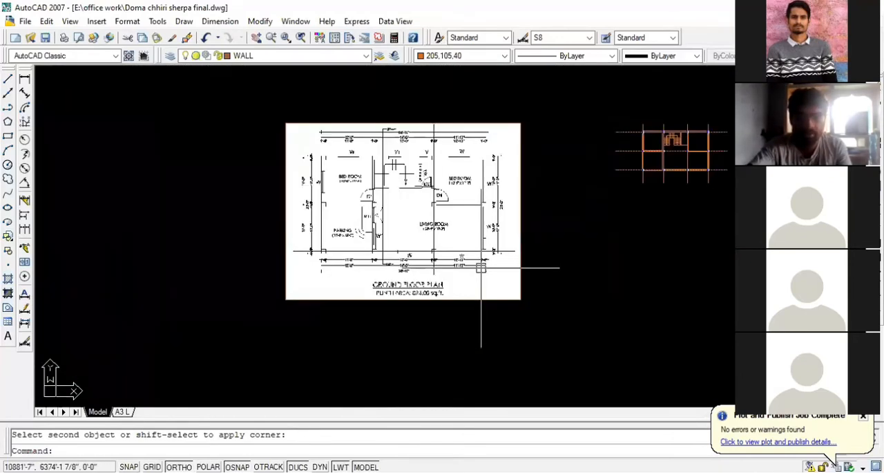
{"action": "scroll", "coordinate": [481, 268], "scroll_direction": "down", "scroll_amount": 3}
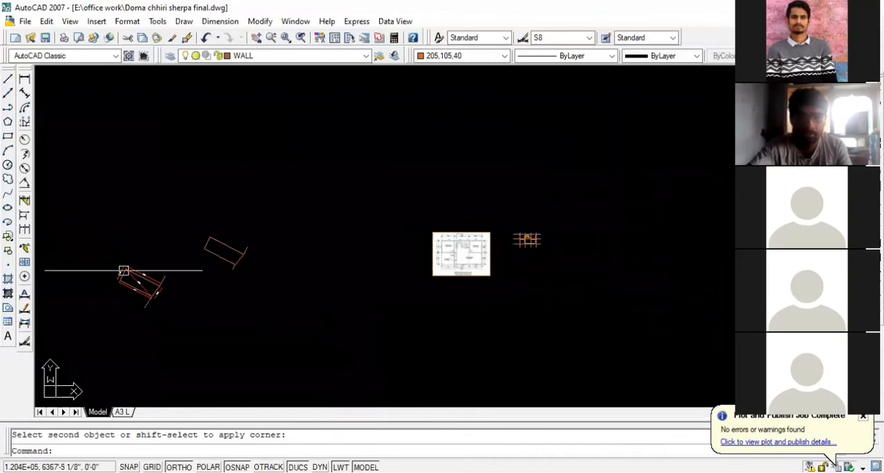
{"action": "scroll", "coordinate": [142, 276], "scroll_direction": "up", "scroll_amount": 4}
{"action": "scroll", "coordinate": [256, 286], "scroll_direction": "up", "scroll_amount": 4}
{"action": "scroll", "coordinate": [239, 278], "scroll_direction": "down", "scroll_amount": 2}
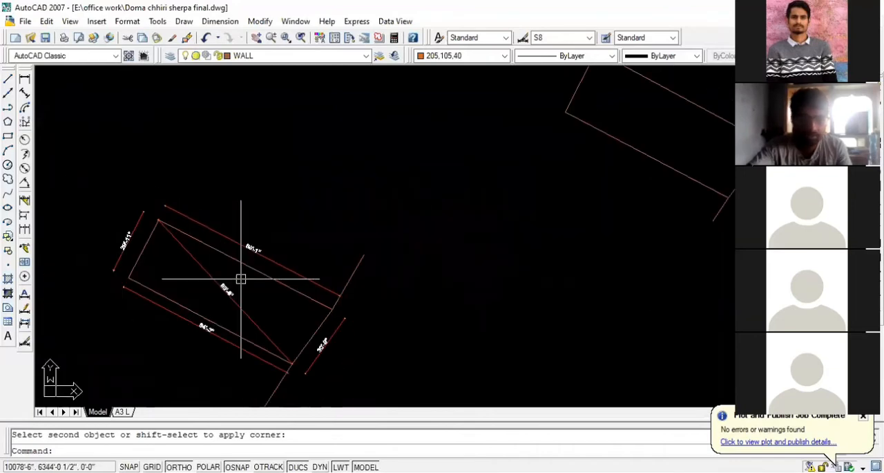
{"action": "scroll", "coordinate": [315, 333], "scroll_direction": "up", "scroll_amount": 3}
{"action": "scroll", "coordinate": [187, 310], "scroll_direction": "down", "scroll_amount": 4}
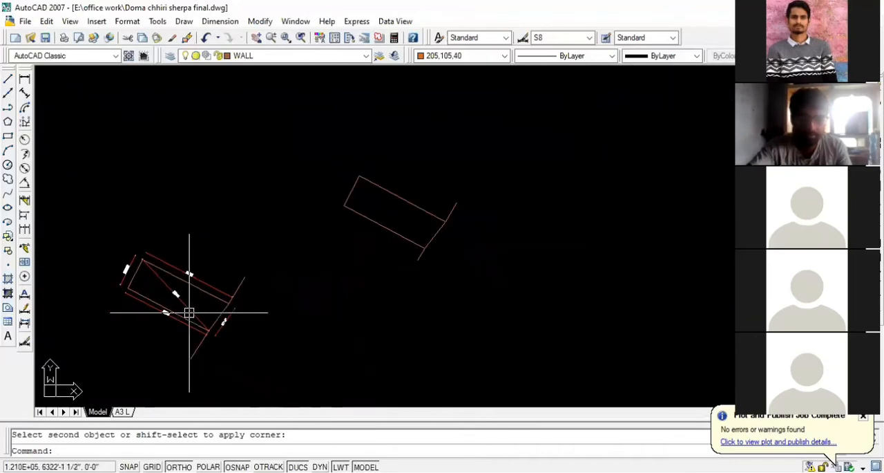
- Examine the living room, main door and parking area in the reference floor plan and compare them with the drawn plan
{"action": "scroll", "coordinate": [415, 269], "scroll_direction": "down", "scroll_amount": 3}
{"action": "scroll", "coordinate": [553, 259], "scroll_direction": "up", "scroll_amount": 8}
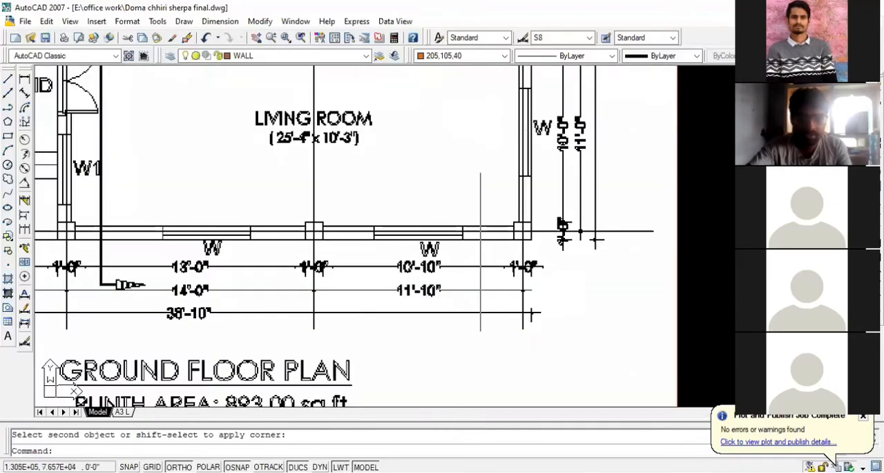
{"action": "scroll", "coordinate": [619, 320], "scroll_direction": "down", "scroll_amount": 4}
{"action": "scroll", "coordinate": [580, 231], "scroll_direction": "up", "scroll_amount": 5}
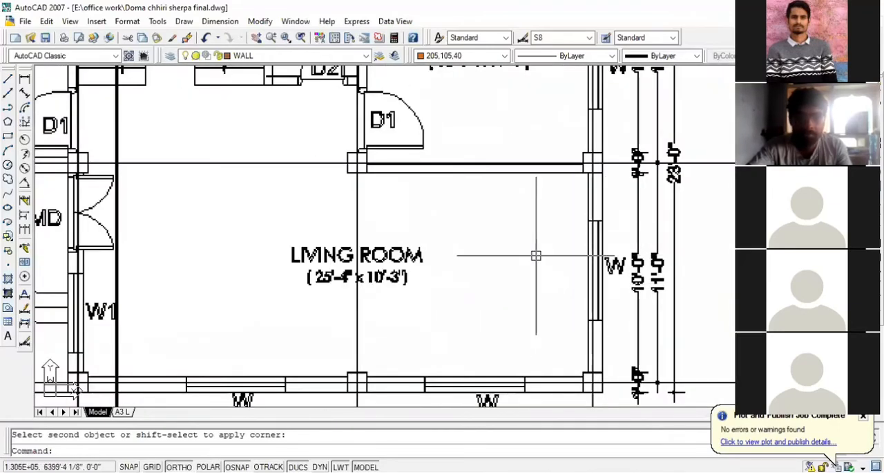
{"action": "scroll", "coordinate": [572, 259], "scroll_direction": "down", "scroll_amount": 3}
{"action": "scroll", "coordinate": [334, 233], "scroll_direction": "up", "scroll_amount": 4}
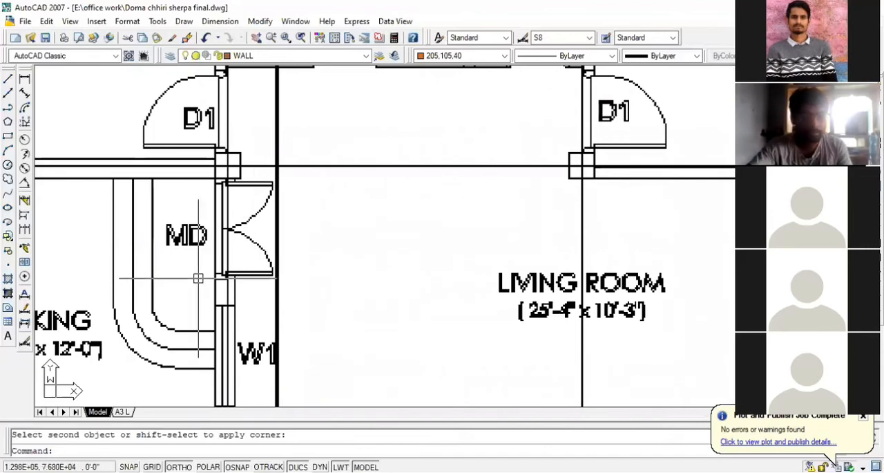
{"action": "scroll", "coordinate": [199, 278], "scroll_direction": "down", "scroll_amount": 2}
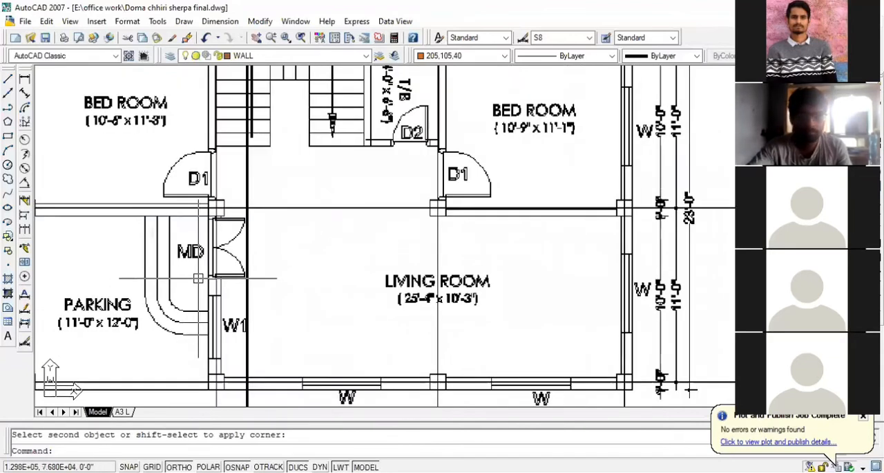
{"action": "scroll", "coordinate": [124, 290], "scroll_direction": "down", "scroll_amount": 3}
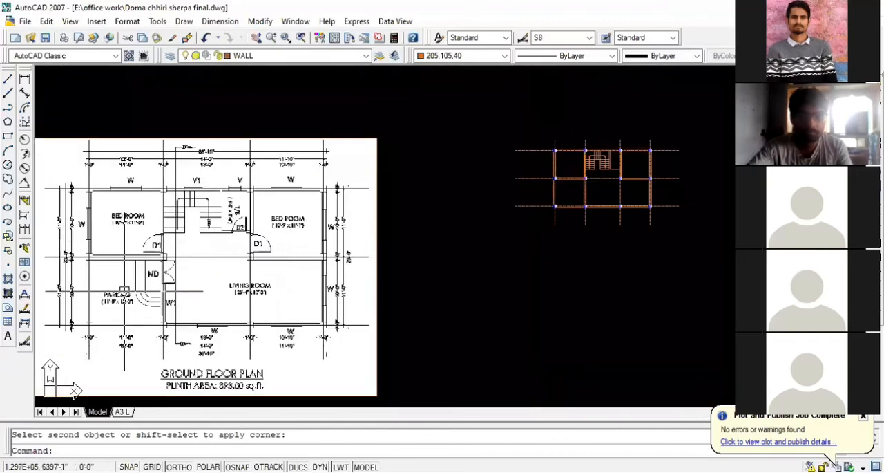
{"action": "scroll", "coordinate": [124, 290], "scroll_direction": "down", "scroll_amount": 4}
{"action": "scroll", "coordinate": [473, 199], "scroll_direction": "up", "scroll_amount": 6}
{"action": "scroll", "coordinate": [174, 220], "scroll_direction": "down", "scroll_amount": 5}
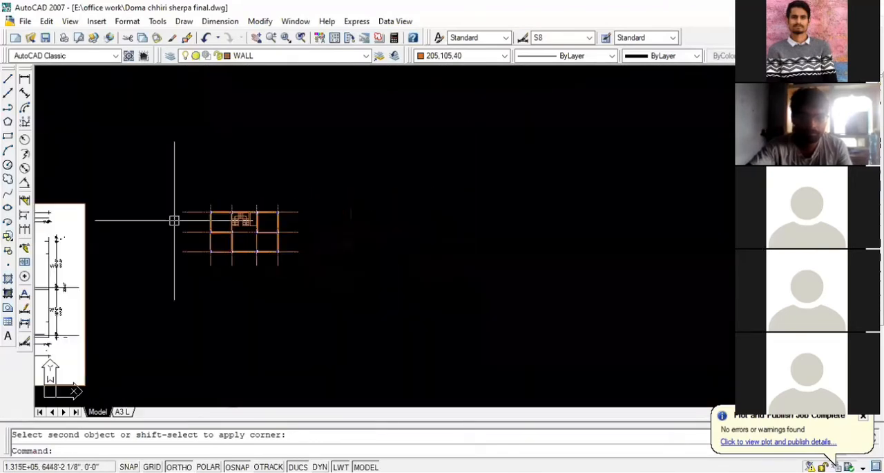
{"action": "scroll", "coordinate": [536, 192], "scroll_direction": "up", "scroll_amount": 2}
{"action": "scroll", "coordinate": [542, 202], "scroll_direction": "down", "scroll_amount": 2}
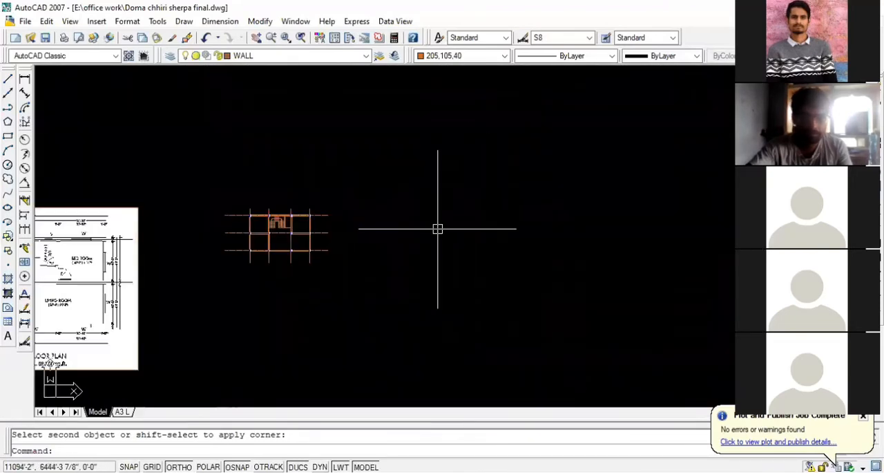
{"action": "scroll", "coordinate": [435, 228], "scroll_direction": "up", "scroll_amount": 2}
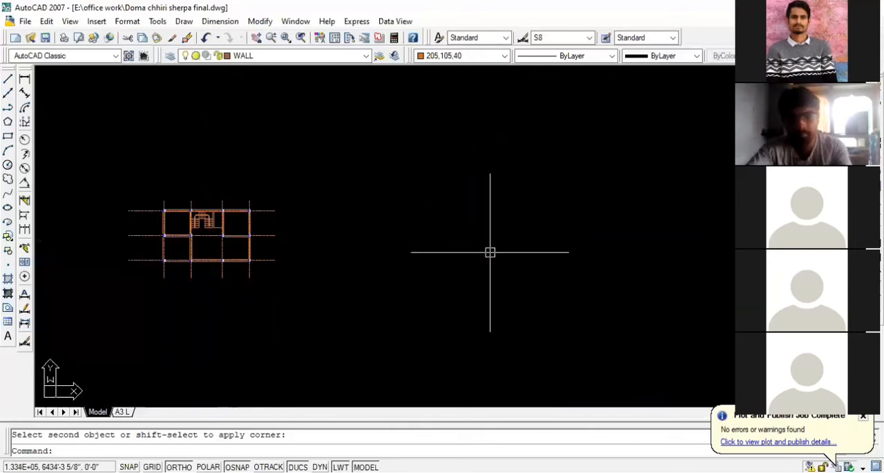
{"action": "scroll", "coordinate": [490, 252], "scroll_direction": "up", "scroll_amount": 2}
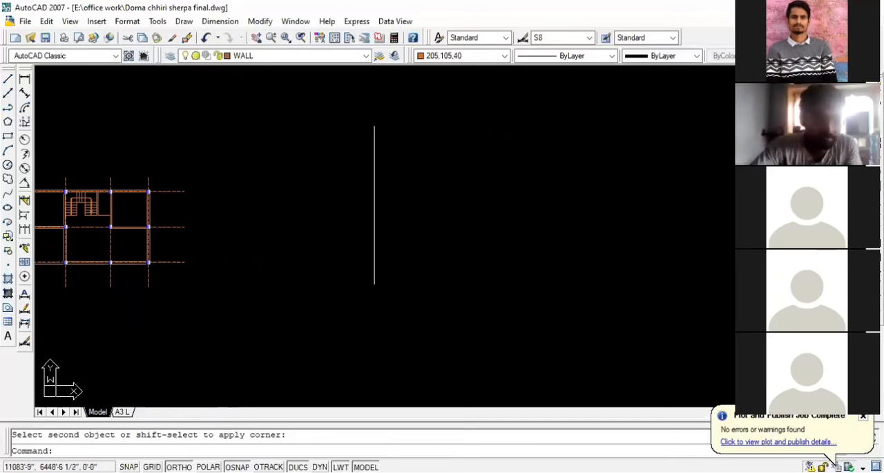
- Examine the windows and ventilators along the rear wall above the bedrooms and staircase in the reference plan
{"action": "scroll", "coordinate": [606, 221], "scroll_direction": "down", "scroll_amount": 2}
{"action": "scroll", "coordinate": [173, 235], "scroll_direction": "up", "scroll_amount": 5}
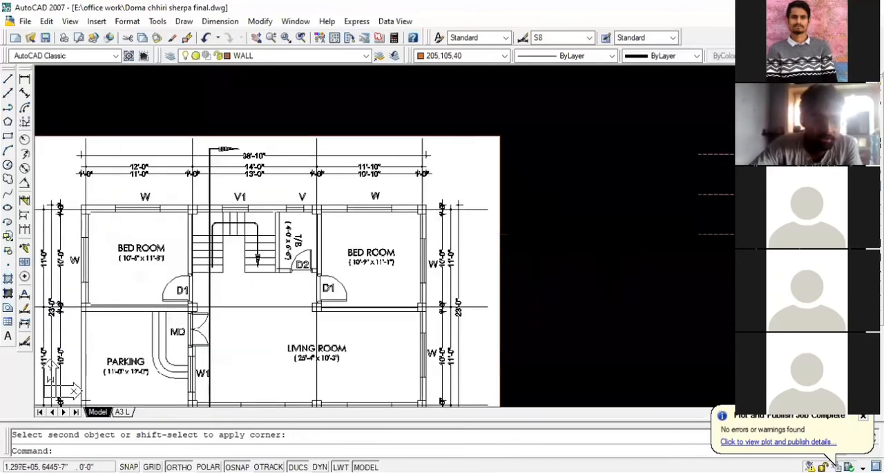
{"action": "scroll", "coordinate": [128, 214], "scroll_direction": "up", "scroll_amount": 3}
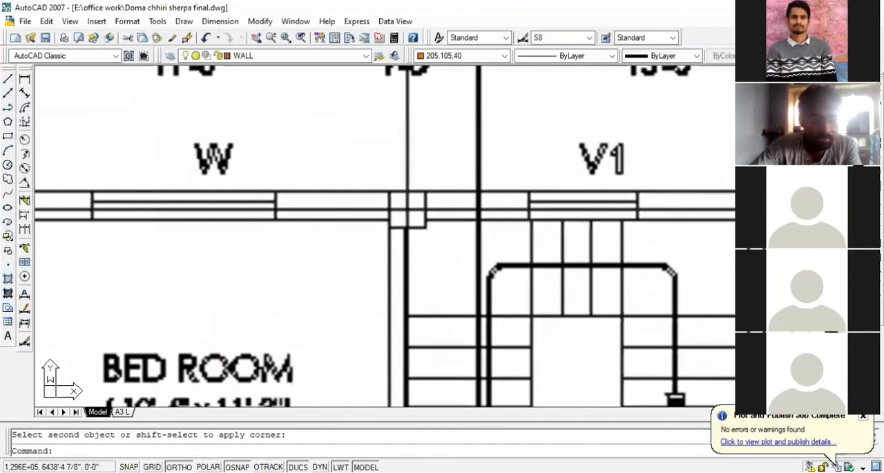
{"action": "scroll", "coordinate": [249, 202], "scroll_direction": "down", "scroll_amount": 2}
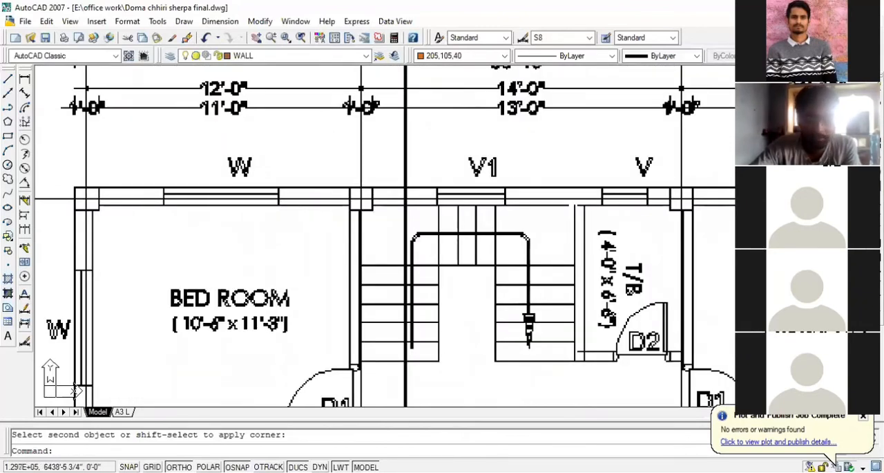
{"action": "scroll", "coordinate": [315, 190], "scroll_direction": "down", "scroll_amount": 4}
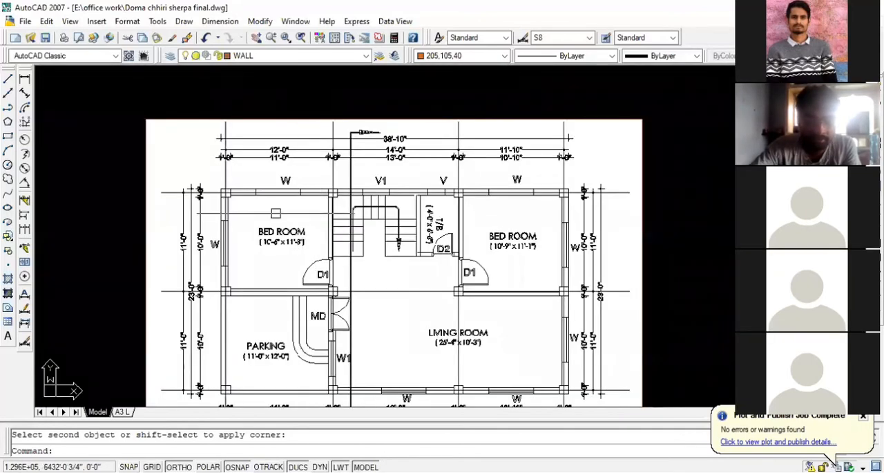
{"action": "scroll", "coordinate": [213, 253], "scroll_direction": "up", "scroll_amount": 3}
{"action": "scroll", "coordinate": [200, 226], "scroll_direction": "down", "scroll_amount": 1}
{"action": "scroll", "coordinate": [174, 228], "scroll_direction": "down", "scroll_amount": 6}
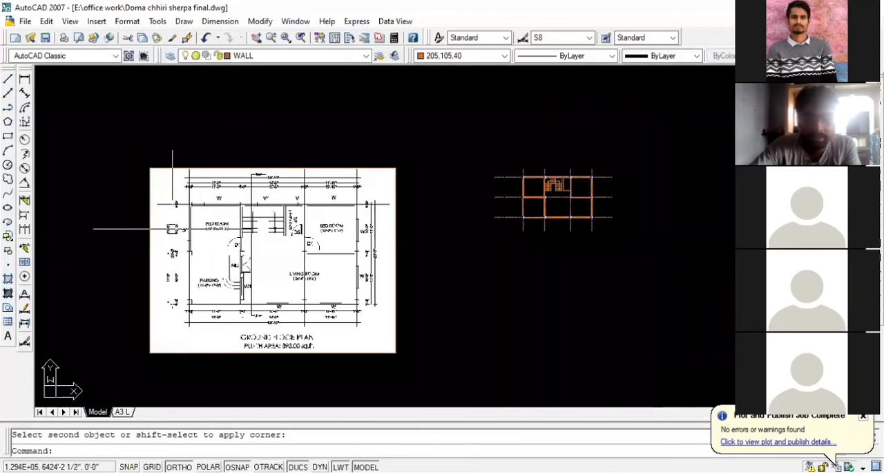
{"action": "scroll", "coordinate": [536, 204], "scroll_direction": "up", "scroll_amount": 5}
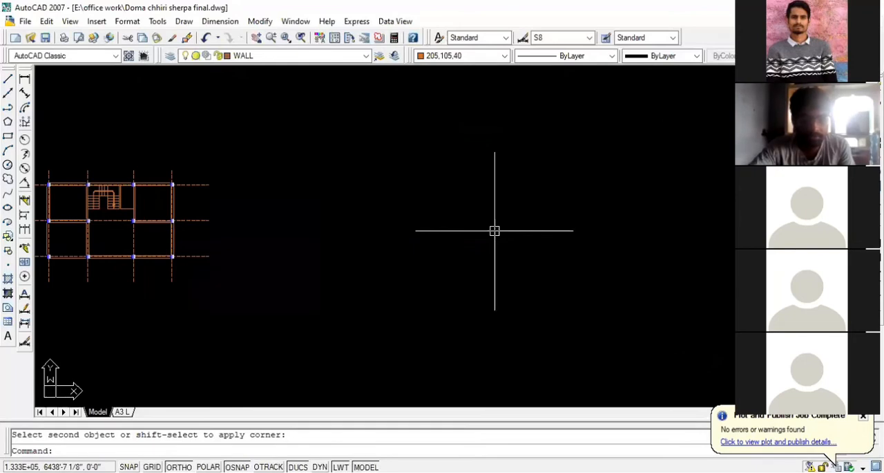
{"action": "scroll", "coordinate": [521, 237], "scroll_direction": "down", "scroll_amount": 2}
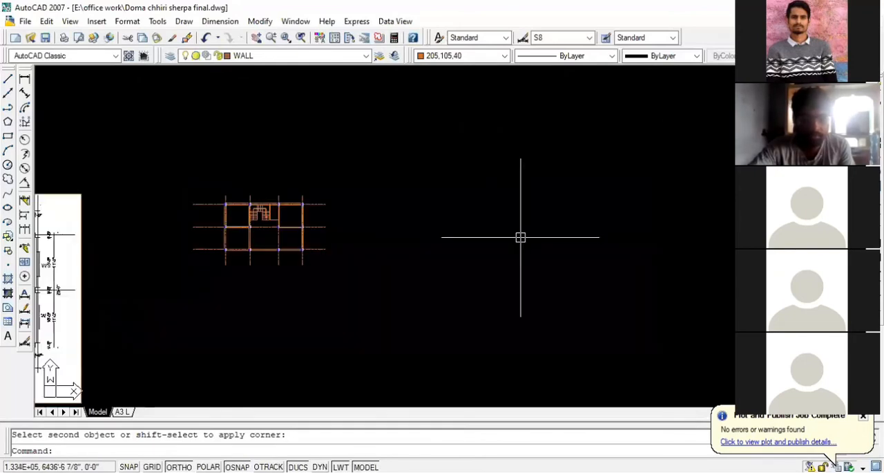
{"action": "scroll", "coordinate": [218, 215], "scroll_direction": "up", "scroll_amount": 5}
{"action": "scroll", "coordinate": [228, 218], "scroll_direction": "up", "scroll_amount": 5}
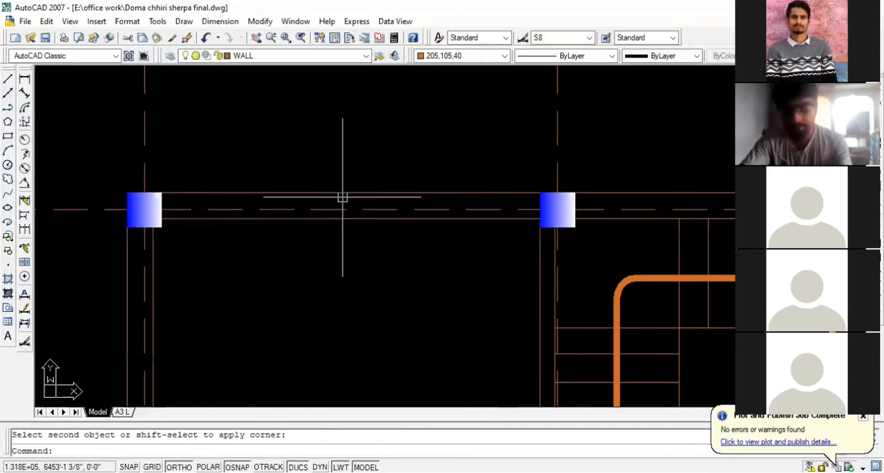
{"action": "type", "text": "l"}
{"action": "key", "text": "Return"}
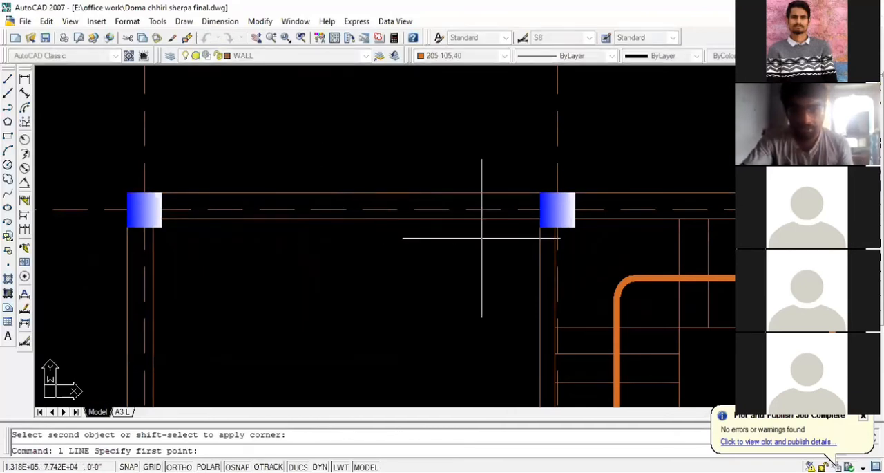
{"action": "key", "text": "Escape"}
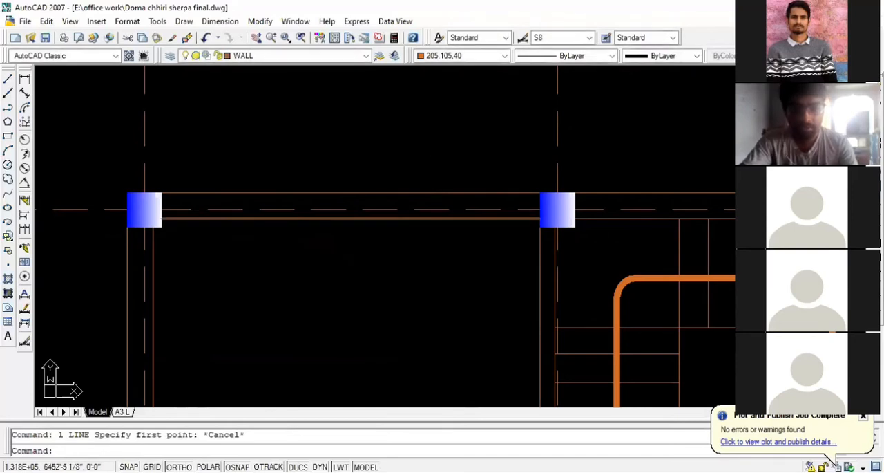
- Check the extents of the inner and outer wall lines above the upper-left bedroom
{"action": "left_click", "coordinate": [423, 217]}
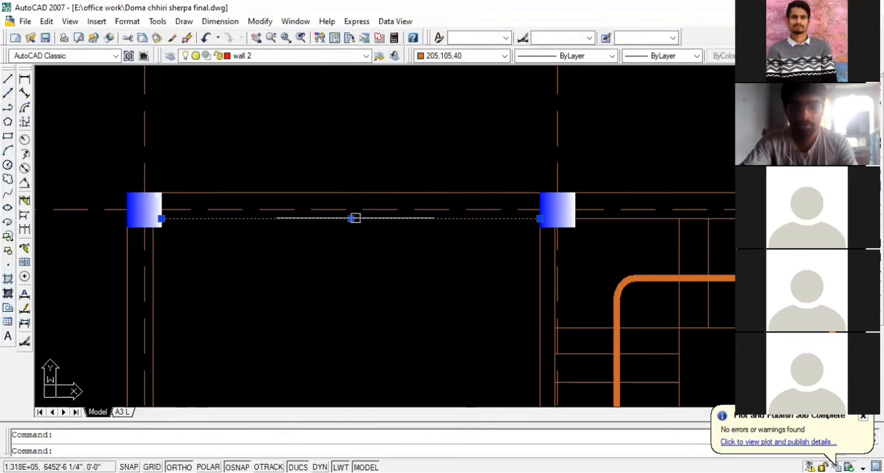
{"action": "key", "text": "Escape"}
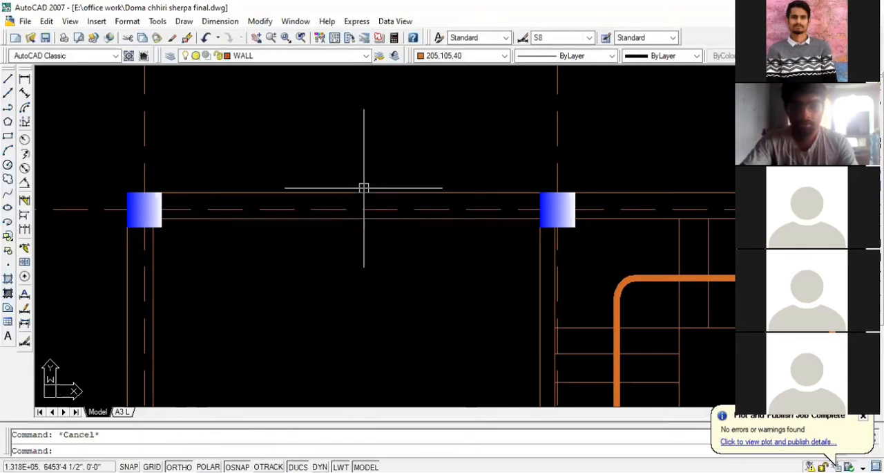
{"action": "left_click", "coordinate": [364, 189]}
{"action": "scroll", "coordinate": [217, 215], "scroll_direction": "down", "scroll_amount": 2}
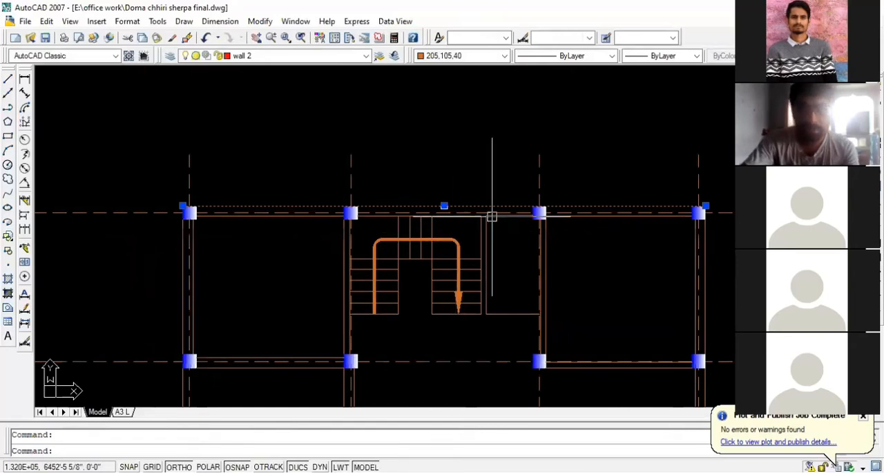
{"action": "scroll", "coordinate": [249, 207], "scroll_direction": "up", "scroll_amount": 2}
{"action": "key", "text": "Escape"}
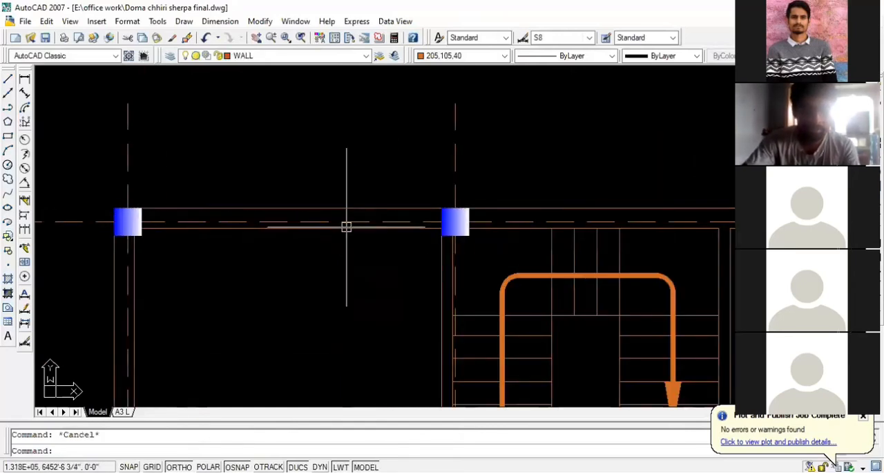
{"action": "left_click", "coordinate": [259, 228]}
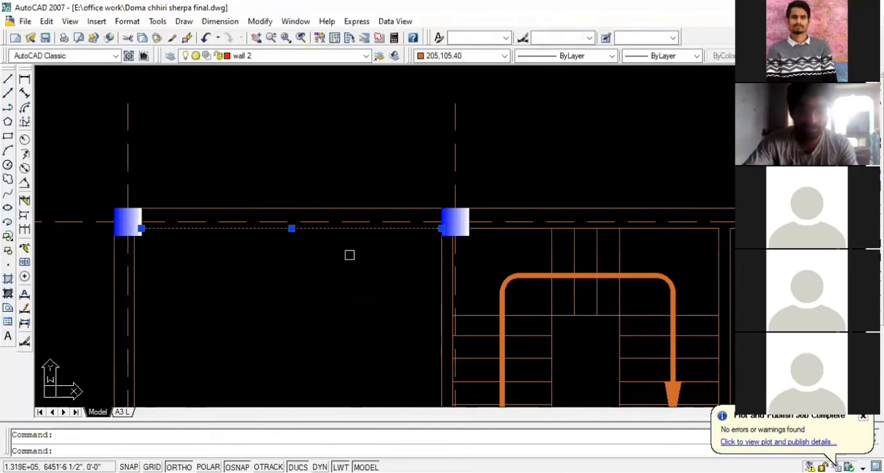
{"action": "scroll", "coordinate": [447, 224], "scroll_direction": "down", "scroll_amount": 2}
{"action": "scroll", "coordinate": [351, 243], "scroll_direction": "up", "scroll_amount": 4}
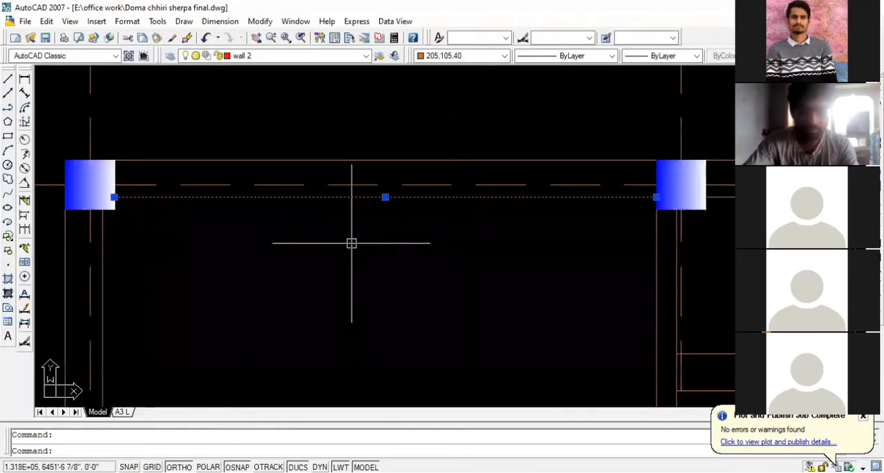
{"action": "key", "text": "Escape"}
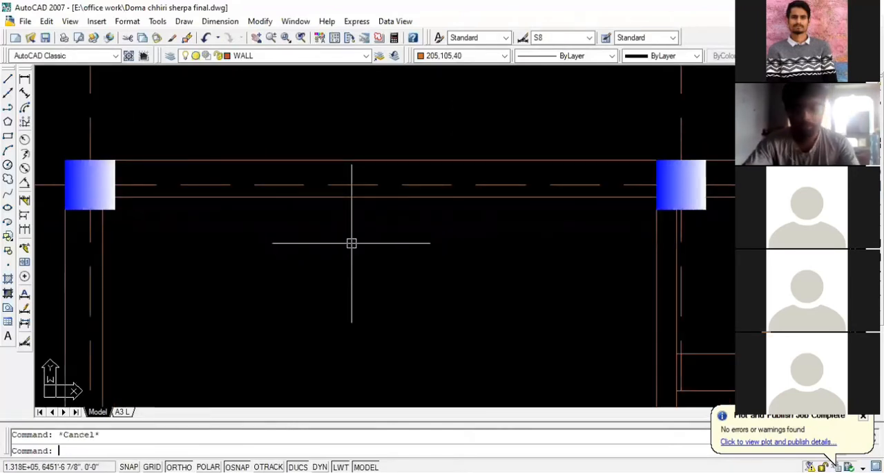
- Draw a line across the wall above the upper-left bedroom, from the inner wall line's midpoint perpendicular to the outer line
{"action": "type", "text": "l"}
{"action": "key", "text": "Return"}
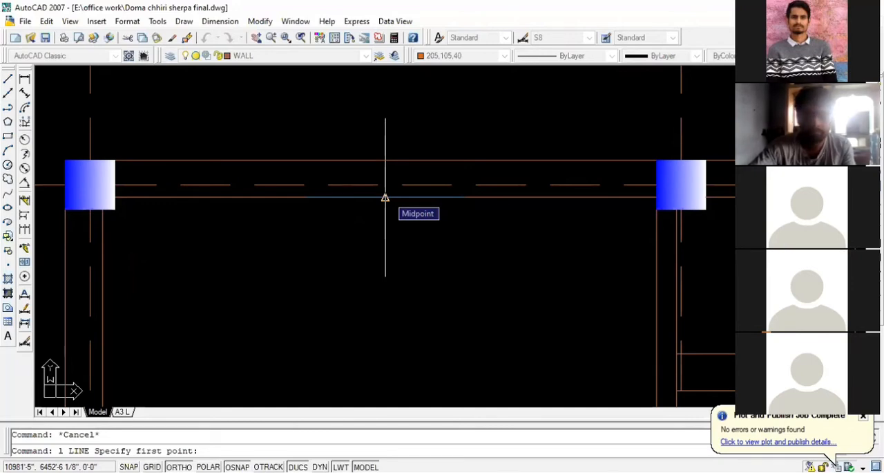
{"action": "left_click", "coordinate": [385, 197]}
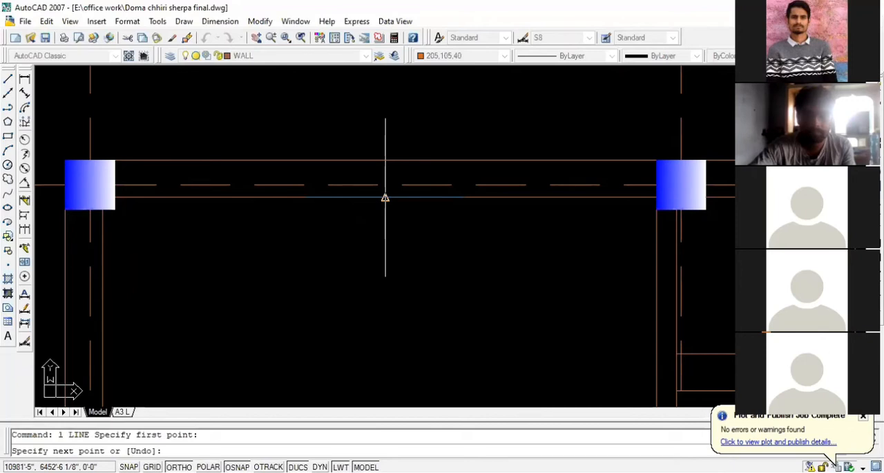
{"action": "left_click", "coordinate": [384, 160]}
{"action": "key", "text": "Escape"}
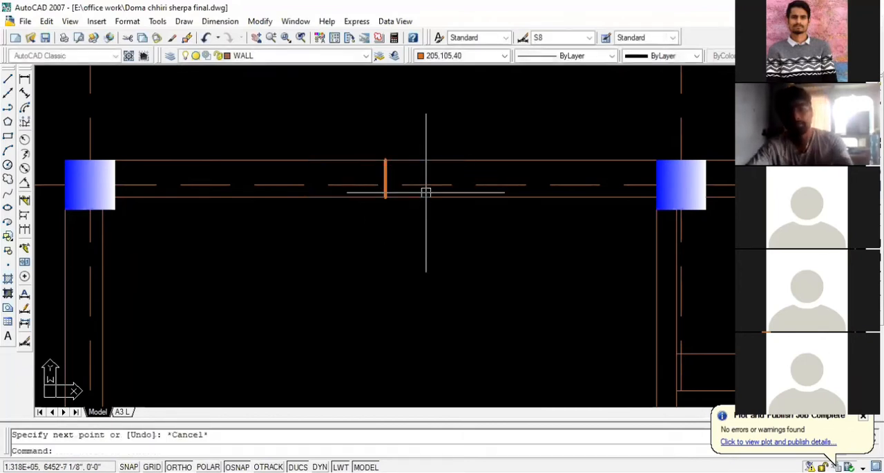
{"action": "type", "text": "o"}
{"action": "key", "text": "Return"}
{"action": "scroll", "coordinate": [501, 208], "scroll_direction": "down", "scroll_amount": 4}
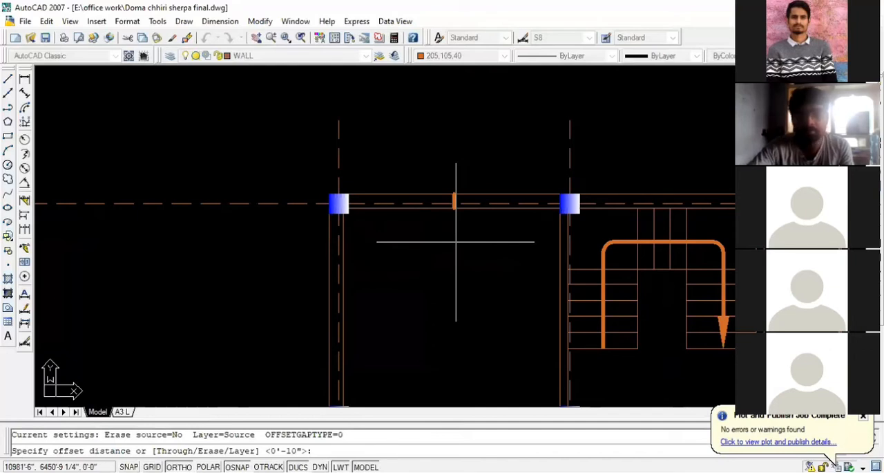
{"action": "scroll", "coordinate": [456, 242], "scroll_direction": "up", "scroll_amount": 2}
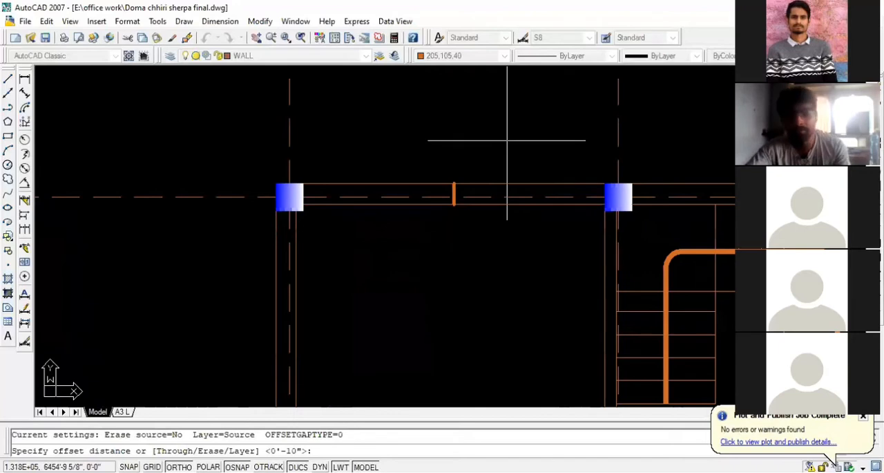
{"action": "key", "text": "Escape"}
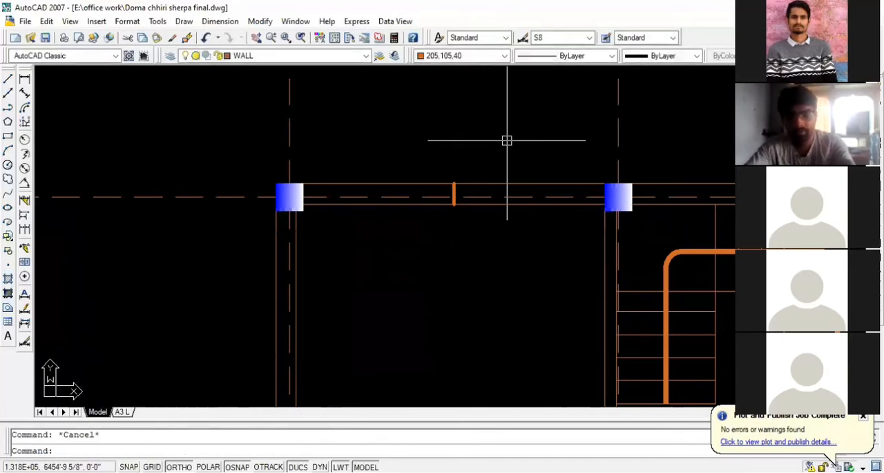
- Offset the short line at the middle of the upper-left bedroom's top wall 2.5' to the left
{"action": "type", "text": "o"}
{"action": "key", "text": "Return"}
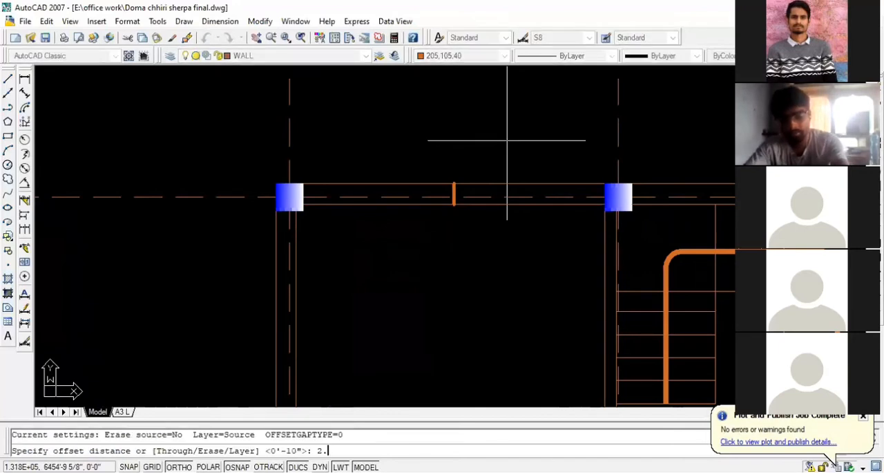
{"action": "type", "text": "2.5'"}
{"action": "key", "text": "Return"}
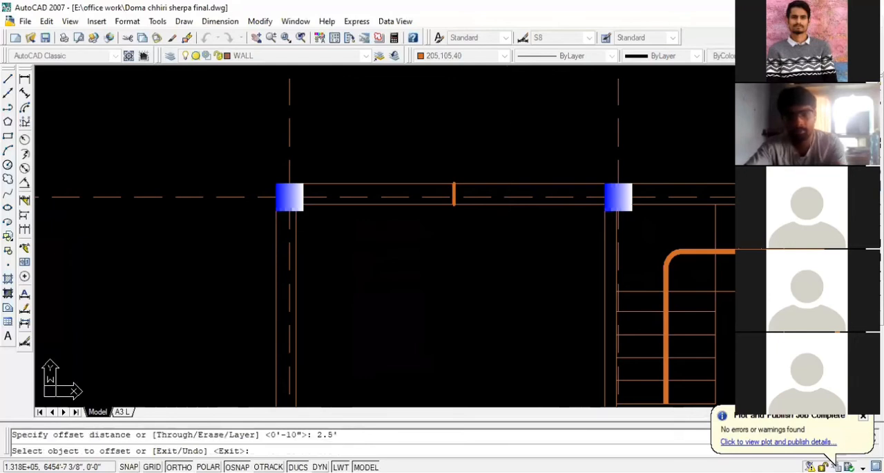
{"action": "left_click", "coordinate": [454, 194]}
{"action": "left_click", "coordinate": [446, 195]}
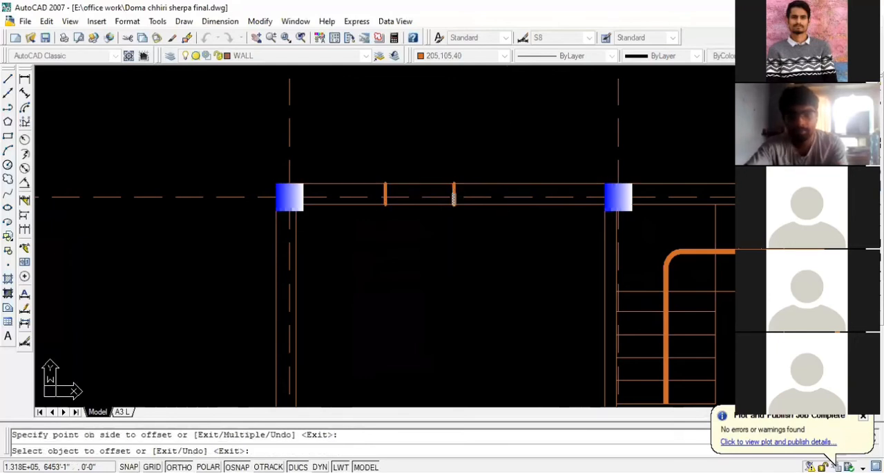
- Offset the middle line across the upper-left bedroom's top wall 2.5' to the right and erase the middle line
{"action": "left_click", "coordinate": [454, 195]}
{"action": "left_click", "coordinate": [507, 196]}
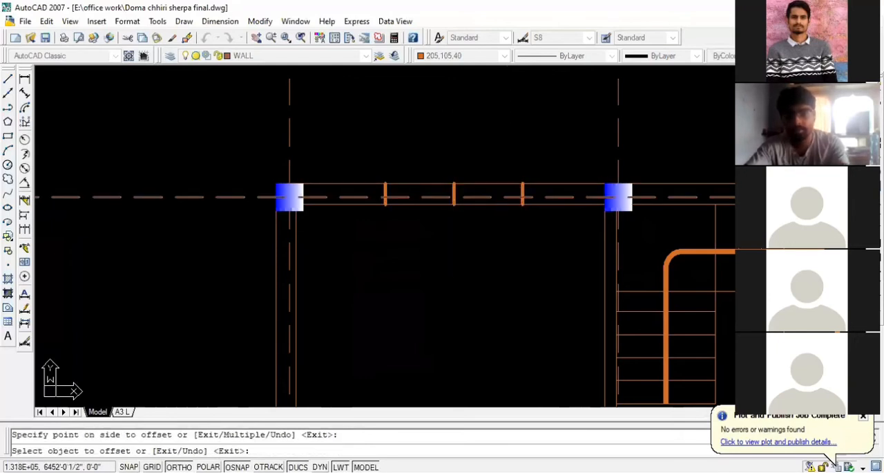
{"action": "key", "text": "Escape"}
{"action": "left_click", "coordinate": [453, 190]}
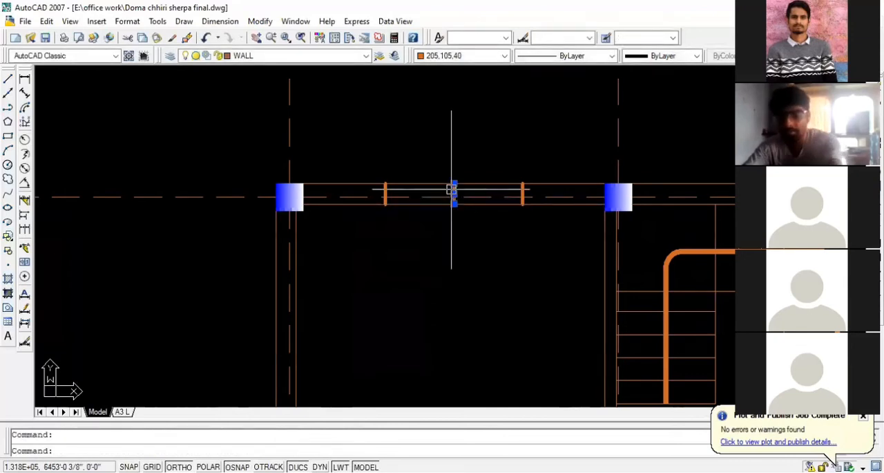
{"action": "key", "text": "Delete"}
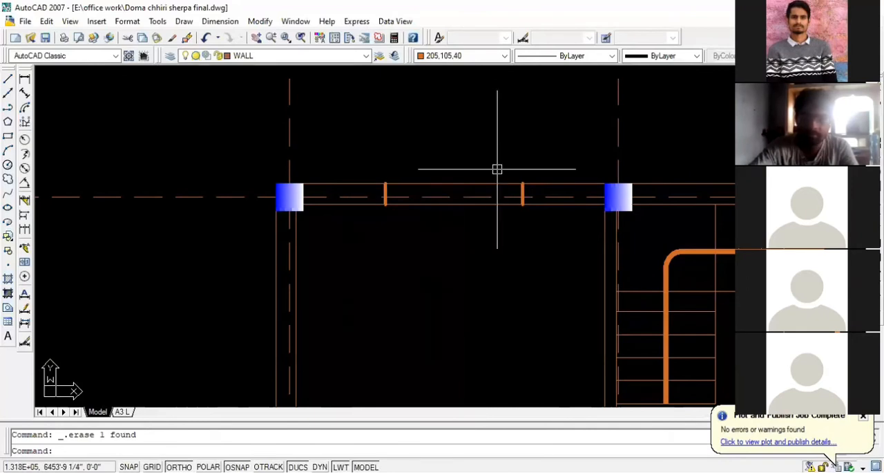
- Offset the upper-left bedroom's inner top wall line 3" outward, and offset the resulting line another 3" outward
{"action": "scroll", "coordinate": [454, 206], "scroll_direction": "up", "scroll_amount": 2}
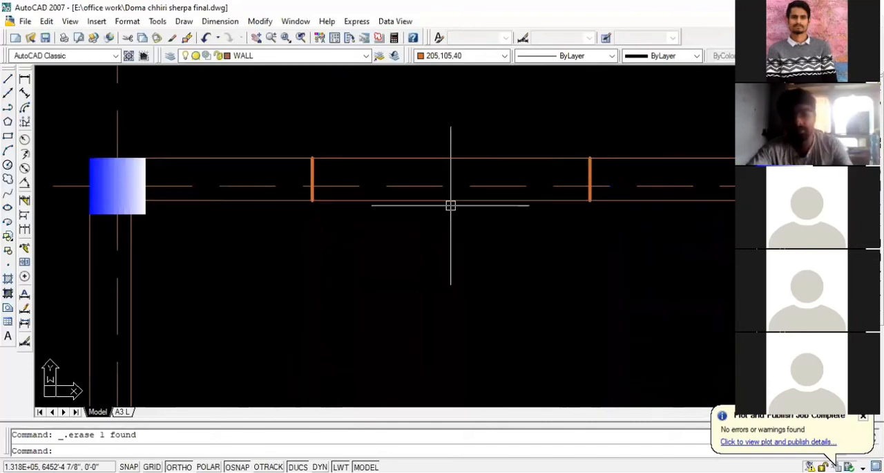
{"action": "key", "text": "Return"}
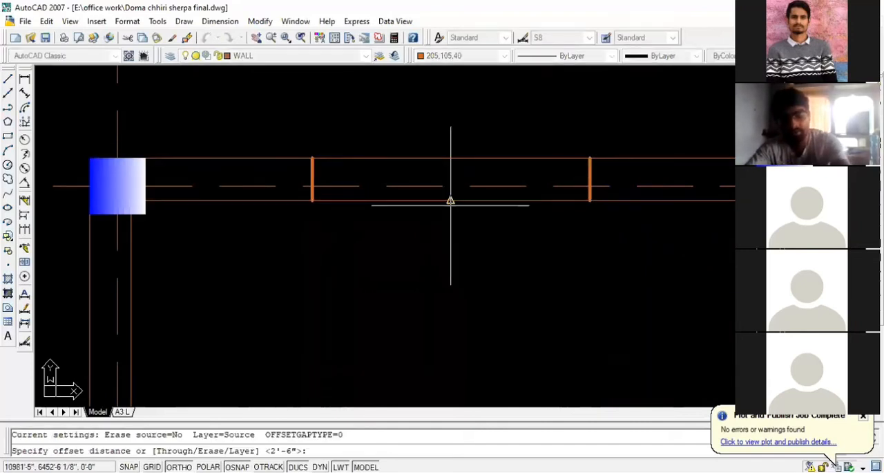
{"action": "type", "text": "3"}
{"action": "key", "text": "Return"}
{"action": "left_click", "coordinate": [450, 199]}
{"action": "left_click", "coordinate": [450, 172]}
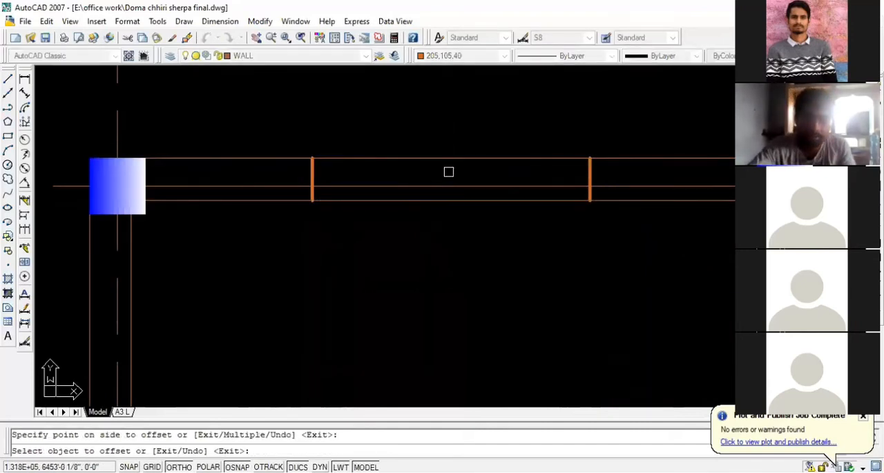
{"action": "left_click", "coordinate": [446, 185]}
{"action": "left_click", "coordinate": [445, 174]}
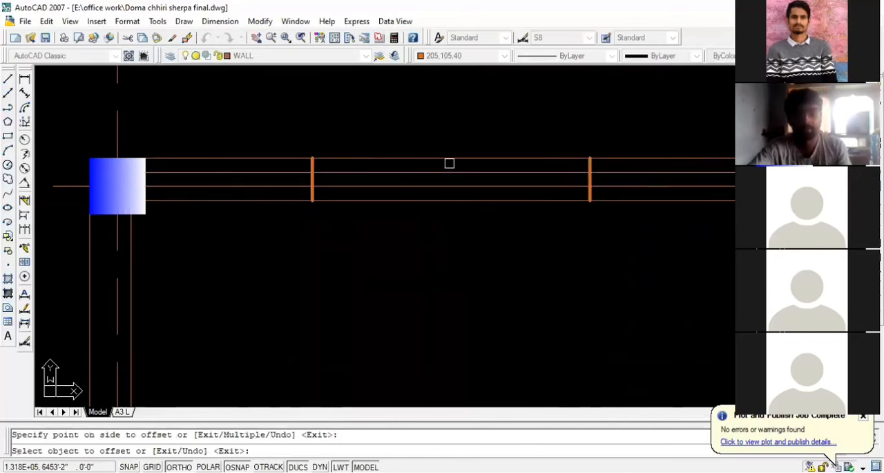
- Trim the two offset lines outside the window jambs in the upper-left bedroom's top wall
{"action": "key", "text": "Escape"}
{"action": "type", "text": "tr"}
{"action": "key", "text": "Return"}
{"action": "key", "text": "Return"}
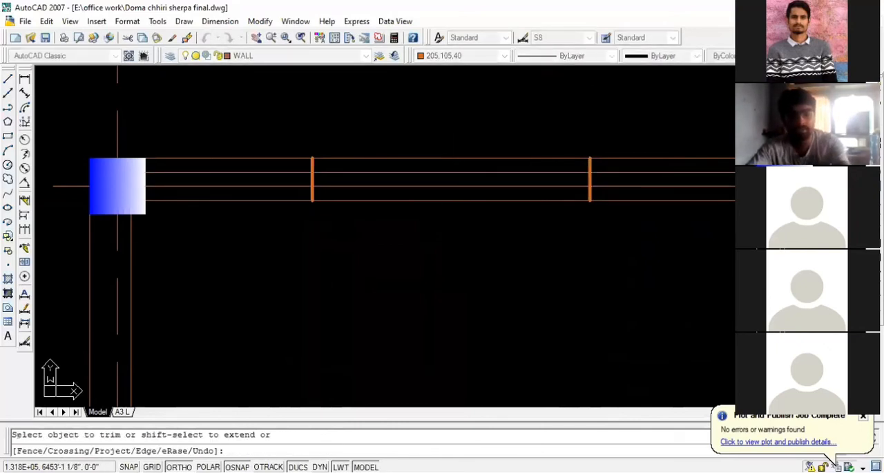
{"action": "left_click", "coordinate": [286, 185]}
{"action": "scroll", "coordinate": [277, 176], "scroll_direction": "down", "scroll_amount": 5}
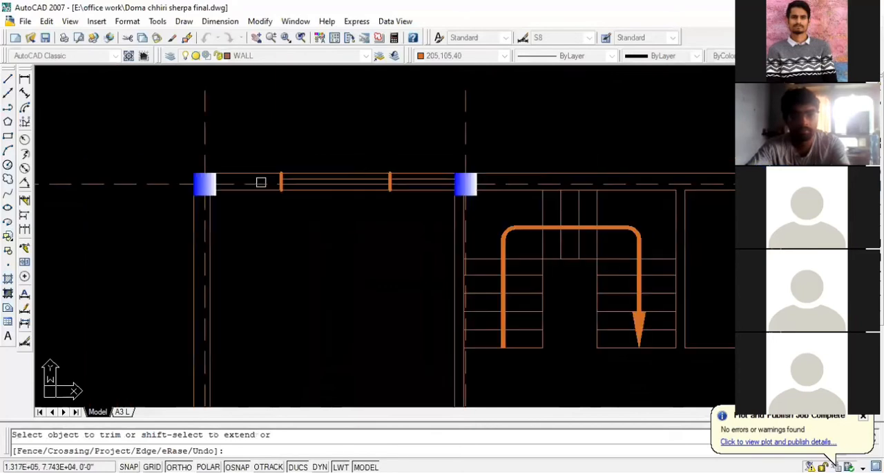
{"action": "scroll", "coordinate": [361, 190], "scroll_direction": "up", "scroll_amount": 4}
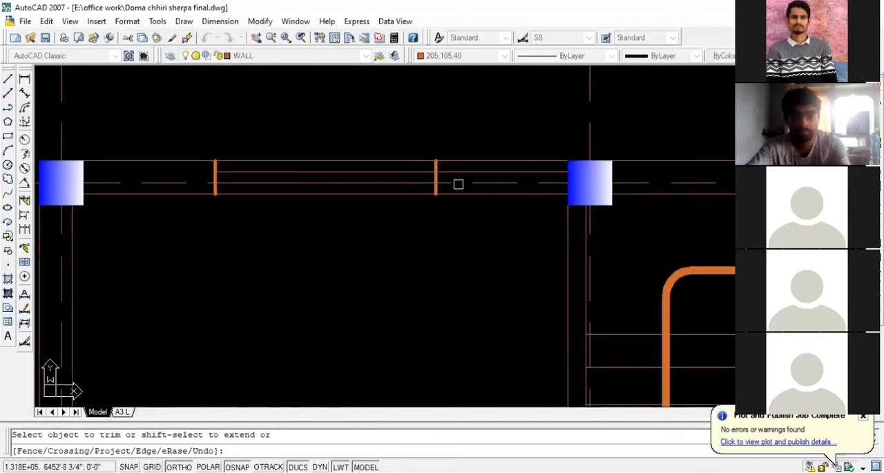
{"action": "scroll", "coordinate": [505, 219], "scroll_direction": "down", "scroll_amount": 1}
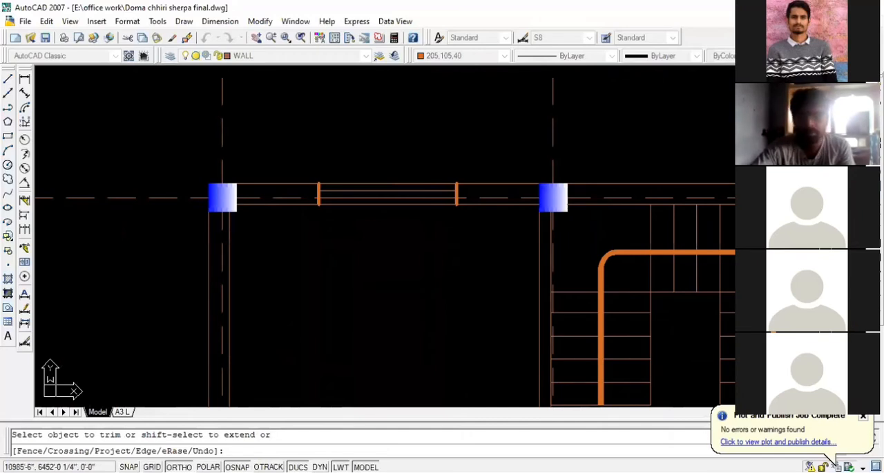
{"action": "key", "text": "Escape"}
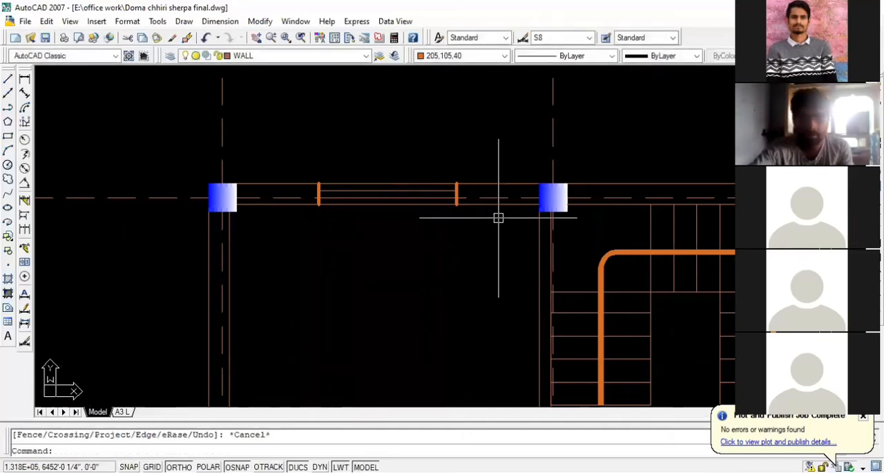
{"action": "scroll", "coordinate": [498, 218], "scroll_direction": "down", "scroll_amount": 1}
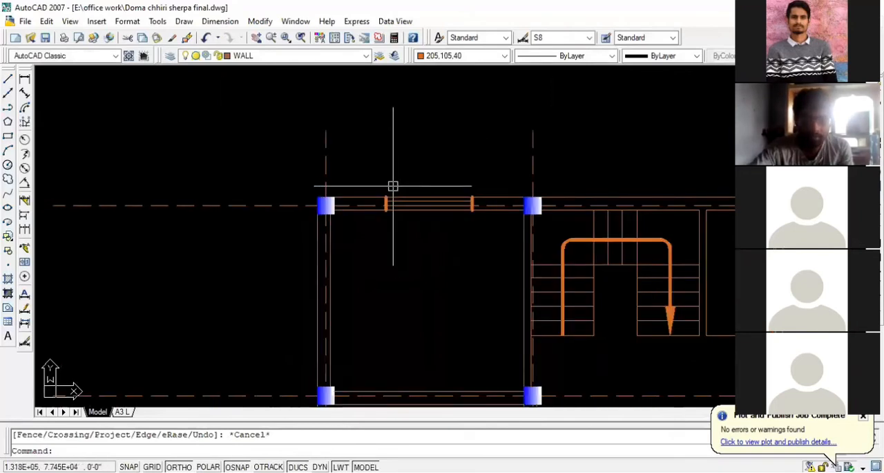
{"action": "left_click", "coordinate": [376, 180]}
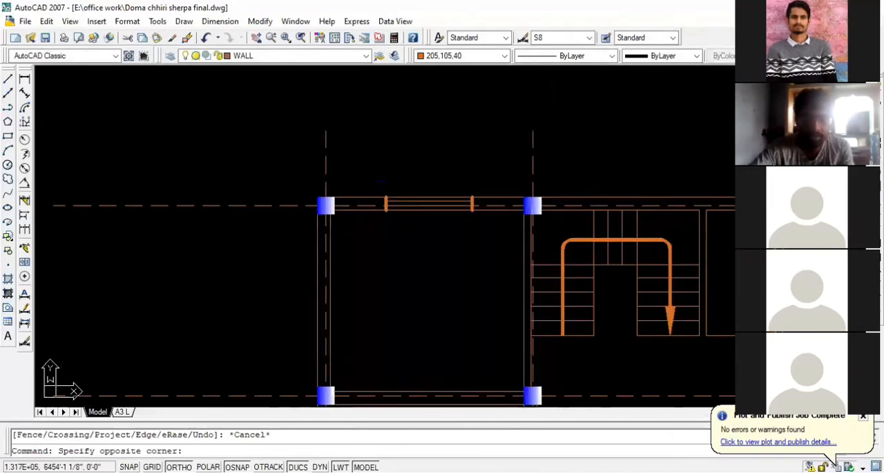
{"action": "left_click", "coordinate": [485, 222]}
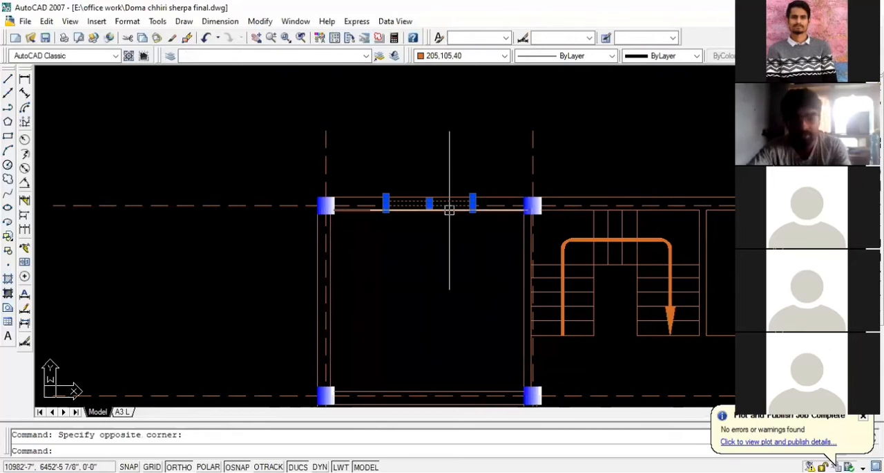
{"action": "scroll", "coordinate": [329, 203], "scroll_direction": "down", "scroll_amount": 4}
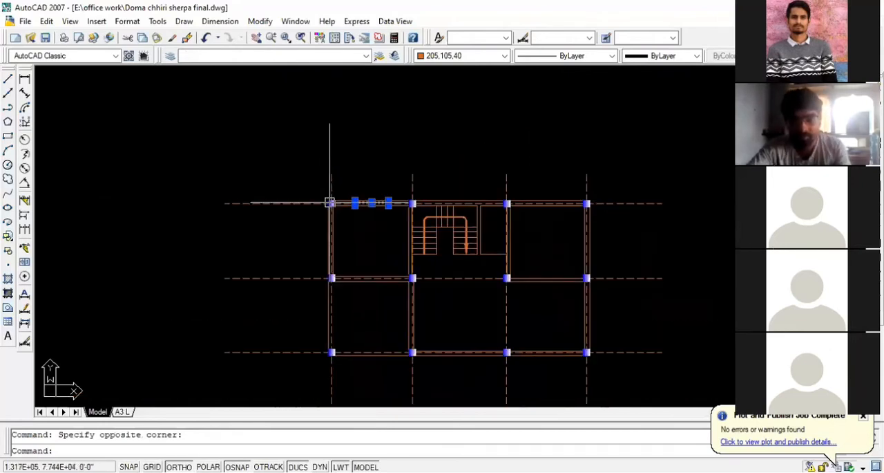
{"action": "scroll", "coordinate": [539, 202], "scroll_direction": "up", "scroll_amount": 3}
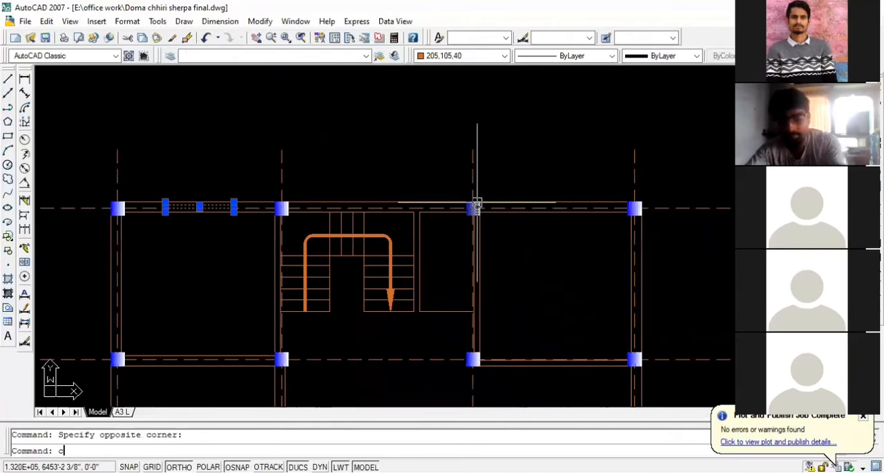
{"action": "key", "text": "Return"}
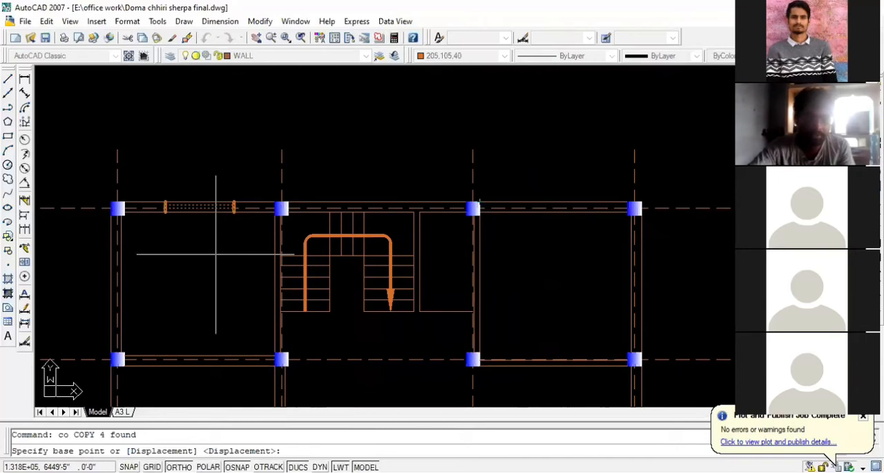
{"action": "scroll", "coordinate": [207, 204], "scroll_direction": "up", "scroll_amount": 2}
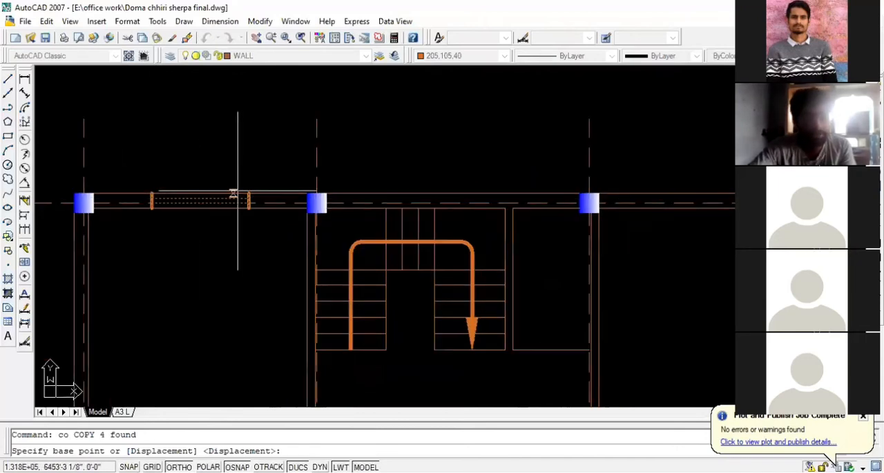
{"action": "key", "text": "Escape"}
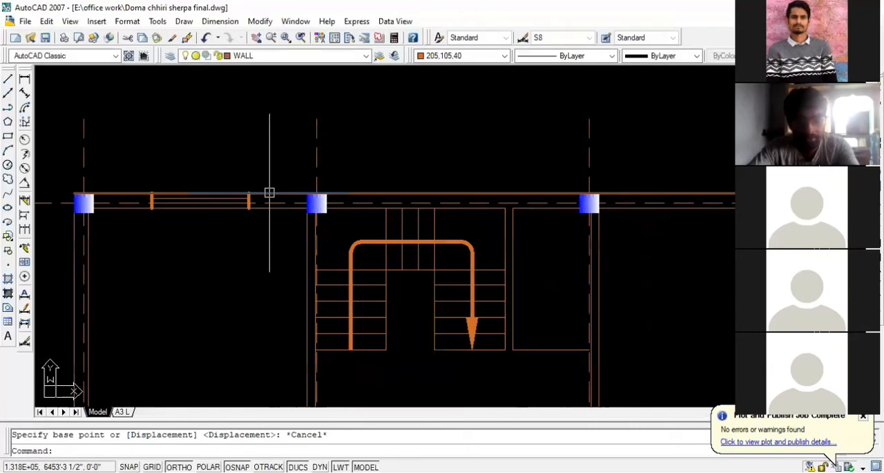
- Try to offset the outer rear wall line 3" inward, and undo the offset
{"action": "type", "text": "o"}
{"action": "key", "text": "Return"}
{"action": "type", "text": "3"}
{"action": "key", "text": "Return"}
{"action": "left_click", "coordinate": [270, 193]}
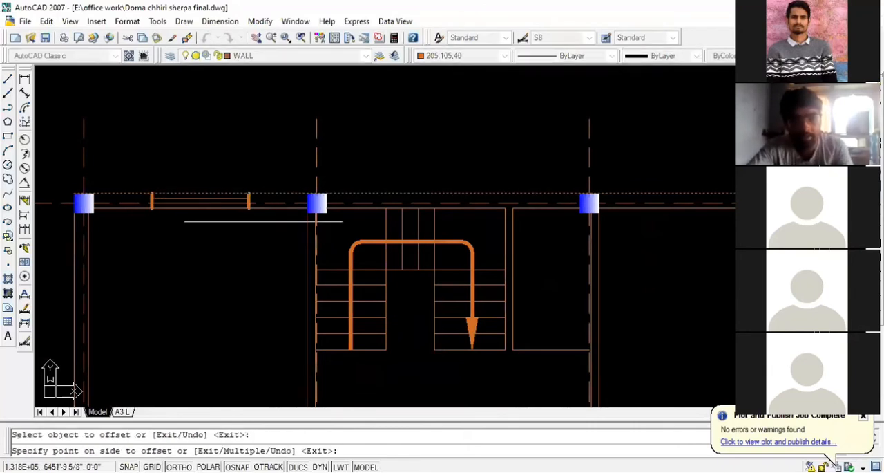
{"action": "left_click", "coordinate": [264, 220]}
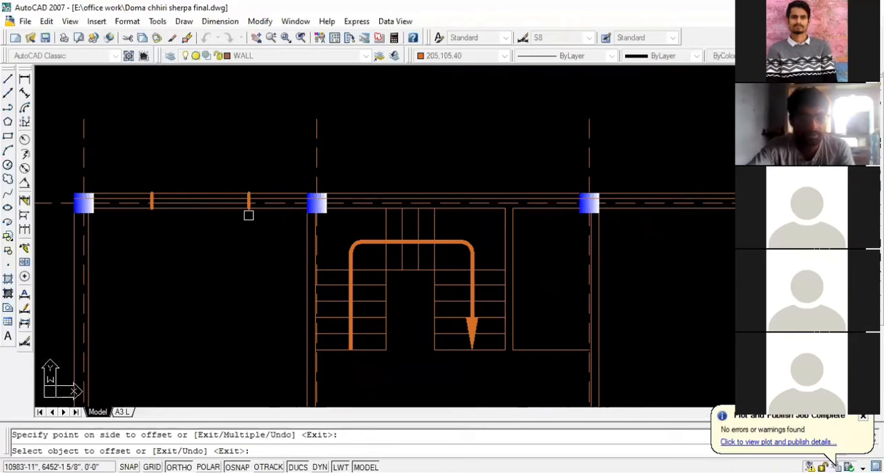
{"action": "key", "text": "ctrl+z"}
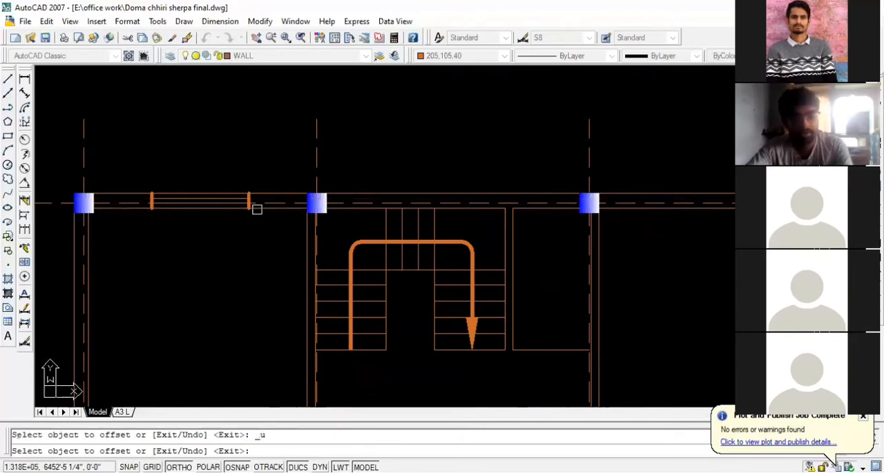
{"action": "scroll", "coordinate": [257, 209], "scroll_direction": "up", "scroll_amount": 2}
{"action": "key", "text": "Escape"}
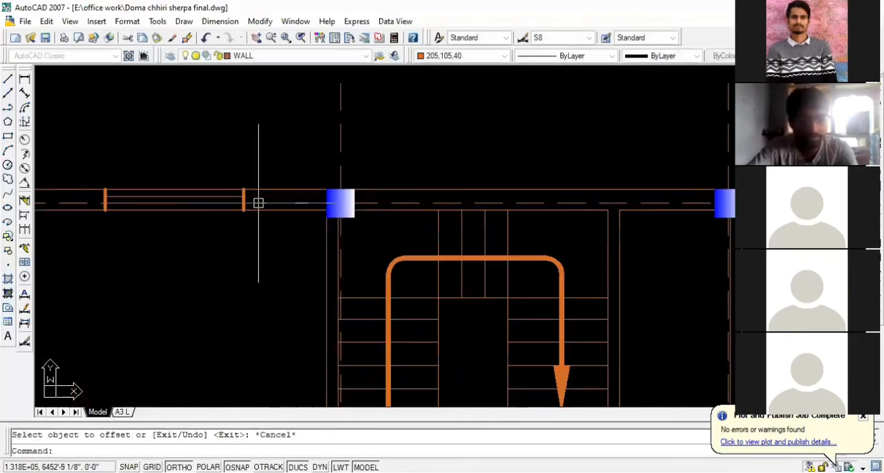
- Undo the window line trimming and the earlier 3" offsets, keeping only the two window jambs
{"action": "key", "text": "ctrl+z"}
{"action": "key", "text": "ctrl+z"}
{"action": "key", "text": "ctrl+z"}
{"action": "key", "text": "ctrl+z"}
{"action": "key", "text": "ctrl+z"}
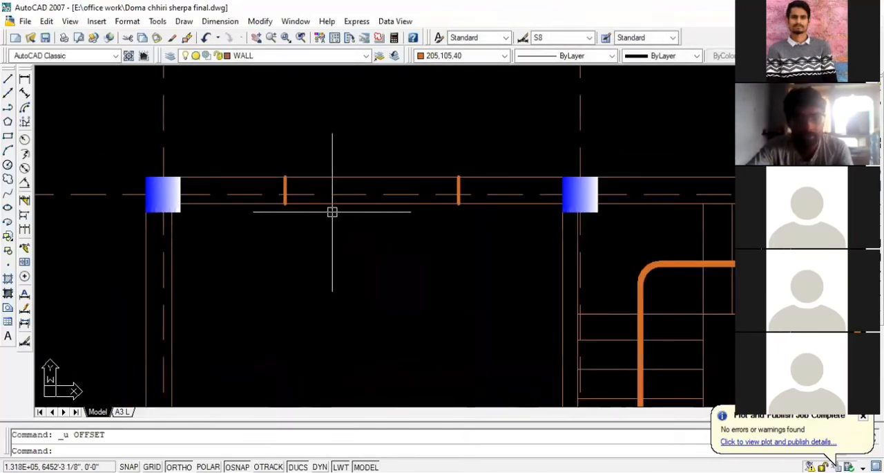
- Offset the inner wall line above the upper-left bedroom 3" toward the outer wall line
{"action": "type", "text": "o"}
{"action": "key", "text": "Return"}
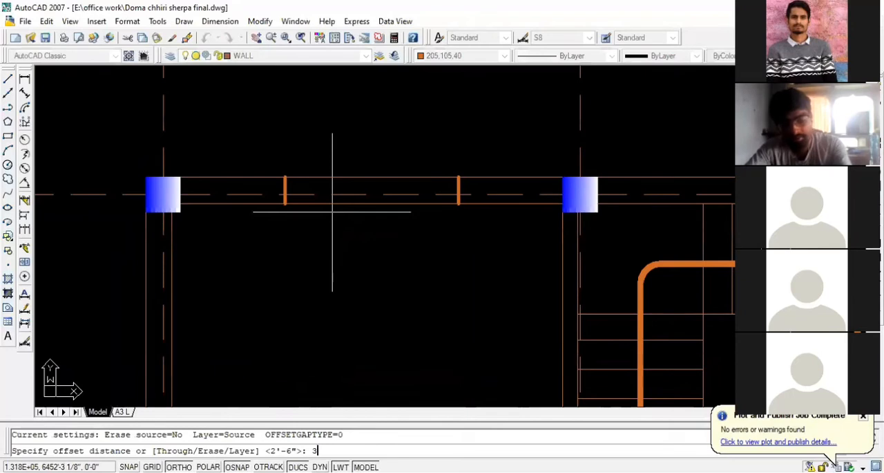
{"action": "type", "text": "3"}
{"action": "key", "text": "Return"}
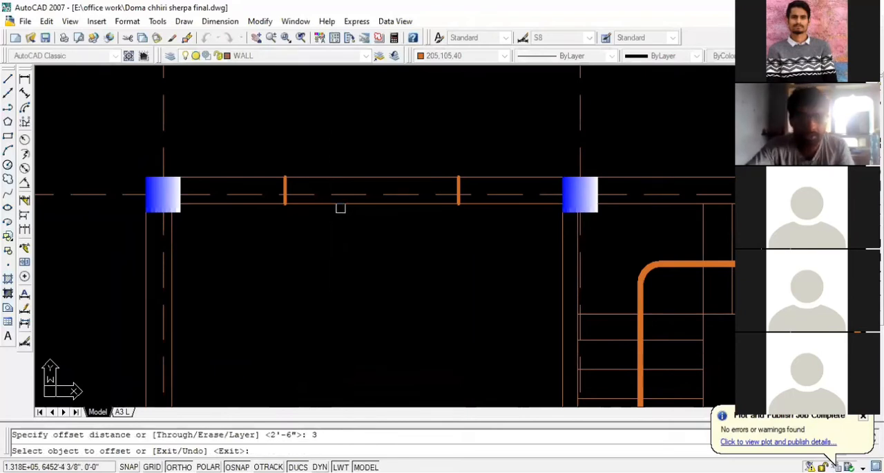
{"action": "left_click", "coordinate": [340, 208]}
{"action": "left_click", "coordinate": [356, 165]}
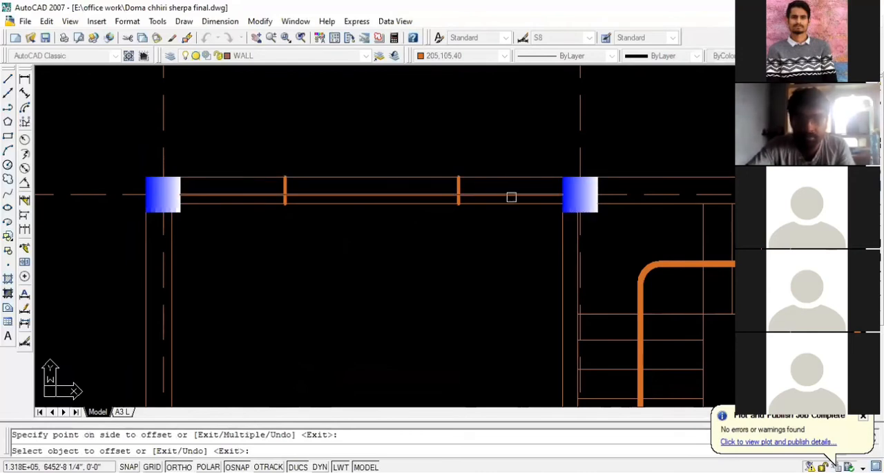
- Offset the outer rear wall line 3" inward, check its extent along the whole rear wall, and undo it
{"action": "scroll", "coordinate": [636, 203], "scroll_direction": "down", "scroll_amount": 2}
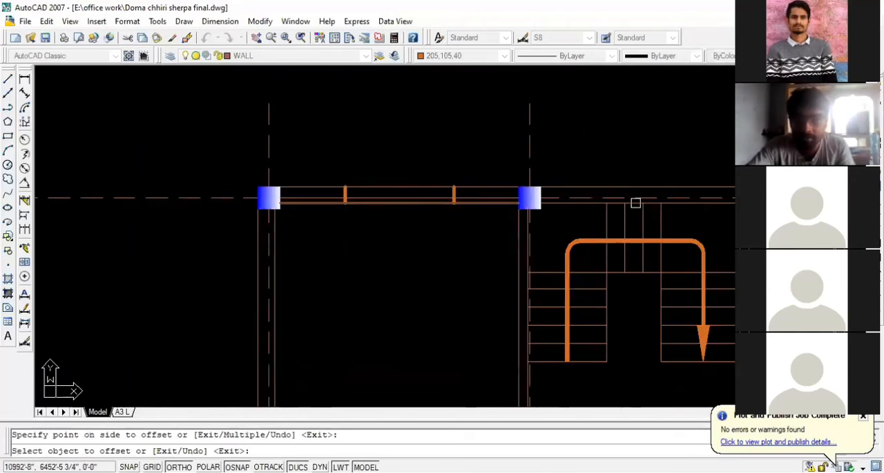
{"action": "left_click", "coordinate": [480, 186]}
{"action": "left_click", "coordinate": [472, 226]}
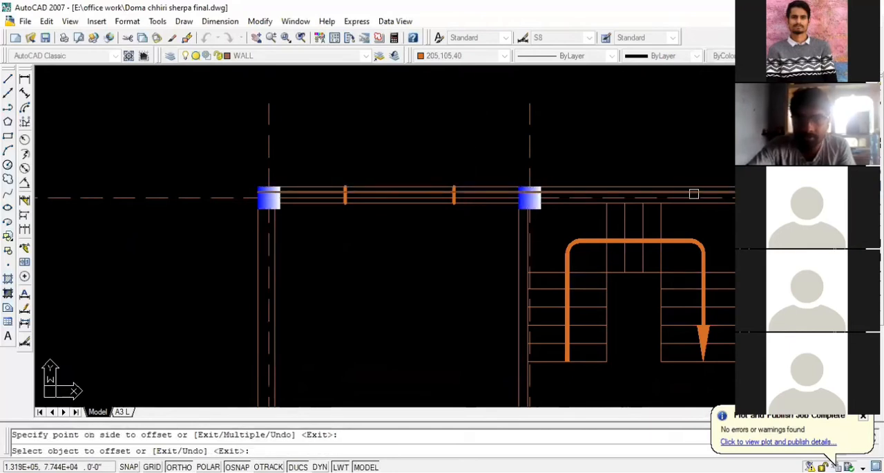
{"action": "scroll", "coordinate": [277, 197], "scroll_direction": "down", "scroll_amount": 2}
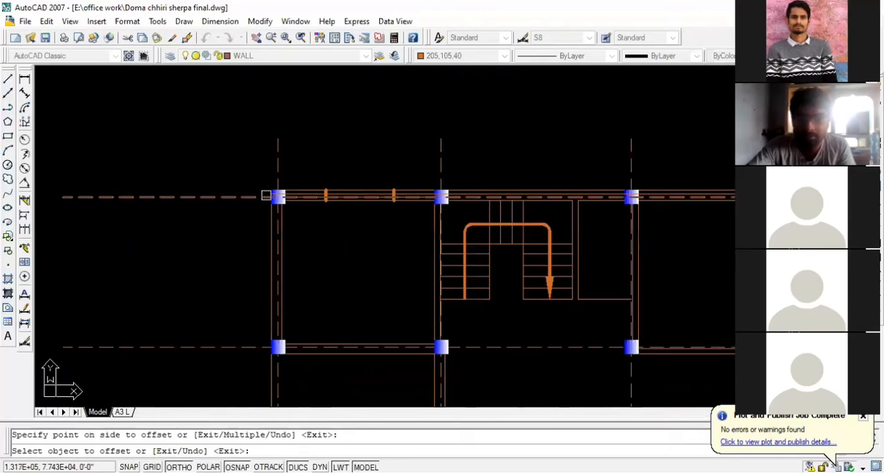
{"action": "scroll", "coordinate": [205, 196], "scroll_direction": "down", "scroll_amount": 2}
{"action": "scroll", "coordinate": [509, 194], "scroll_direction": "up", "scroll_amount": 5}
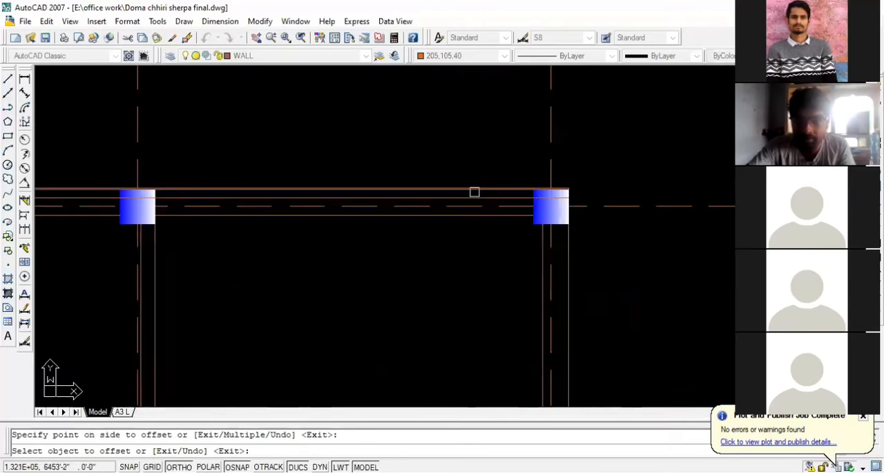
{"action": "scroll", "coordinate": [614, 201], "scroll_direction": "down", "scroll_amount": 2}
{"action": "scroll", "coordinate": [618, 200], "scroll_direction": "down", "scroll_amount": 2}
{"action": "scroll", "coordinate": [514, 200], "scroll_direction": "up", "scroll_amount": 4}
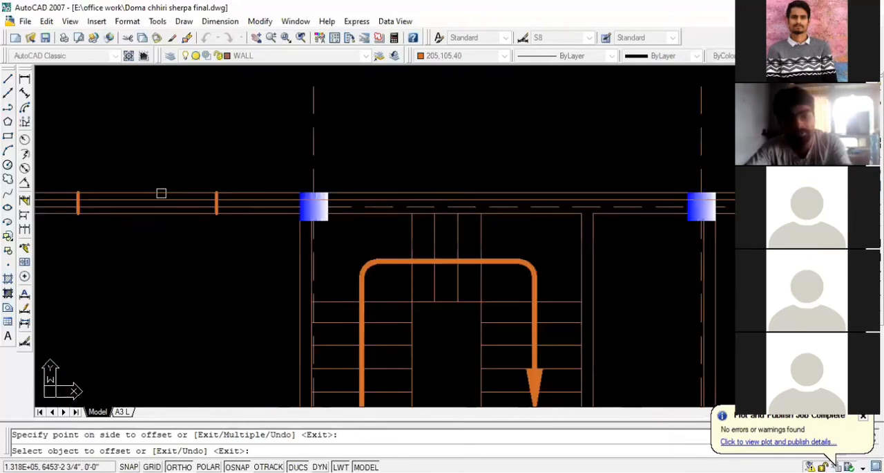
{"action": "key", "text": "ctrl+z"}
{"action": "key", "text": "Escape"}
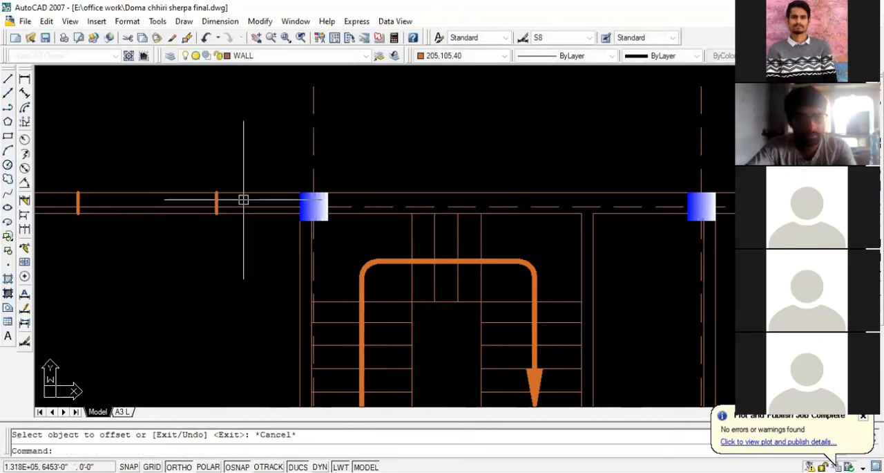
- Offset the inner window line in the upper-left bedroom's top wall 3" toward the outer wall line
{"action": "type", "text": "o"}
{"action": "key", "text": "Return"}
{"action": "type", "text": "5"}
{"action": "key", "text": "Return"}
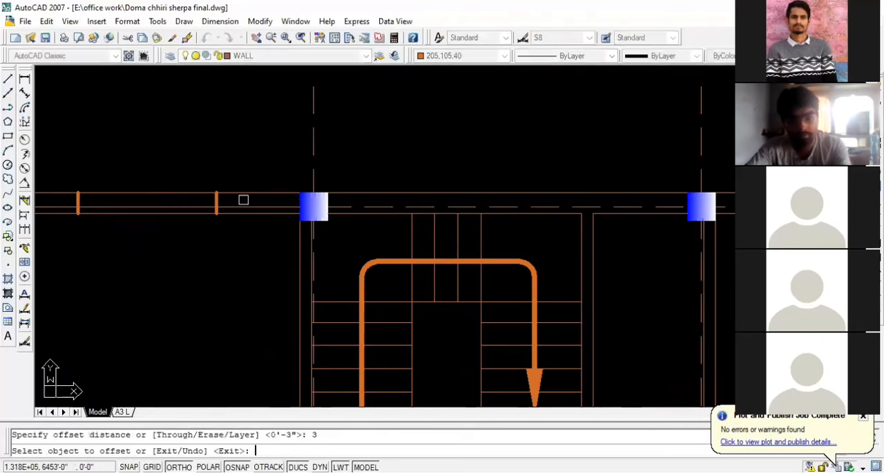
{"action": "left_click", "coordinate": [228, 200]}
{"action": "left_click", "coordinate": [200, 185]}
{"action": "key", "text": "Escape"}
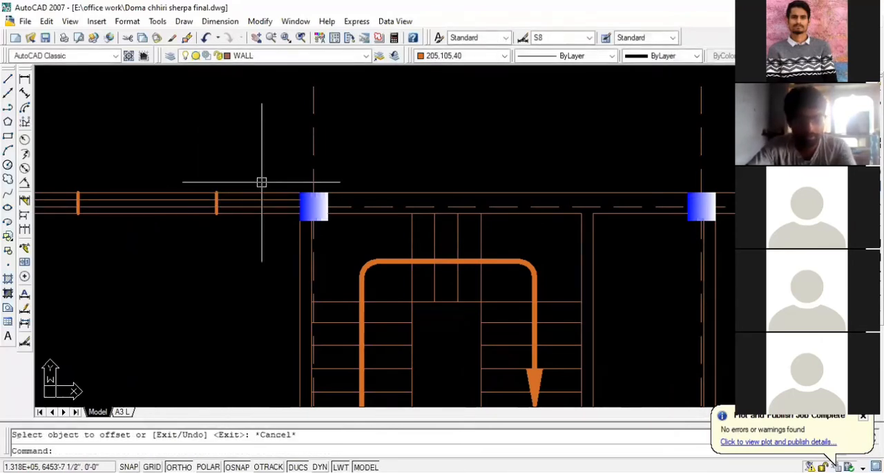
- Trim both window lines beyond the two jambs so they run only across the upper-left bedroom's window opening
{"action": "type", "text": "tr"}
{"action": "key", "text": "Return"}
{"action": "key", "text": "Return"}
{"action": "key", "text": "Return"}
{"action": "key", "text": "Return"}
{"action": "key", "text": "Return"}
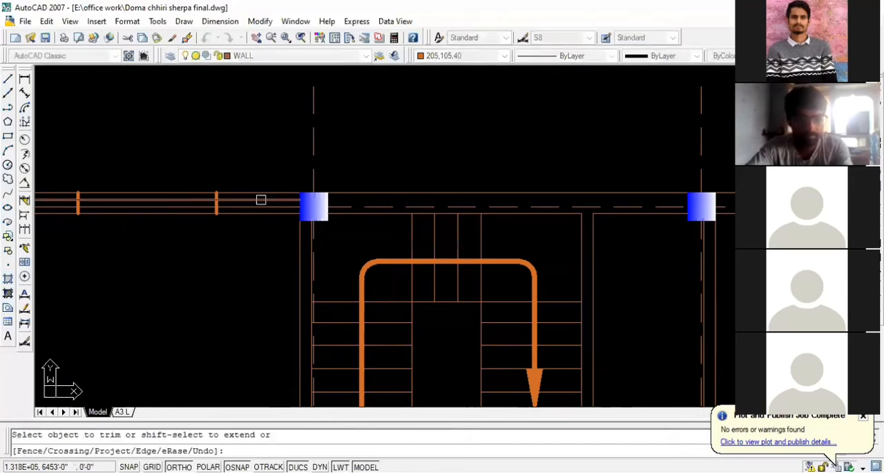
{"action": "left_click", "coordinate": [261, 205]}
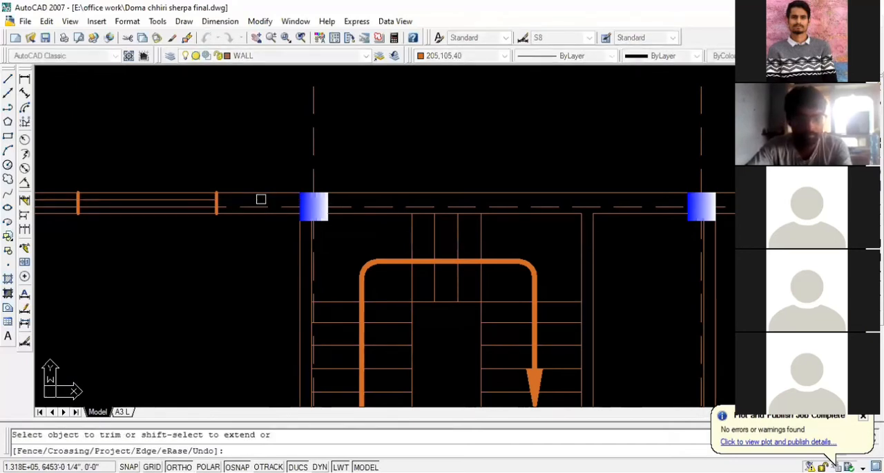
{"action": "scroll", "coordinate": [525, 209], "scroll_direction": "down", "scroll_amount": 2}
{"action": "scroll", "coordinate": [169, 209], "scroll_direction": "up", "scroll_amount": 3}
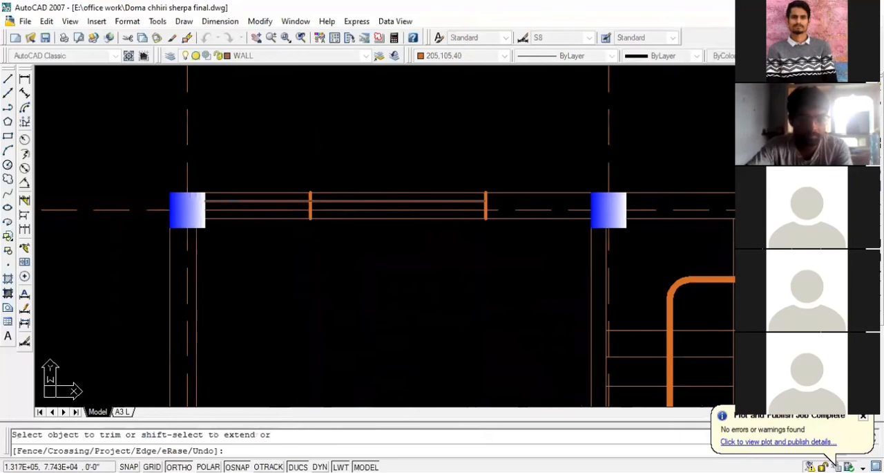
{"action": "left_click", "coordinate": [242, 200]}
{"action": "key", "text": "Escape"}
{"action": "scroll", "coordinate": [324, 223], "scroll_direction": "down", "scroll_amount": 2}
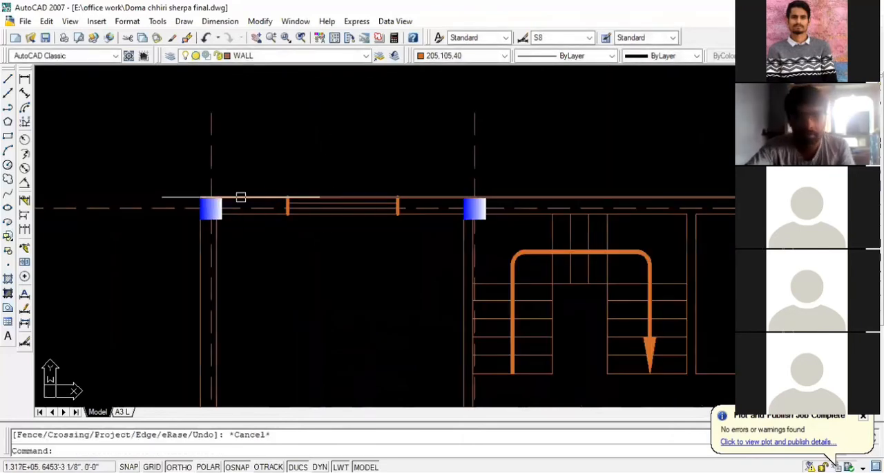
{"action": "left_click", "coordinate": [258, 182]}
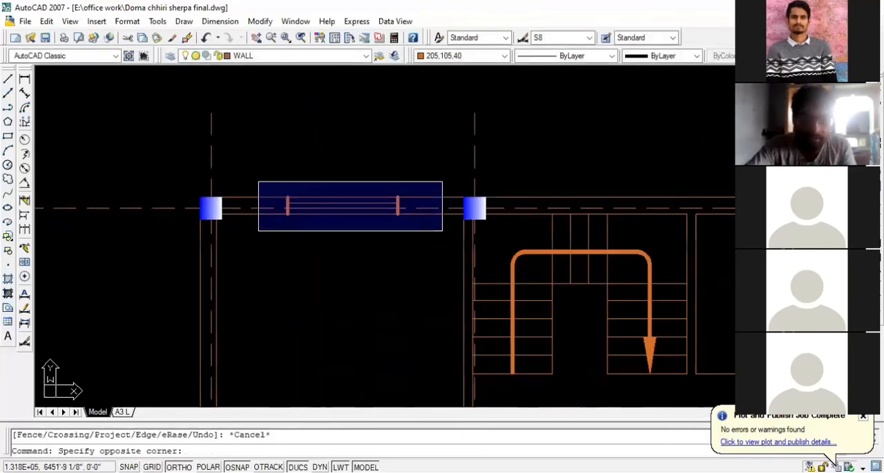
{"action": "left_click", "coordinate": [434, 231]}
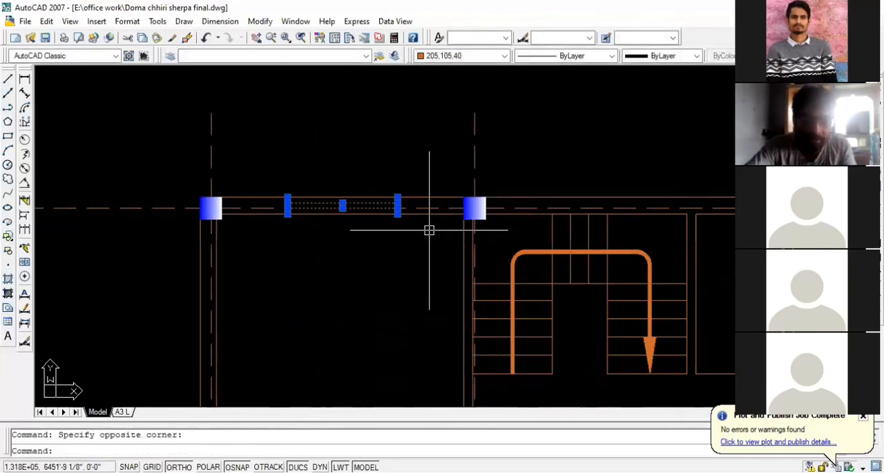
{"action": "left_click", "coordinate": [280, 142]}
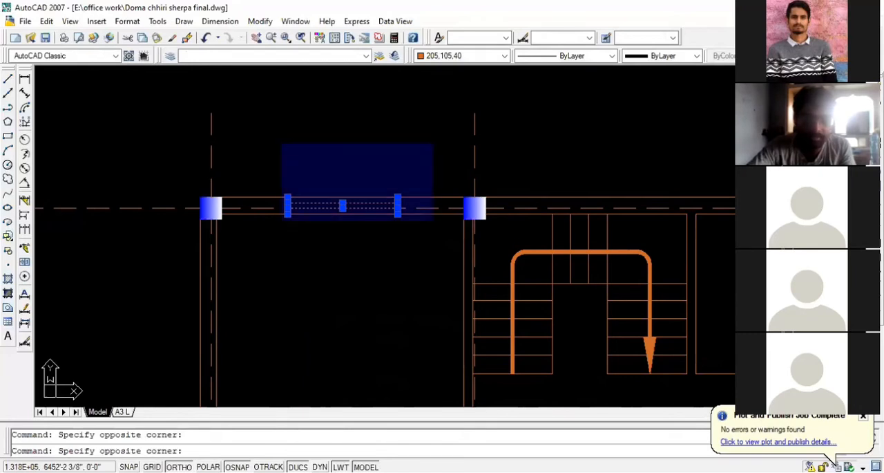
{"action": "left_click", "coordinate": [443, 228]}
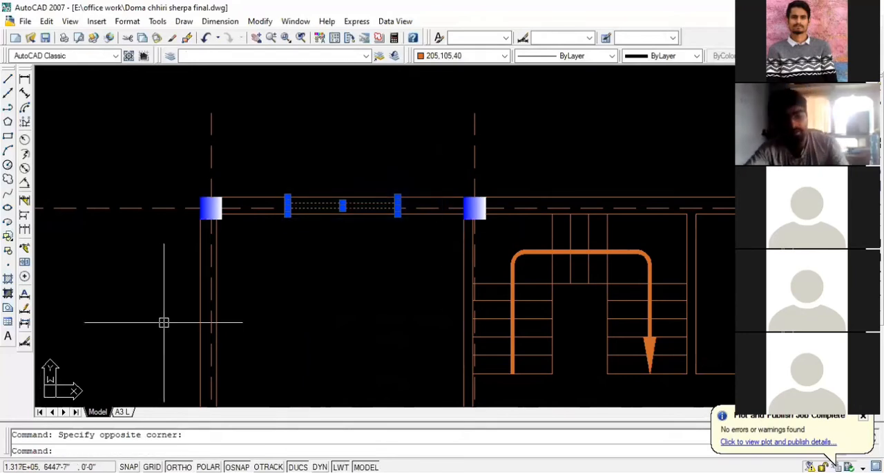
{"action": "key", "text": "Return"}
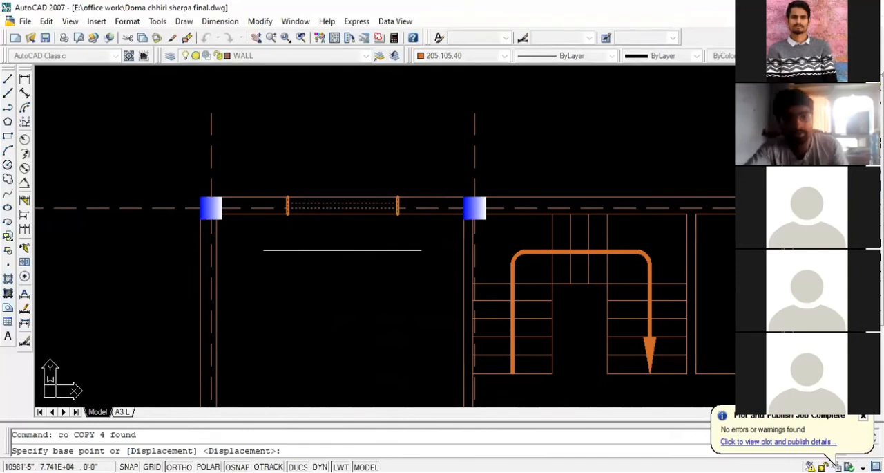
{"action": "left_click", "coordinate": [342, 214]}
{"action": "scroll", "coordinate": [186, 228], "scroll_direction": "down", "scroll_amount": 2}
{"action": "scroll", "coordinate": [269, 224], "scroll_direction": "down", "scroll_amount": 2}
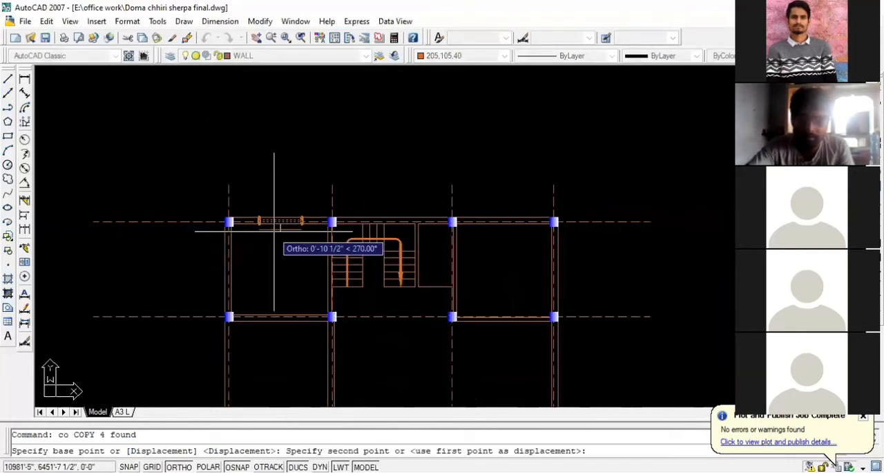
{"action": "scroll", "coordinate": [501, 217], "scroll_direction": "up", "scroll_amount": 4}
{"action": "scroll", "coordinate": [577, 256], "scroll_direction": "down", "scroll_amount": 2}
{"action": "scroll", "coordinate": [276, 280], "scroll_direction": "up", "scroll_amount": 3}
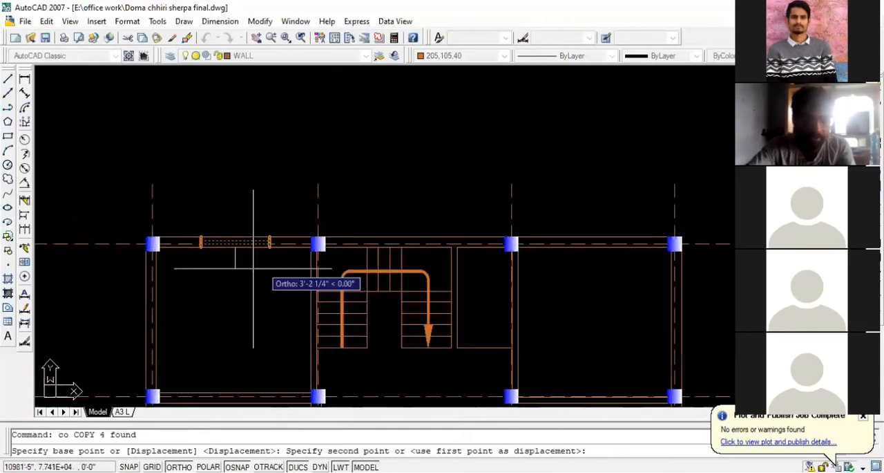
{"action": "key", "text": "Escape"}
- Copy the window by the midpoint of its inner wall side into the upper-right bedroom's top wall, roughly centred between the columns
{"action": "left_click", "coordinate": [175, 157]}
{"action": "left_click", "coordinate": [370, 244]}
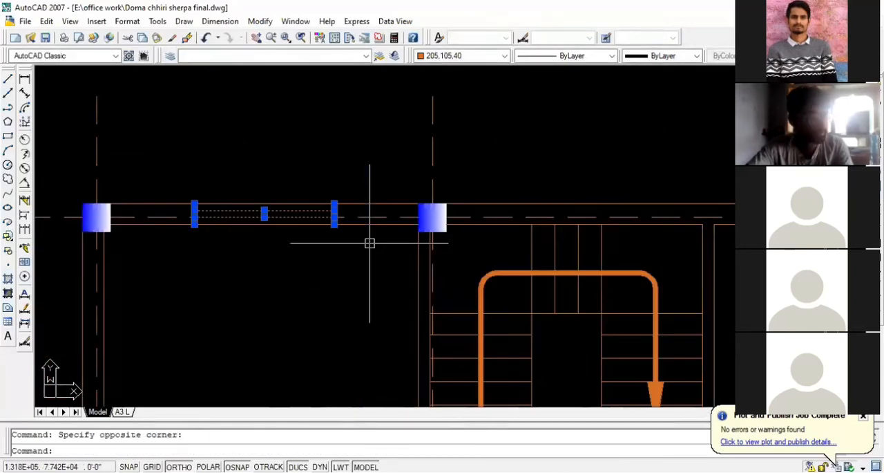
{"action": "type", "text": "co"}
{"action": "key", "text": "Return"}
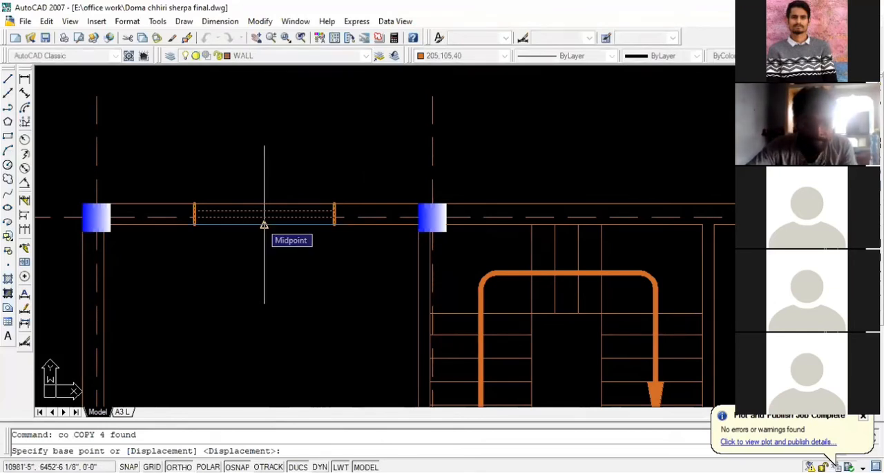
{"action": "left_click", "coordinate": [264, 225]}
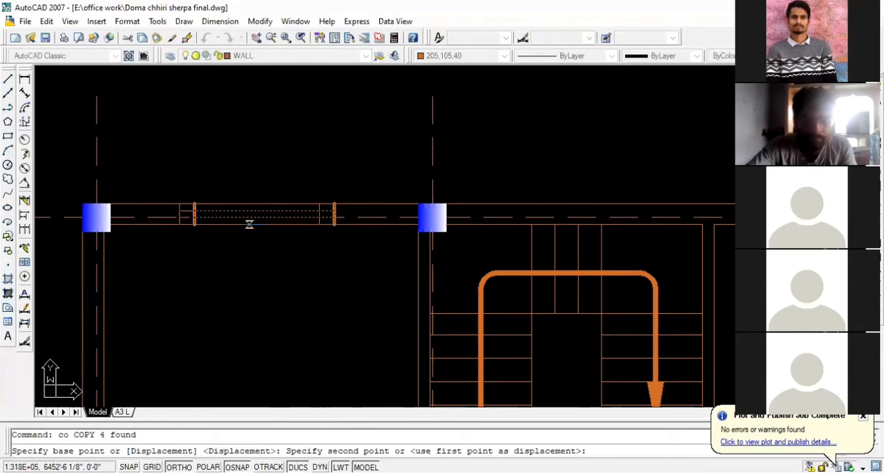
{"action": "scroll", "coordinate": [228, 225], "scroll_direction": "down", "scroll_amount": 3}
{"action": "scroll", "coordinate": [487, 214], "scroll_direction": "up", "scroll_amount": 3}
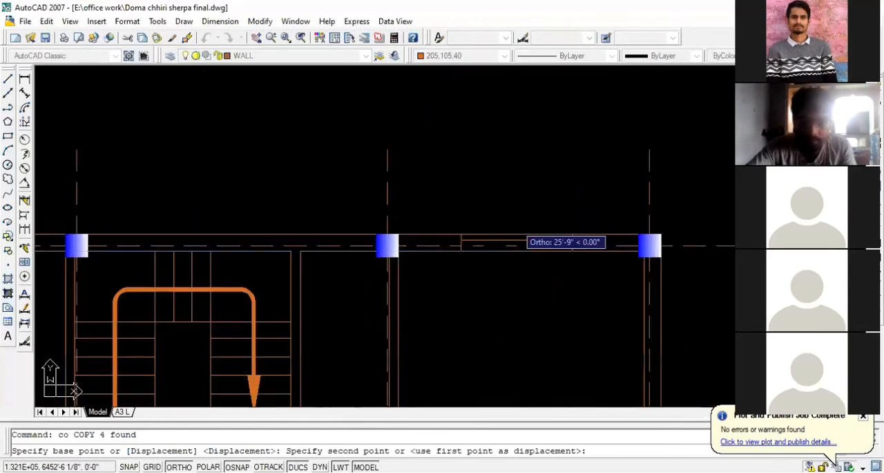
{"action": "scroll", "coordinate": [520, 239], "scroll_direction": "up", "scroll_amount": 2}
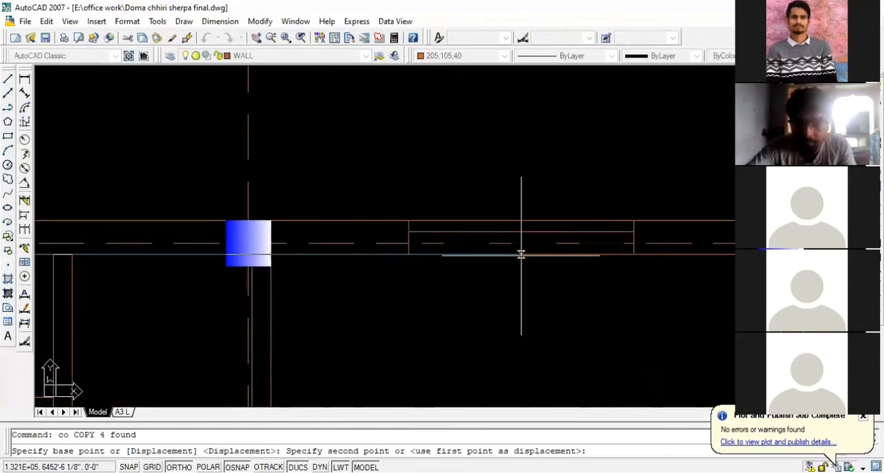
{"action": "left_click", "coordinate": [519, 254]}
{"action": "scroll", "coordinate": [276, 253], "scroll_direction": "down", "scroll_amount": 1}
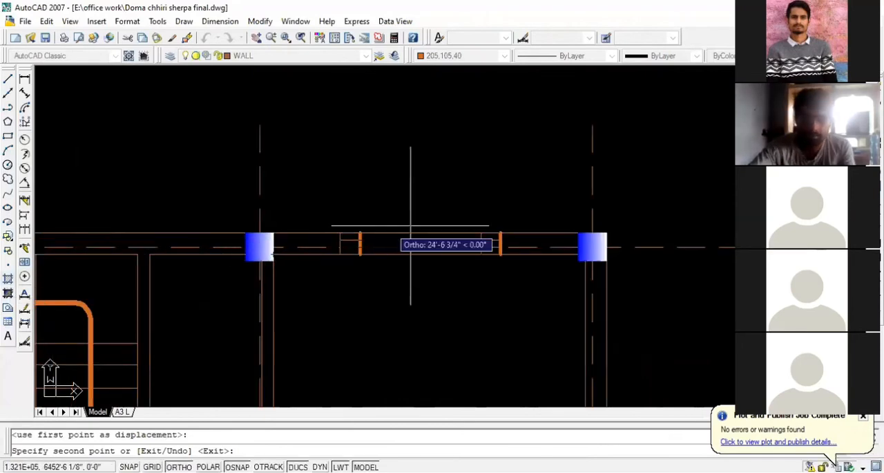
- Place another copy of the window in the empty area about 34' to the left of the upper-left bedroom, and end the copying
{"action": "scroll", "coordinate": [483, 231], "scroll_direction": "down", "scroll_amount": 4}
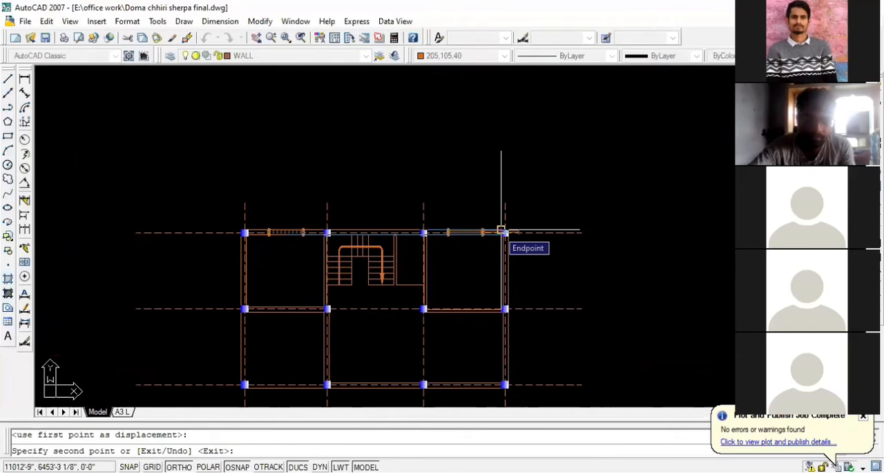
{"action": "scroll", "coordinate": [501, 230], "scroll_direction": "down", "scroll_amount": 2}
{"action": "scroll", "coordinate": [428, 230], "scroll_direction": "up", "scroll_amount": 1}
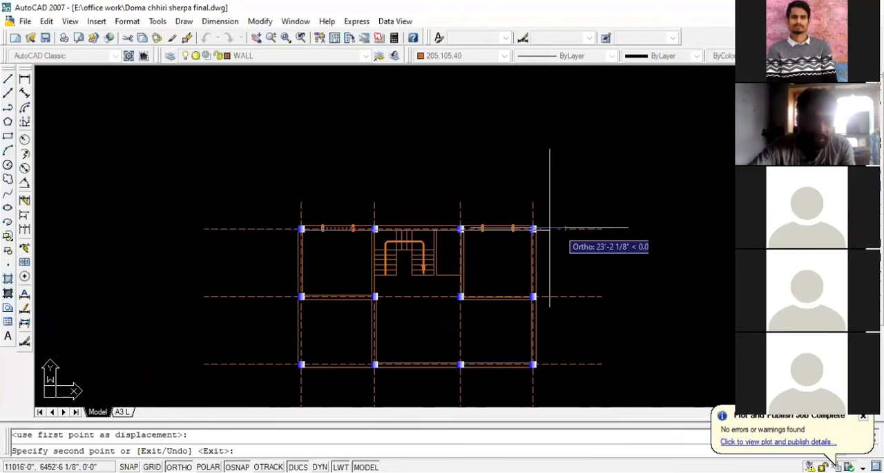
{"action": "scroll", "coordinate": [582, 244], "scroll_direction": "down", "scroll_amount": 1}
{"action": "scroll", "coordinate": [349, 230], "scroll_direction": "up", "scroll_amount": 2}
{"action": "left_click", "coordinate": [253, 207]}
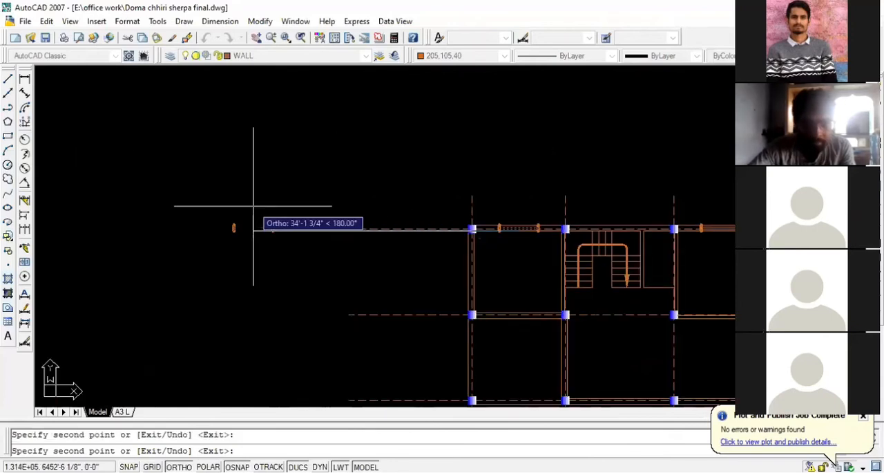
{"action": "key", "text": "Escape"}
- Rotate the spare window outside the plan by 270° about the lower end of its right jamb so it stands vertical
{"action": "scroll", "coordinate": [279, 245], "scroll_direction": "up", "scroll_amount": 2}
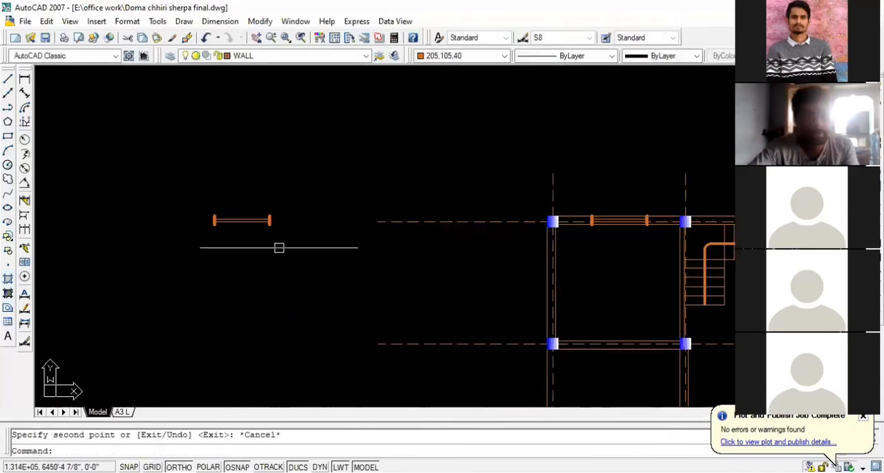
{"action": "scroll", "coordinate": [279, 243], "scroll_direction": "down", "scroll_amount": 2}
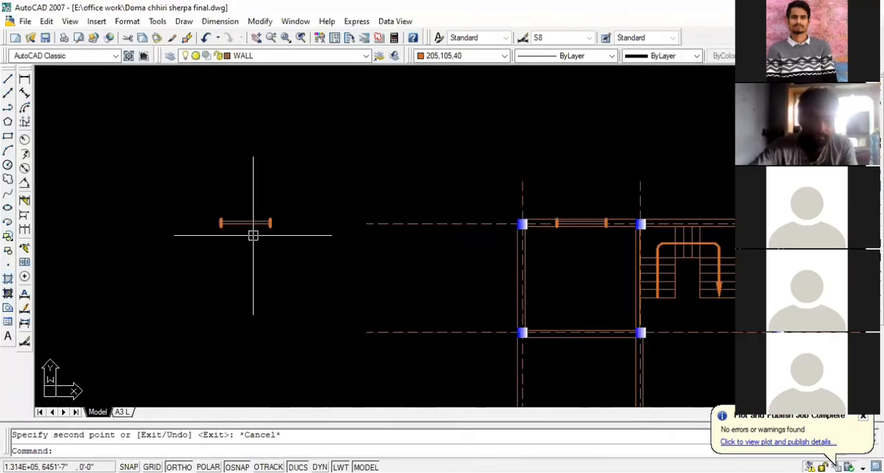
{"action": "scroll", "coordinate": [252, 235], "scroll_direction": "up", "scroll_amount": 1}
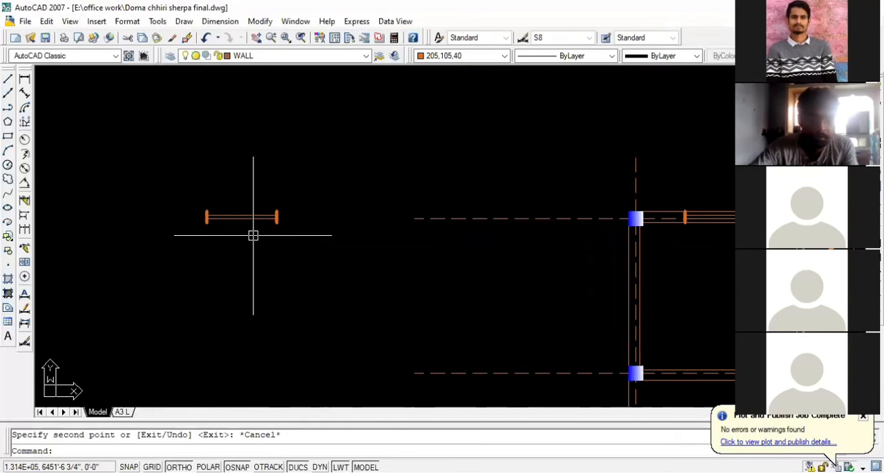
{"action": "scroll", "coordinate": [269, 228], "scroll_direction": "up", "scroll_amount": 1}
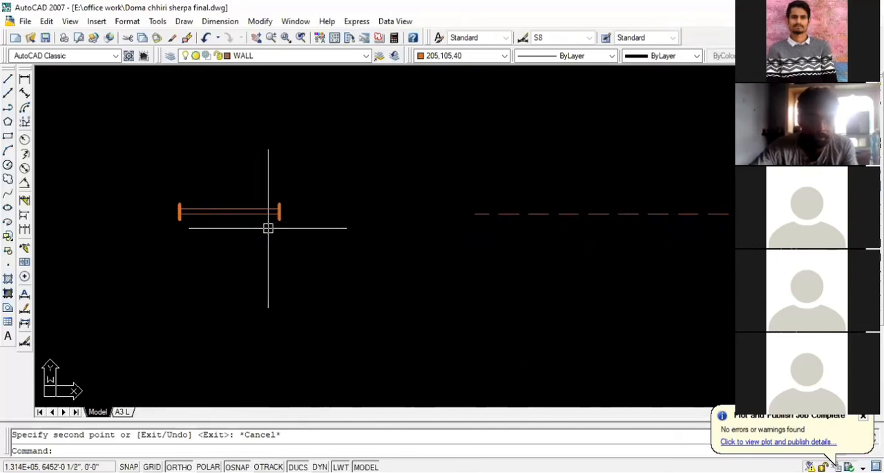
{"action": "left_click", "coordinate": [312, 240]}
{"action": "left_click", "coordinate": [141, 170]}
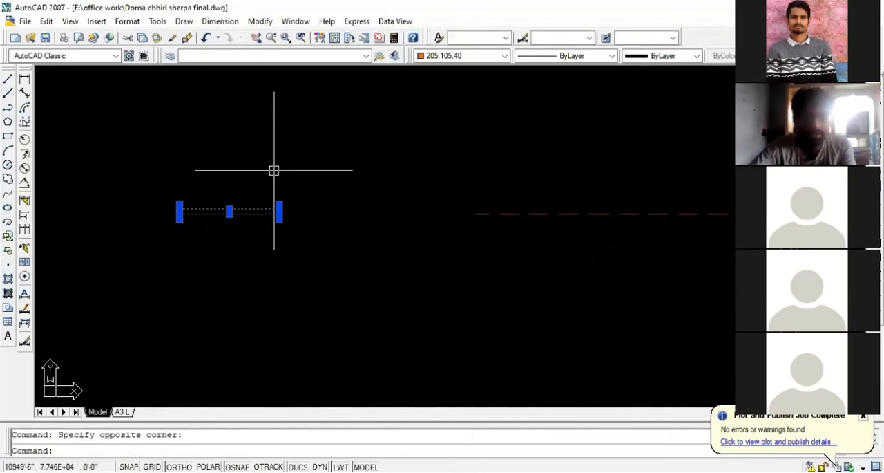
{"action": "type", "text": "m"}
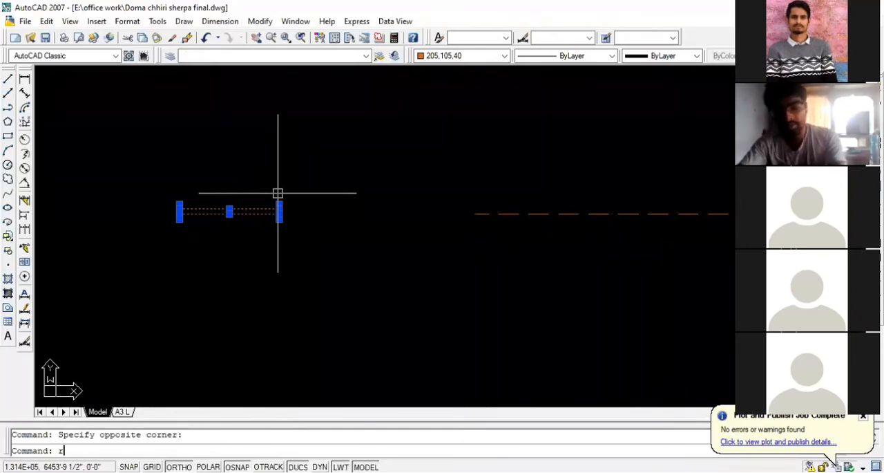
{"action": "key", "text": "Return"}
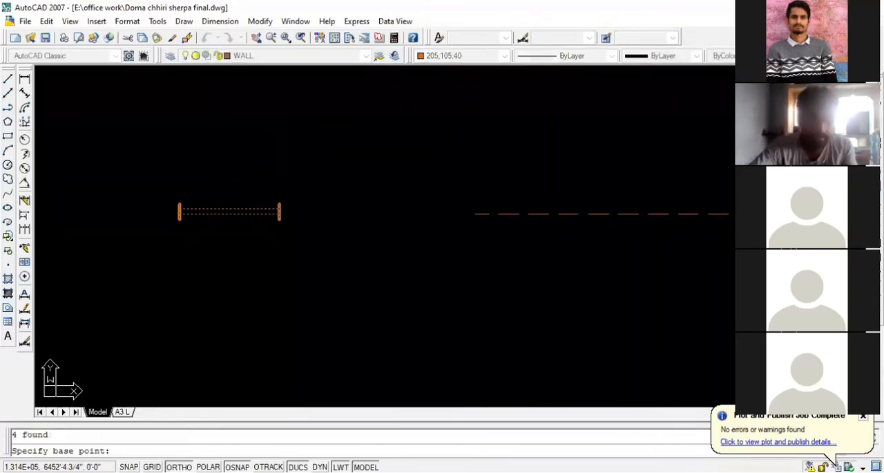
{"action": "left_click", "coordinate": [280, 218]}
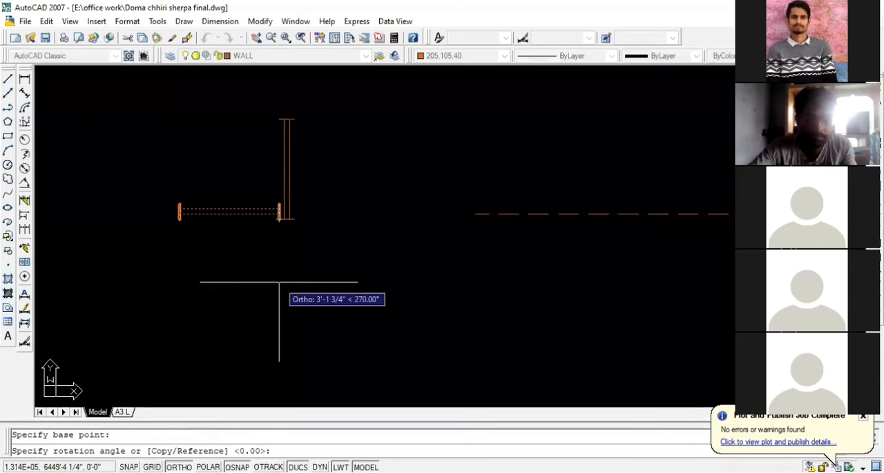
{"action": "left_click", "coordinate": [279, 282]}
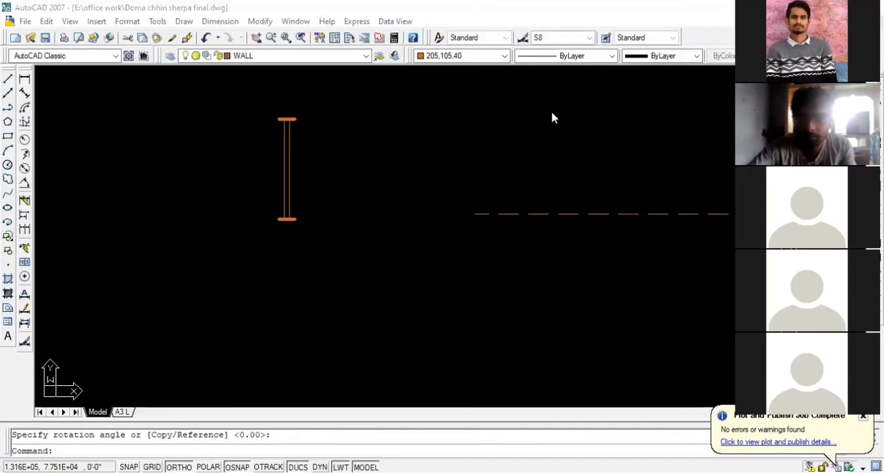
{"action": "scroll", "coordinate": [223, 237], "scroll_direction": "down", "scroll_amount": 6}
{"action": "scroll", "coordinate": [341, 224], "scroll_direction": "up", "scroll_amount": 2}
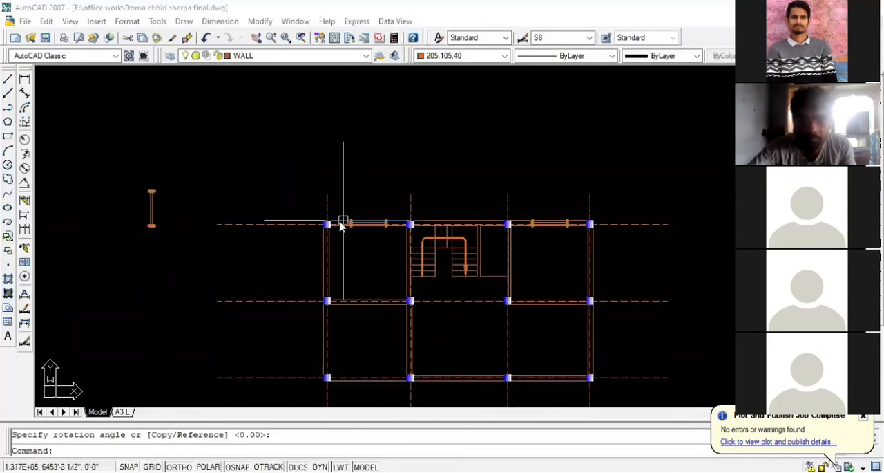
{"action": "scroll", "coordinate": [373, 218], "scroll_direction": "up", "scroll_amount": 2}
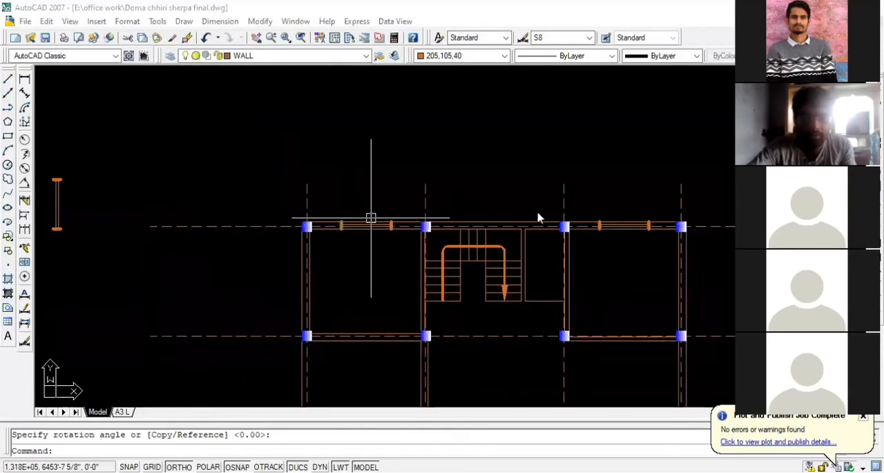
{"action": "scroll", "coordinate": [345, 207], "scroll_direction": "down", "scroll_amount": 2}
{"action": "scroll", "coordinate": [259, 204], "scroll_direction": "up", "scroll_amount": 3}
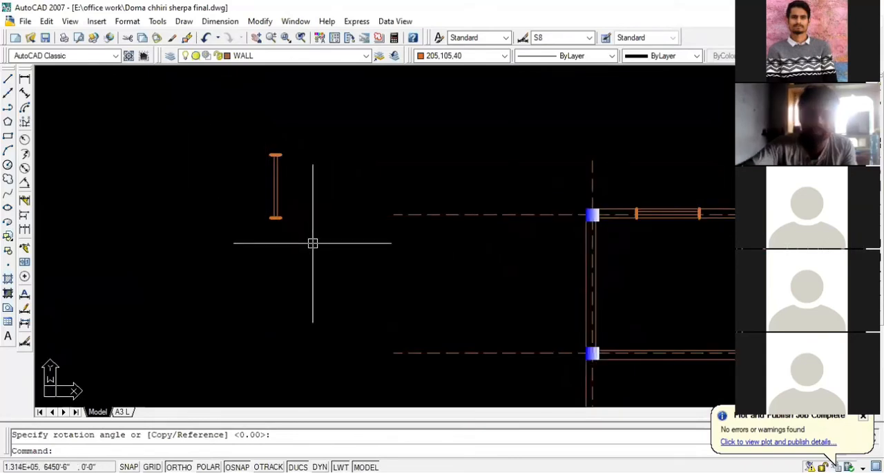
{"action": "scroll", "coordinate": [263, 219], "scroll_direction": "up", "scroll_amount": 2}
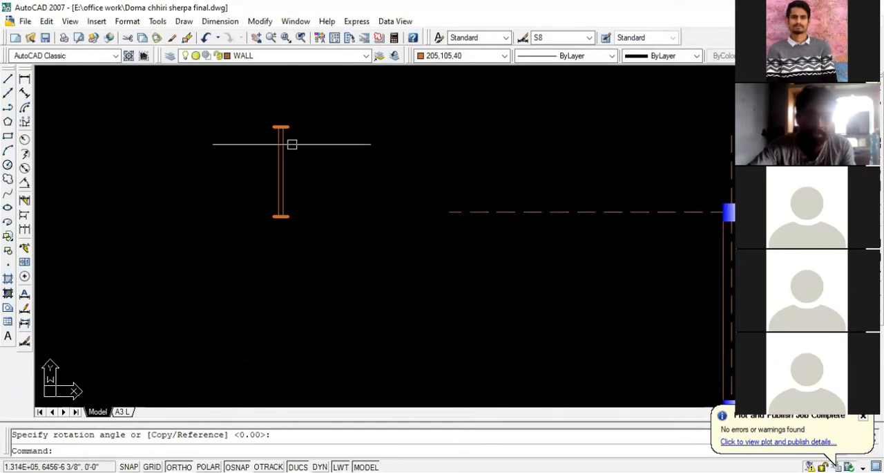
{"action": "scroll", "coordinate": [170, 162], "scroll_direction": "down", "scroll_amount": 3}
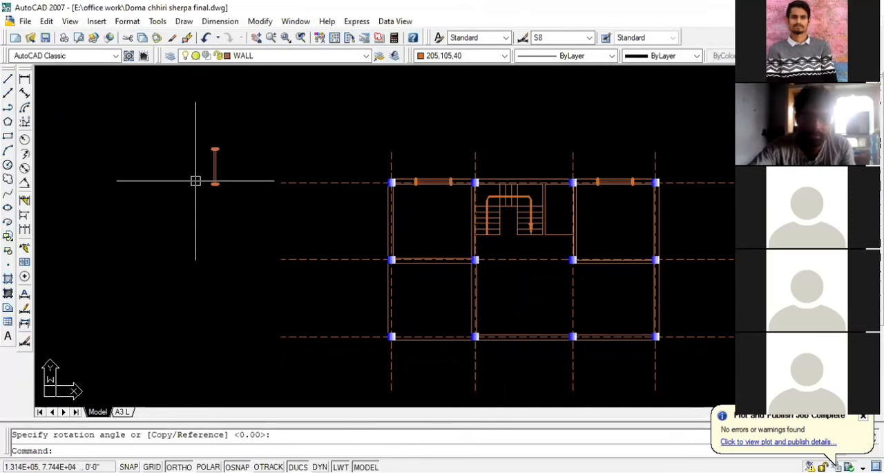
{"action": "scroll", "coordinate": [369, 207], "scroll_direction": "down", "scroll_amount": 2}
{"action": "scroll", "coordinate": [449, 201], "scroll_direction": "up", "scroll_amount": 3}
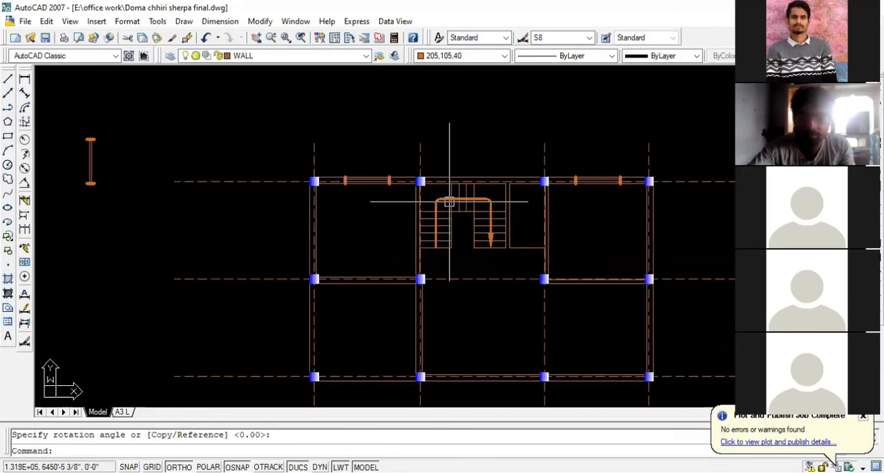
{"action": "scroll", "coordinate": [450, 201], "scroll_direction": "up", "scroll_amount": 4}
{"action": "scroll", "coordinate": [387, 165], "scroll_direction": "down", "scroll_amount": 2}
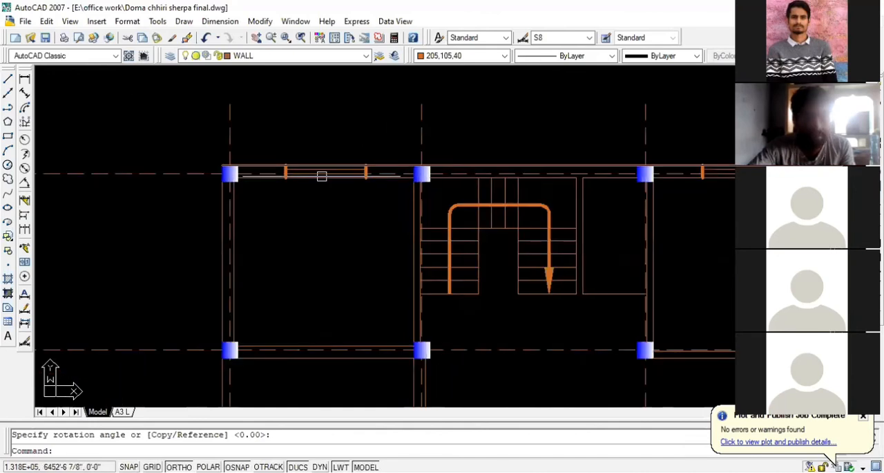
{"action": "scroll", "coordinate": [273, 143], "scroll_direction": "up", "scroll_amount": 2}
{"action": "left_click", "coordinate": [273, 143]}
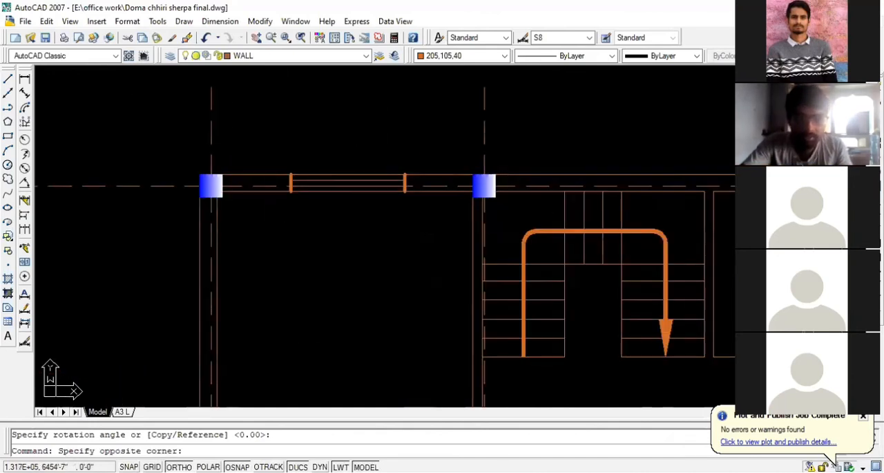
{"action": "left_click", "coordinate": [414, 197]}
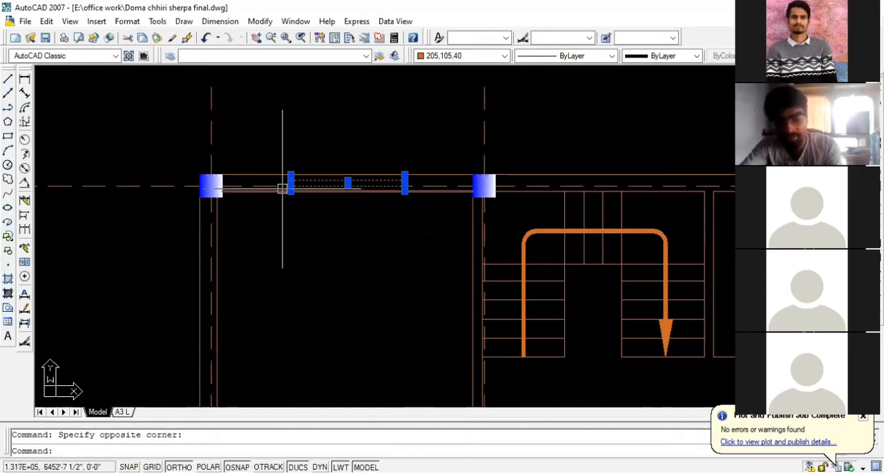
{"action": "type", "text": "co"}
{"action": "key", "text": "Return"}
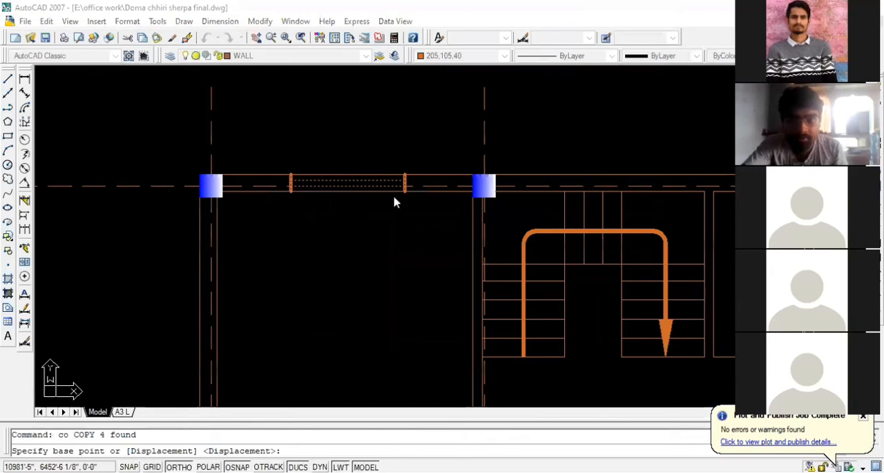
{"action": "left_click", "coordinate": [347, 191]}
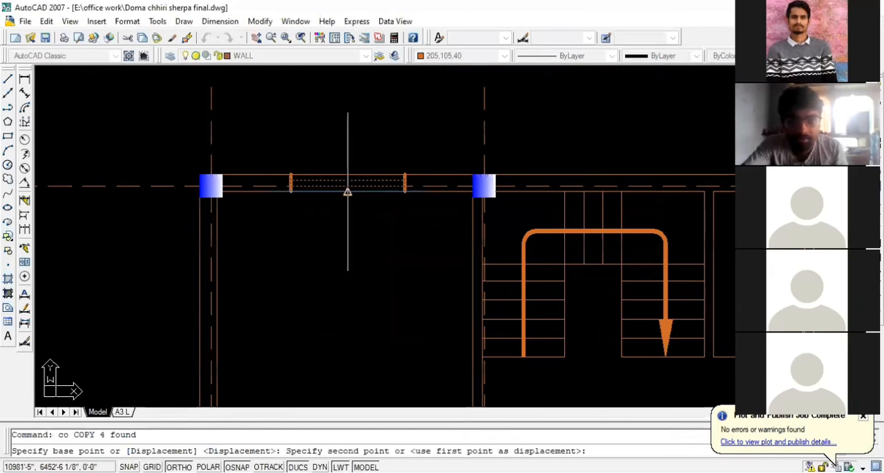
{"action": "scroll", "coordinate": [338, 191], "scroll_direction": "down", "scroll_amount": 4}
{"action": "scroll", "coordinate": [518, 188], "scroll_direction": "up", "scroll_amount": 5}
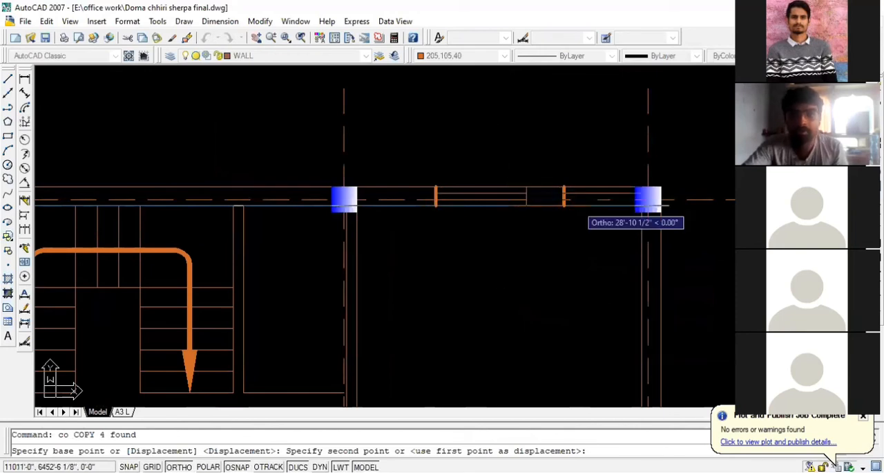
{"action": "scroll", "coordinate": [732, 200], "scroll_direction": "down", "scroll_amount": 2}
{"action": "scroll", "coordinate": [715, 200], "scroll_direction": "down", "scroll_amount": 4}
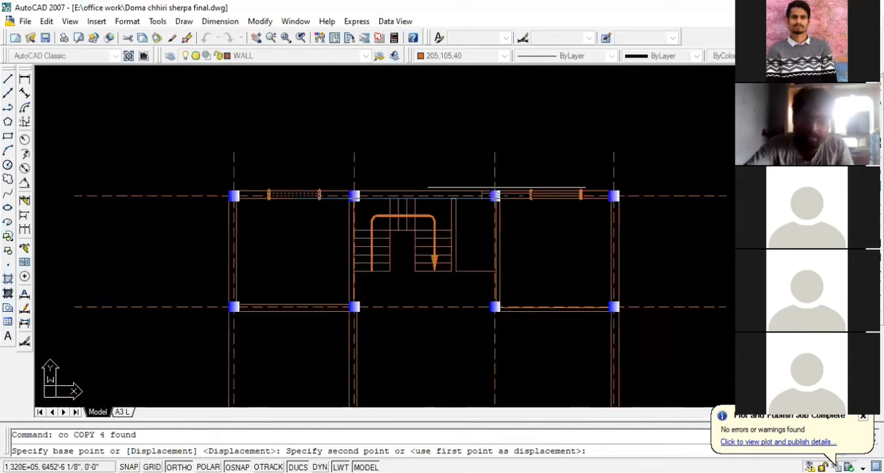
{"action": "scroll", "coordinate": [242, 170], "scroll_direction": "up", "scroll_amount": 5}
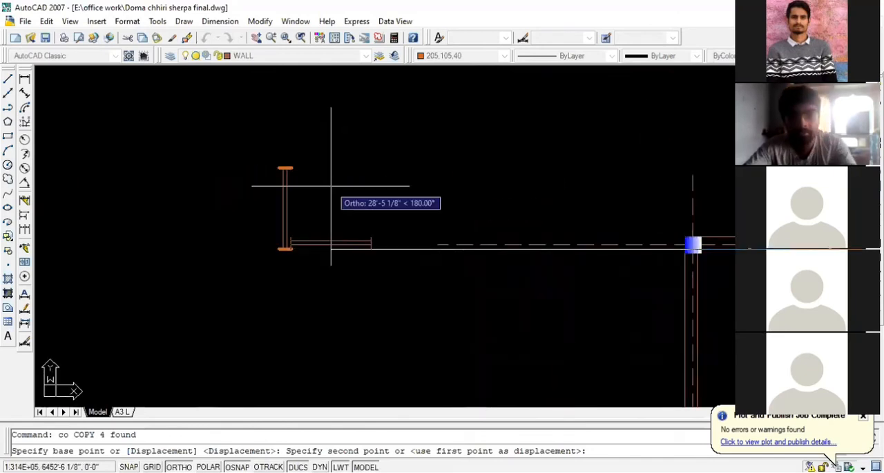
{"action": "key", "text": "Escape"}
{"action": "scroll", "coordinate": [270, 255], "scroll_direction": "up", "scroll_amount": 4}
{"action": "scroll", "coordinate": [381, 273], "scroll_direction": "down", "scroll_amount": 2}
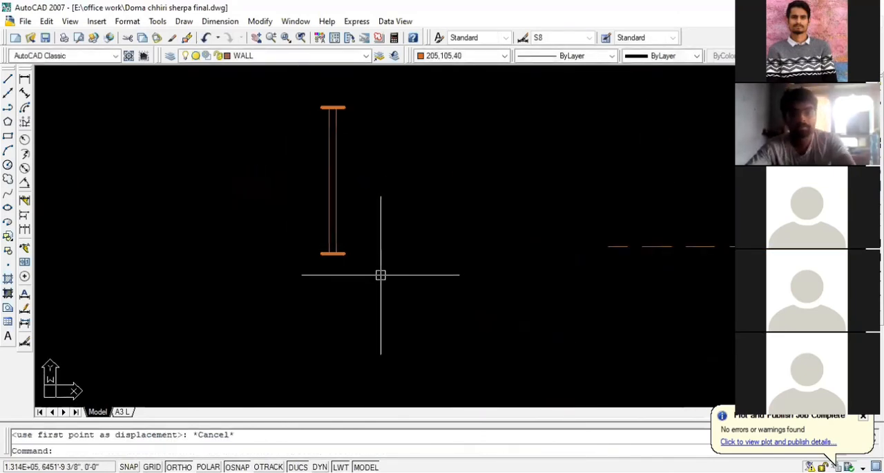
{"action": "scroll", "coordinate": [377, 272], "scroll_direction": "down", "scroll_amount": 2}
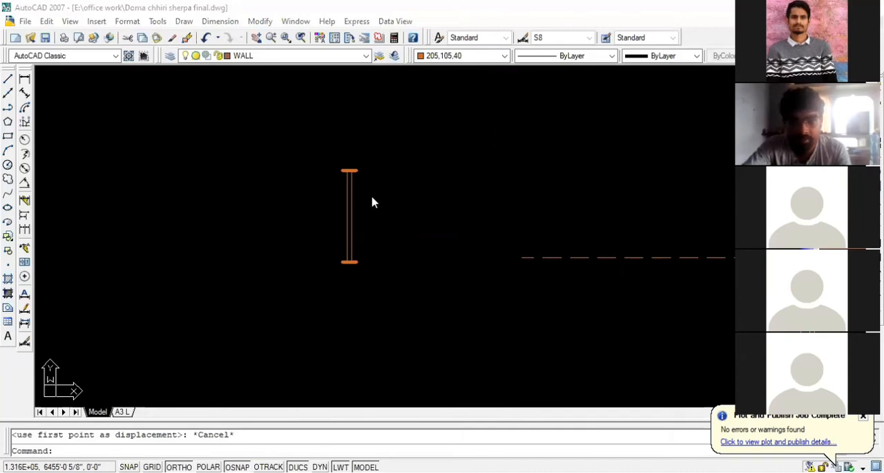
{"action": "left_click", "coordinate": [396, 276]}
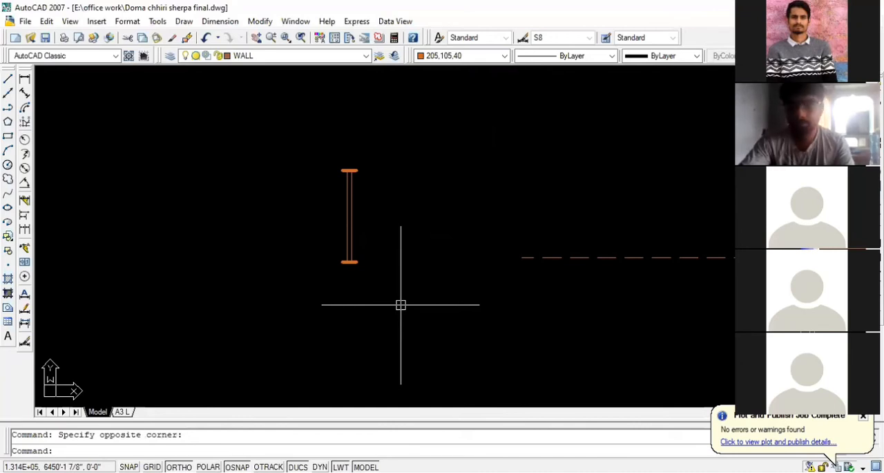
{"action": "key", "text": "Escape"}
{"action": "scroll", "coordinate": [341, 259], "scroll_direction": "up", "scroll_amount": 3}
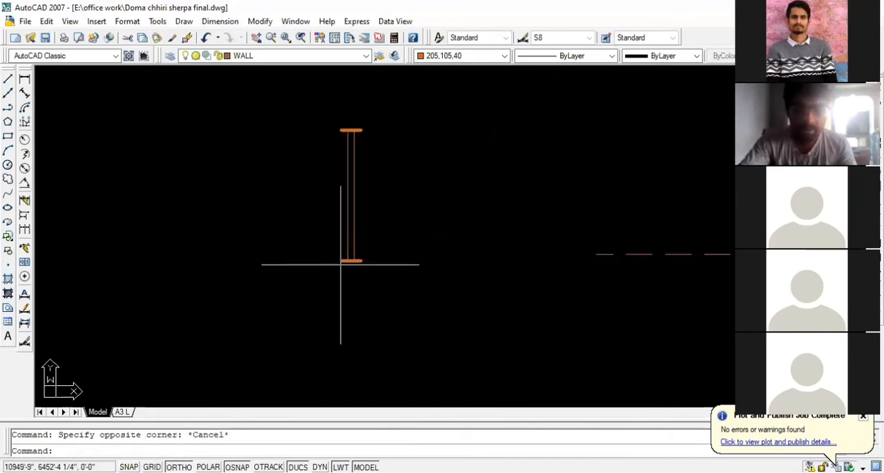
{"action": "scroll", "coordinate": [357, 203], "scroll_direction": "down", "scroll_amount": 2}
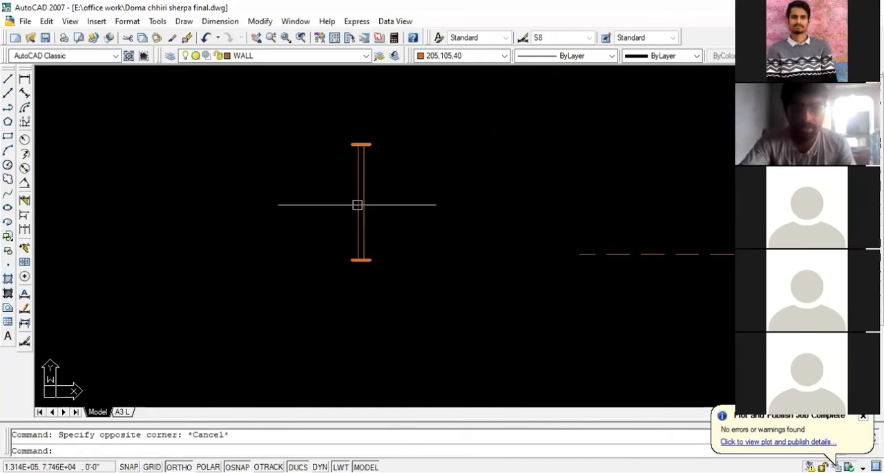
- Offset the lower jamb of the spare vertical window 2.5' upward to add a middle bar halfway along it
{"action": "scroll", "coordinate": [364, 192], "scroll_direction": "up", "scroll_amount": 2}
{"action": "scroll", "coordinate": [328, 192], "scroll_direction": "down", "scroll_amount": 2}
{"action": "scroll", "coordinate": [355, 244], "scroll_direction": "up", "scroll_amount": 4}
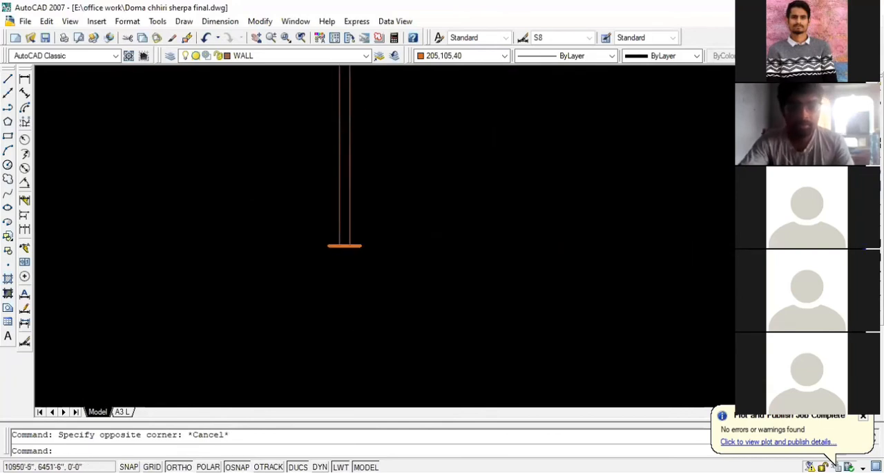
{"action": "type", "text": "o"}
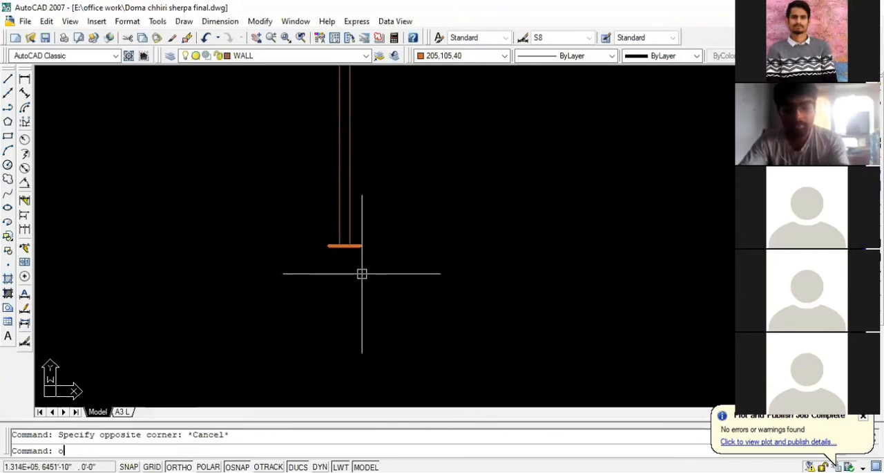
{"action": "key", "text": "Return"}
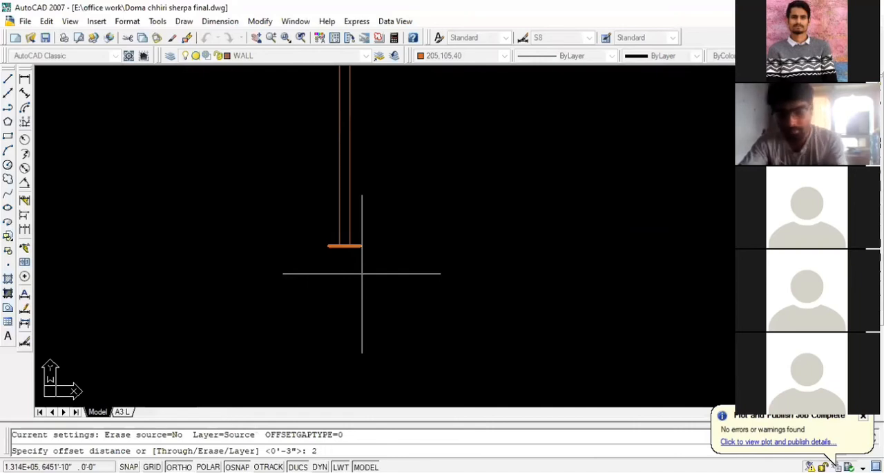
{"action": "type", "text": "2.5'"}
{"action": "key", "text": "Return"}
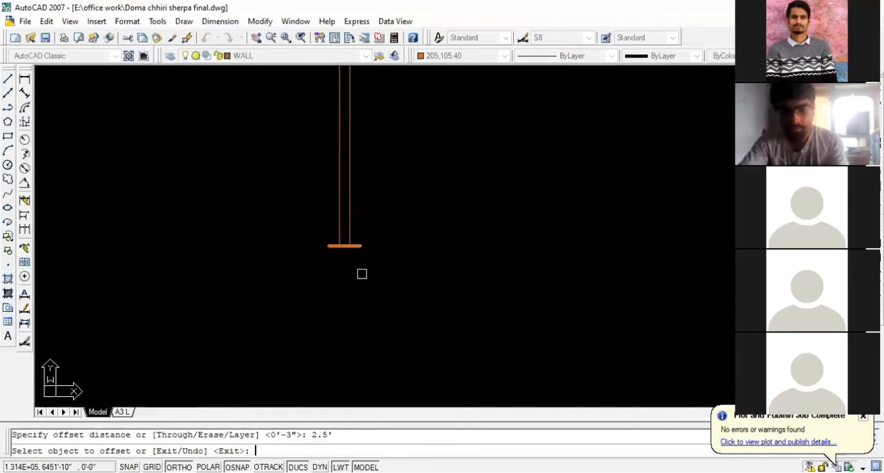
{"action": "left_click", "coordinate": [358, 245]}
{"action": "left_click", "coordinate": [357, 235]}
{"action": "scroll", "coordinate": [393, 274], "scroll_direction": "down", "scroll_amount": 2}
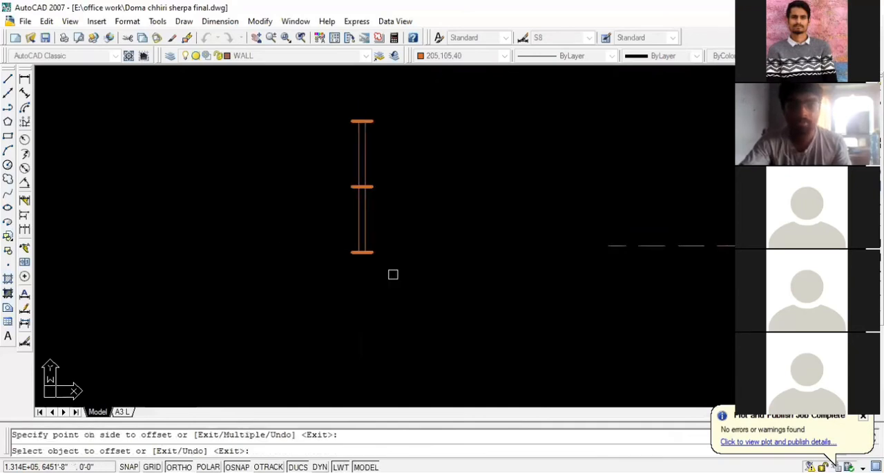
{"action": "key", "text": "Escape"}
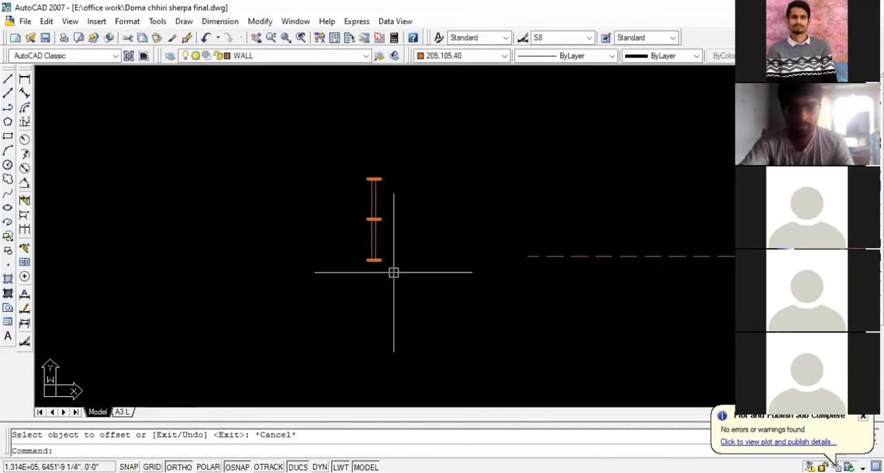
- Copy the spare vertical window by the right end of its middle bar to the inner-face midpoint of the upper-left bedroom's left wall
{"action": "scroll", "coordinate": [393, 274], "scroll_direction": "down", "scroll_amount": 3}
{"action": "scroll", "coordinate": [317, 265], "scroll_direction": "down", "scroll_amount": 2}
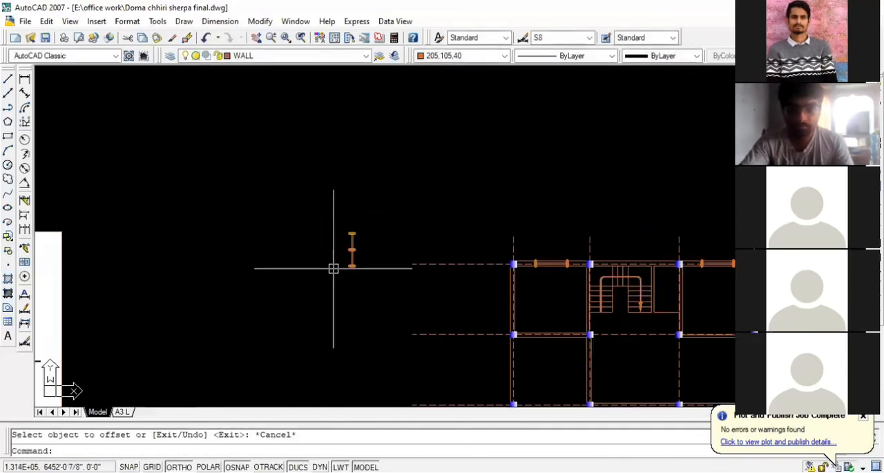
{"action": "scroll", "coordinate": [359, 274], "scroll_direction": "up", "scroll_amount": 3}
{"action": "left_click", "coordinate": [377, 273]}
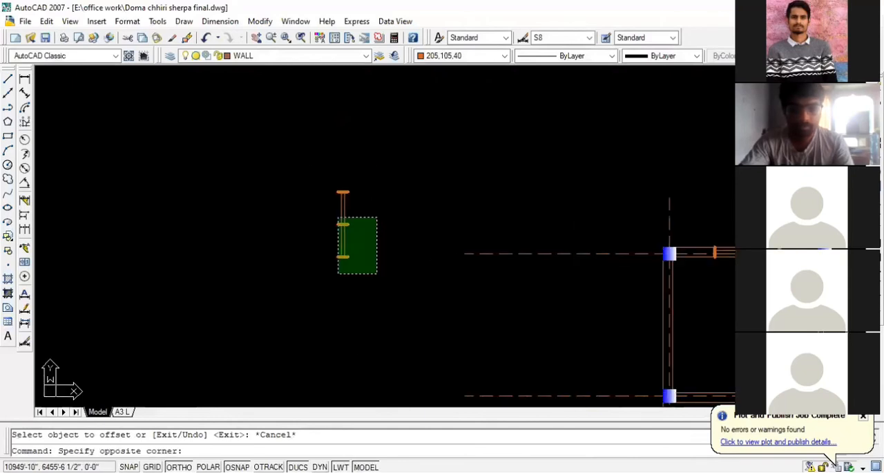
{"action": "left_click", "coordinate": [337, 217]}
{"action": "type", "text": "co"}
{"action": "key", "text": "Return"}
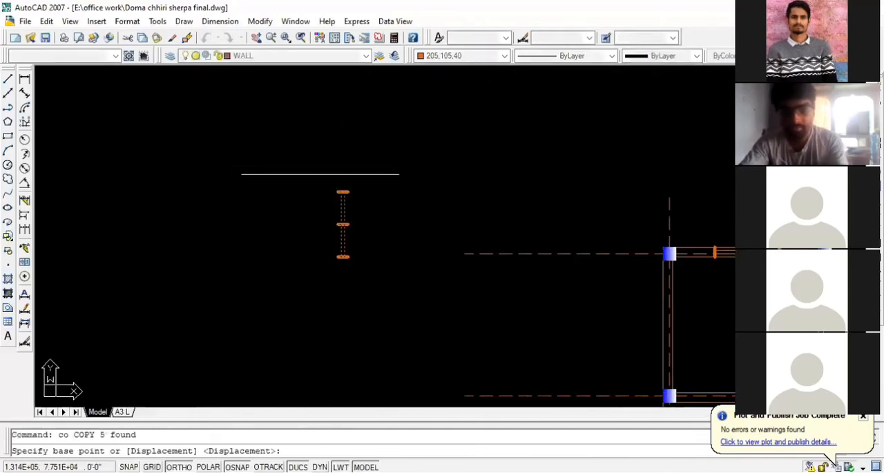
{"action": "scroll", "coordinate": [370, 218], "scroll_direction": "up", "scroll_amount": 3}
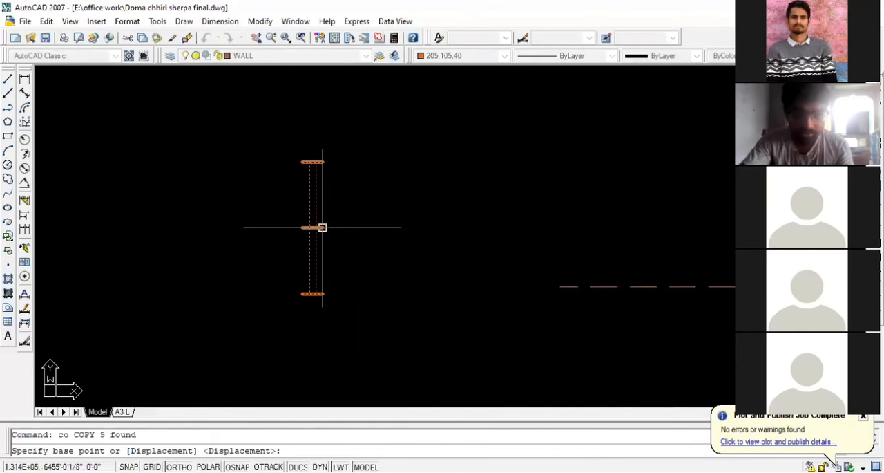
{"action": "left_click", "coordinate": [322, 226]}
{"action": "scroll", "coordinate": [178, 198], "scroll_direction": "down", "scroll_amount": 4}
{"action": "scroll", "coordinate": [484, 294], "scroll_direction": "up", "scroll_amount": 4}
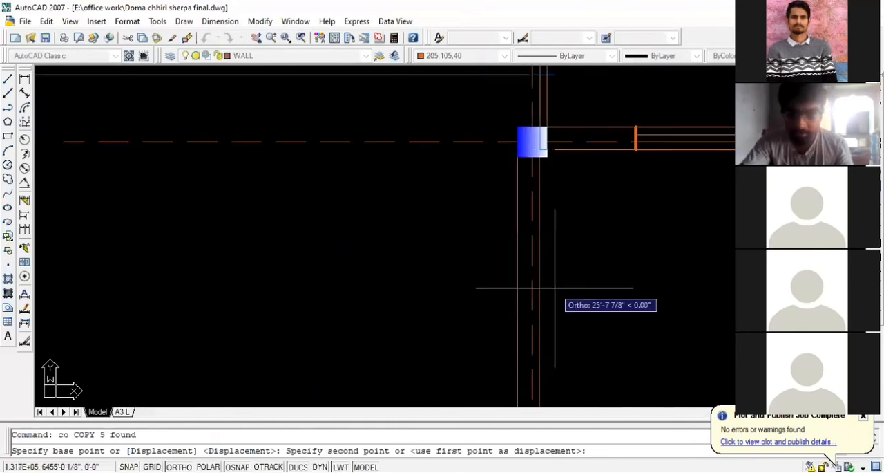
{"action": "left_click", "coordinate": [537, 302]}
{"action": "scroll", "coordinate": [270, 250], "scroll_direction": "down", "scroll_amount": 5}
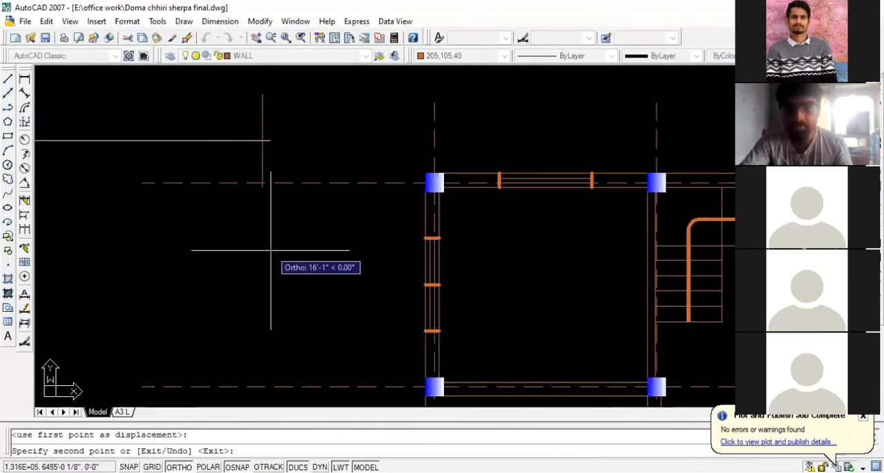
{"action": "scroll", "coordinate": [615, 270], "scroll_direction": "up", "scroll_amount": 5}
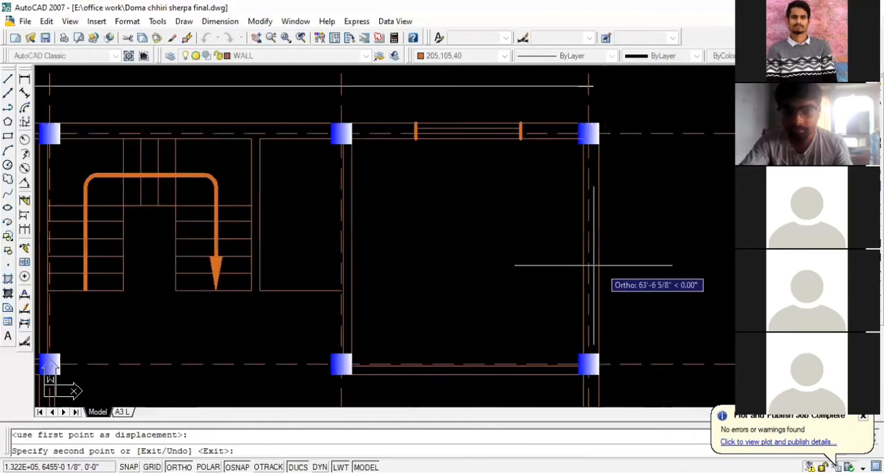
{"action": "scroll", "coordinate": [576, 244], "scroll_direction": "down", "scroll_amount": 4}
{"action": "scroll", "coordinate": [339, 262], "scroll_direction": "up", "scroll_amount": 2}
{"action": "key", "text": "Escape"}
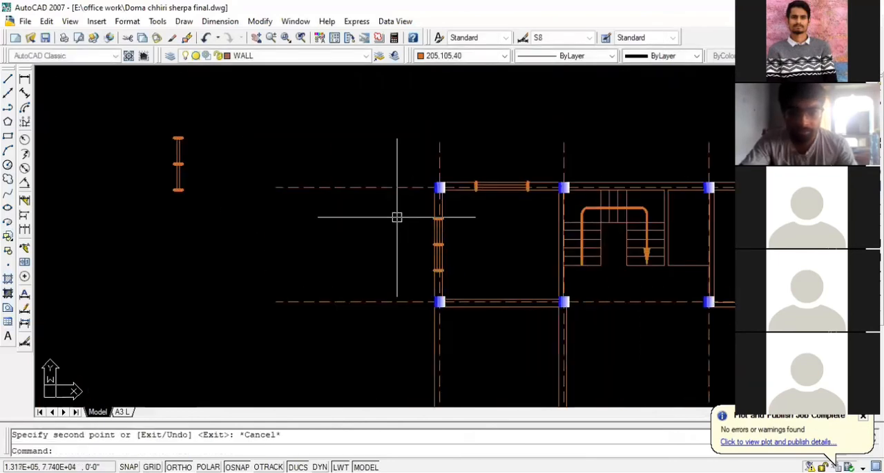
- Copy the left wall's window by its middle bar's outer end to the inner-face midpoint of the upper-right bedroom's right wall
{"action": "scroll", "coordinate": [409, 211], "scroll_direction": "up", "scroll_amount": 2}
{"action": "left_click", "coordinate": [409, 211]}
{"action": "left_click", "coordinate": [493, 316]}
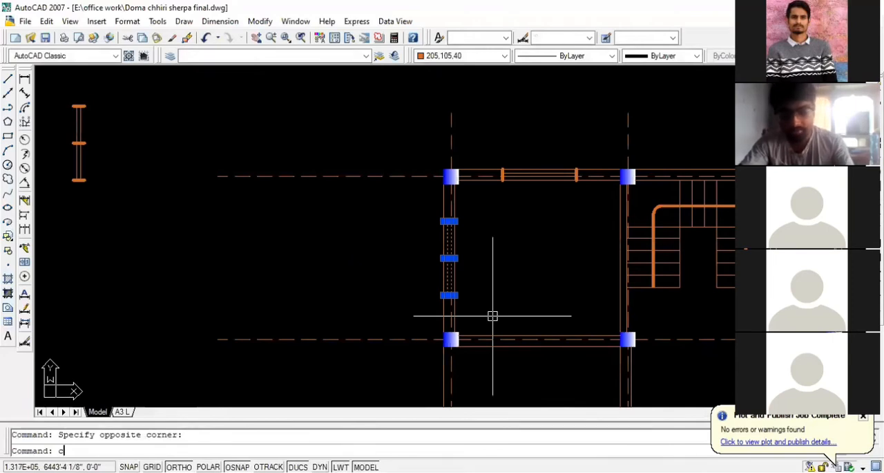
{"action": "type", "text": "co"}
{"action": "key", "text": "Return"}
{"action": "scroll", "coordinate": [433, 263], "scroll_direction": "up", "scroll_amount": 2}
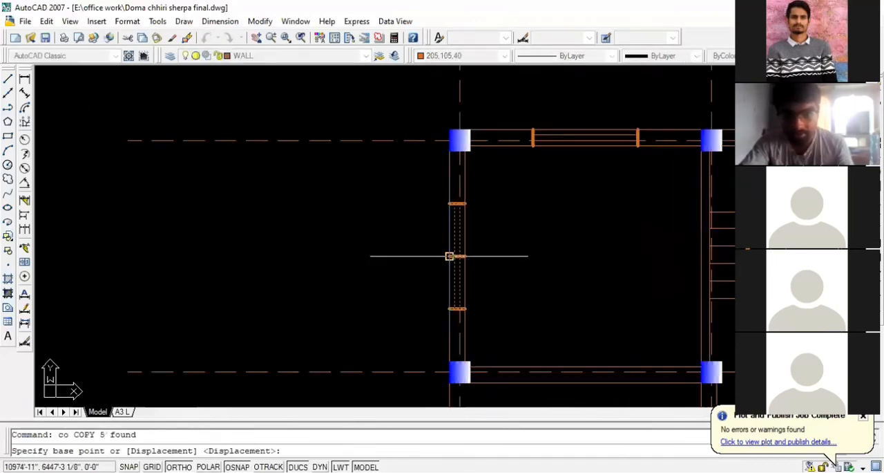
{"action": "left_click", "coordinate": [450, 255]}
{"action": "scroll", "coordinate": [335, 255], "scroll_direction": "down", "scroll_amount": 4}
{"action": "scroll", "coordinate": [612, 290], "scroll_direction": "up", "scroll_amount": 3}
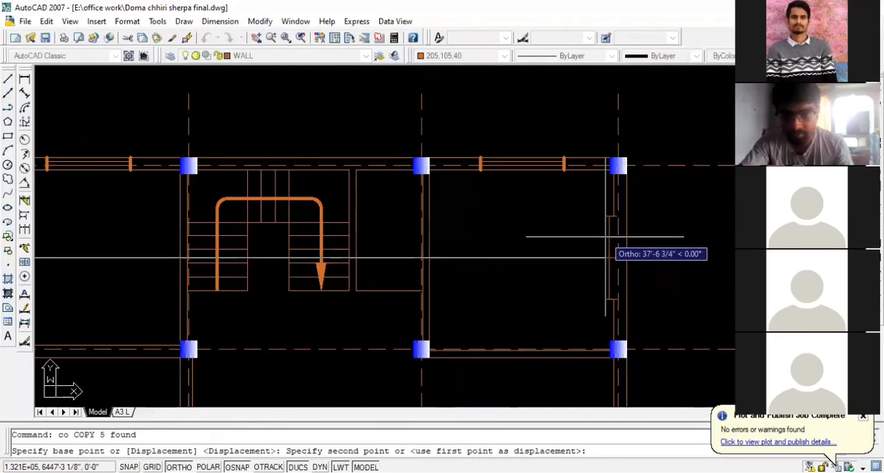
{"action": "left_click", "coordinate": [617, 258]}
{"action": "scroll", "coordinate": [558, 290], "scroll_direction": "down", "scroll_amount": 4}
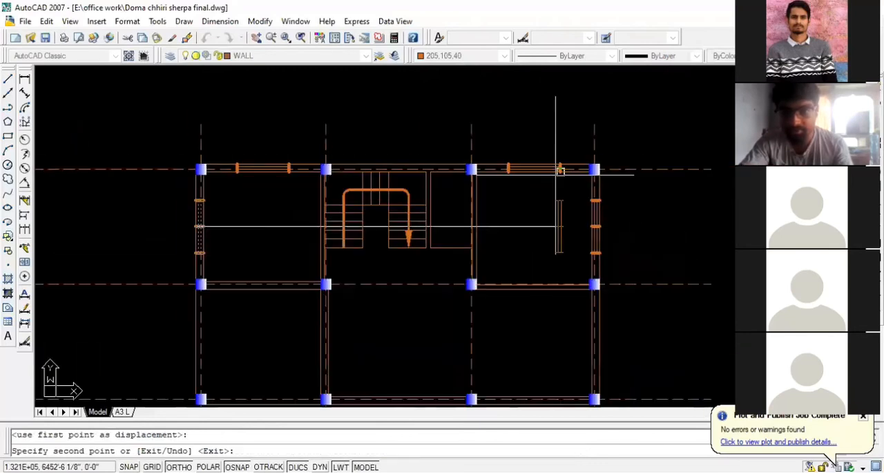
- Place another copy of the window at the inner-face midpoint of the lower-right room's right wall, and end the copying
{"action": "scroll", "coordinate": [556, 297], "scroll_direction": "up", "scroll_amount": 3}
{"action": "left_click", "coordinate": [592, 253]}
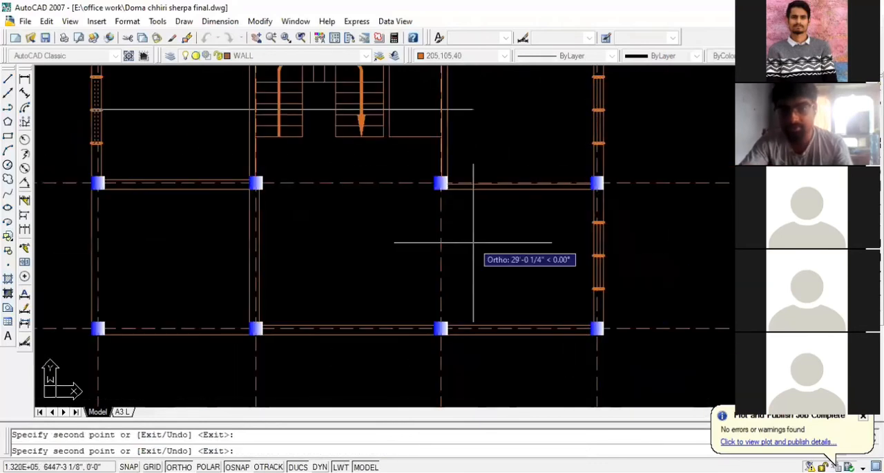
{"action": "key", "text": "Escape"}
{"action": "scroll", "coordinate": [600, 255], "scroll_direction": "up", "scroll_amount": 5}
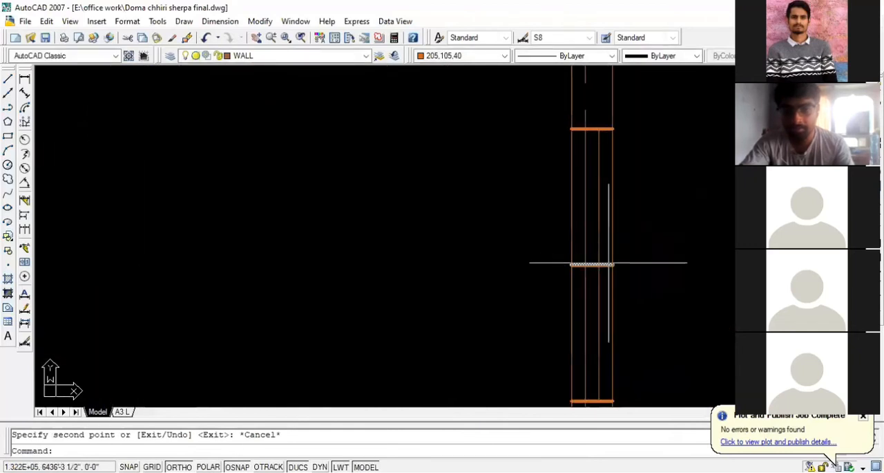
- Erase the middle bars of the three vertical windows in the left and right side walls
{"action": "scroll", "coordinate": [537, 313], "scroll_direction": "down", "scroll_amount": 4}
{"action": "scroll", "coordinate": [551, 99], "scroll_direction": "up", "scroll_amount": 5}
{"action": "scroll", "coordinate": [604, 287], "scroll_direction": "down", "scroll_amount": 4}
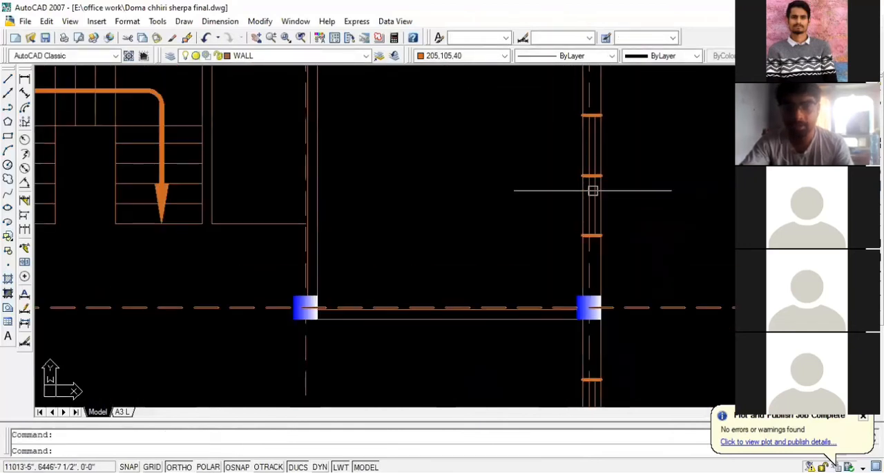
{"action": "scroll", "coordinate": [588, 171], "scroll_direction": "up", "scroll_amount": 5}
{"action": "left_click", "coordinate": [585, 184]}
{"action": "scroll", "coordinate": [268, 215], "scroll_direction": "down", "scroll_amount": 8}
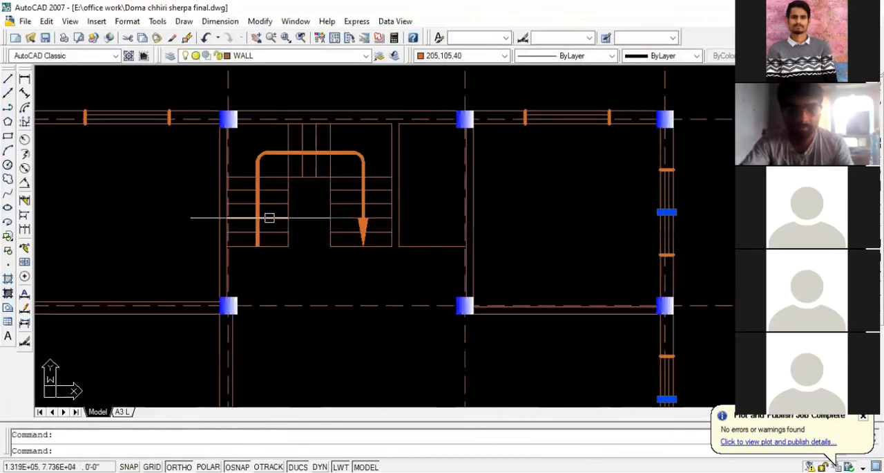
{"action": "scroll", "coordinate": [210, 215], "scroll_direction": "up", "scroll_amount": 10}
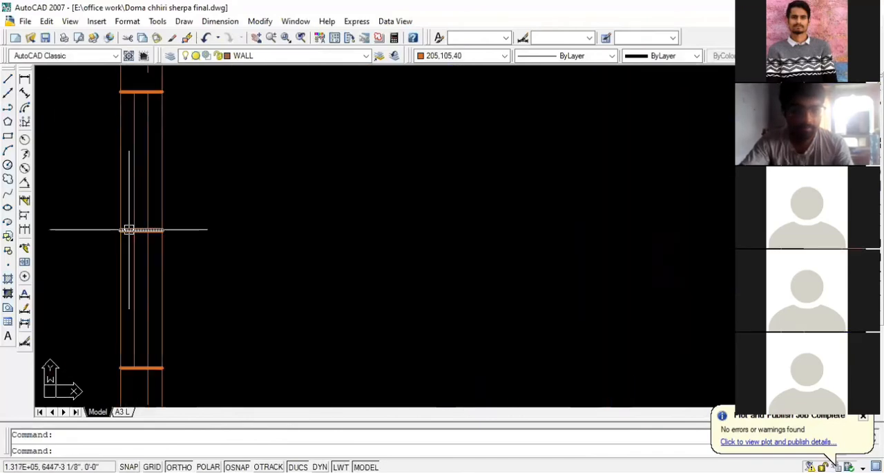
{"action": "key", "text": "Delete"}
{"action": "scroll", "coordinate": [281, 218], "scroll_direction": "down", "scroll_amount": 5}
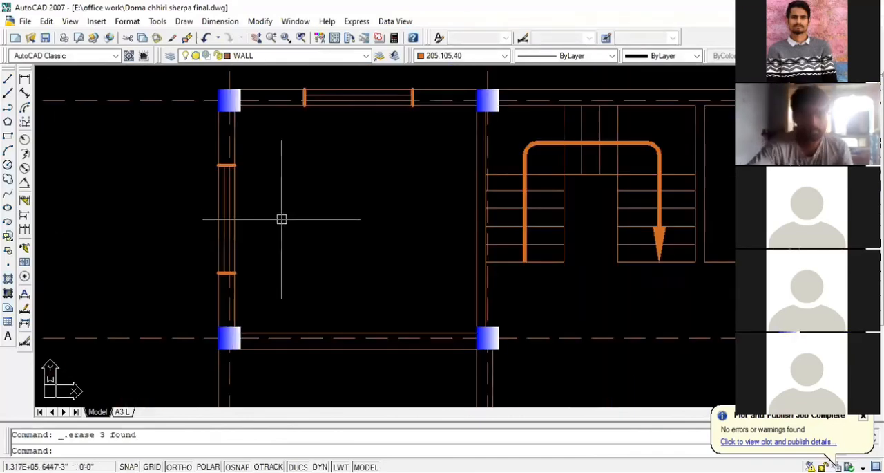
- Undo the middle-bar deletion and the copying of the windows into the right side walls
{"action": "key", "text": "ctrl+z"}
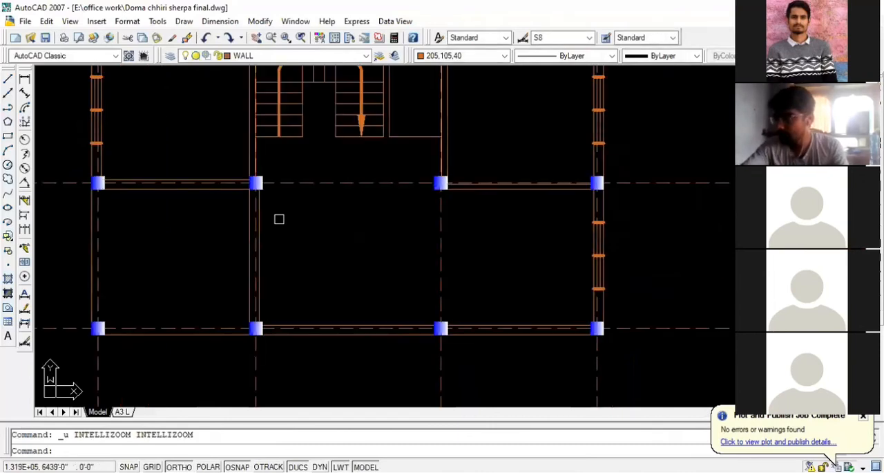
{"action": "key", "text": "ctrl+z"}
{"action": "scroll", "coordinate": [387, 252], "scroll_direction": "down", "scroll_amount": 2}
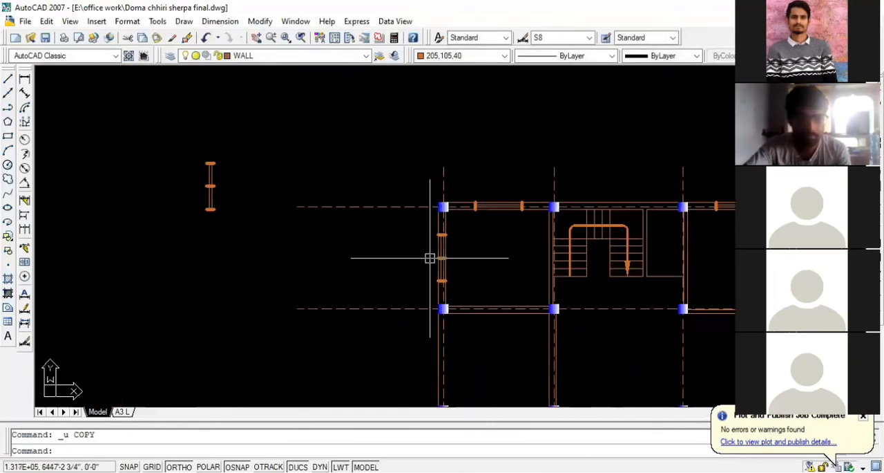
{"action": "scroll", "coordinate": [269, 219], "scroll_direction": "down", "scroll_amount": 2}
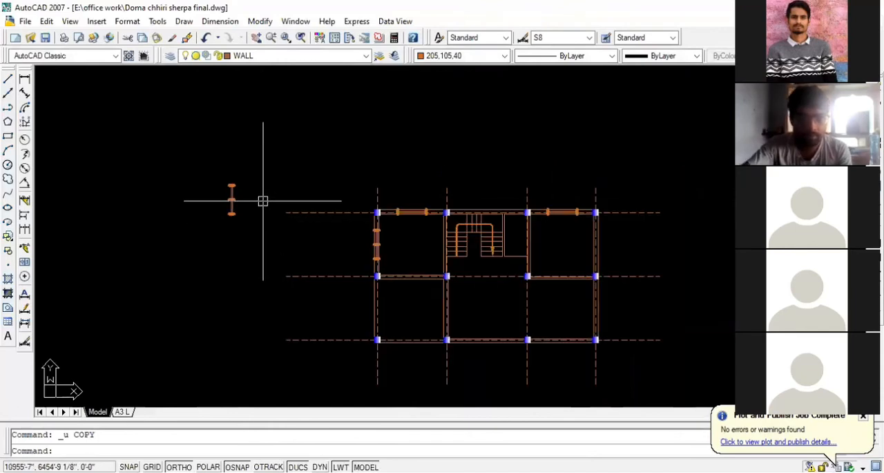
{"action": "scroll", "coordinate": [244, 228], "scroll_direction": "up", "scroll_amount": 3}
{"action": "scroll", "coordinate": [217, 213], "scroll_direction": "up", "scroll_amount": 2}
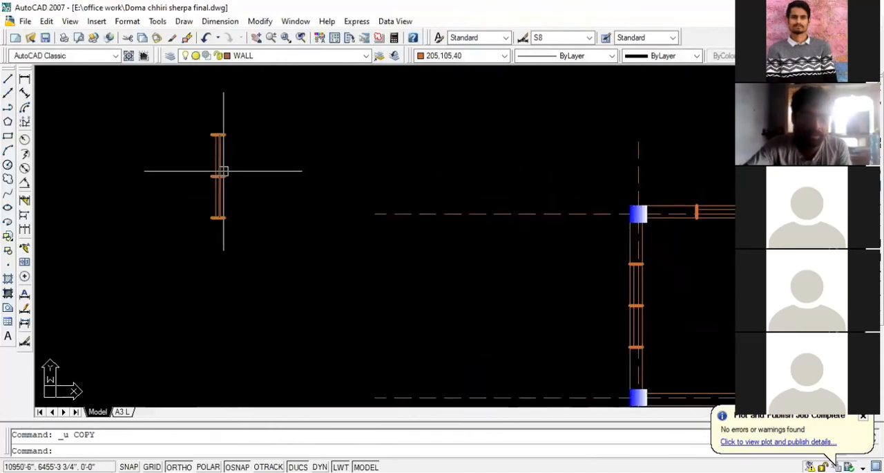
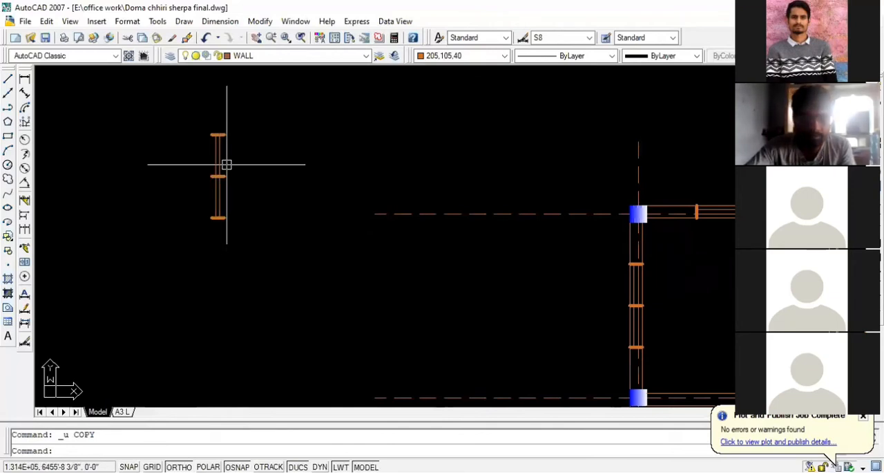
{"action": "scroll", "coordinate": [207, 137], "scroll_direction": "up", "scroll_amount": 2}
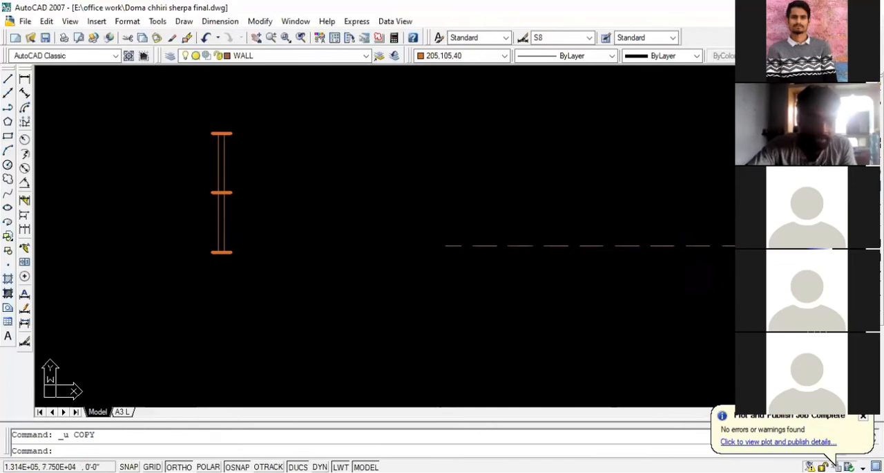
{"action": "left_click", "coordinate": [192, 110]}
{"action": "left_click", "coordinate": [251, 275]}
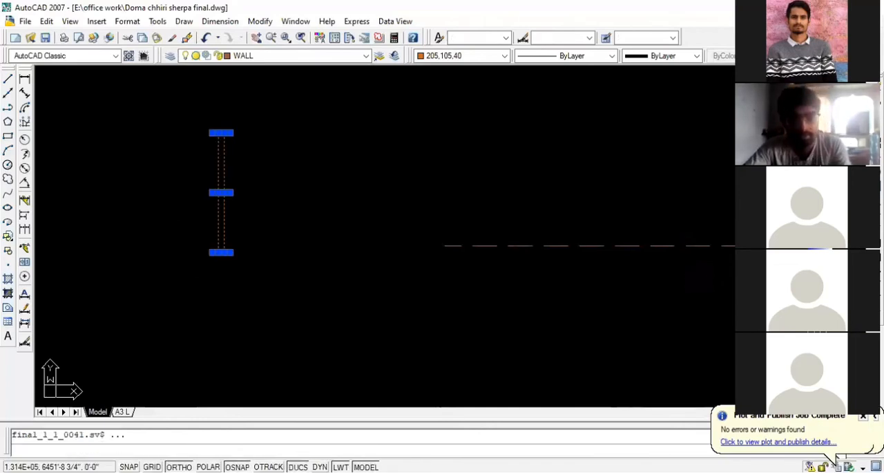
{"action": "scroll", "coordinate": [233, 191], "scroll_direction": "up", "scroll_amount": 5}
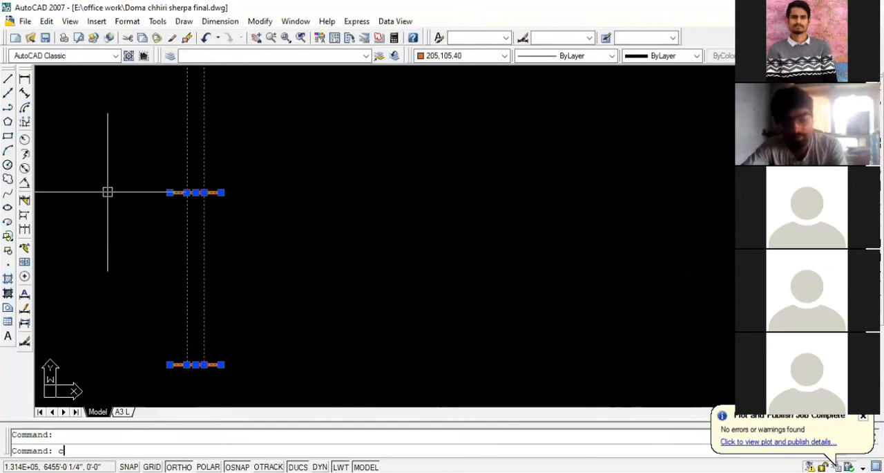
{"action": "key", "text": "Return"}
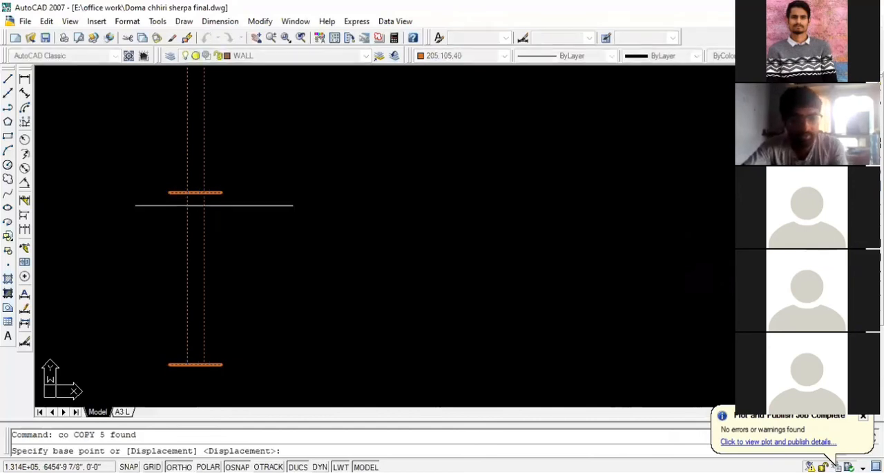
{"action": "left_click", "coordinate": [222, 192]}
{"action": "scroll", "coordinate": [169, 212], "scroll_direction": "down", "scroll_amount": 8}
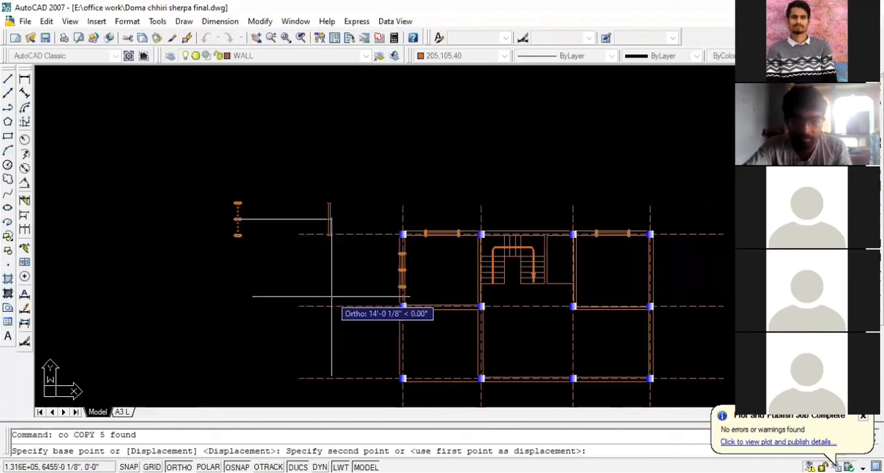
{"action": "scroll", "coordinate": [435, 366], "scroll_direction": "up", "scroll_amount": 3}
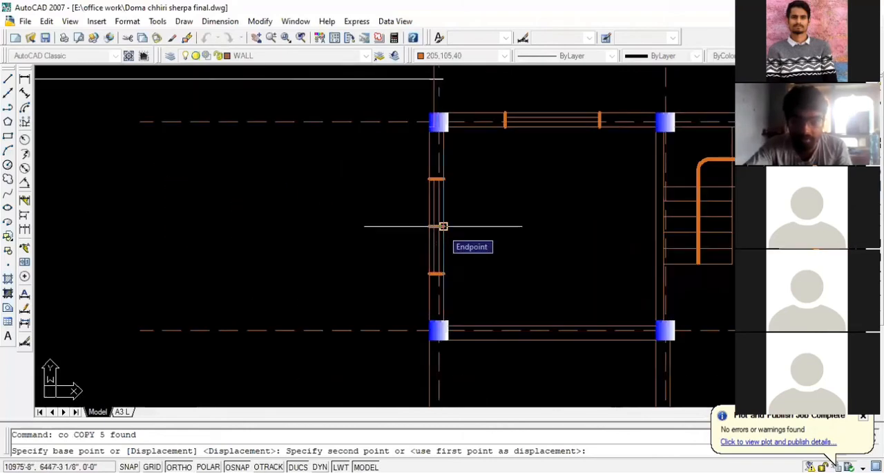
{"action": "scroll", "coordinate": [443, 226], "scroll_direction": "down", "scroll_amount": 4}
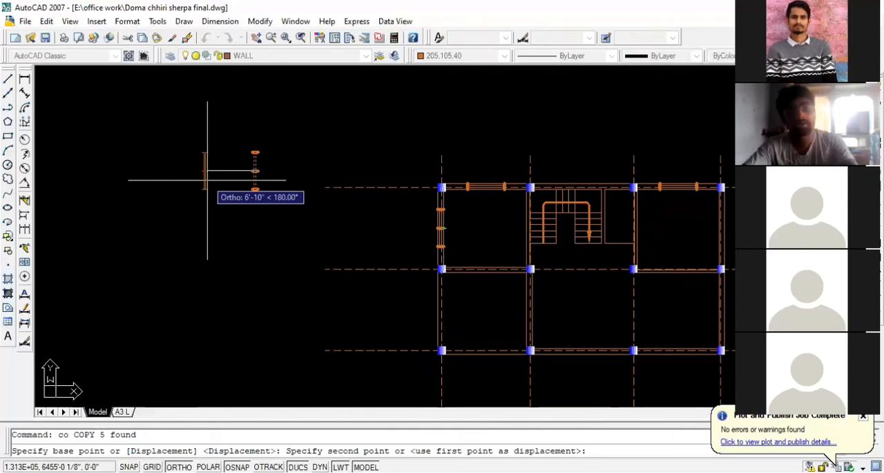
{"action": "scroll", "coordinate": [197, 206], "scroll_direction": "down", "scroll_amount": 3}
{"action": "scroll", "coordinate": [477, 231], "scroll_direction": "up", "scroll_amount": 5}
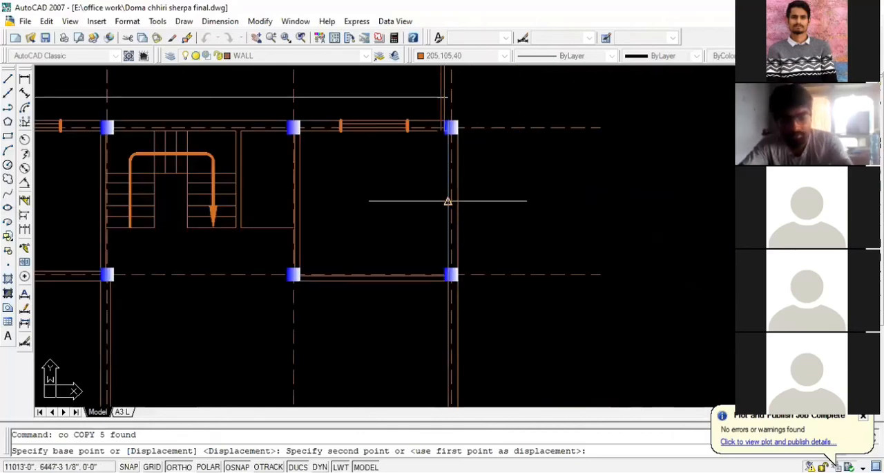
{"action": "key", "text": "F8"}
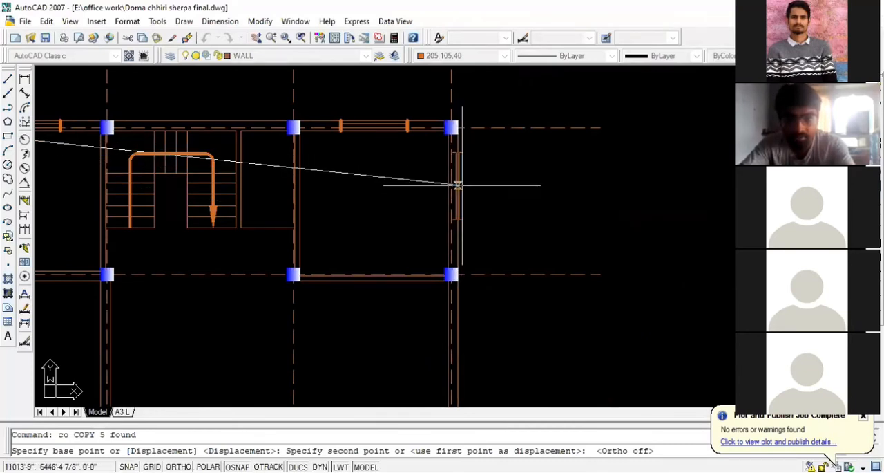
{"action": "scroll", "coordinate": [485, 197], "scroll_direction": "down", "scroll_amount": 4}
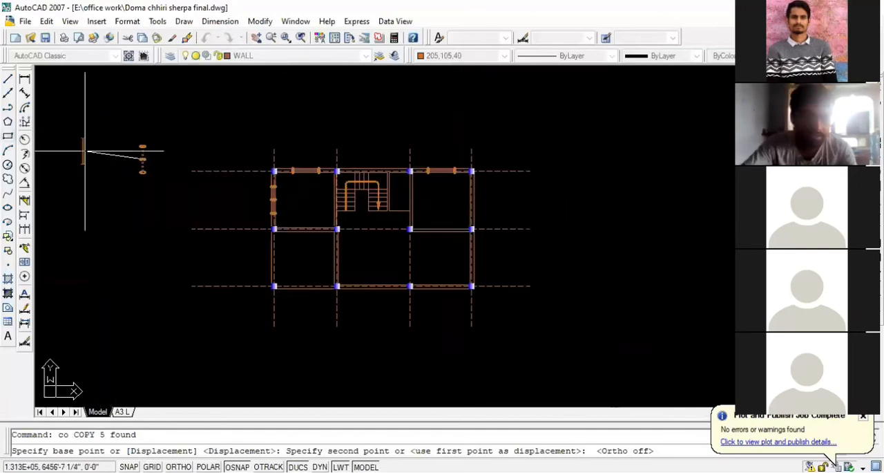
{"action": "scroll", "coordinate": [84, 150], "scroll_direction": "up", "scroll_amount": 6}
{"action": "key", "text": "Escape"}
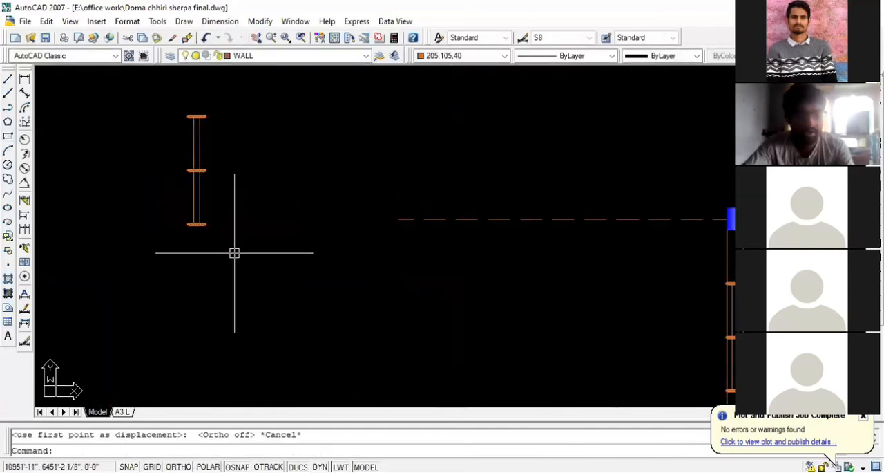
{"action": "left_click", "coordinate": [235, 251]}
{"action": "left_click", "coordinate": [177, 98]}
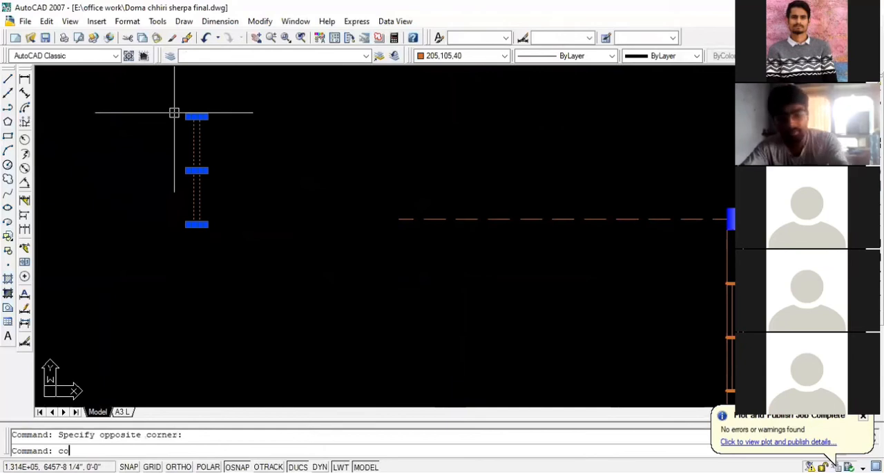
{"action": "key", "text": "Return"}
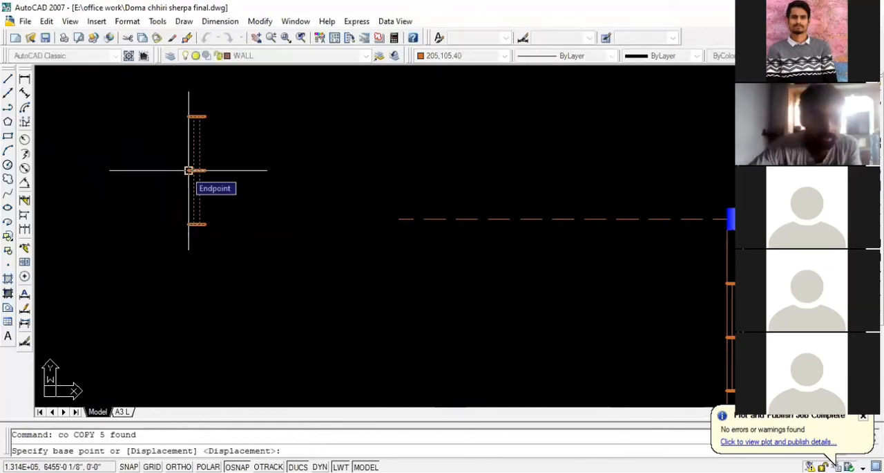
{"action": "left_click", "coordinate": [188, 170]}
{"action": "scroll", "coordinate": [188, 170], "scroll_direction": "up", "scroll_amount": 3}
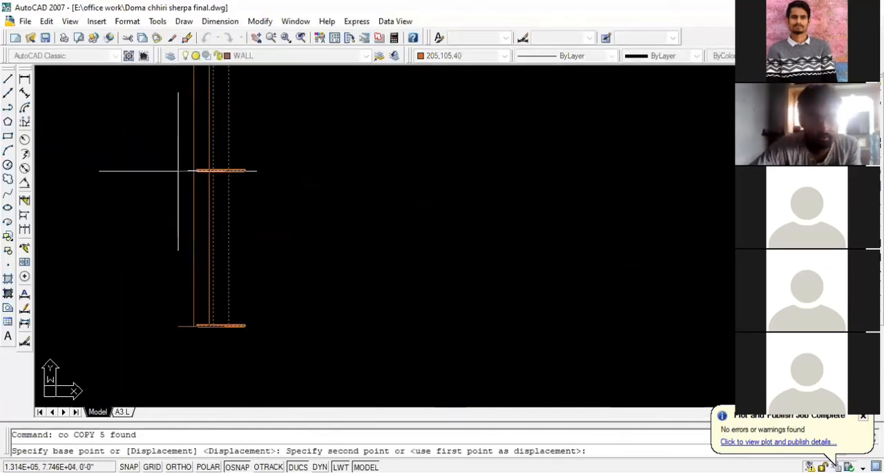
{"action": "scroll", "coordinate": [178, 170], "scroll_direction": "down", "scroll_amount": 5}
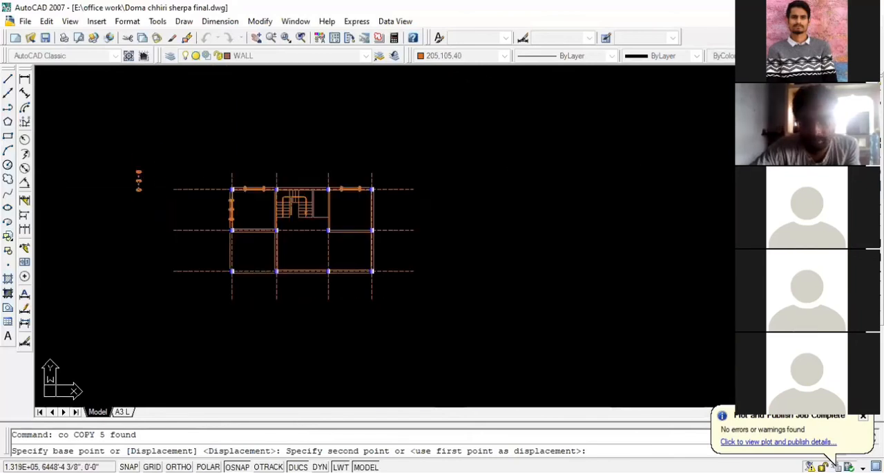
{"action": "scroll", "coordinate": [381, 199], "scroll_direction": "up", "scroll_amount": 5}
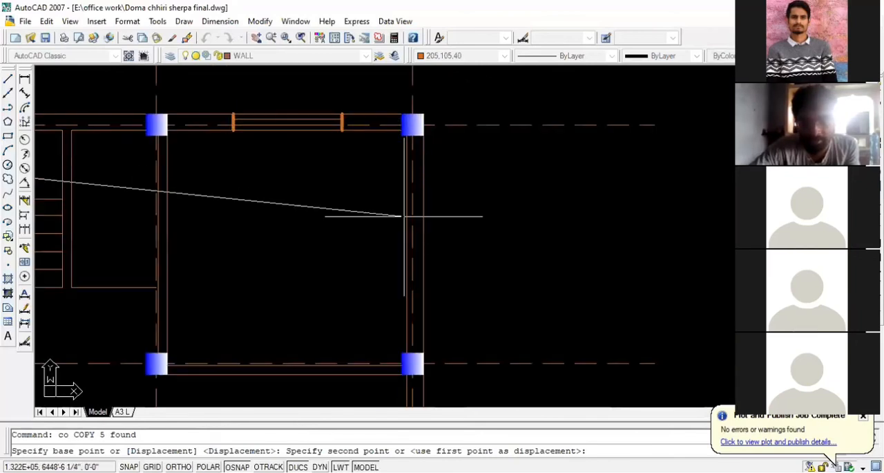
{"action": "scroll", "coordinate": [407, 219], "scroll_direction": "down", "scroll_amount": 2}
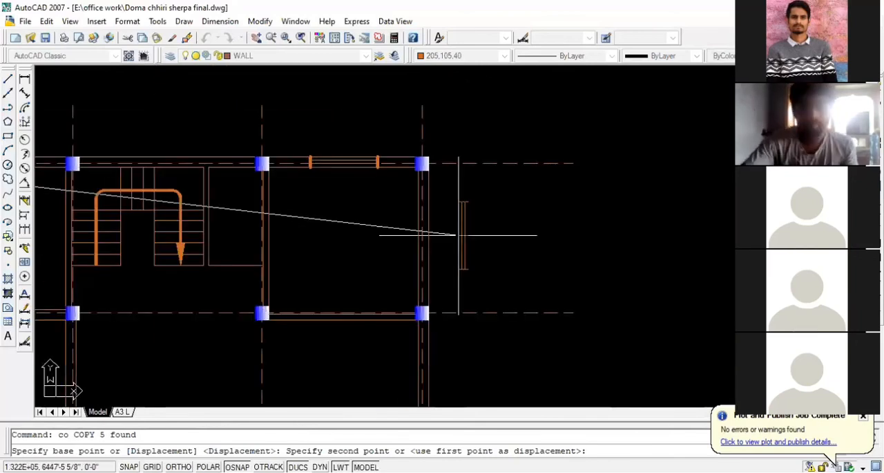
{"action": "scroll", "coordinate": [460, 239], "scroll_direction": "down", "scroll_amount": 5}
{"action": "key", "text": "Escape"}
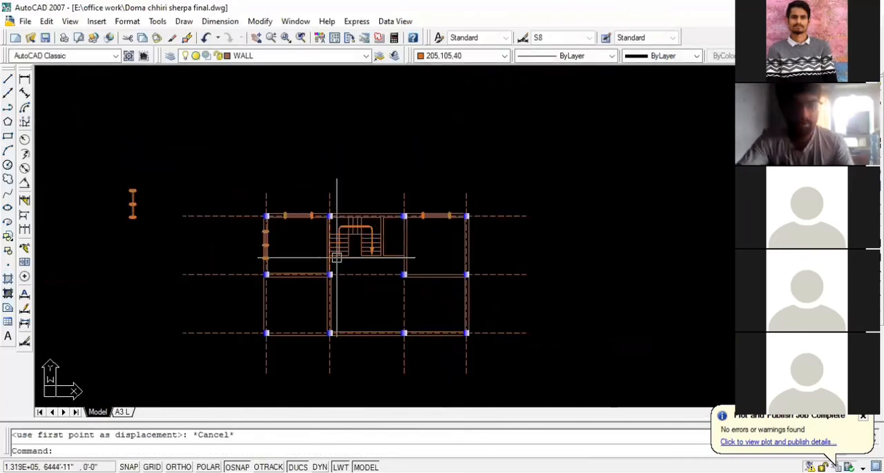
- Undo the copying of the vertical window into the upper-left room's left wall, keeping the loose window beside the plan
{"action": "scroll", "coordinate": [182, 241], "scroll_direction": "up", "scroll_amount": 5}
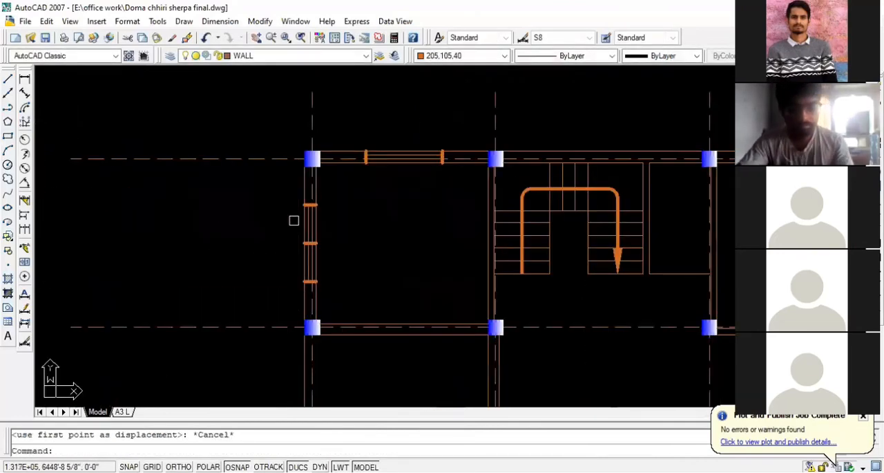
{"action": "key", "text": "ctrl+z"}
{"action": "key", "text": "ctrl+z"}
{"action": "key", "text": "ctrl+z"}
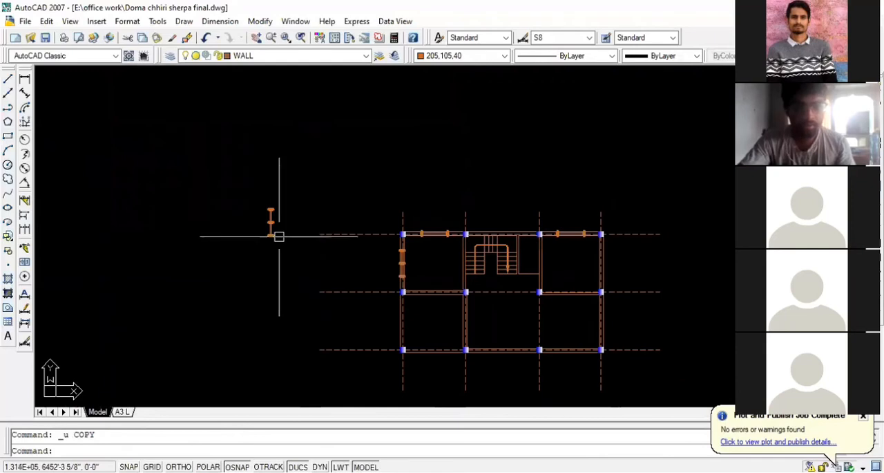
{"action": "scroll", "coordinate": [278, 237], "scroll_direction": "up", "scroll_amount": 2}
{"action": "scroll", "coordinate": [511, 297], "scroll_direction": "up", "scroll_amount": 4}
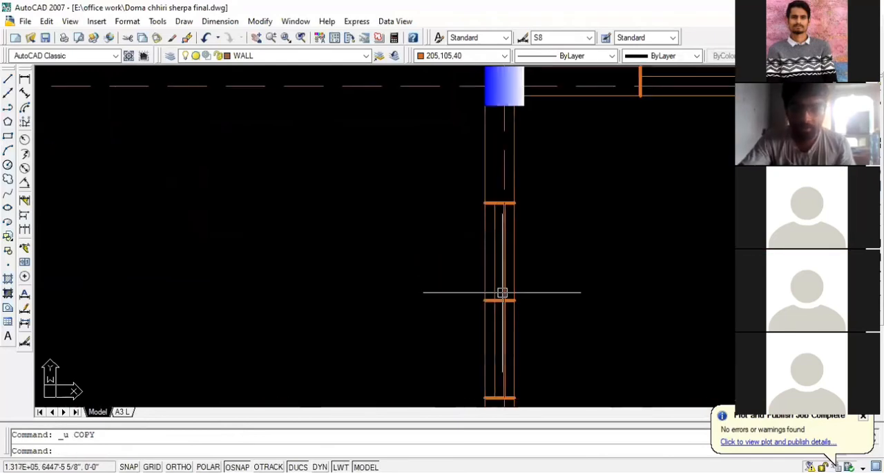
{"action": "scroll", "coordinate": [502, 292], "scroll_direction": "down", "scroll_amount": 5}
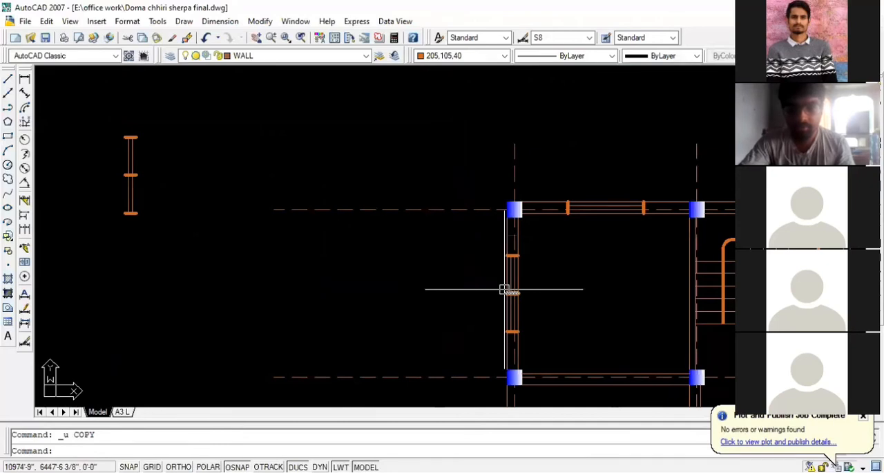
{"action": "scroll", "coordinate": [505, 291], "scroll_direction": "up", "scroll_amount": 3}
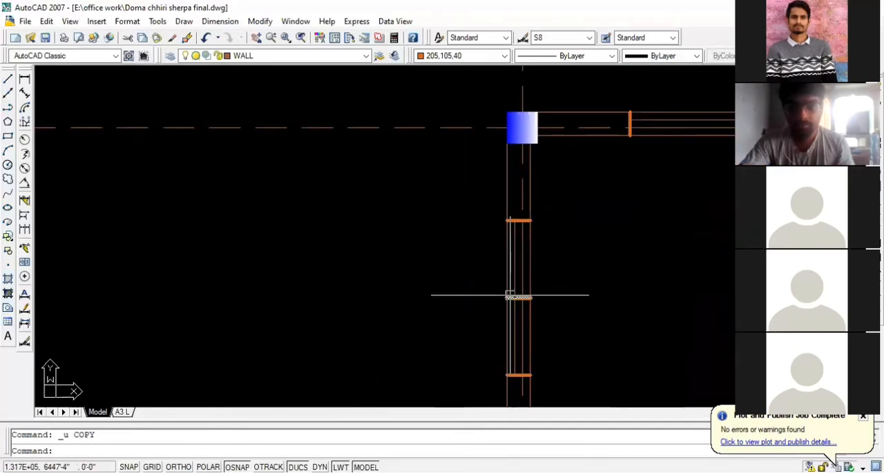
{"action": "scroll", "coordinate": [478, 237], "scroll_direction": "down", "scroll_amount": 1}
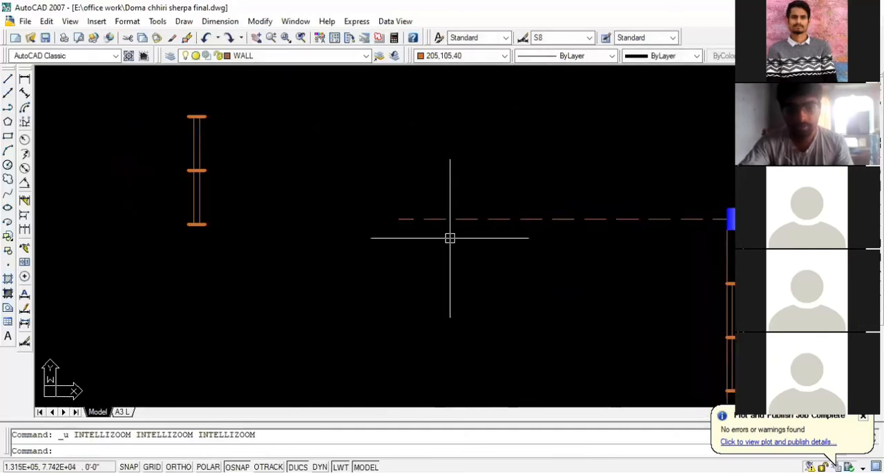
{"action": "scroll", "coordinate": [450, 238], "scroll_direction": "down", "scroll_amount": 2}
{"action": "key", "text": "ctrl+z"}
{"action": "key", "text": "ctrl+z"}
{"action": "key", "text": "ctrl+z"}
{"action": "key", "text": "ctrl+z"}
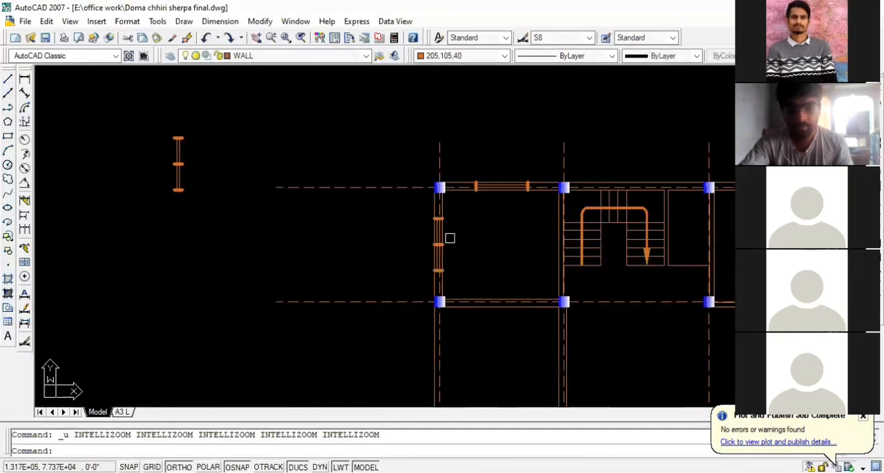
{"action": "scroll", "coordinate": [398, 259], "scroll_direction": "up", "scroll_amount": 8}
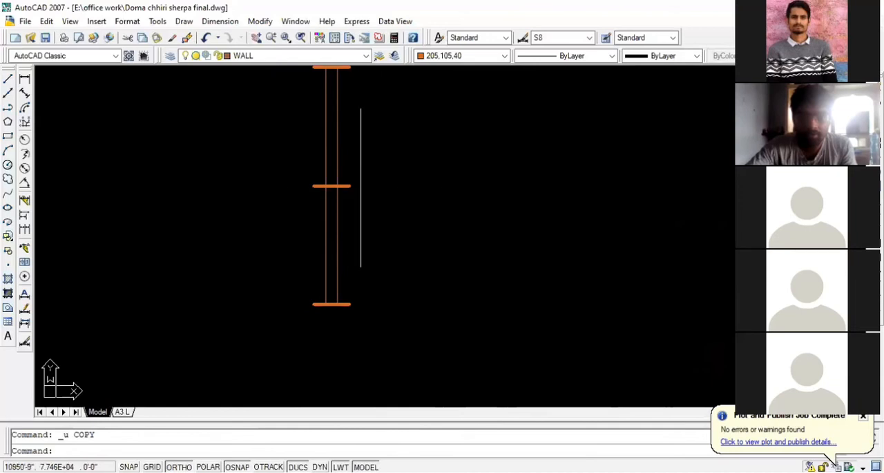
{"action": "scroll", "coordinate": [381, 258], "scroll_direction": "down", "scroll_amount": 2}
{"action": "scroll", "coordinate": [291, 226], "scroll_direction": "down", "scroll_amount": 3}
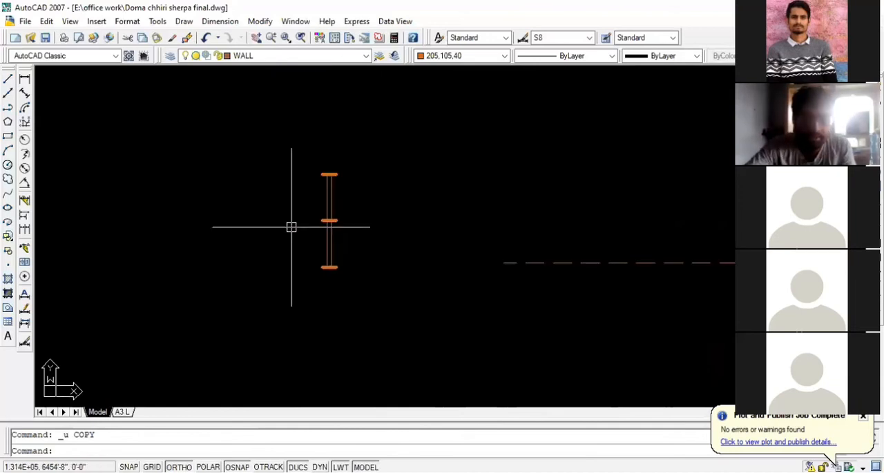
{"action": "scroll", "coordinate": [337, 217], "scroll_direction": "up", "scroll_amount": 4}
{"action": "scroll", "coordinate": [272, 222], "scroll_direction": "down", "scroll_amount": 2}
{"action": "scroll", "coordinate": [247, 220], "scroll_direction": "down", "scroll_amount": 3}
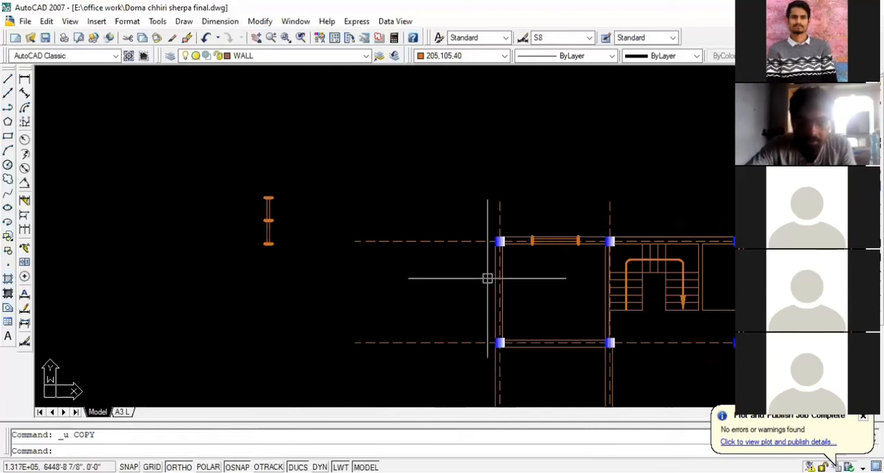
{"action": "left_click", "coordinate": [301, 253]}
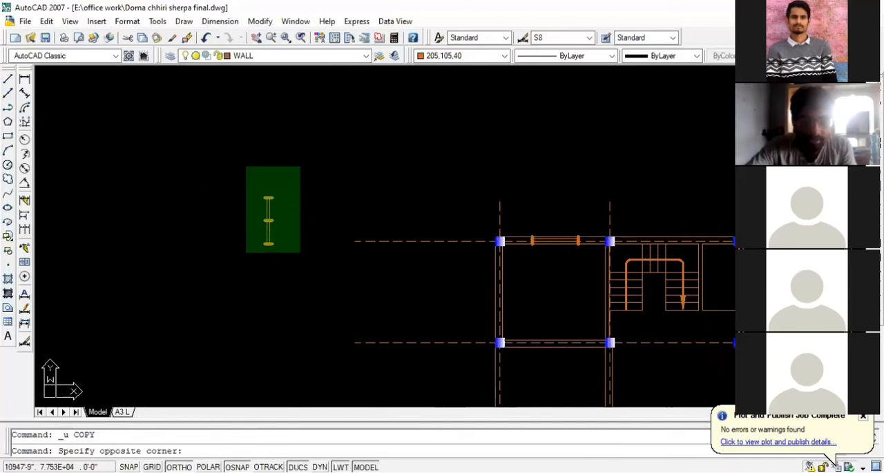
{"action": "left_click", "coordinate": [246, 165]}
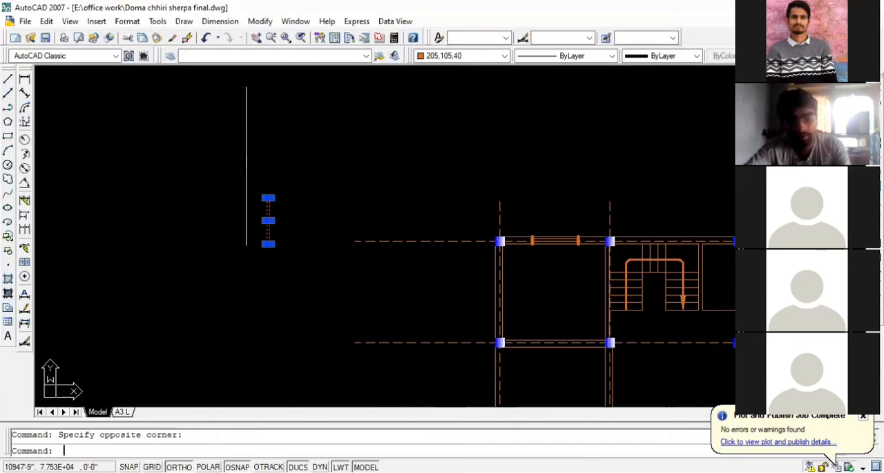
{"action": "type", "text": "co"}
{"action": "key", "text": "Return"}
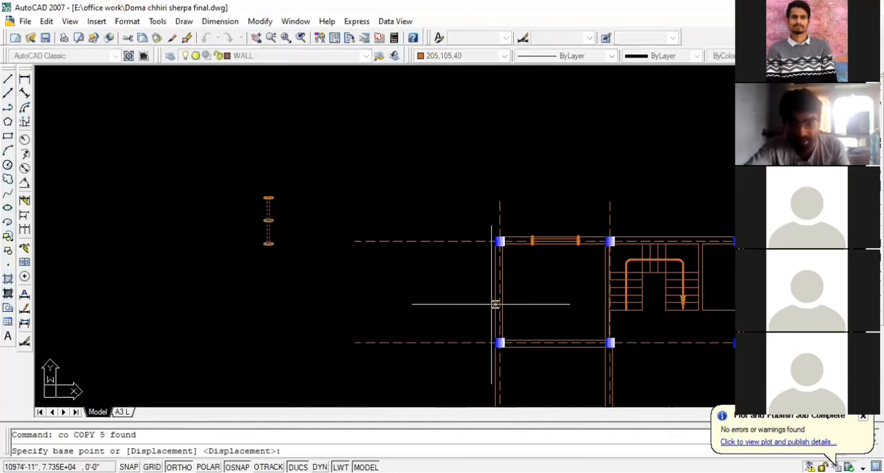
{"action": "scroll", "coordinate": [509, 291], "scroll_direction": "up", "scroll_amount": 5}
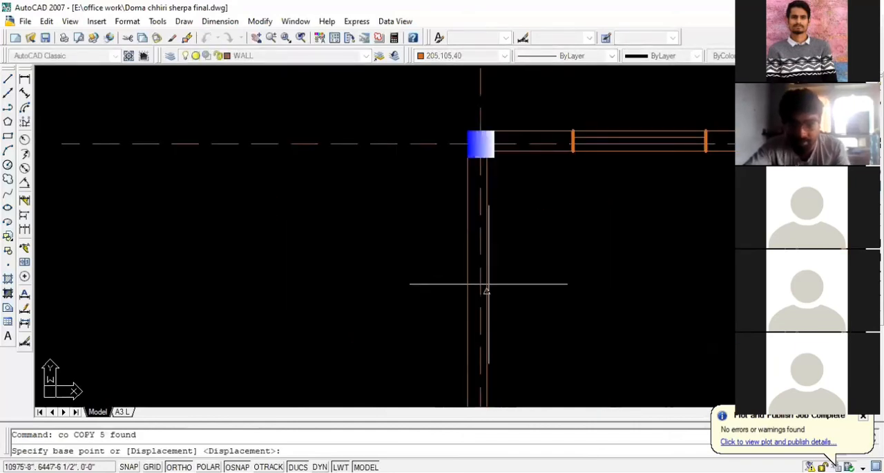
{"action": "scroll", "coordinate": [583, 286], "scroll_direction": "down", "scroll_amount": 6}
{"action": "scroll", "coordinate": [390, 252], "scroll_direction": "up", "scroll_amount": 4}
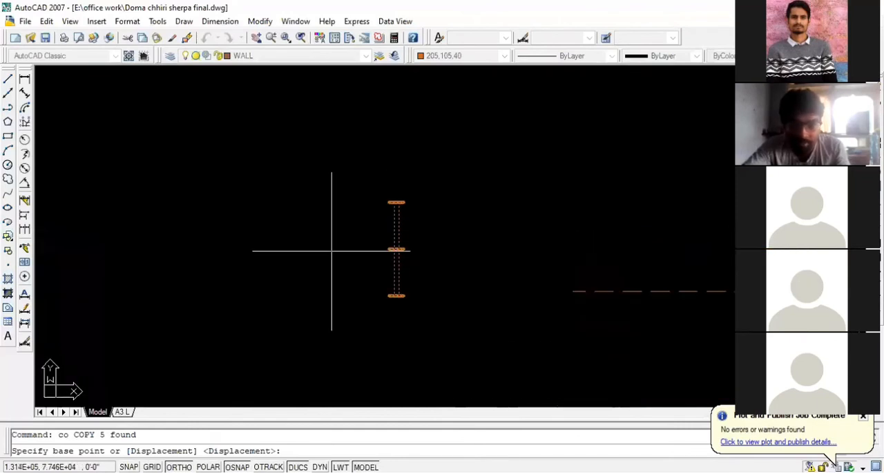
{"action": "scroll", "coordinate": [404, 249], "scroll_direction": "up", "scroll_amount": 3}
{"action": "left_click", "coordinate": [396, 247]}
{"action": "scroll", "coordinate": [313, 237], "scroll_direction": "down", "scroll_amount": 4}
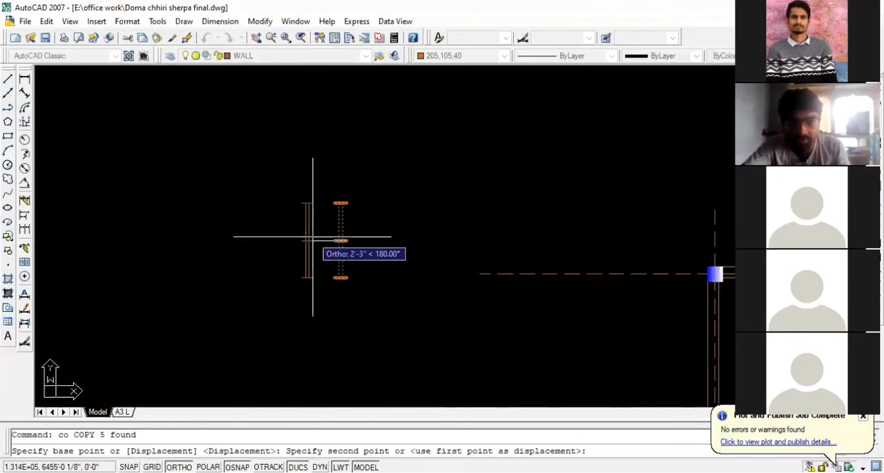
{"action": "scroll", "coordinate": [313, 237], "scroll_direction": "down", "scroll_amount": 4}
{"action": "scroll", "coordinate": [474, 280], "scroll_direction": "up", "scroll_amount": 6}
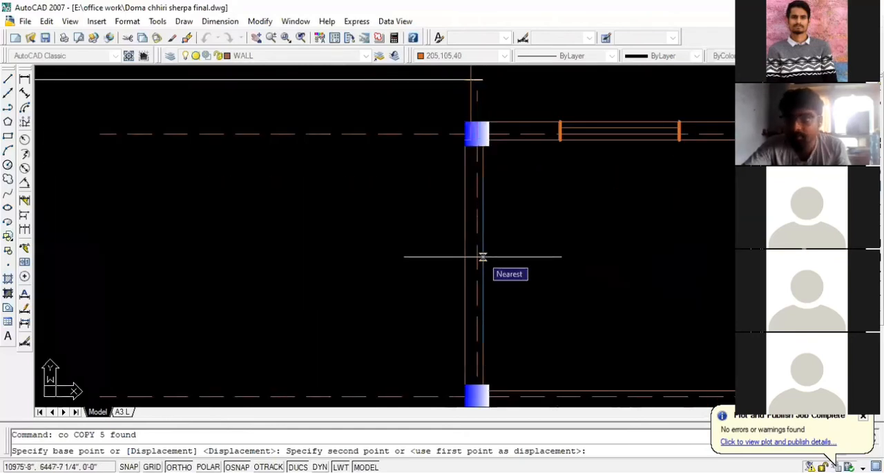
{"action": "scroll", "coordinate": [479, 256], "scroll_direction": "down", "scroll_amount": 3}
{"action": "scroll", "coordinate": [242, 197], "scroll_direction": "up", "scroll_amount": 5}
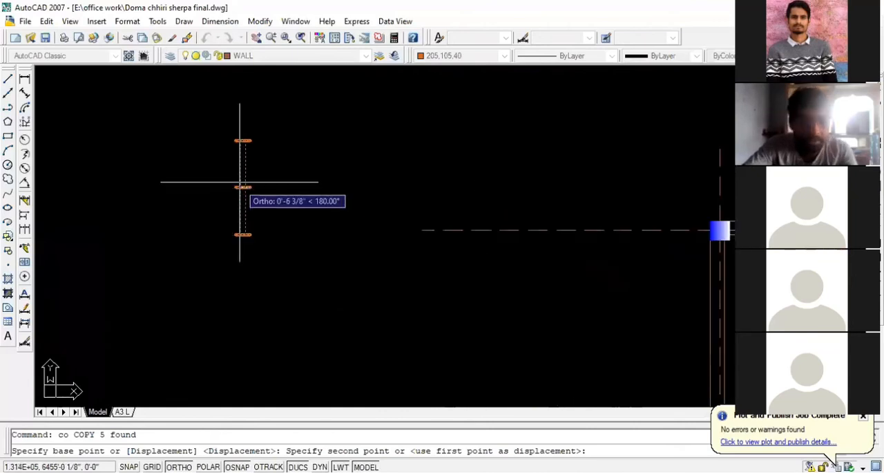
{"action": "scroll", "coordinate": [283, 202], "scroll_direction": "down", "scroll_amount": 2}
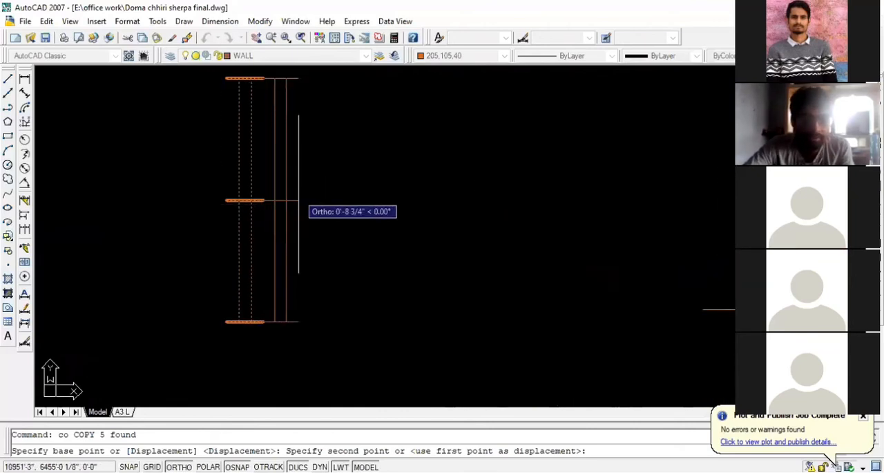
{"action": "scroll", "coordinate": [259, 189], "scroll_direction": "down", "scroll_amount": 2}
{"action": "scroll", "coordinate": [260, 189], "scroll_direction": "down", "scroll_amount": 3}
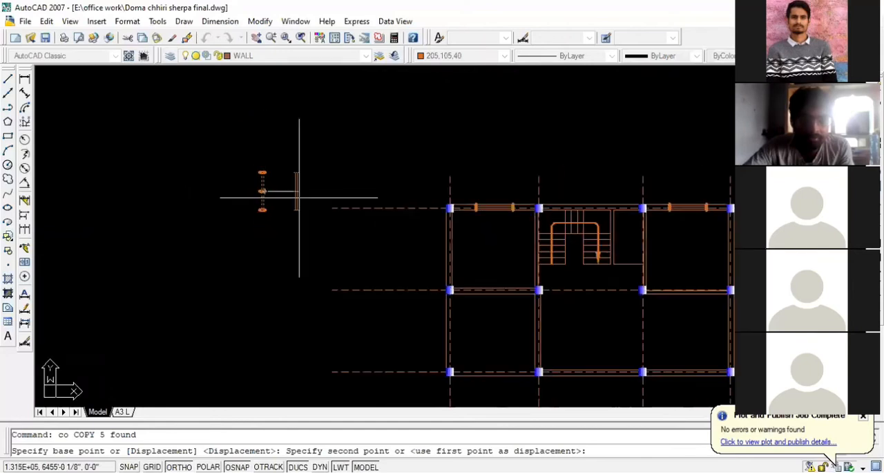
{"action": "scroll", "coordinate": [458, 221], "scroll_direction": "up", "scroll_amount": 2}
{"action": "scroll", "coordinate": [173, 141], "scroll_direction": "down", "scroll_amount": 2}
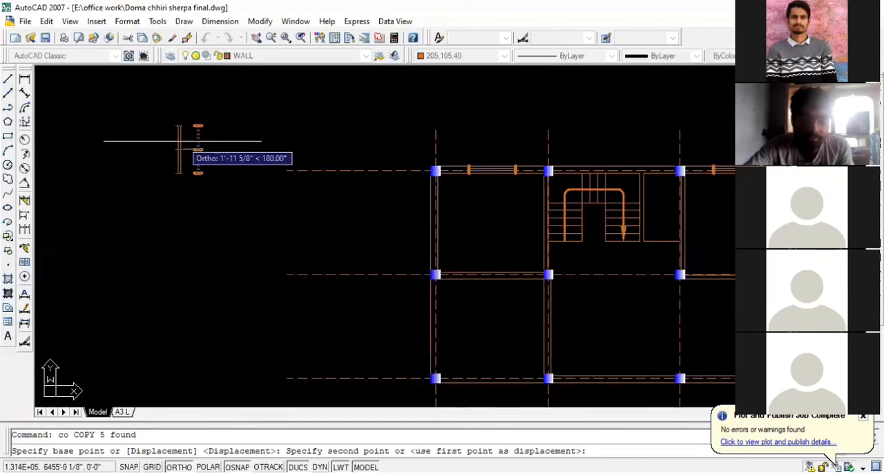
{"action": "scroll", "coordinate": [193, 142], "scroll_direction": "up", "scroll_amount": 4}
{"action": "key", "text": "Escape"}
- Copy the loose vertical window from its middle bar's right end to the inner-face midpoint of the upper-left room's left wall
{"action": "scroll", "coordinate": [207, 142], "scroll_direction": "down", "scroll_amount": 3}
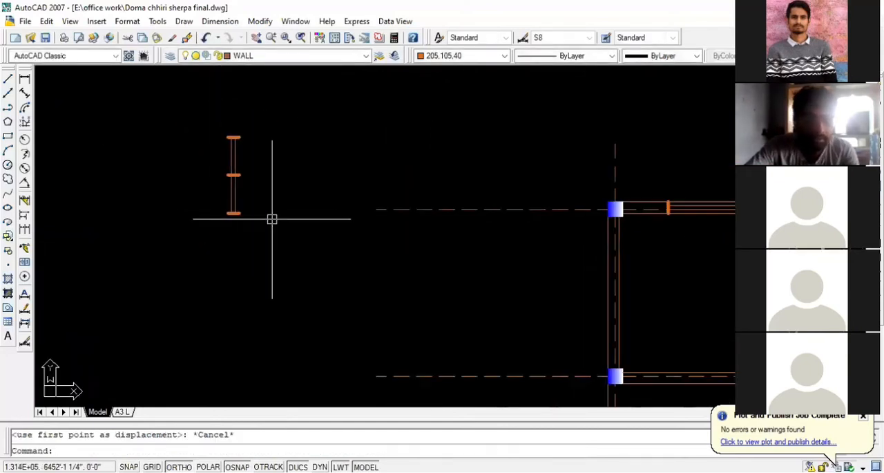
{"action": "left_click", "coordinate": [270, 218]}
{"action": "left_click", "coordinate": [197, 124]}
{"action": "type", "text": "co"}
{"action": "key", "text": "Return"}
{"action": "scroll", "coordinate": [220, 174], "scroll_direction": "up", "scroll_amount": 5}
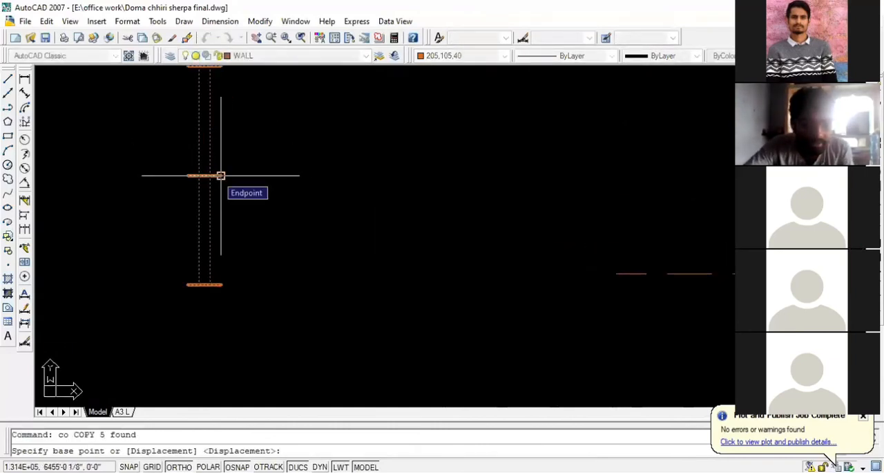
{"action": "scroll", "coordinate": [186, 175], "scroll_direction": "down", "scroll_amount": 2}
{"action": "scroll", "coordinate": [215, 244], "scroll_direction": "down", "scroll_amount": 4}
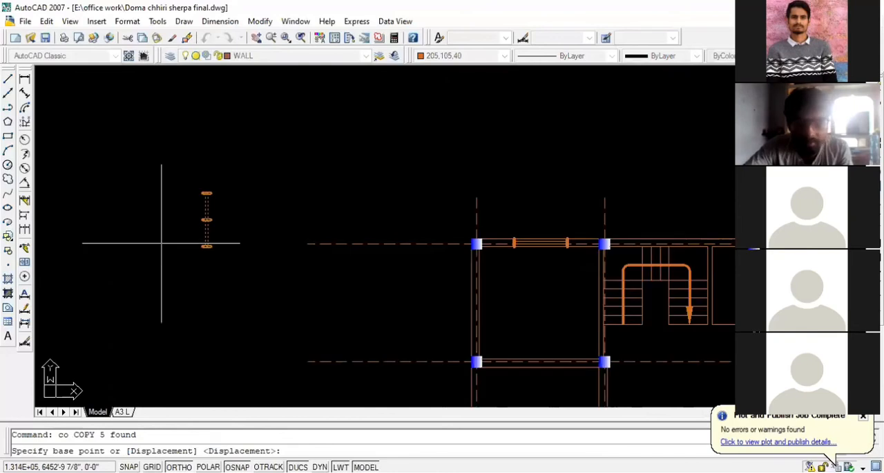
{"action": "scroll", "coordinate": [444, 297], "scroll_direction": "up", "scroll_amount": 5}
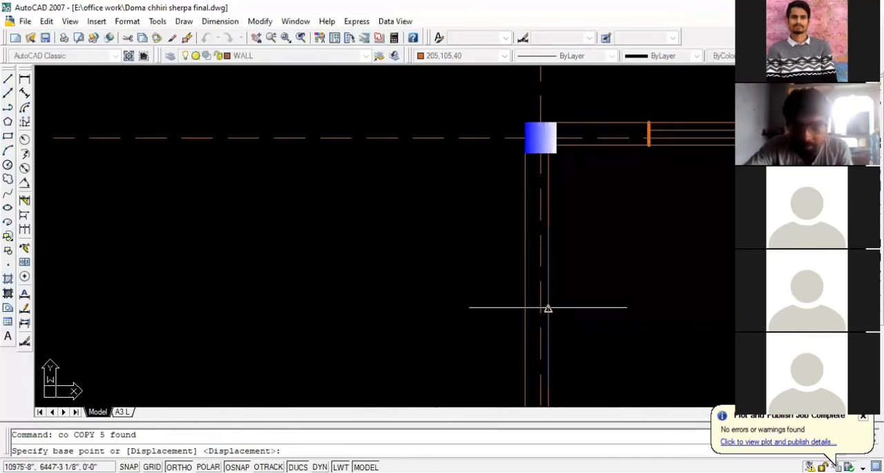
{"action": "scroll", "coordinate": [355, 221], "scroll_direction": "down", "scroll_amount": 3}
{"action": "scroll", "coordinate": [394, 236], "scroll_direction": "up", "scroll_amount": 5}
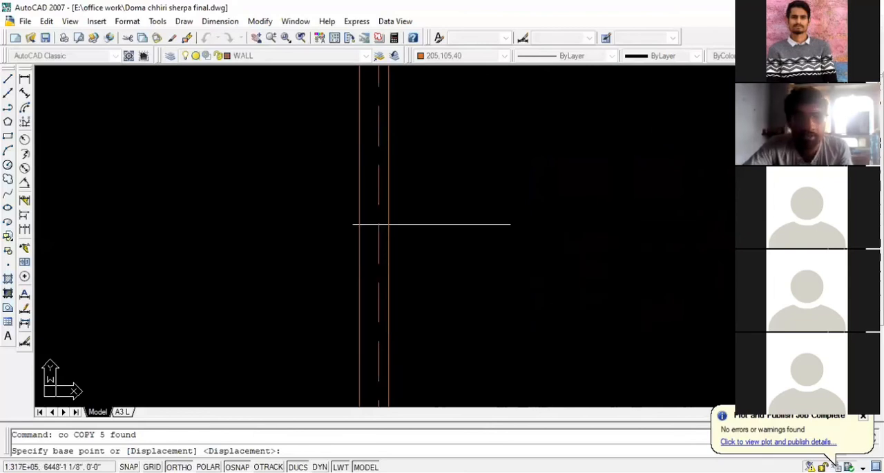
{"action": "scroll", "coordinate": [718, 225], "scroll_direction": "down", "scroll_amount": 6}
{"action": "scroll", "coordinate": [150, 129], "scroll_direction": "up", "scroll_amount": 3}
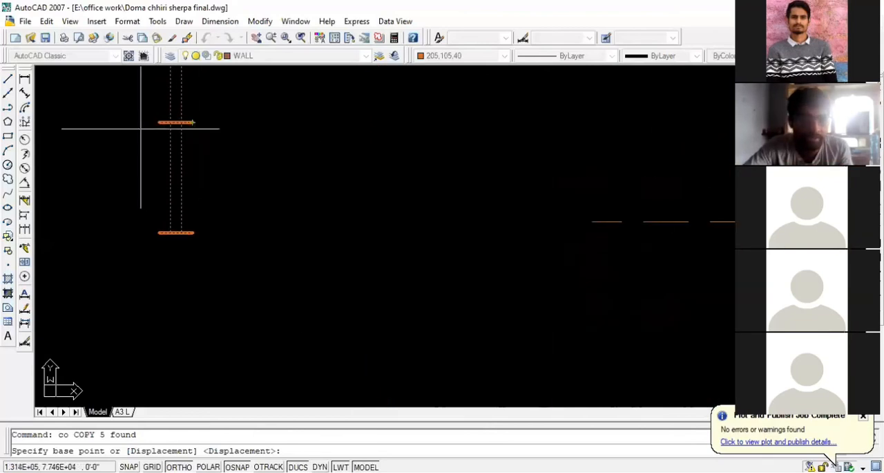
{"action": "left_click", "coordinate": [193, 122]}
{"action": "scroll", "coordinate": [192, 122], "scroll_direction": "down", "scroll_amount": 1}
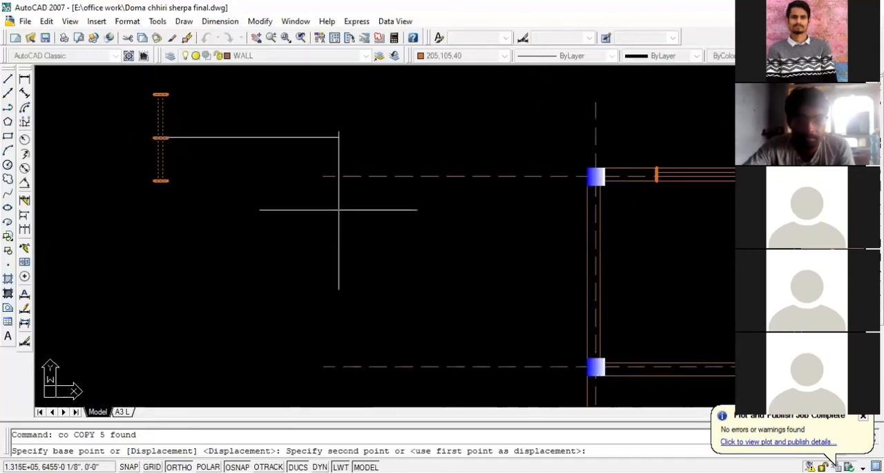
{"action": "left_click", "coordinate": [595, 269]}
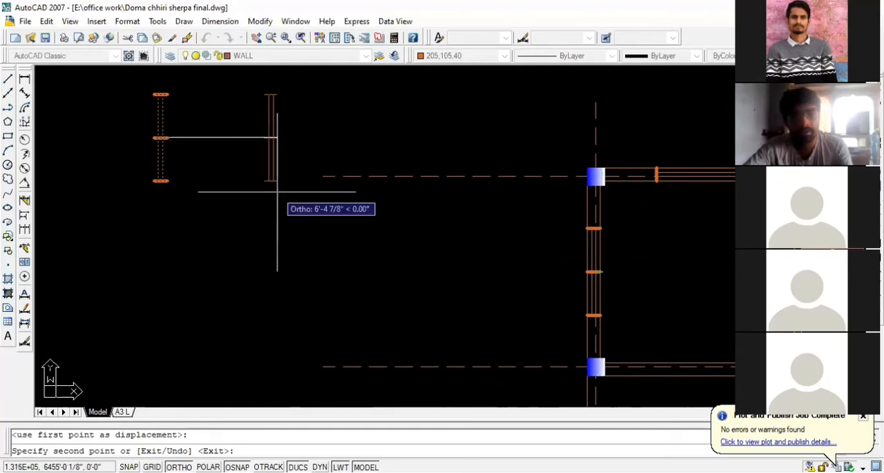
{"action": "key", "text": "Escape"}
{"action": "left_click", "coordinate": [219, 198]}
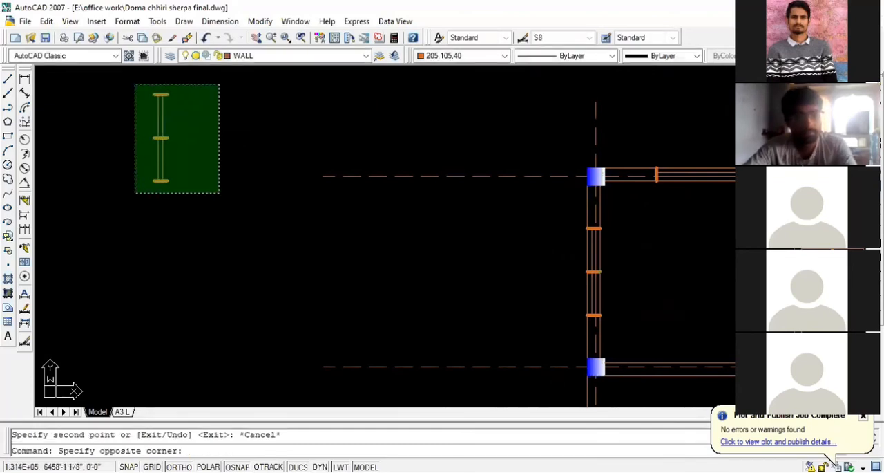
{"action": "left_click", "coordinate": [134, 83]}
{"action": "scroll", "coordinate": [166, 188], "scroll_direction": "down", "scroll_amount": 3}
{"action": "scroll", "coordinate": [511, 217], "scroll_direction": "up", "scroll_amount": 4}
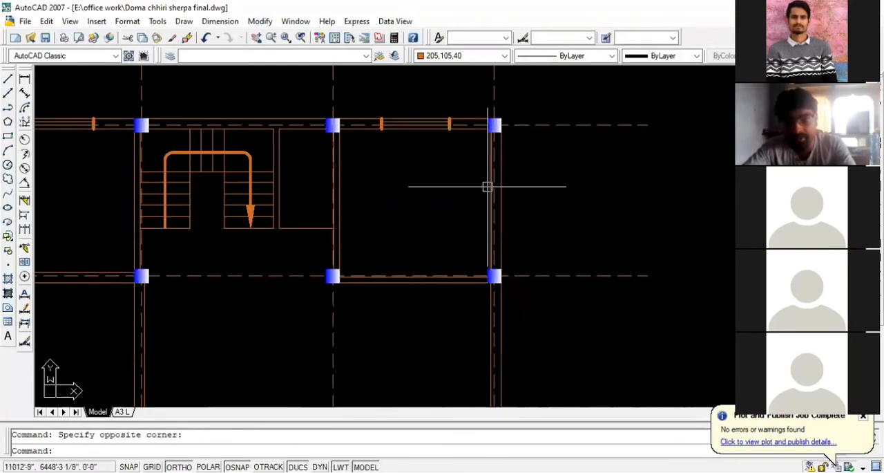
{"action": "left_click", "coordinate": [501, 185]}
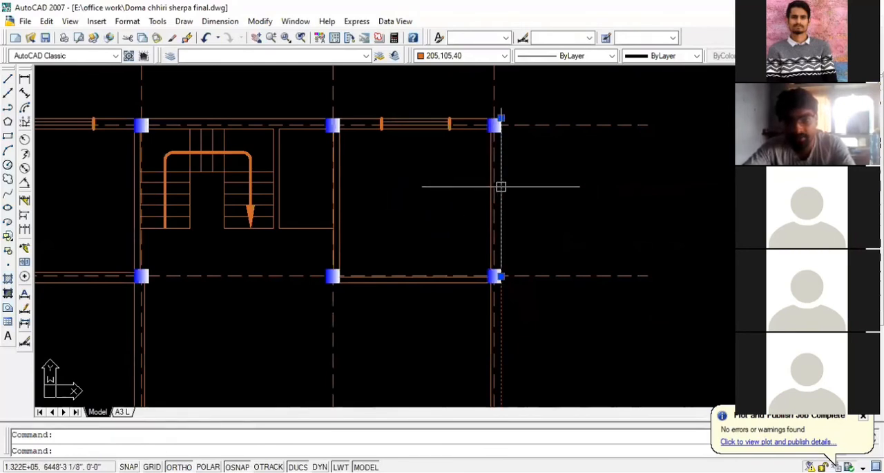
{"action": "scroll", "coordinate": [619, 193], "scroll_direction": "down", "scroll_amount": 4}
{"action": "key", "text": "Escape"}
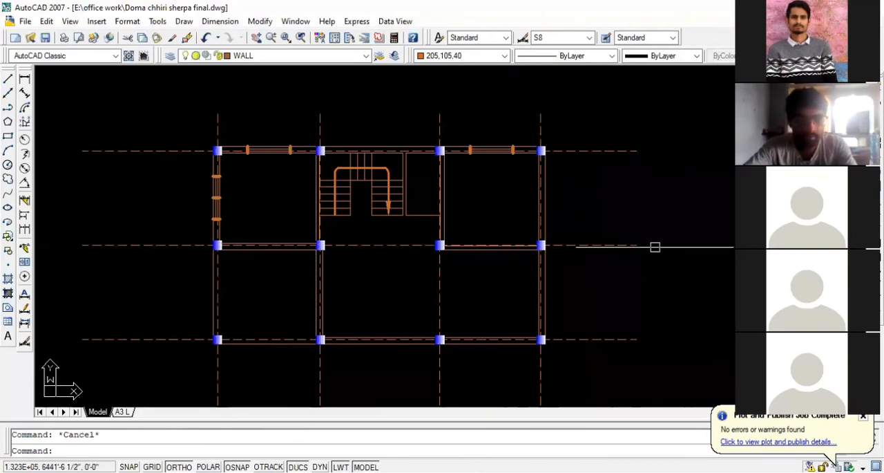
- Copy the loose vertical window from its middle bar's left end to the inner-face midpoint of the upper-right room's right wall
{"action": "scroll", "coordinate": [644, 247], "scroll_direction": "down", "scroll_amount": 4}
{"action": "scroll", "coordinate": [211, 132], "scroll_direction": "up", "scroll_amount": 3}
{"action": "scroll", "coordinate": [211, 133], "scroll_direction": "up", "scroll_amount": 2}
{"action": "left_click", "coordinate": [211, 139]}
{"action": "left_click", "coordinate": [290, 290]}
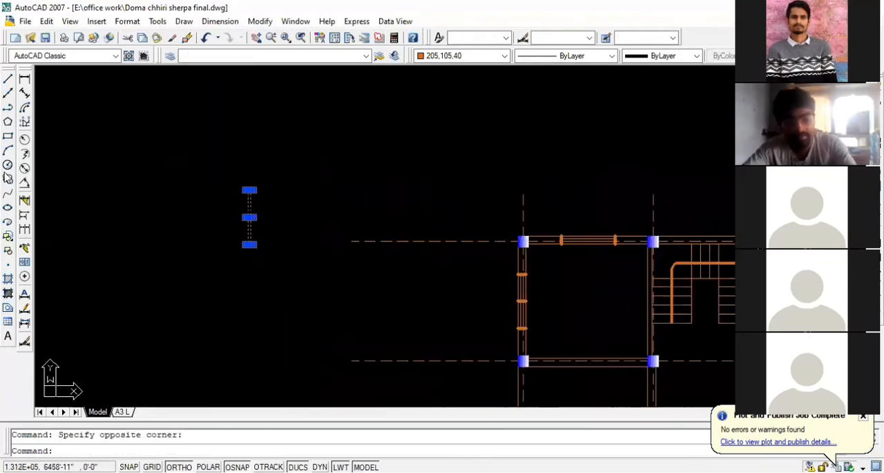
{"action": "type", "text": "co"}
{"action": "key", "text": "Return"}
{"action": "scroll", "coordinate": [224, 217], "scroll_direction": "up", "scroll_amount": 5}
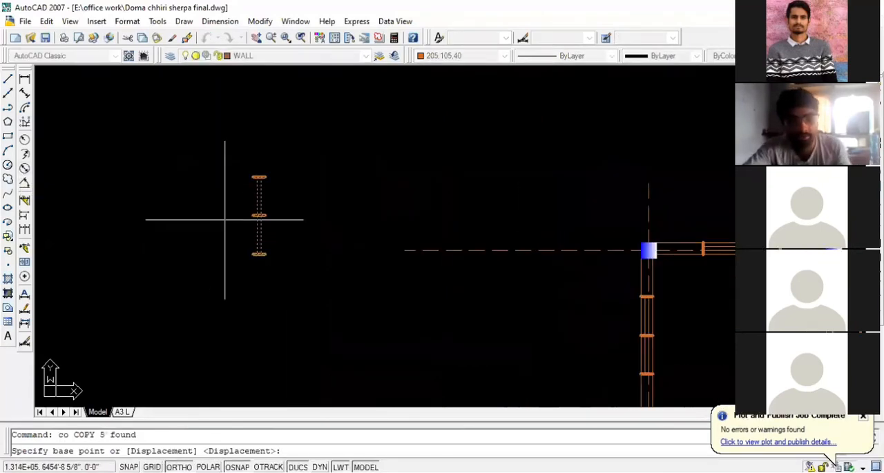
{"action": "left_click", "coordinate": [282, 209]}
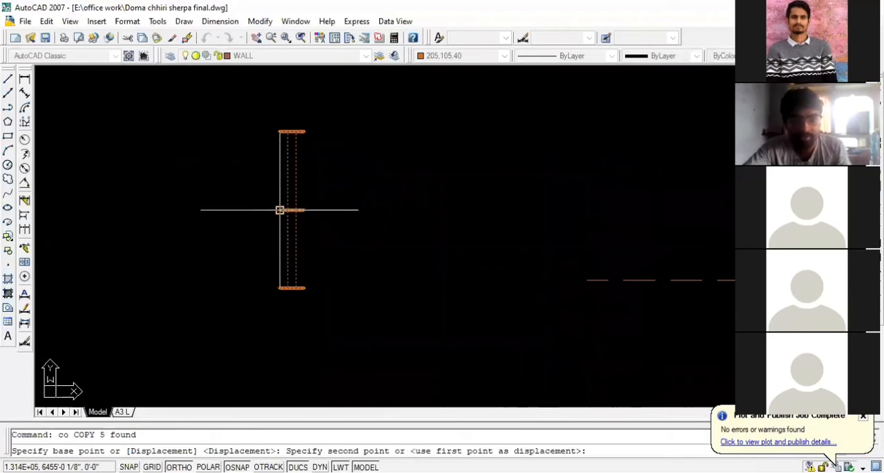
{"action": "scroll", "coordinate": [233, 249], "scroll_direction": "down", "scroll_amount": 5}
{"action": "scroll", "coordinate": [419, 237], "scroll_direction": "up", "scroll_amount": 5}
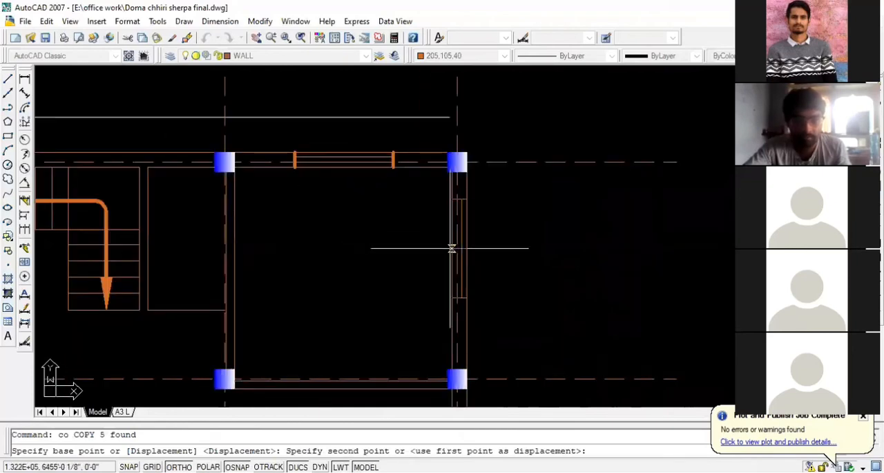
{"action": "left_click", "coordinate": [452, 270]}
- Place another copy of the window at the inner-face midpoint of the lower-right room's right wall, and finish copying
{"action": "scroll", "coordinate": [405, 212], "scroll_direction": "down", "scroll_amount": 3}
{"action": "scroll", "coordinate": [420, 320], "scroll_direction": "up", "scroll_amount": 3}
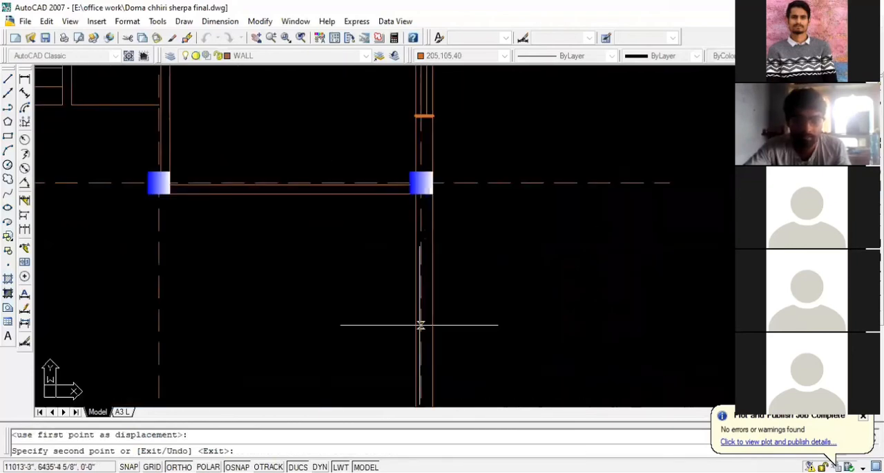
{"action": "left_click", "coordinate": [413, 305]}
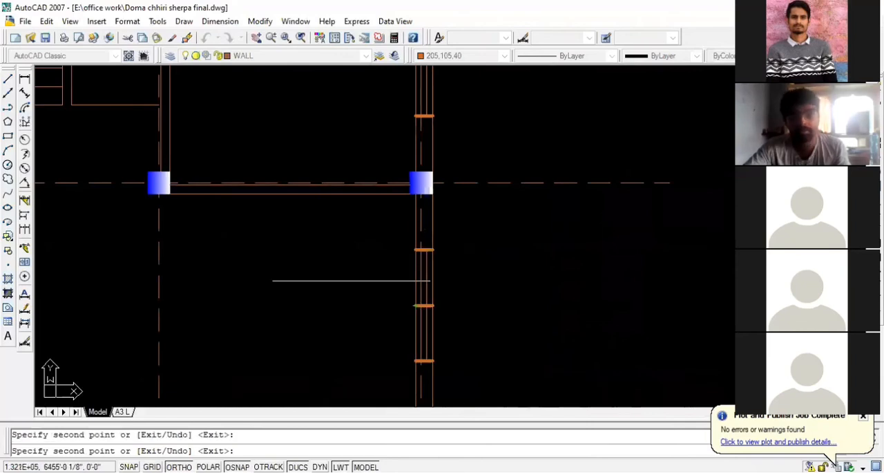
{"action": "scroll", "coordinate": [268, 257], "scroll_direction": "down", "scroll_amount": 2}
{"action": "scroll", "coordinate": [511, 268], "scroll_direction": "down", "scroll_amount": 2}
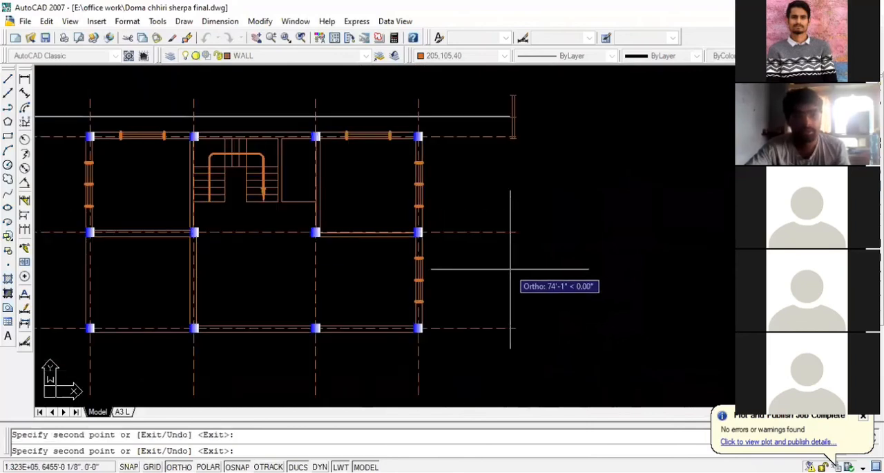
{"action": "key", "text": "Escape"}
- Erase the middle bars of the three vertical windows in the plan's left and right outer walls
{"action": "scroll", "coordinate": [403, 293], "scroll_direction": "up", "scroll_amount": 5}
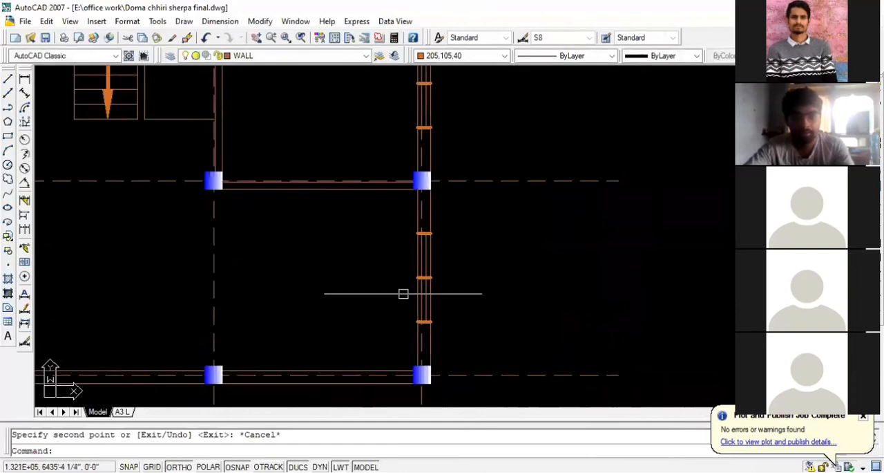
{"action": "left_click", "coordinate": [443, 257]}
{"action": "scroll", "coordinate": [449, 241], "scroll_direction": "down", "scroll_amount": 5}
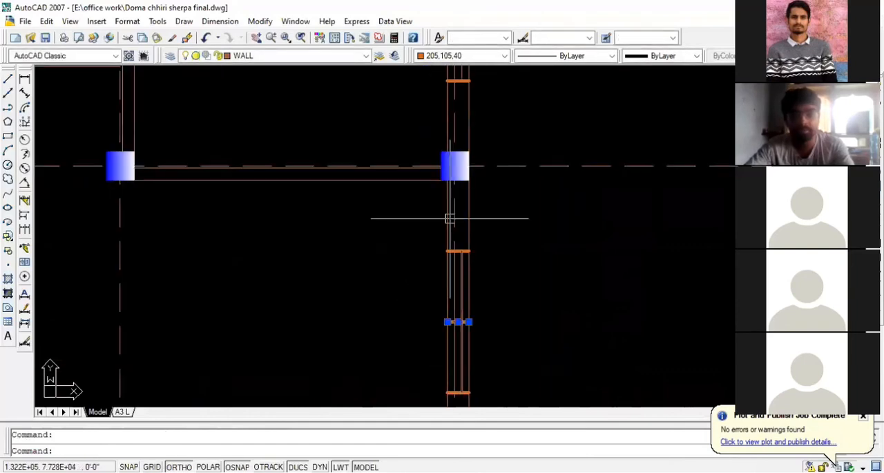
{"action": "scroll", "coordinate": [444, 218], "scroll_direction": "up", "scroll_amount": 4}
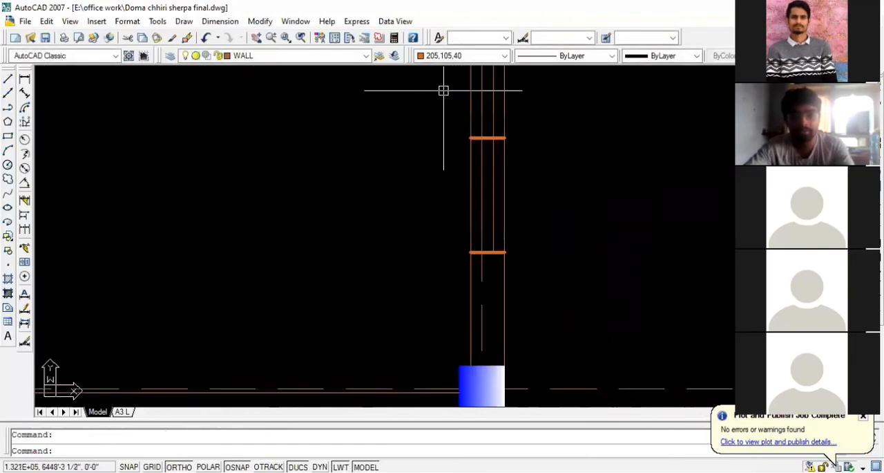
{"action": "left_click", "coordinate": [477, 138]}
{"action": "scroll", "coordinate": [474, 233], "scroll_direction": "down", "scroll_amount": 5}
{"action": "scroll", "coordinate": [474, 232], "scroll_direction": "up", "scroll_amount": 4}
{"action": "scroll", "coordinate": [120, 155], "scroll_direction": "up", "scroll_amount": 3}
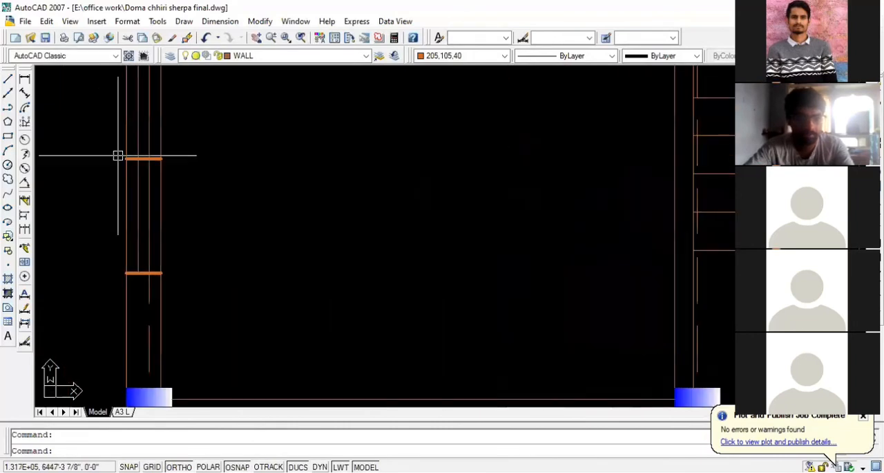
{"action": "key", "text": "Delete"}
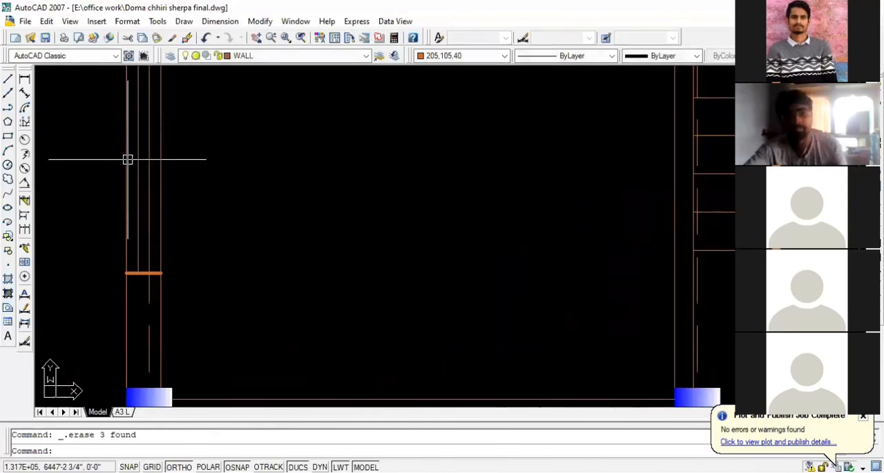
- Examine the reference plan's parking and living room area, including the main door MD and window W1, against the drawn plan
{"action": "scroll", "coordinate": [169, 214], "scroll_direction": "down", "scroll_amount": 4}
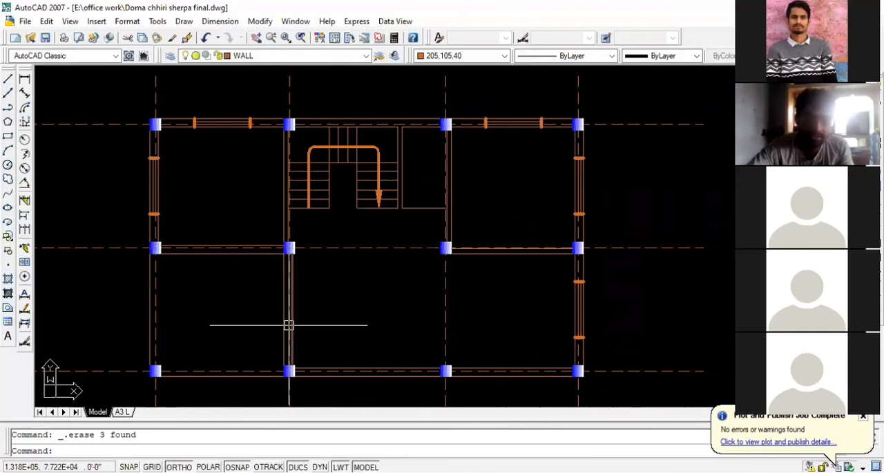
{"action": "scroll", "coordinate": [276, 319], "scroll_direction": "up", "scroll_amount": 3}
{"action": "scroll", "coordinate": [352, 270], "scroll_direction": "down", "scroll_amount": 6}
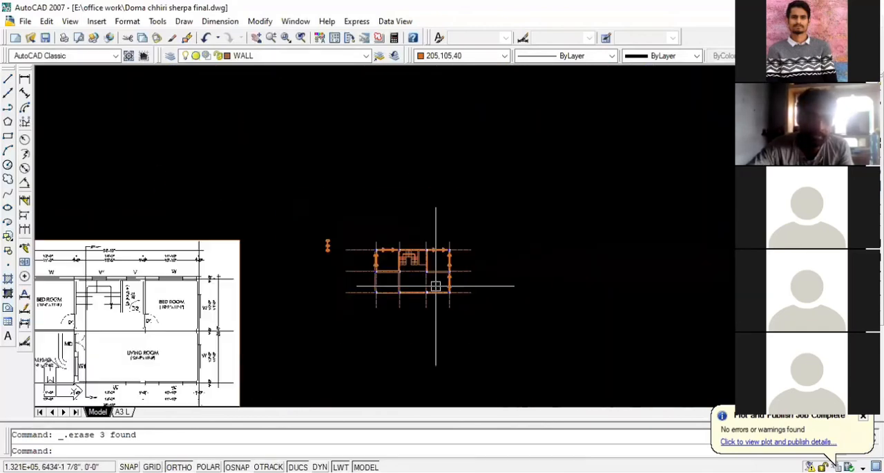
{"action": "scroll", "coordinate": [436, 285], "scroll_direction": "up", "scroll_amount": 8}
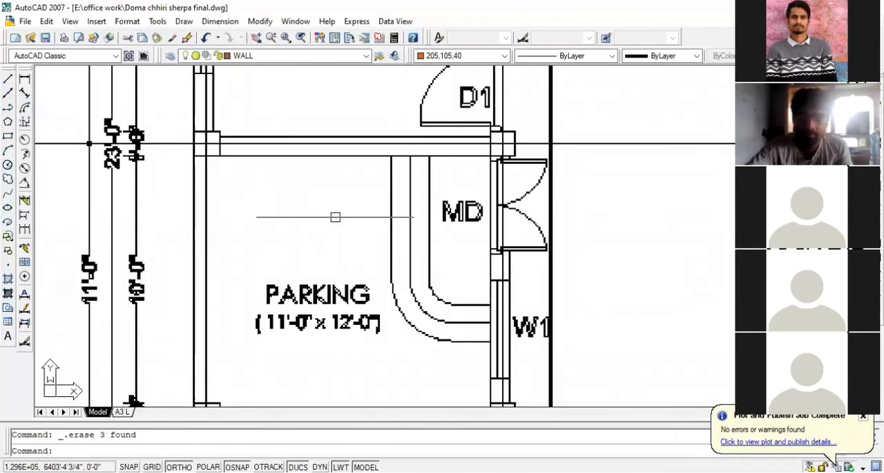
{"action": "scroll", "coordinate": [268, 221], "scroll_direction": "down", "scroll_amount": 2}
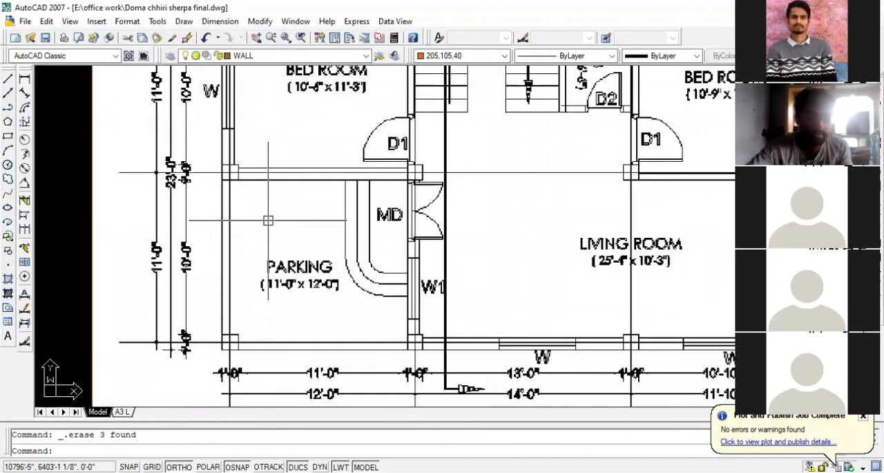
{"action": "scroll", "coordinate": [261, 287], "scroll_direction": "down", "scroll_amount": 2}
{"action": "scroll", "coordinate": [199, 287], "scroll_direction": "down", "scroll_amount": 2}
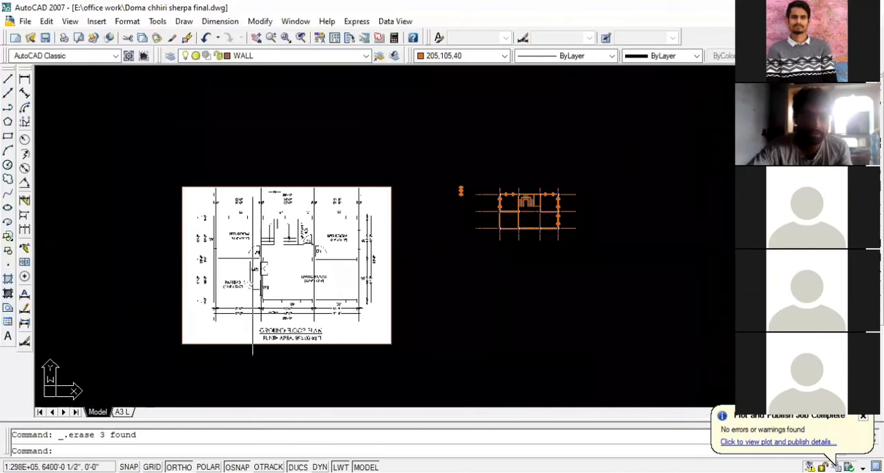
{"action": "scroll", "coordinate": [283, 283], "scroll_direction": "up", "scroll_amount": 2}
{"action": "scroll", "coordinate": [284, 284], "scroll_direction": "up", "scroll_amount": 4}
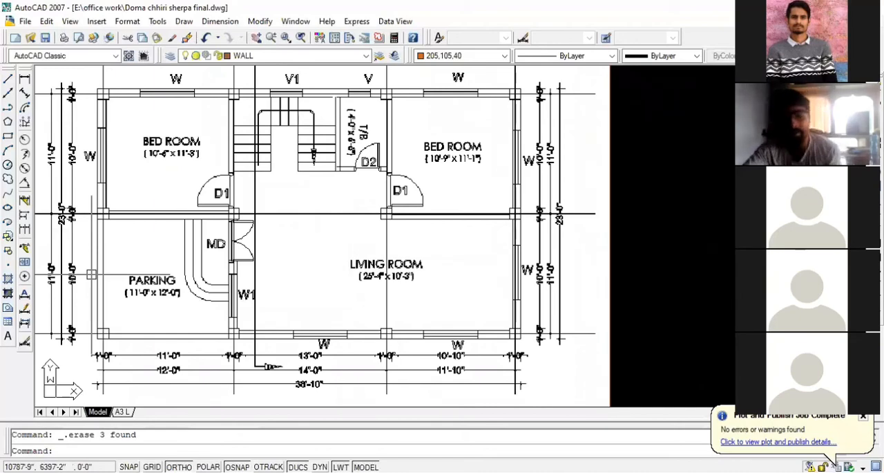
{"action": "scroll", "coordinate": [235, 236], "scroll_direction": "up", "scroll_amount": 3}
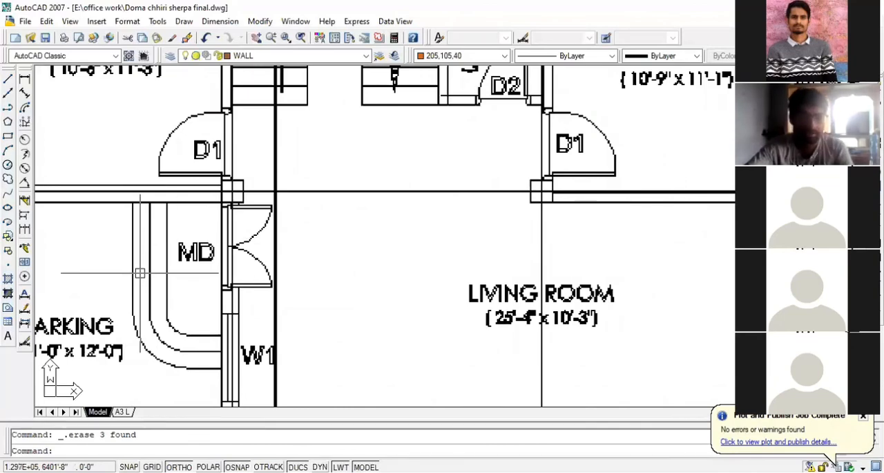
{"action": "scroll", "coordinate": [140, 273], "scroll_direction": "down", "scroll_amount": 5}
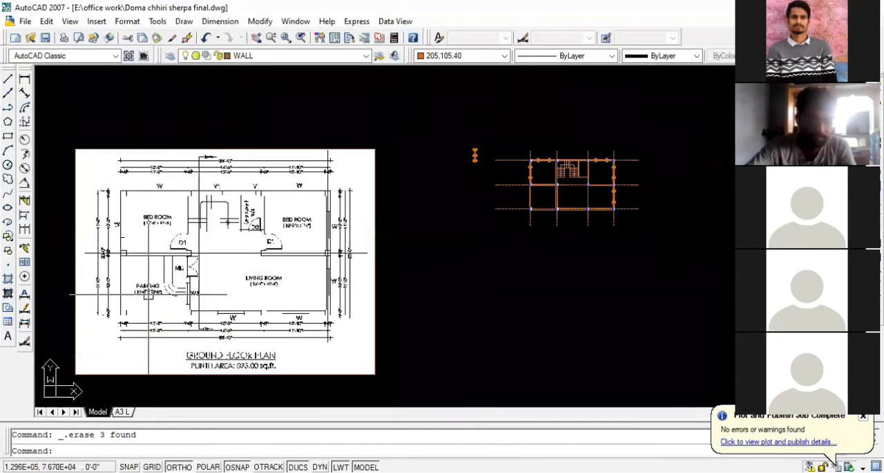
{"action": "scroll", "coordinate": [148, 294], "scroll_direction": "up", "scroll_amount": 1}
{"action": "scroll", "coordinate": [148, 294], "scroll_direction": "down", "scroll_amount": 2}
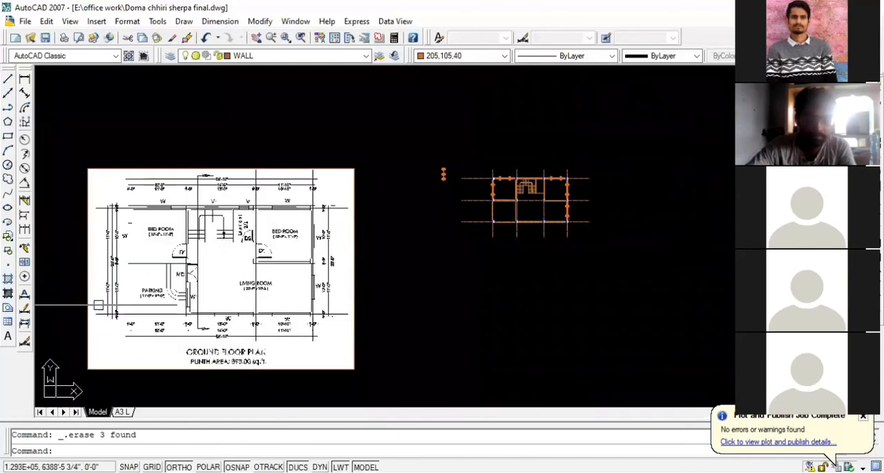
{"action": "scroll", "coordinate": [477, 216], "scroll_direction": "up", "scroll_amount": 3}
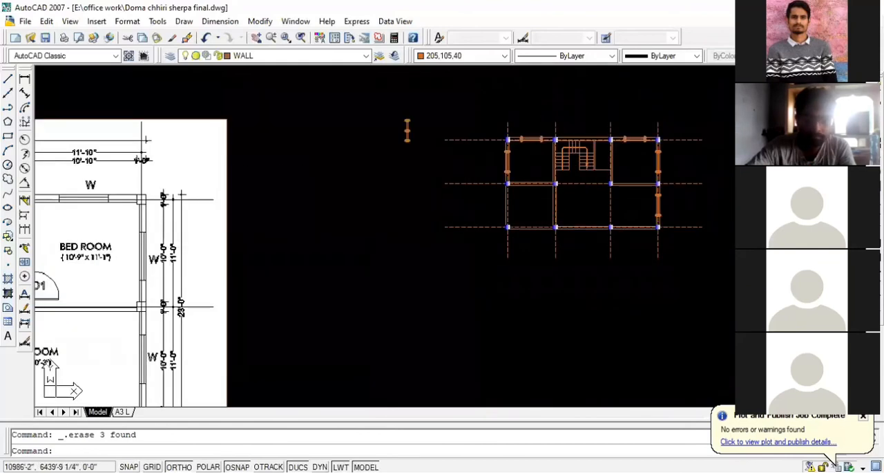
{"action": "scroll", "coordinate": [594, 221], "scroll_direction": "down", "scroll_amount": 2}
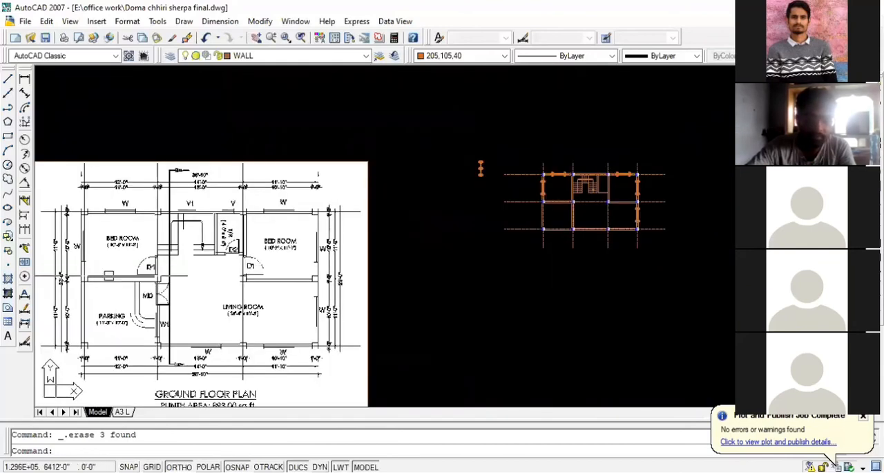
{"action": "scroll", "coordinate": [136, 287], "scroll_direction": "up", "scroll_amount": 2}
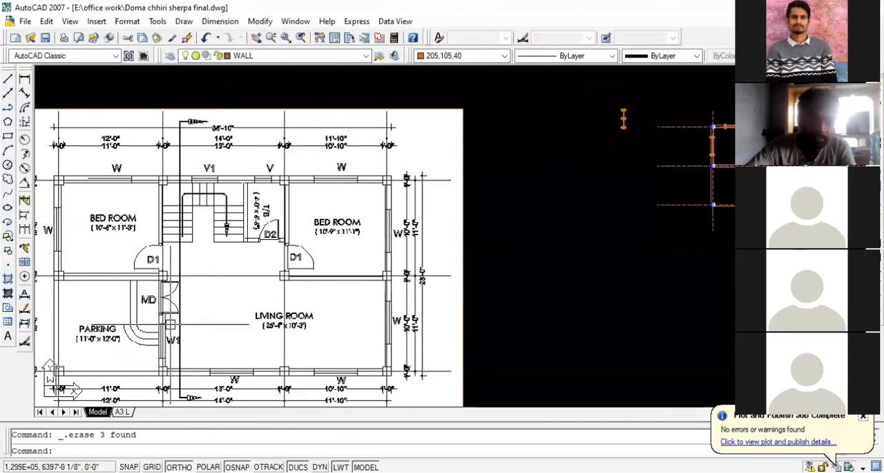
{"action": "scroll", "coordinate": [74, 315], "scroll_direction": "down", "scroll_amount": 2}
- Draw a line 4' down the parking wall's right face from the upper column, continuing across the wall thickness
{"action": "scroll", "coordinate": [532, 237], "scroll_direction": "up", "scroll_amount": 5}
{"action": "scroll", "coordinate": [424, 213], "scroll_direction": "up", "scroll_amount": 5}
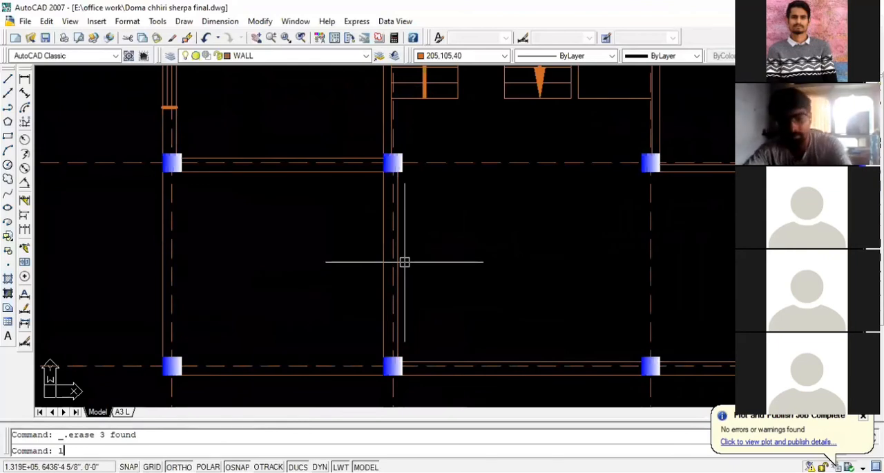
{"action": "key", "text": "Return"}
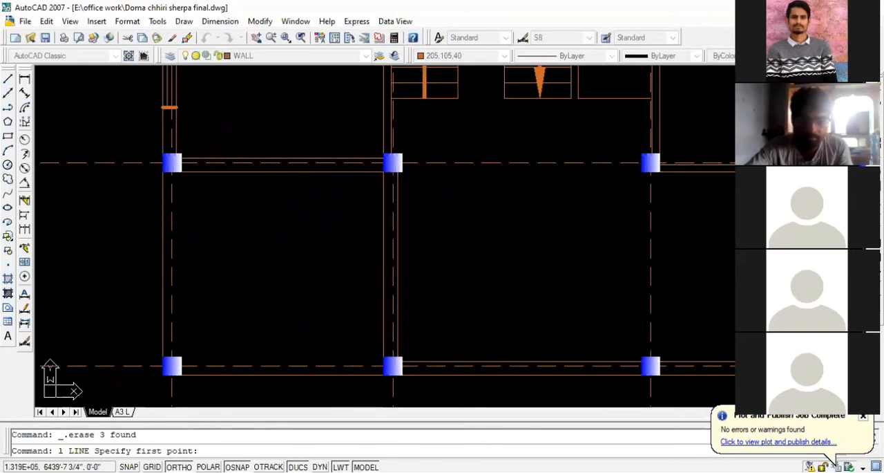
{"action": "scroll", "coordinate": [402, 170], "scroll_direction": "up", "scroll_amount": 2}
{"action": "scroll", "coordinate": [402, 170], "scroll_direction": "down", "scroll_amount": 2}
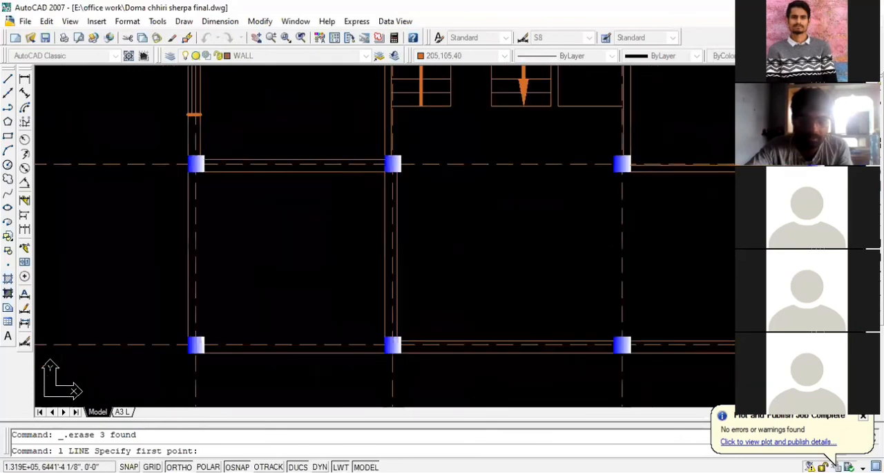
{"action": "left_click", "coordinate": [395, 170]}
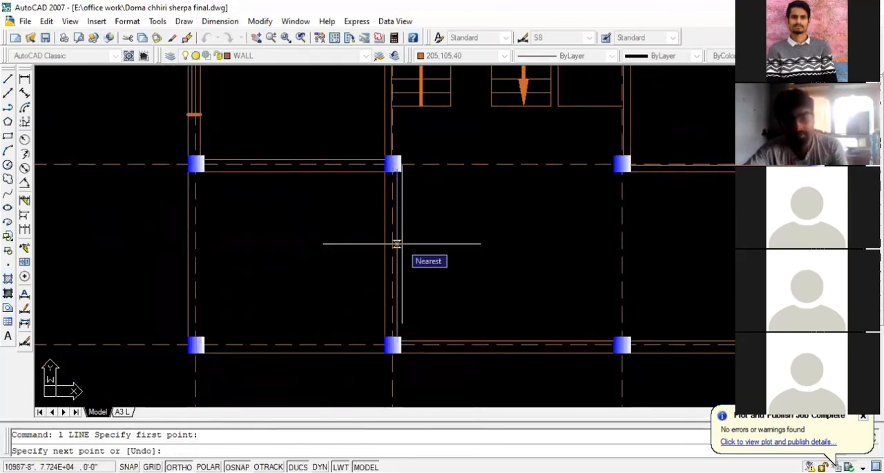
{"action": "type", "text": "4"}
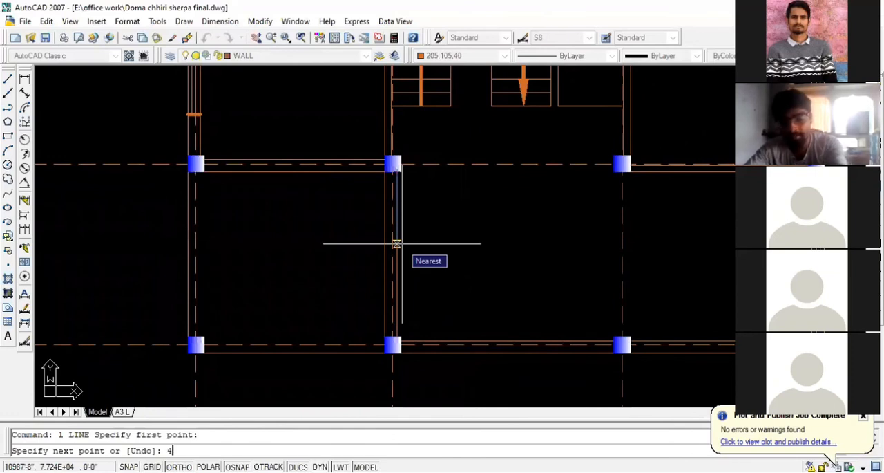
{"action": "type", "text": "'"}
{"action": "key", "text": "Return"}
{"action": "left_click", "coordinate": [385, 244]}
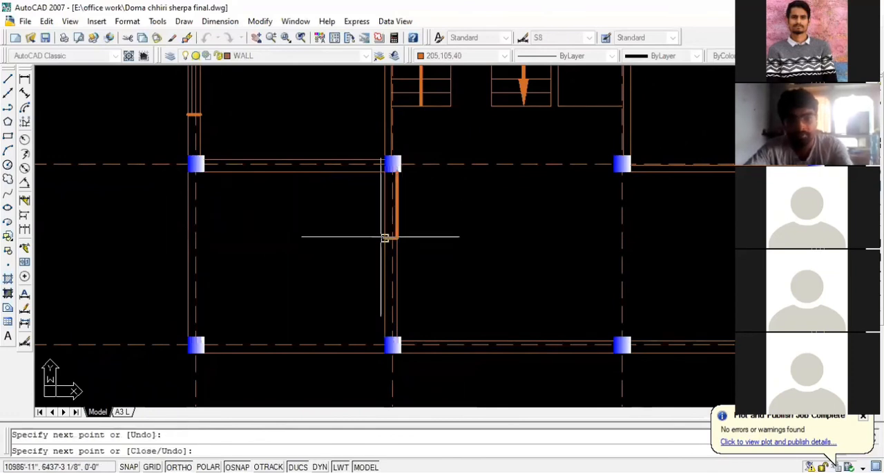
{"action": "key", "text": "Escape"}
- Trim the parking wall's left face line between the upper column and the new cross line
{"action": "scroll", "coordinate": [392, 243], "scroll_direction": "up", "scroll_amount": 2}
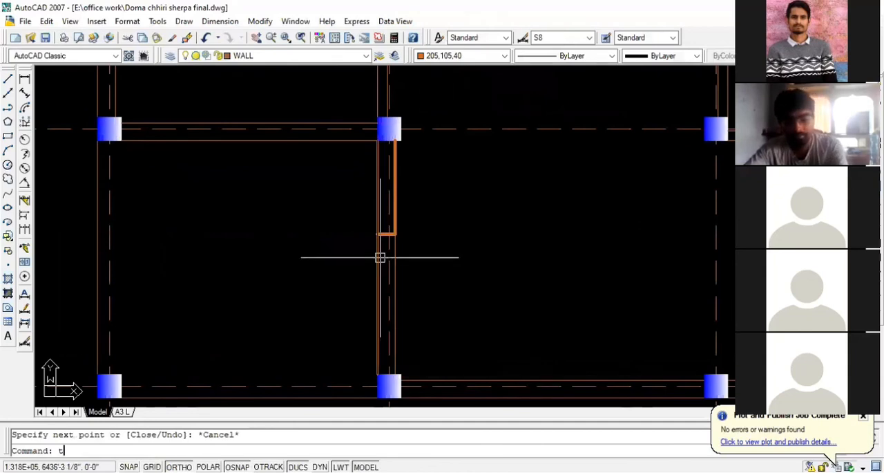
{"action": "type", "text": "tr"}
{"action": "key", "text": "Return"}
{"action": "key", "text": "Return"}
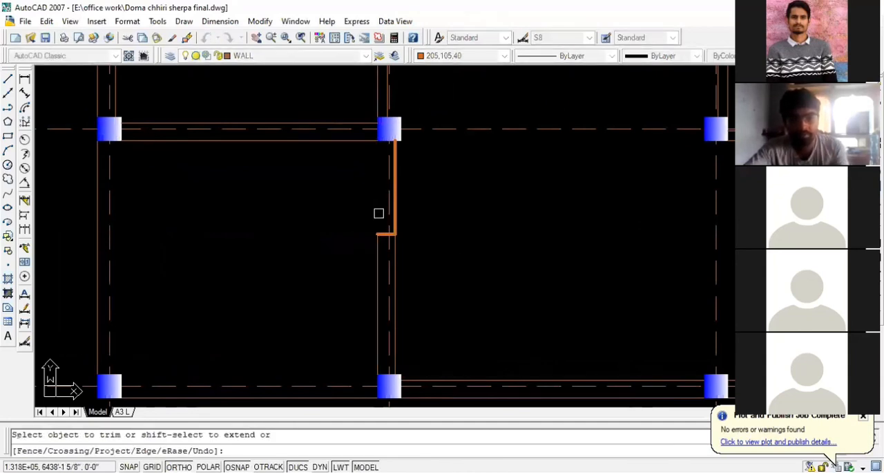
{"action": "key", "text": "Escape"}
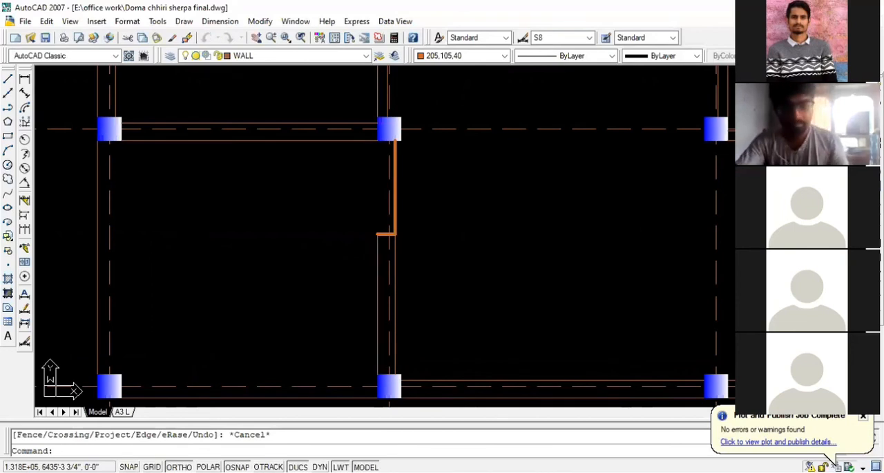
- Undo the wall trim and the line drawn for the door opening
{"action": "key", "text": "ctrl+z"}
{"action": "key", "text": "ctrl+z"}
{"action": "scroll", "coordinate": [375, 279], "scroll_direction": "down", "scroll_amount": 1}
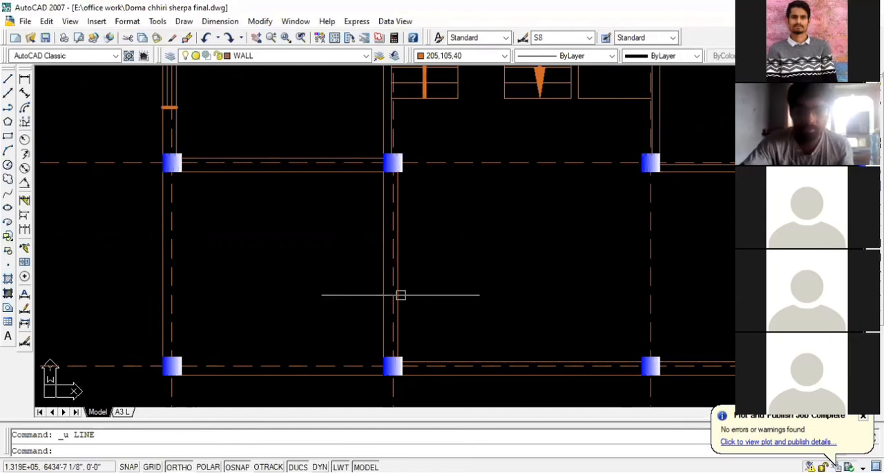
- Offset the lower face line of the wall above the parking area 4' downward
{"action": "scroll", "coordinate": [393, 248], "scroll_direction": "up", "scroll_amount": 2}
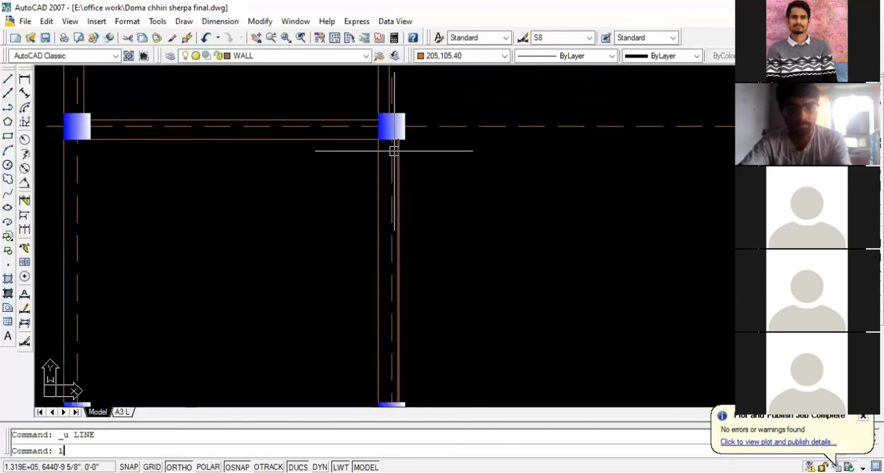
{"action": "key", "text": "Escape"}
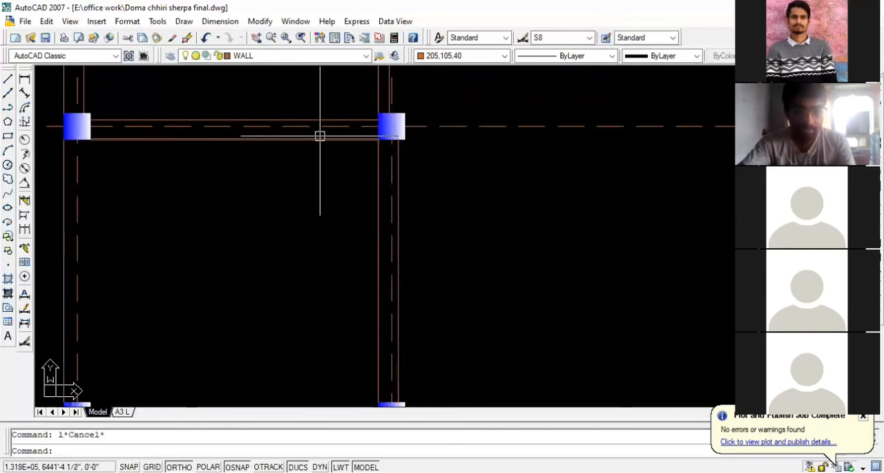
{"action": "type", "text": "o"}
{"action": "key", "text": "Return"}
{"action": "type", "text": "4"}
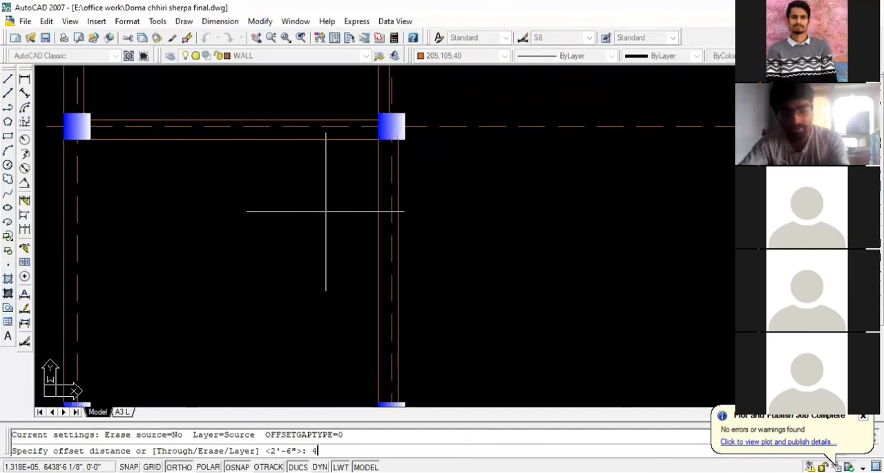
{"action": "type", "text": "'"}
{"action": "key", "text": "Return"}
{"action": "left_click", "coordinate": [317, 139]}
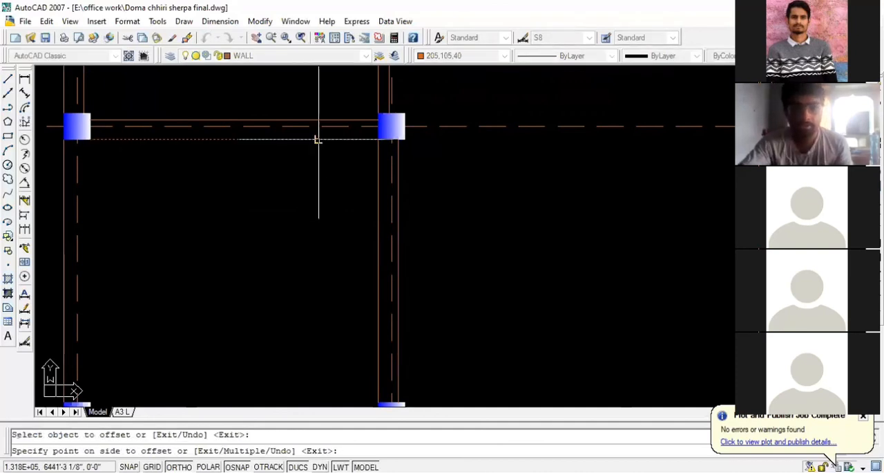
{"action": "left_click", "coordinate": [316, 217]}
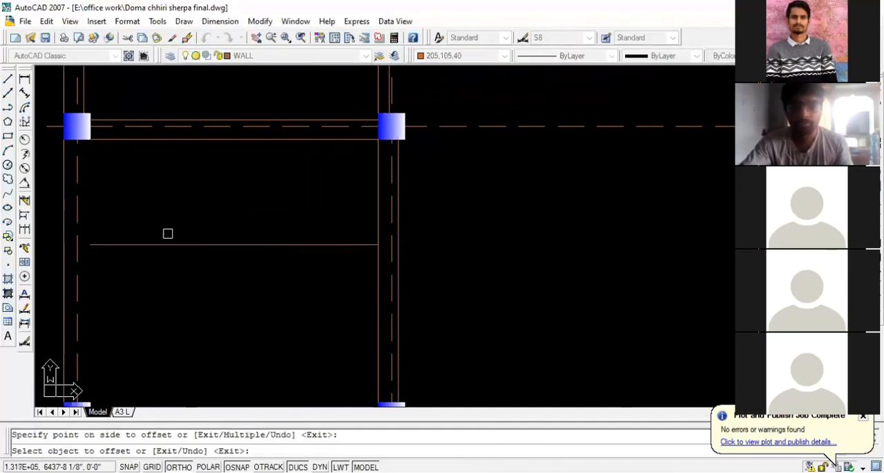
{"action": "key", "text": "Escape"}
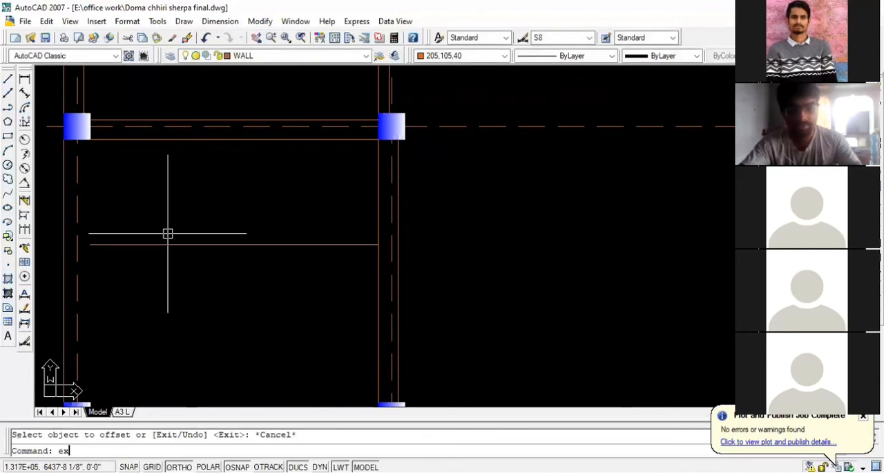
- Extend the offset line across the full thickness of the wall between parking and living room
{"action": "key", "text": "Return"}
{"action": "key", "text": "Return"}
{"action": "left_click", "coordinate": [236, 246]}
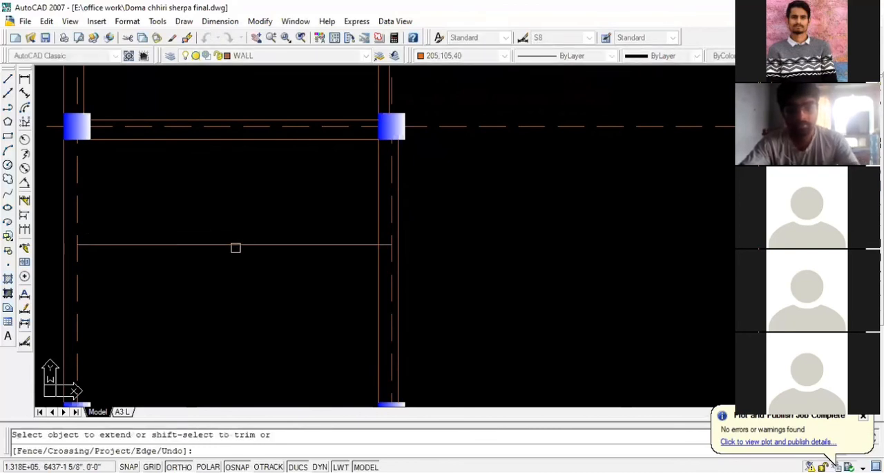
{"action": "key", "text": "Escape"}
- Trim the offset line inside the parking area and both wall faces above it to open the main door gap
{"action": "type", "text": "tr"}
{"action": "key", "text": "Return"}
{"action": "key", "text": "Return"}
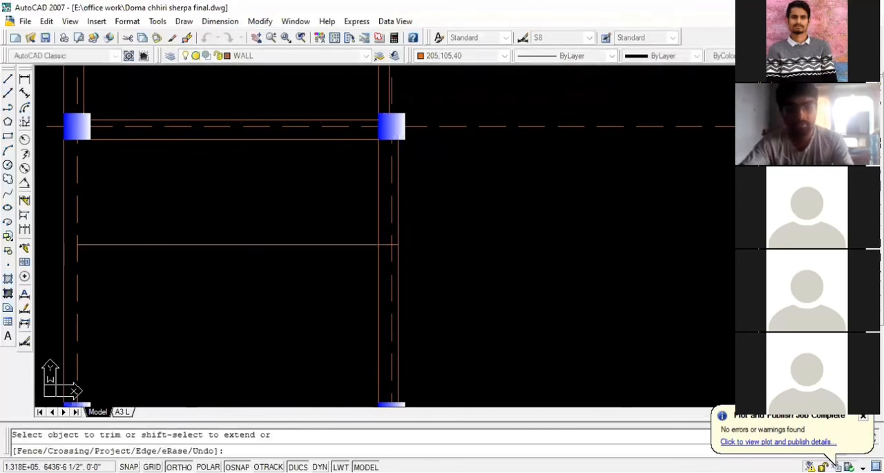
{"action": "left_click", "coordinate": [242, 244]}
{"action": "left_click", "coordinate": [379, 190]}
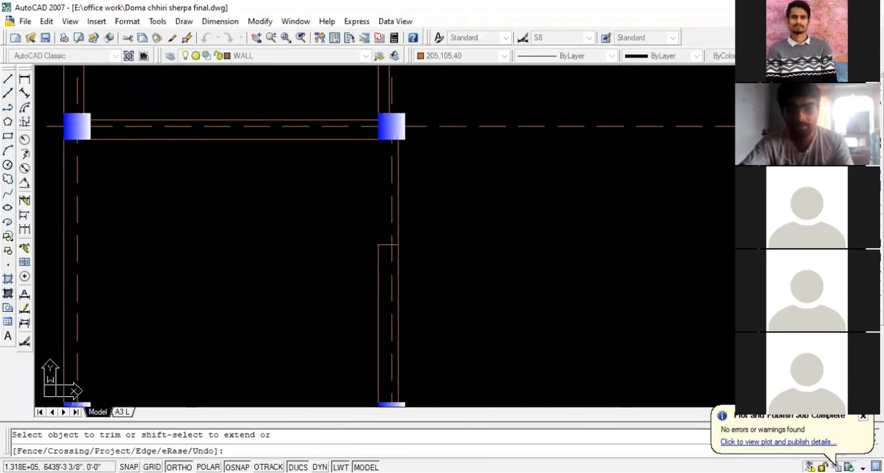
{"action": "key", "text": "Escape"}
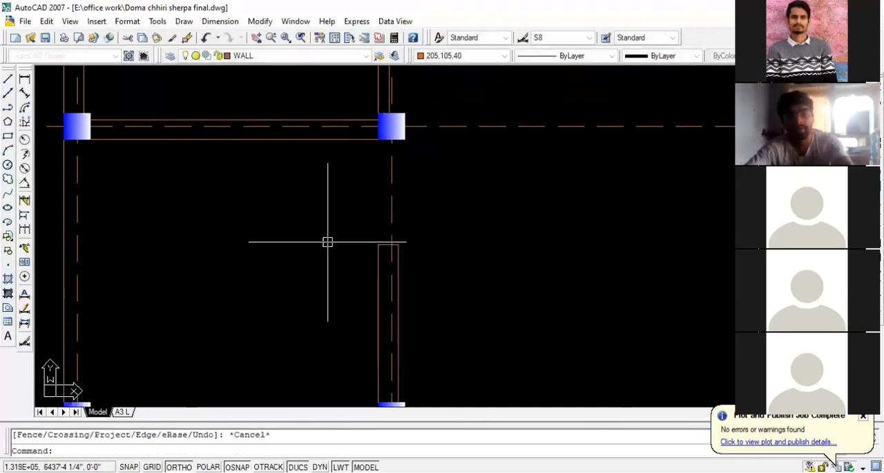
- Measure the length of the remaining wall between the main door gap and the lower column
{"action": "scroll", "coordinate": [352, 249], "scroll_direction": "down", "scroll_amount": 5}
{"action": "scroll", "coordinate": [387, 268], "scroll_direction": "up", "scroll_amount": 2}
{"action": "scroll", "coordinate": [391, 265], "scroll_direction": "up", "scroll_amount": 2}
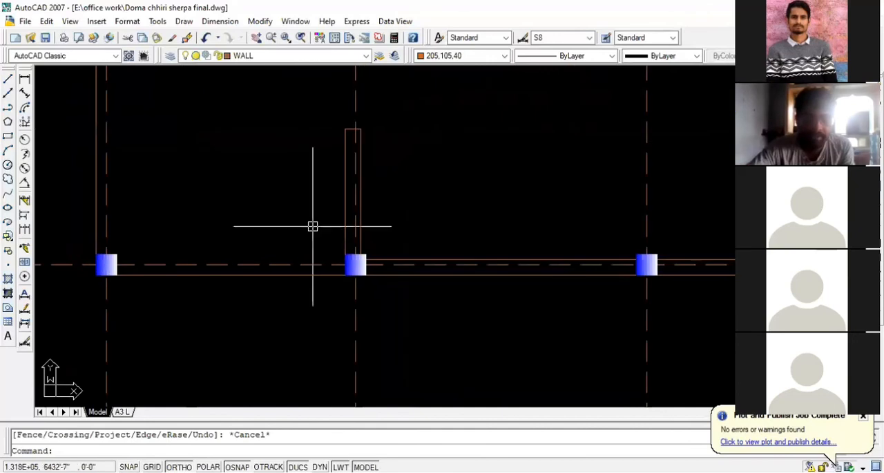
{"action": "left_click", "coordinate": [24, 80]}
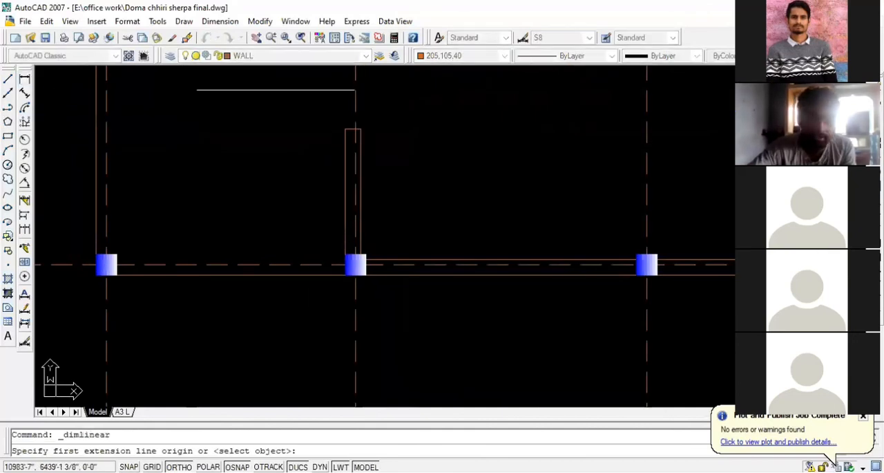
{"action": "left_click", "coordinate": [345, 129]}
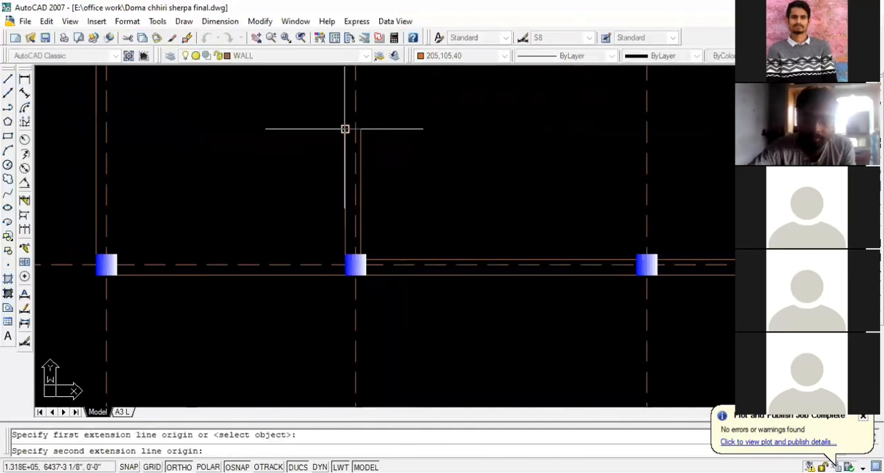
{"action": "left_click", "coordinate": [349, 253]}
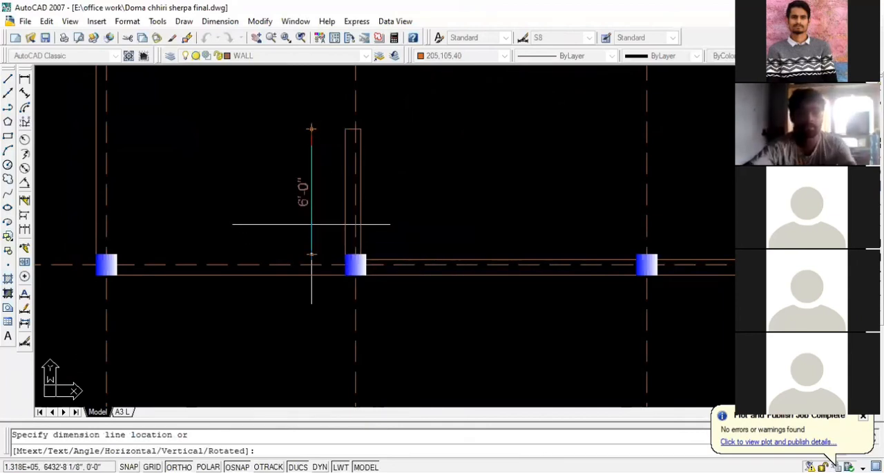
{"action": "key", "text": "Escape"}
- Offset the end line of the wall below the main door gap 1' downward
{"action": "scroll", "coordinate": [365, 130], "scroll_direction": "up", "scroll_amount": 2}
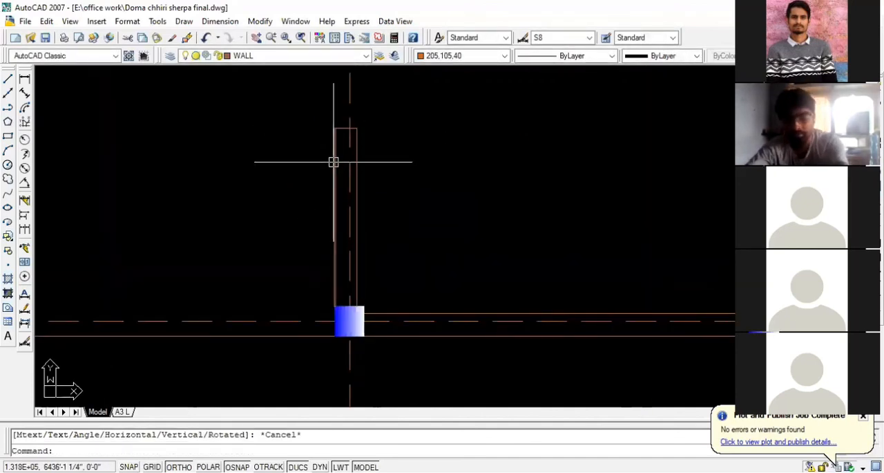
{"action": "type", "text": "o"}
{"action": "key", "text": "Return"}
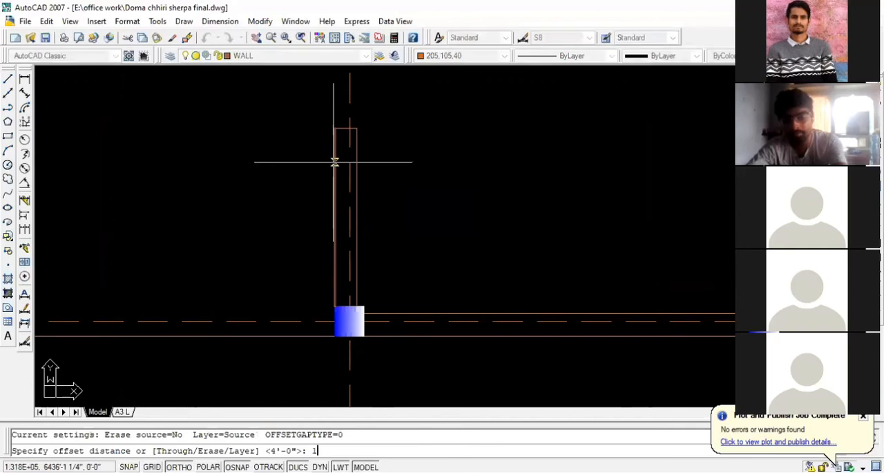
{"action": "type", "text": "1'"}
{"action": "key", "text": "Return"}
{"action": "left_click", "coordinate": [333, 162]}
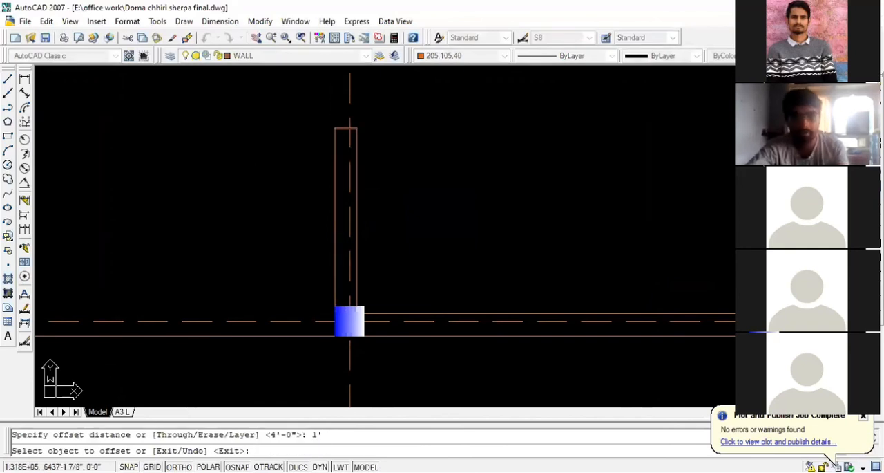
{"action": "left_click", "coordinate": [340, 130]}
{"action": "left_click", "coordinate": [339, 168]}
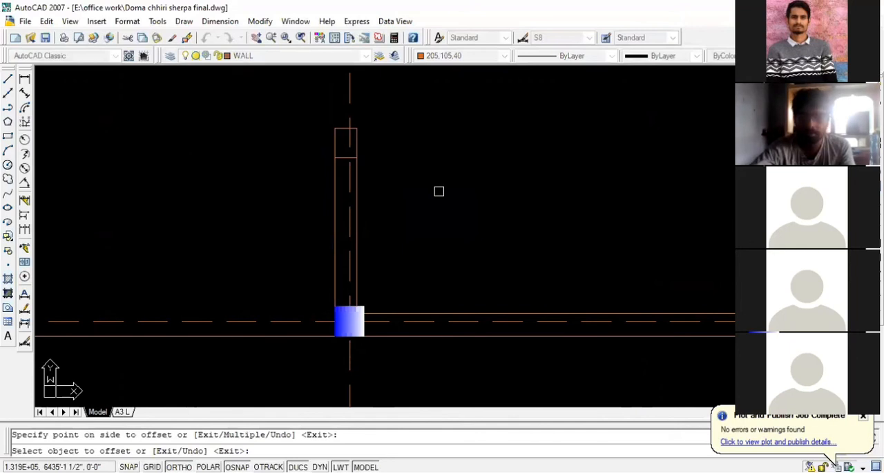
{"action": "scroll", "coordinate": [440, 216], "scroll_direction": "down", "scroll_amount": 2}
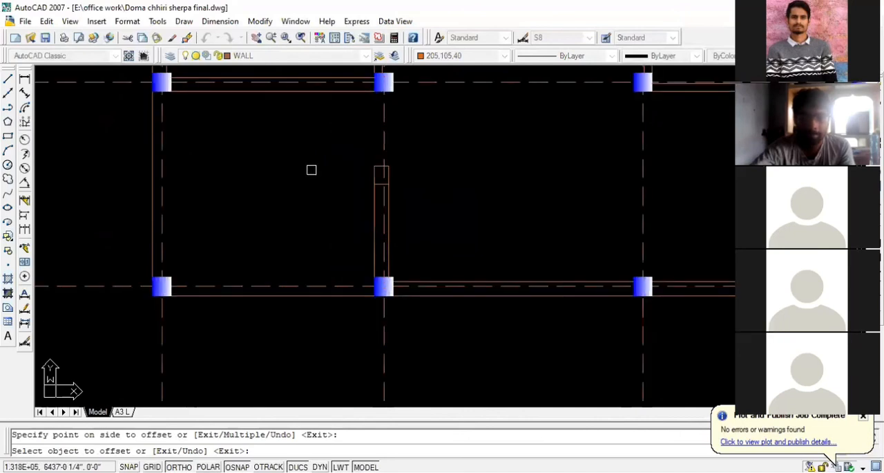
{"action": "key", "text": "Escape"}
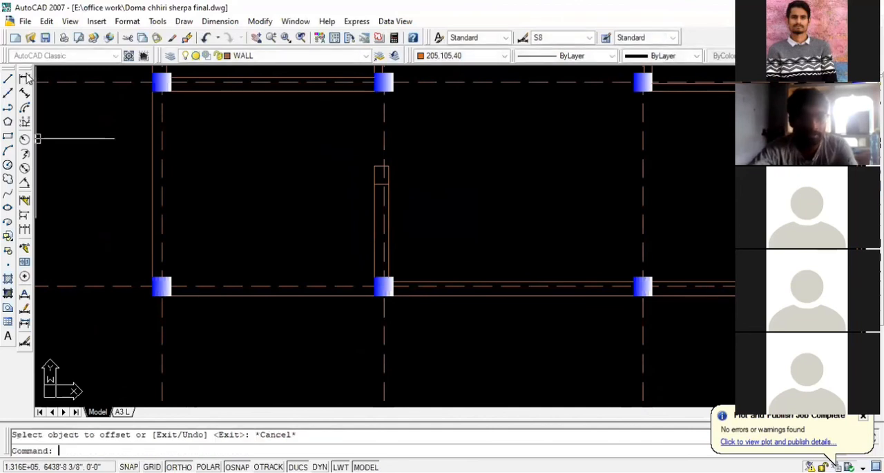
- Place a vertical linear dimension from the wall's door-side end to the lower column
{"action": "left_click", "coordinate": [25, 80]}
{"action": "left_click", "coordinate": [374, 165]}
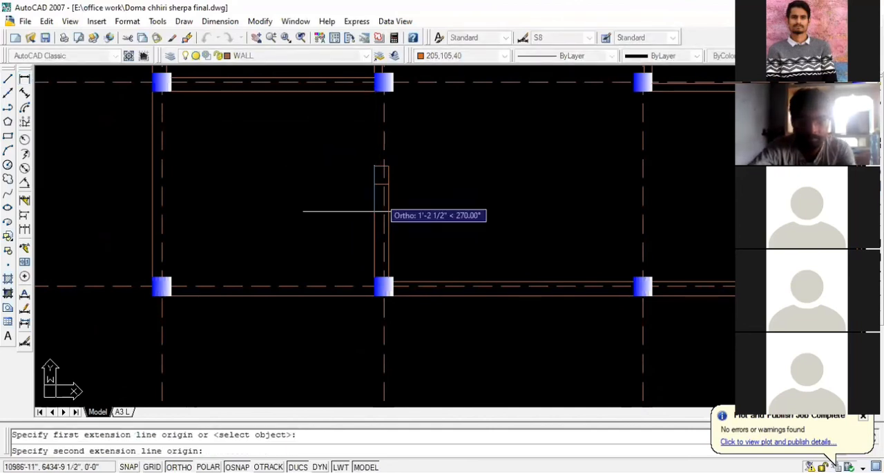
{"action": "left_click", "coordinate": [375, 277]}
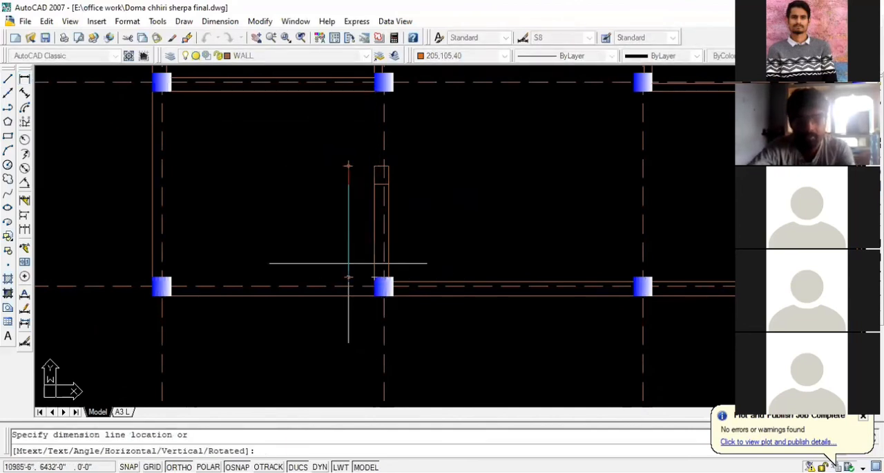
{"action": "left_click", "coordinate": [344, 262]}
{"action": "scroll", "coordinate": [329, 233], "scroll_direction": "up", "scroll_amount": 3}
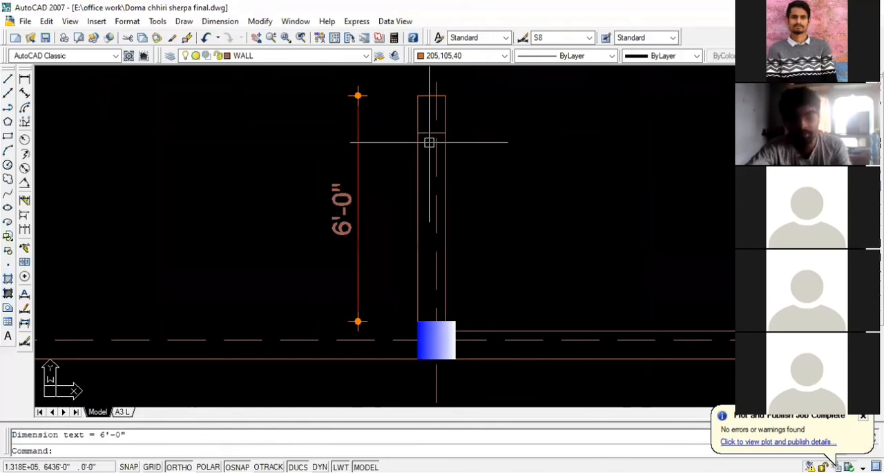
- Offset the window's upper edge line 4' downward inside the wall and delete the wall's linear dimension
{"action": "type", "text": "o"}
{"action": "key", "text": "Return"}
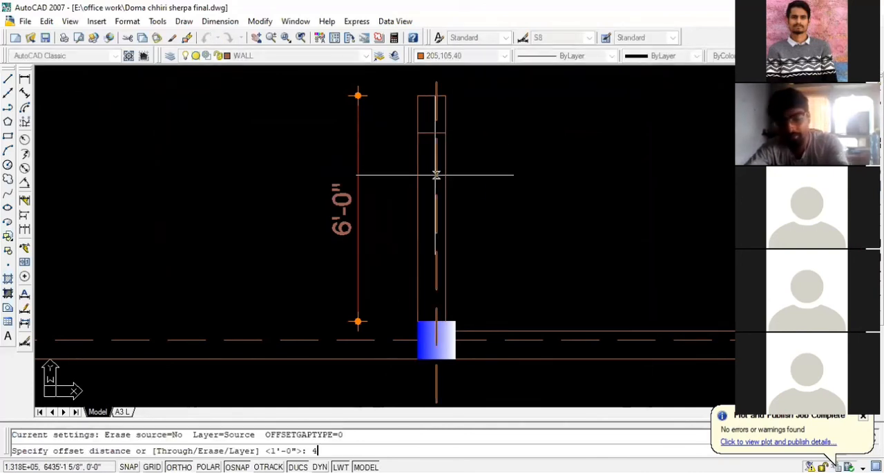
{"action": "type", "text": "4"}
{"action": "key", "text": "Return"}
{"action": "left_click", "coordinate": [426, 131]}
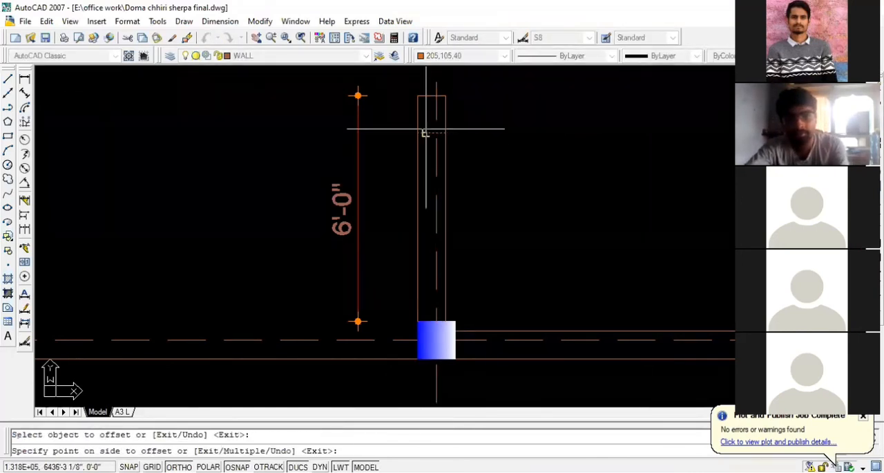
{"action": "left_click", "coordinate": [435, 189]}
{"action": "key", "text": "Escape"}
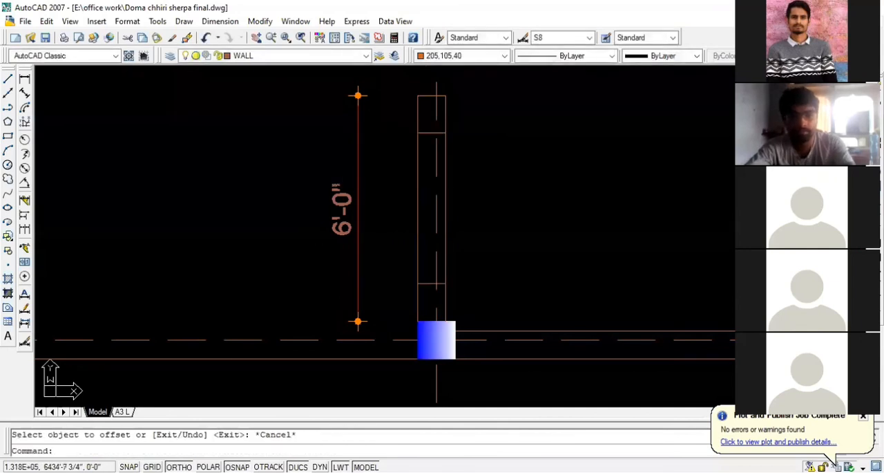
{"action": "left_click", "coordinate": [359, 194]}
{"action": "key", "text": "Delete"}
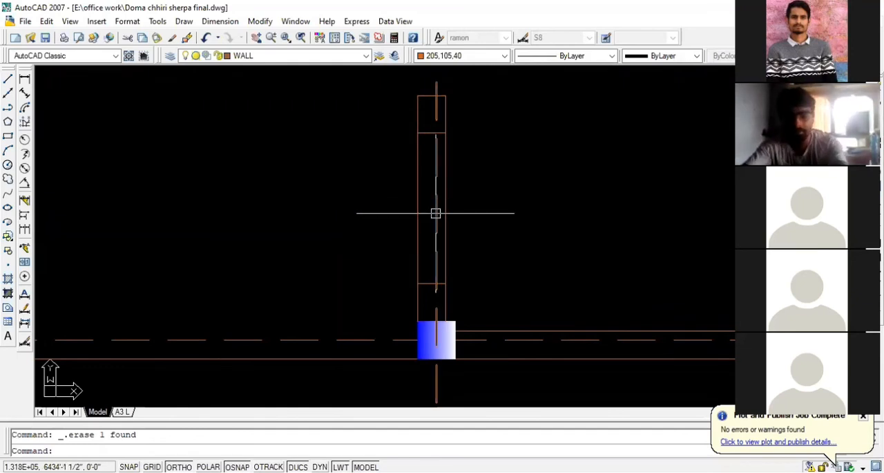
- Offset the wall's parking-side face 3" inward, and offset that copy another 3" to make two window lines
{"action": "key", "text": "Return"}
{"action": "type", "text": "3"}
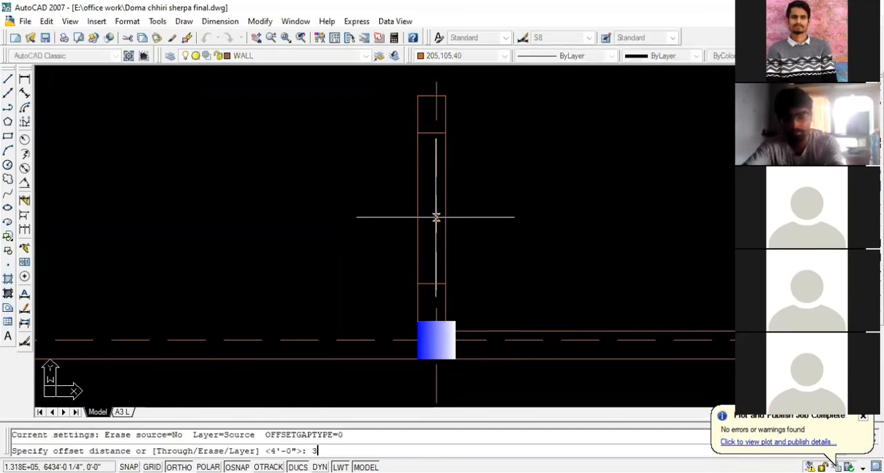
{"action": "key", "text": "Return"}
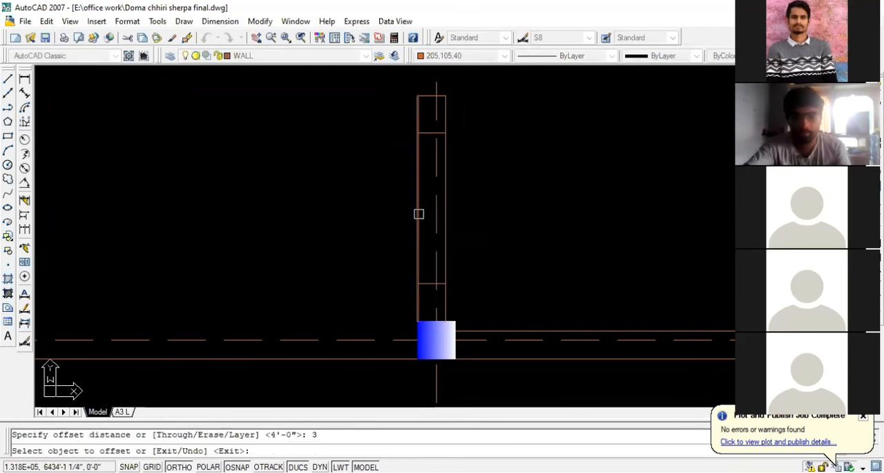
{"action": "left_click", "coordinate": [419, 211]}
{"action": "left_click", "coordinate": [450, 209]}
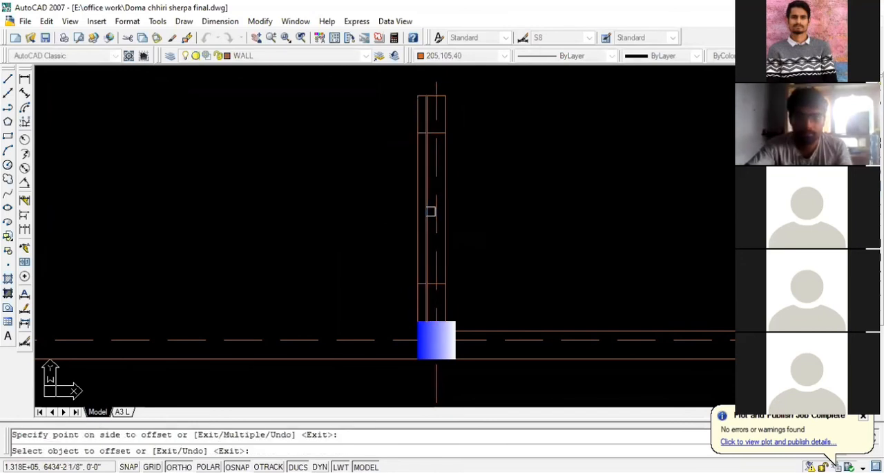
{"action": "left_click", "coordinate": [428, 212]}
{"action": "left_click", "coordinate": [503, 204]}
{"action": "key", "text": "Escape"}
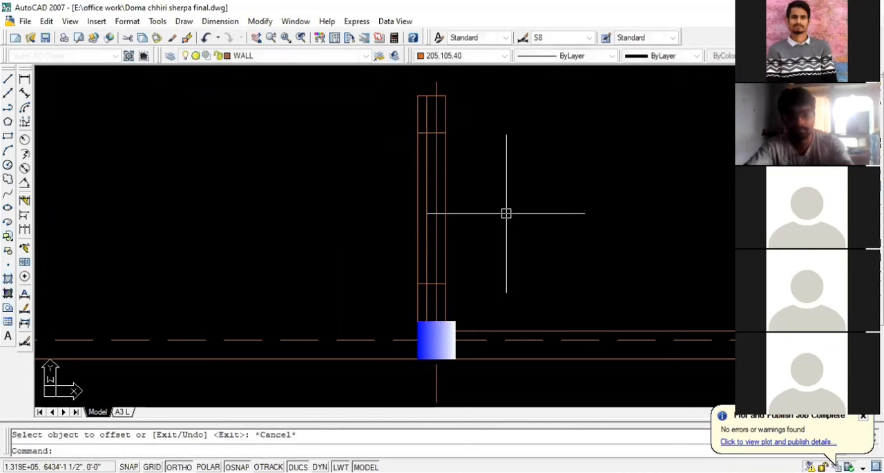
- Trim the two inner window lines beyond the upper and lower edges of the 4' window
{"action": "type", "text": "tr"}
{"action": "key", "text": "Return"}
{"action": "key", "text": "Return"}
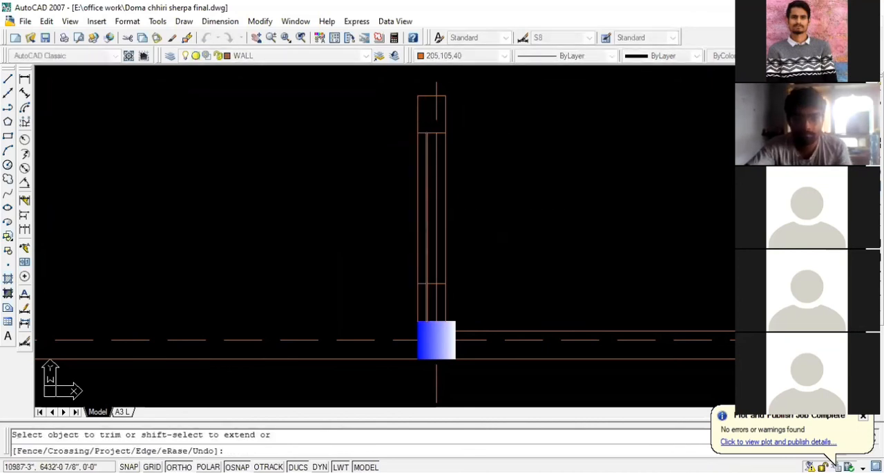
{"action": "scroll", "coordinate": [434, 232], "scroll_direction": "down", "scroll_amount": 4}
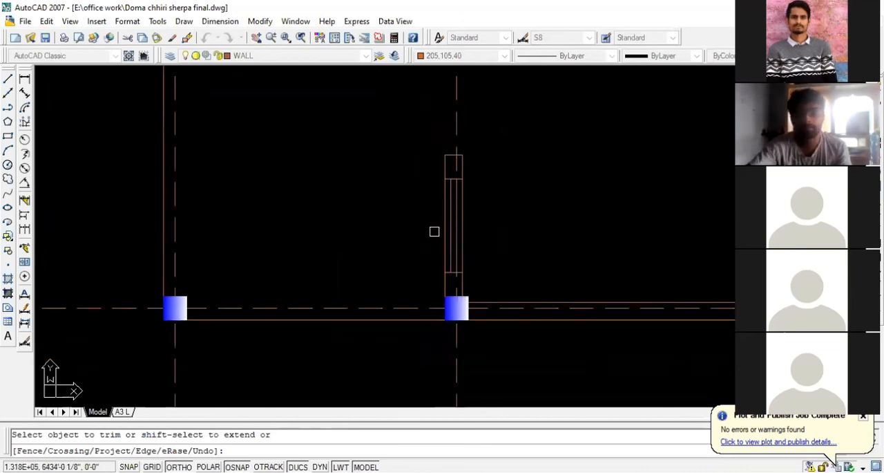
{"action": "key", "text": "Escape"}
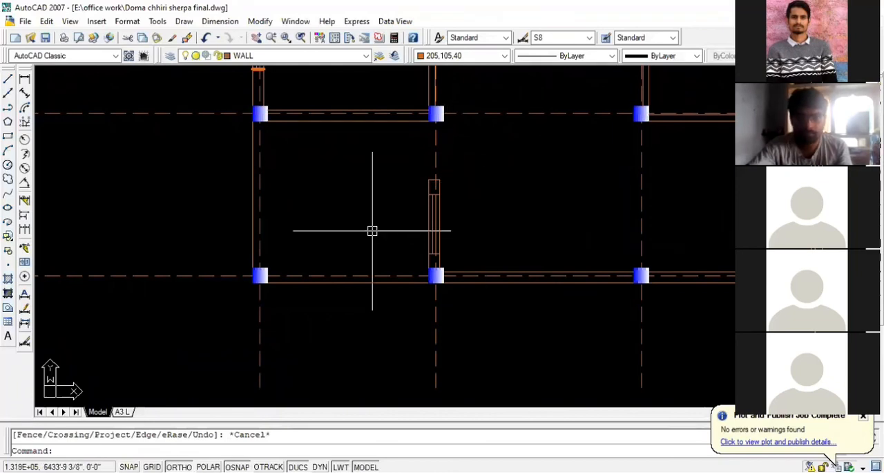
- Examine the new window and main door gap within the overall floor plan
{"action": "scroll", "coordinate": [350, 230], "scroll_direction": "down", "scroll_amount": 2}
{"action": "scroll", "coordinate": [355, 217], "scroll_direction": "up", "scroll_amount": 2}
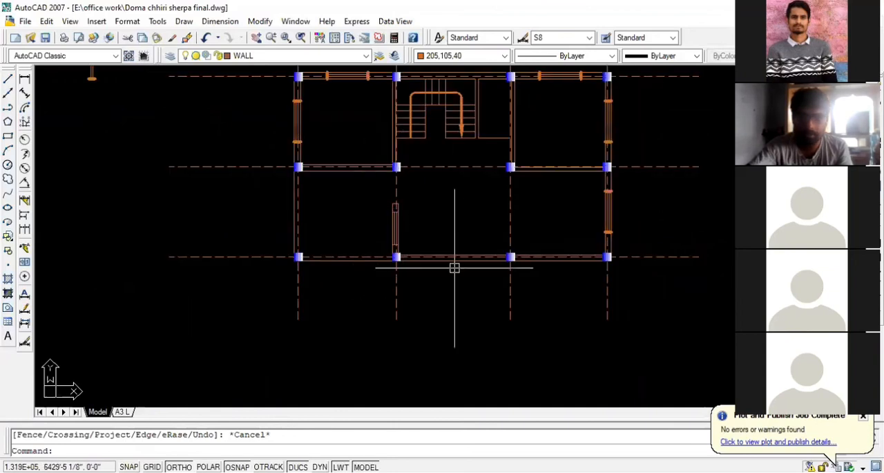
{"action": "scroll", "coordinate": [389, 239], "scroll_direction": "up", "scroll_amount": 2}
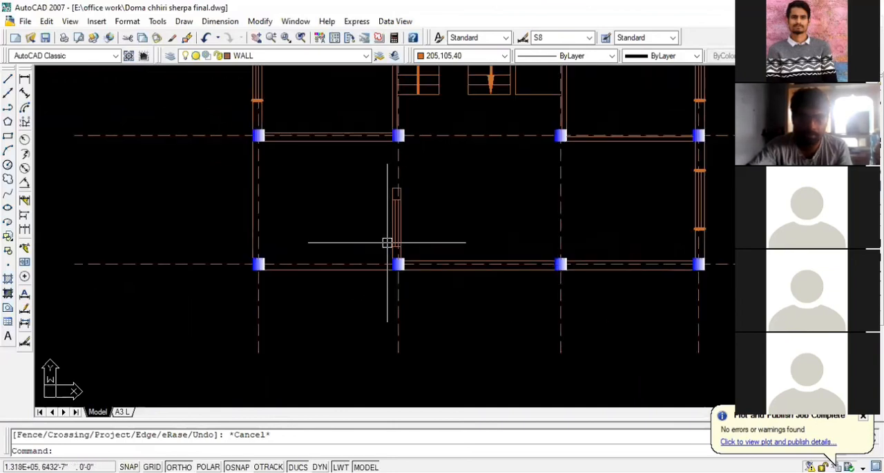
{"action": "scroll", "coordinate": [332, 220], "scroll_direction": "down", "scroll_amount": 5}
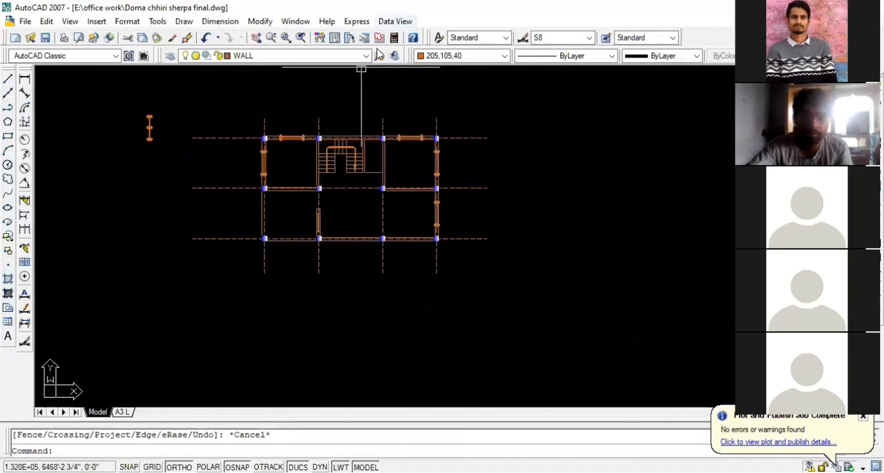
{"action": "scroll", "coordinate": [332, 199], "scroll_direction": "up", "scroll_amount": 2}
{"action": "scroll", "coordinate": [332, 199], "scroll_direction": "down", "scroll_amount": 3}
{"action": "scroll", "coordinate": [331, 199], "scroll_direction": "up", "scroll_amount": 5}
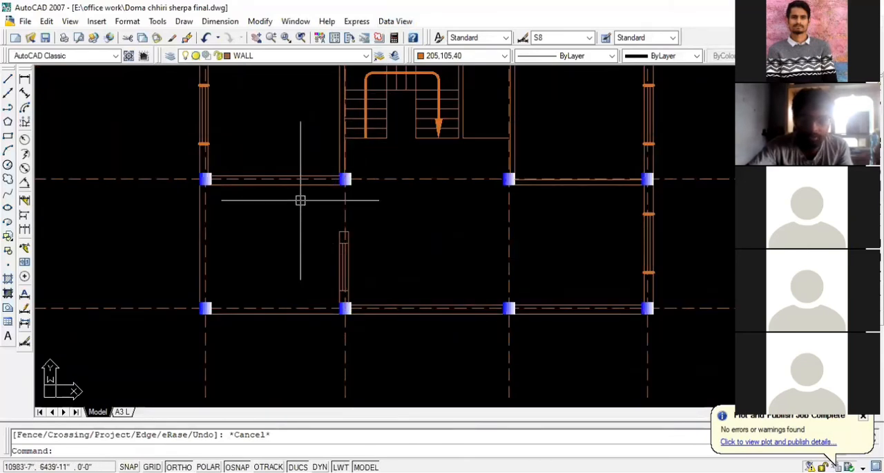
{"action": "scroll", "coordinate": [287, 218], "scroll_direction": "down", "scroll_amount": 3}
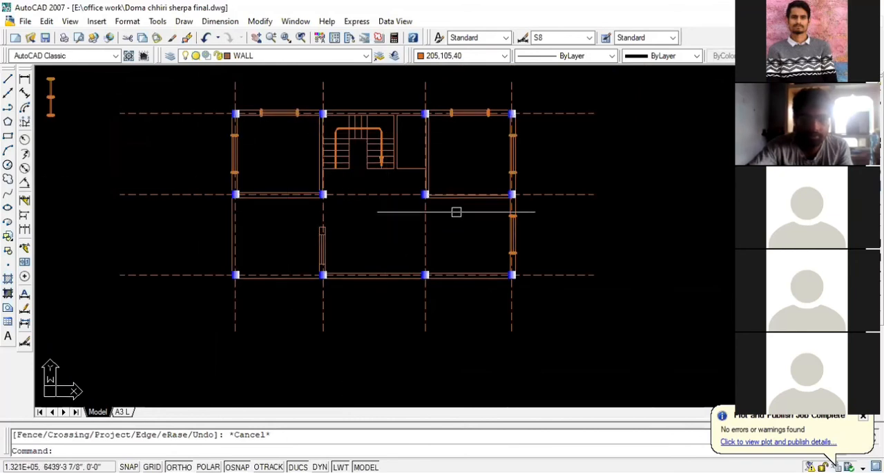
- Delete the spare window symbol lying outside the floor plan
{"action": "scroll", "coordinate": [598, 250], "scroll_direction": "down", "scroll_amount": 3}
{"action": "left_click", "coordinate": [266, 186]}
{"action": "left_click", "coordinate": [237, 136]}
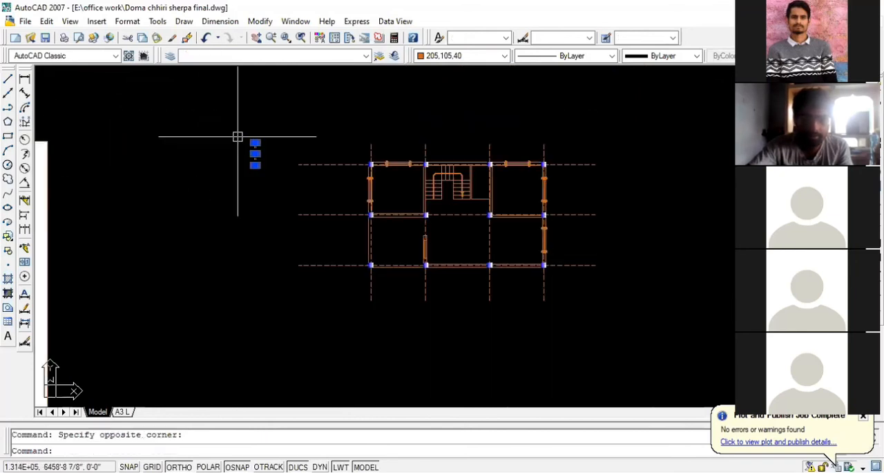
{"action": "key", "text": "Delete"}
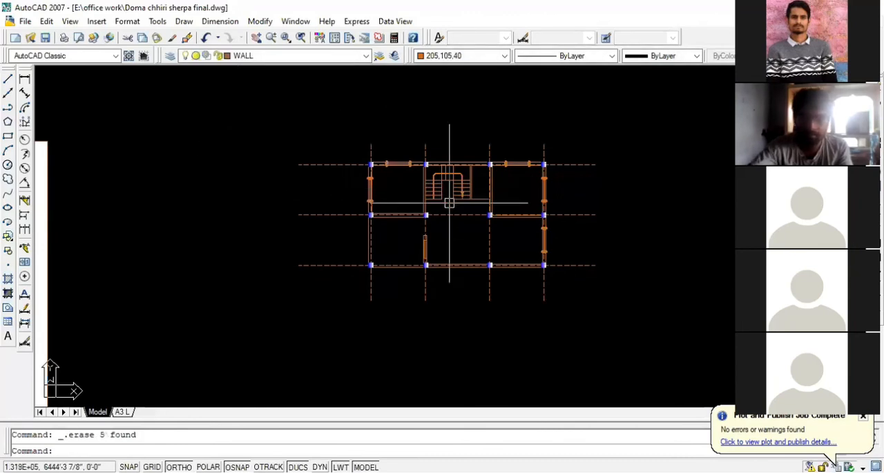
- Examine the interior walls around the parking area, living room and staircase
{"action": "scroll", "coordinate": [449, 202], "scroll_direction": "up", "scroll_amount": 2}
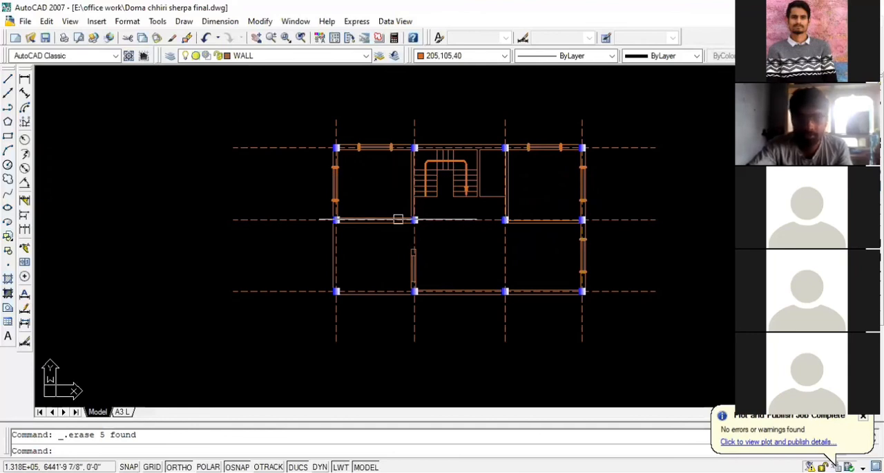
{"action": "scroll", "coordinate": [412, 243], "scroll_direction": "up", "scroll_amount": 2}
{"action": "scroll", "coordinate": [411, 242], "scroll_direction": "up", "scroll_amount": 2}
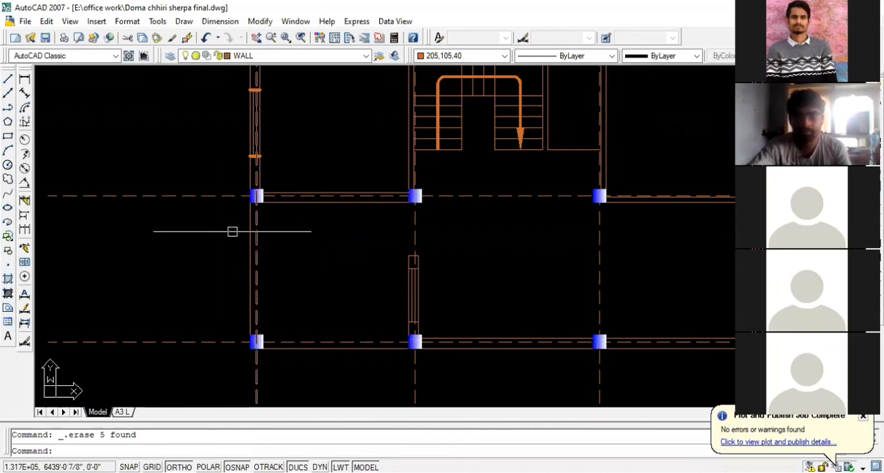
{"action": "scroll", "coordinate": [252, 246], "scroll_direction": "down", "scroll_amount": 2}
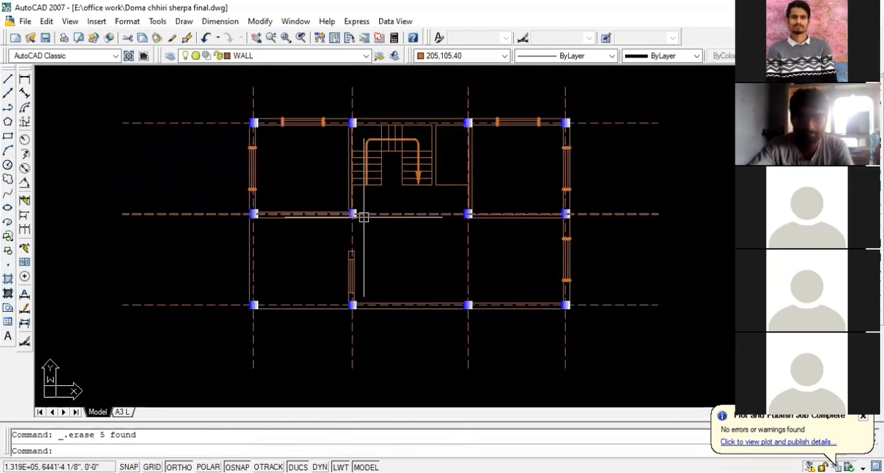
{"action": "scroll", "coordinate": [354, 214], "scroll_direction": "down", "scroll_amount": 2}
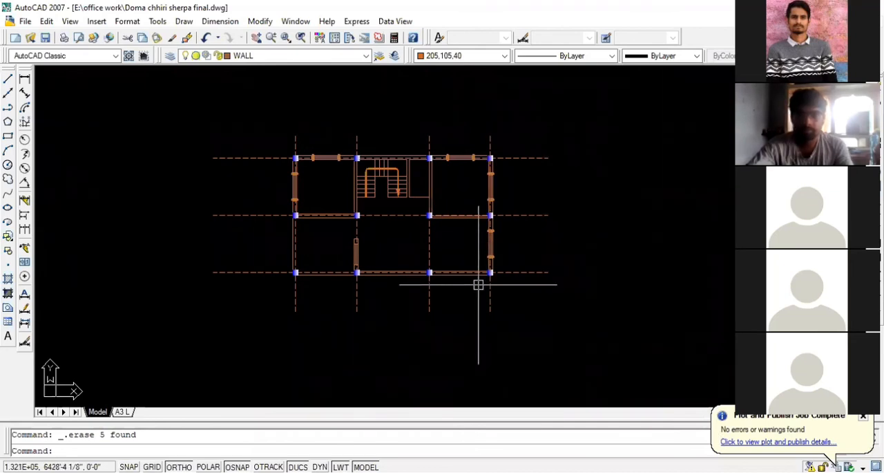
{"action": "scroll", "coordinate": [387, 209], "scroll_direction": "up", "scroll_amount": 5}
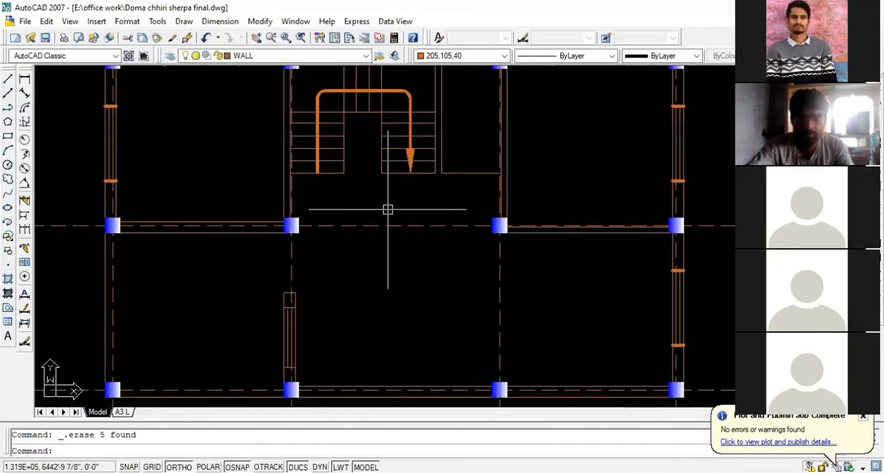
{"action": "scroll", "coordinate": [387, 209], "scroll_direction": "down", "scroll_amount": 4}
{"action": "scroll", "coordinate": [357, 217], "scroll_direction": "up", "scroll_amount": 2}
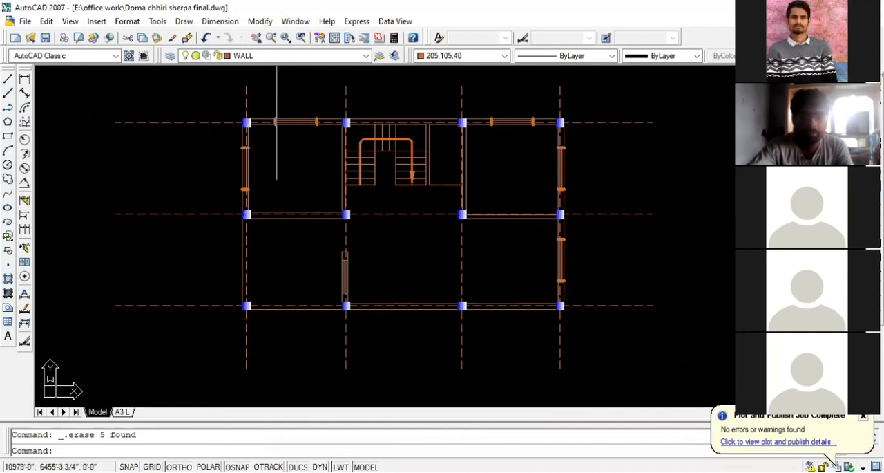
{"action": "scroll", "coordinate": [342, 250], "scroll_direction": "up", "scroll_amount": 2}
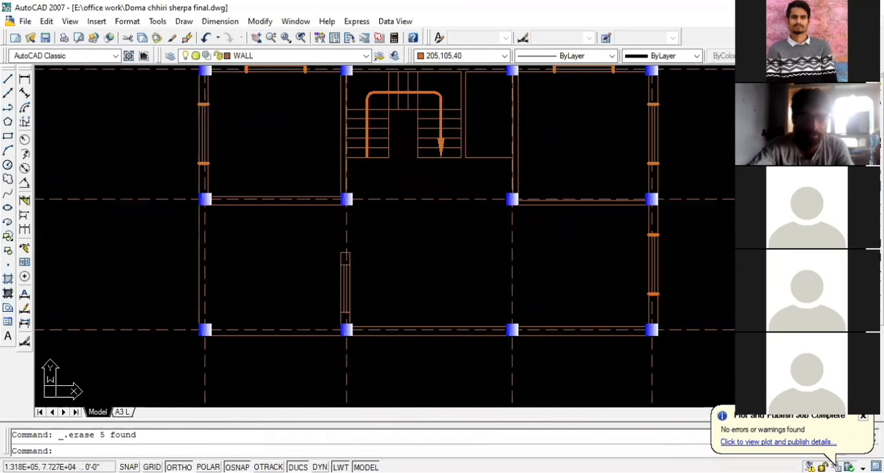
{"action": "scroll", "coordinate": [326, 192], "scroll_direction": "up", "scroll_amount": 2}
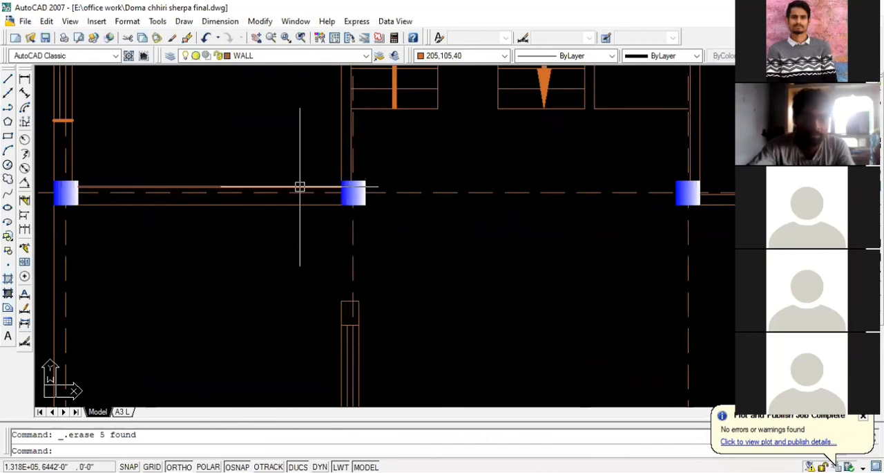
{"action": "scroll", "coordinate": [195, 221], "scroll_direction": "down", "scroll_amount": 2}
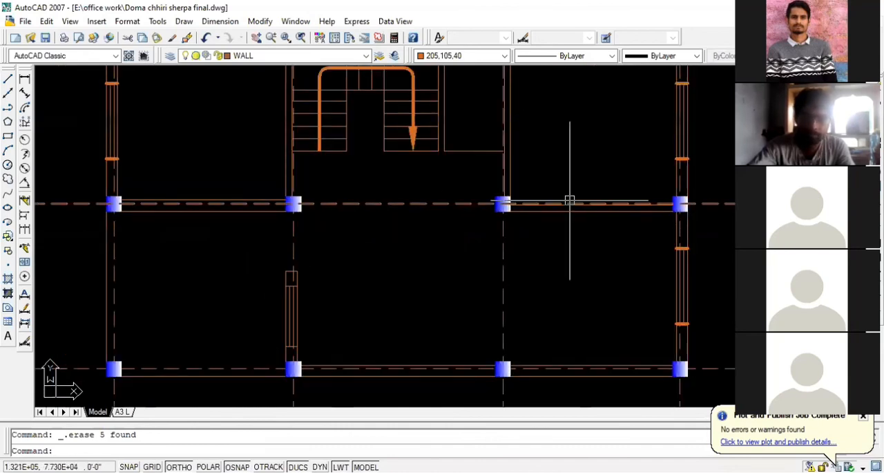